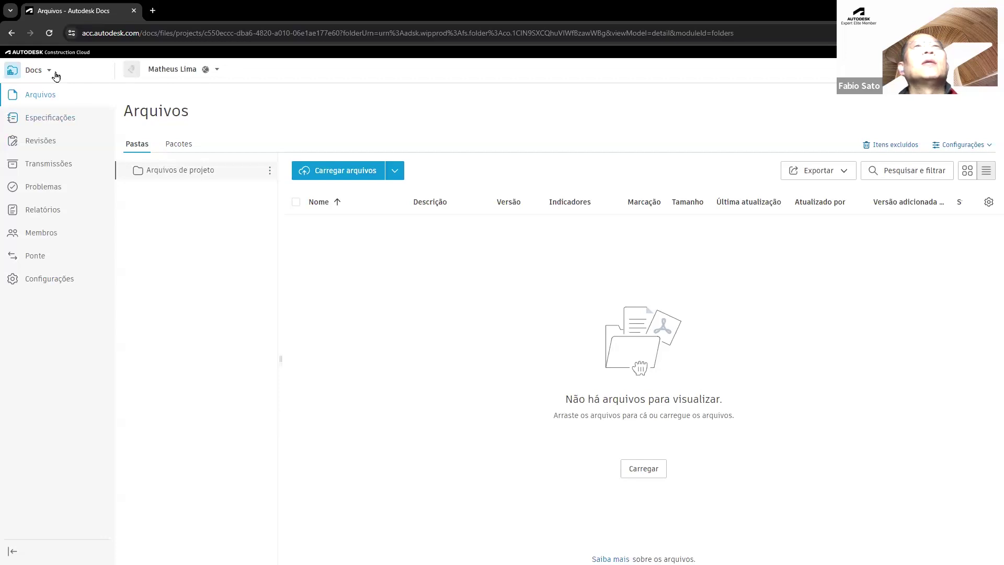
- Review the project's Membros list in Docs and return to the Arquivos page
left_click(48, 71)
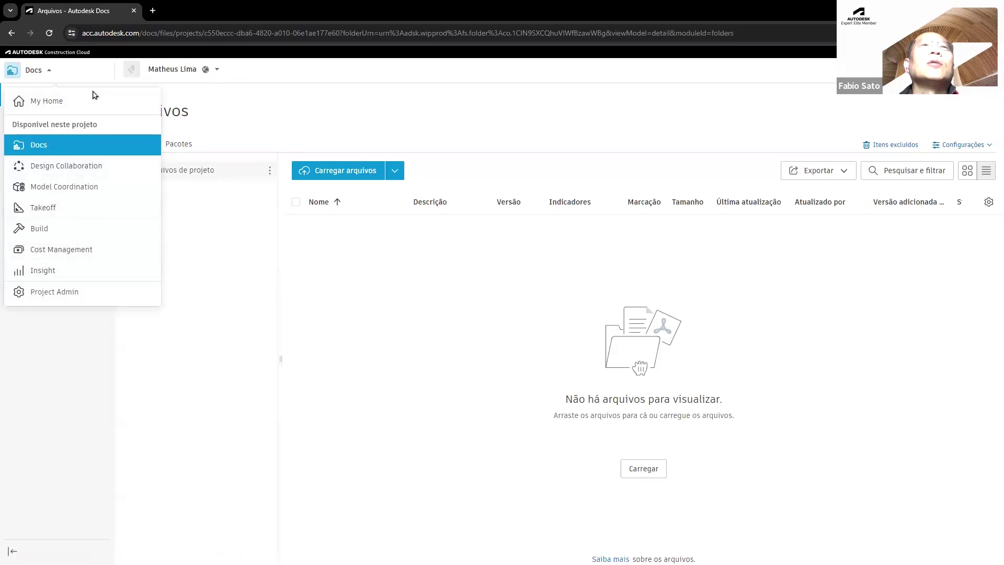
left_click(248, 298)
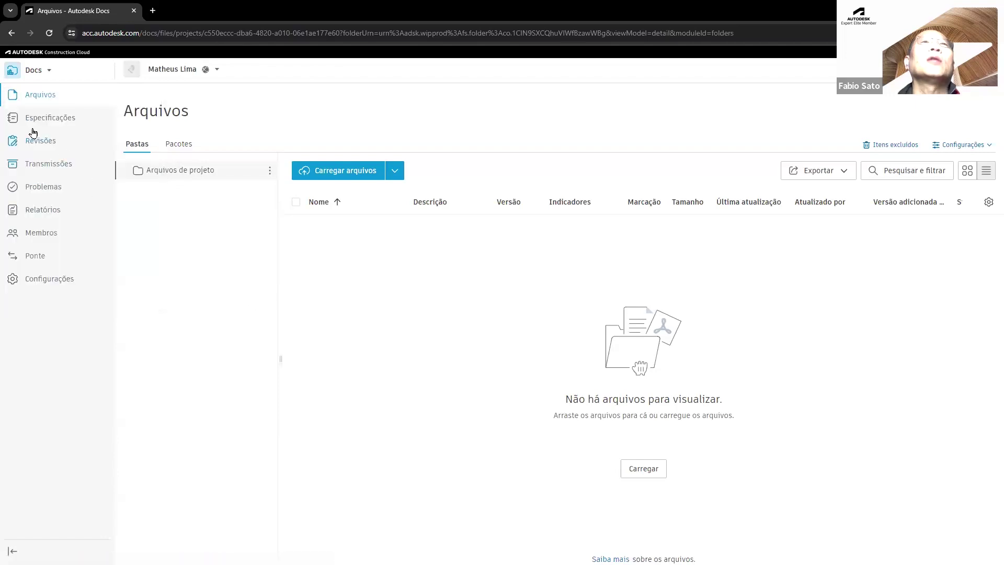
left_click(30, 236)
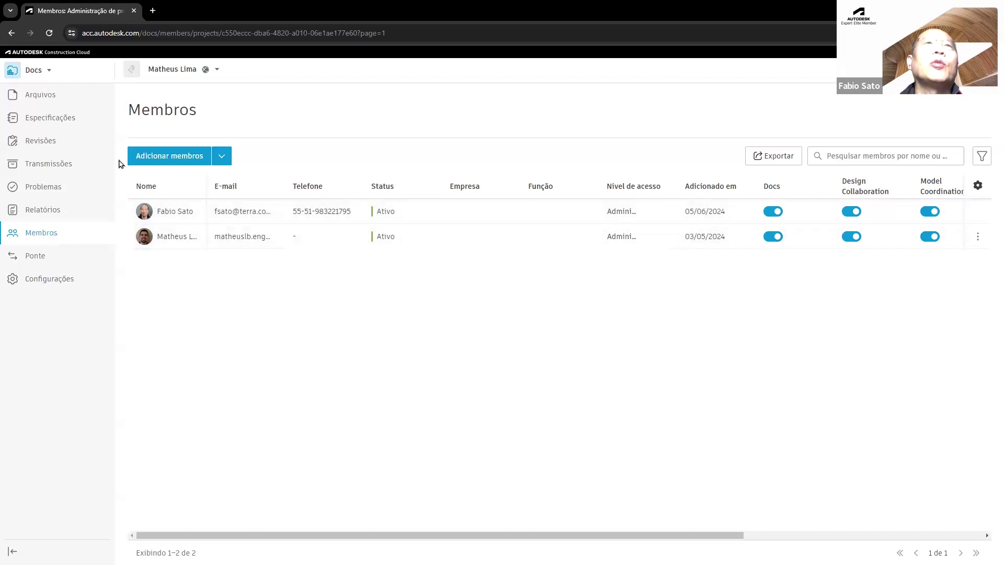
left_click(51, 76)
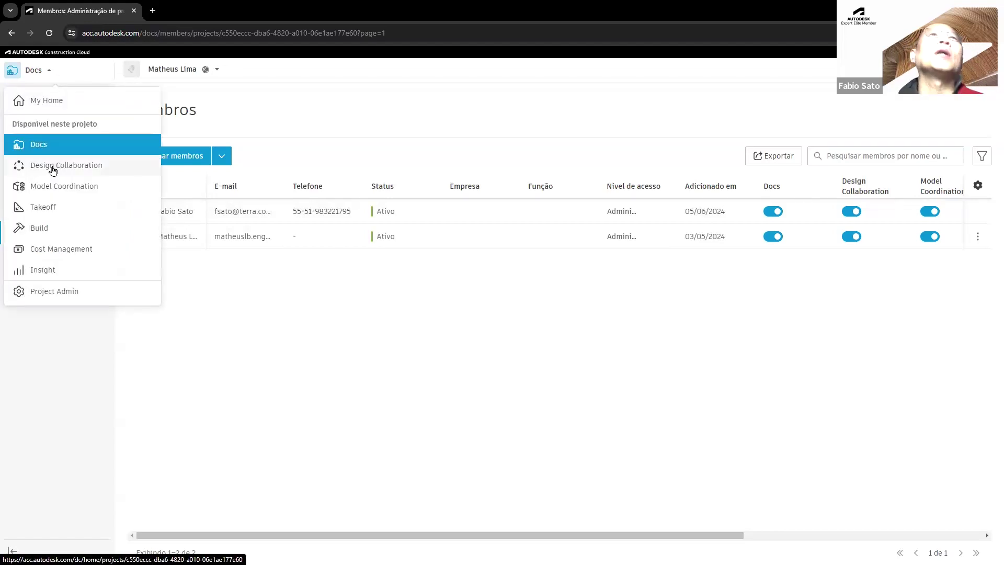
left_click(47, 149)
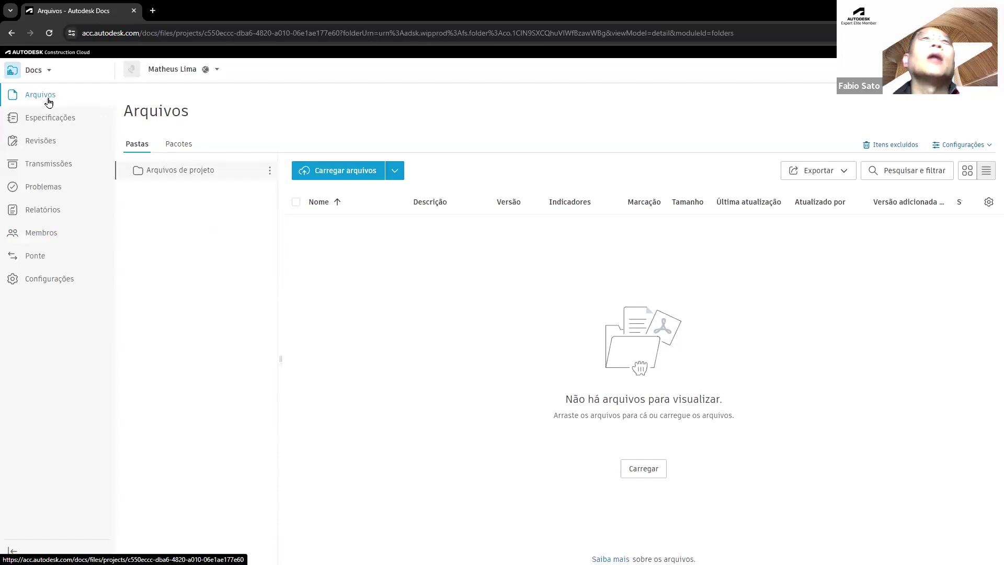
left_click(48, 100)
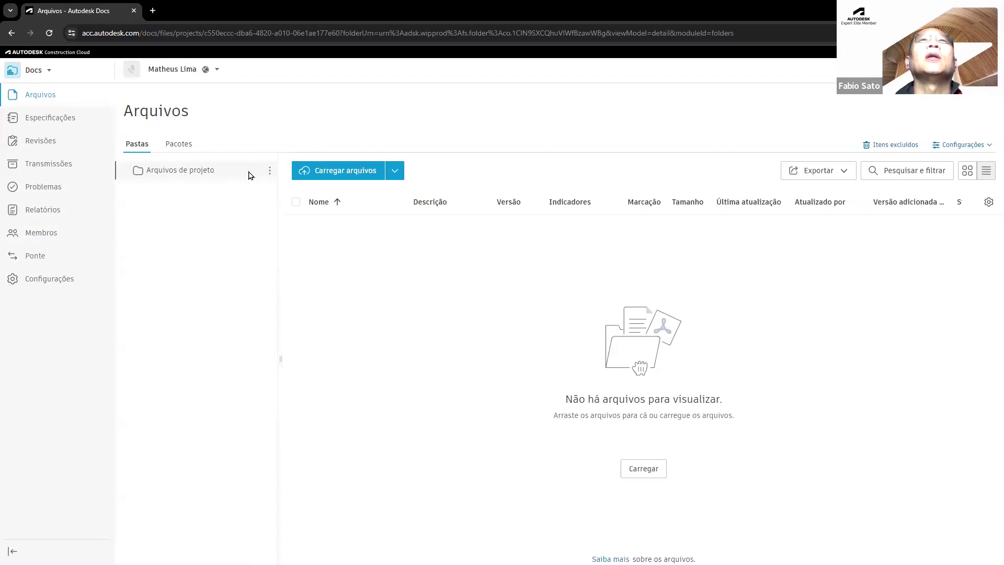
- Create a subfolder named Drenagem in Arquivos de projeto
left_click(269, 173)
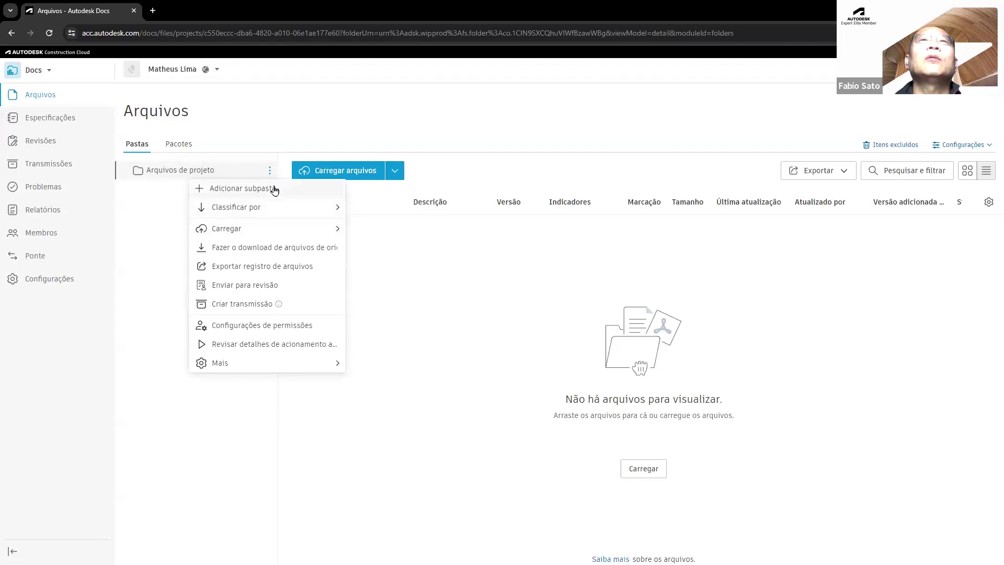
left_click(274, 190)
type("Drenagem")
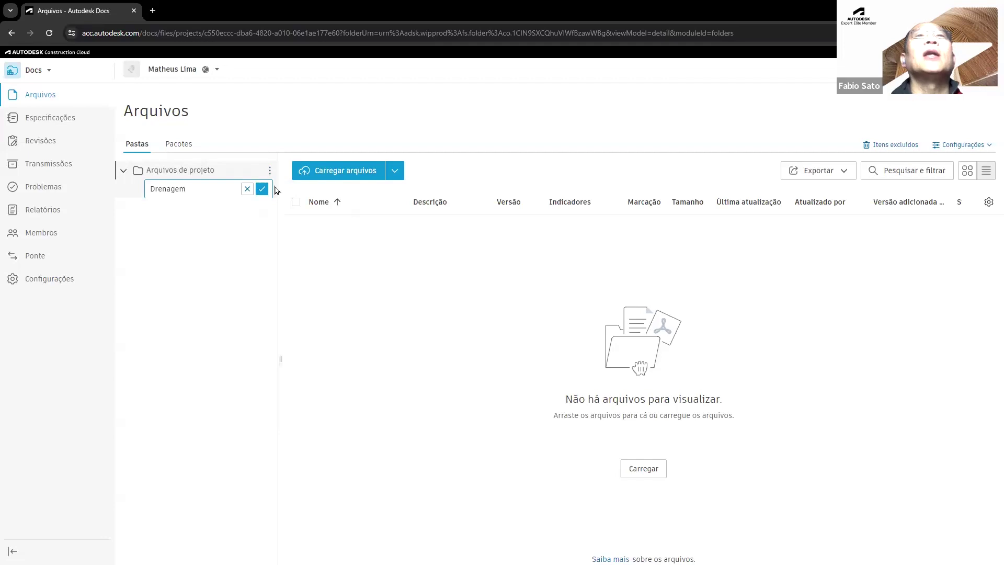
left_click(262, 189)
- Add a subfolder named Geometria to Arquivos de projeto
left_click(269, 171)
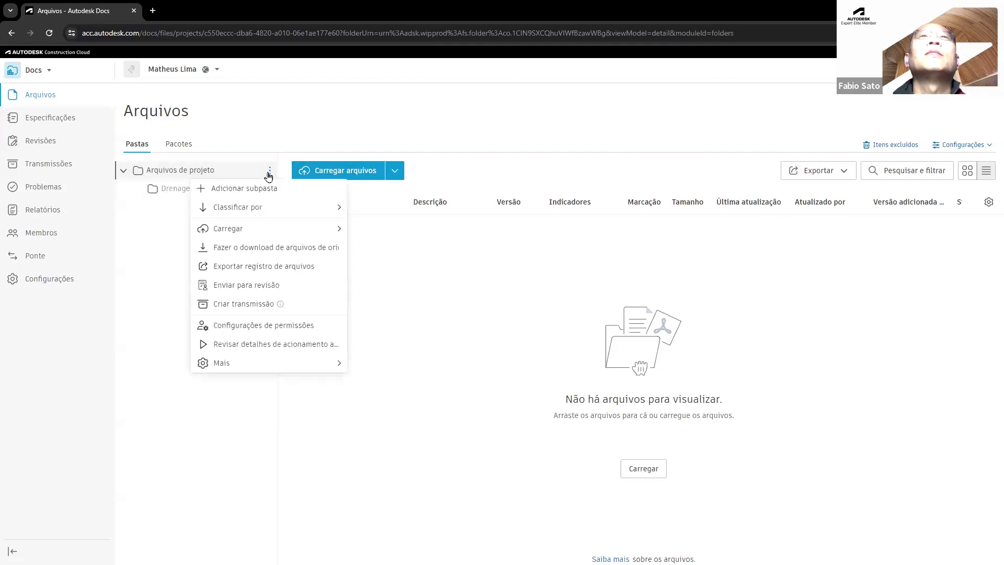
left_click(264, 191)
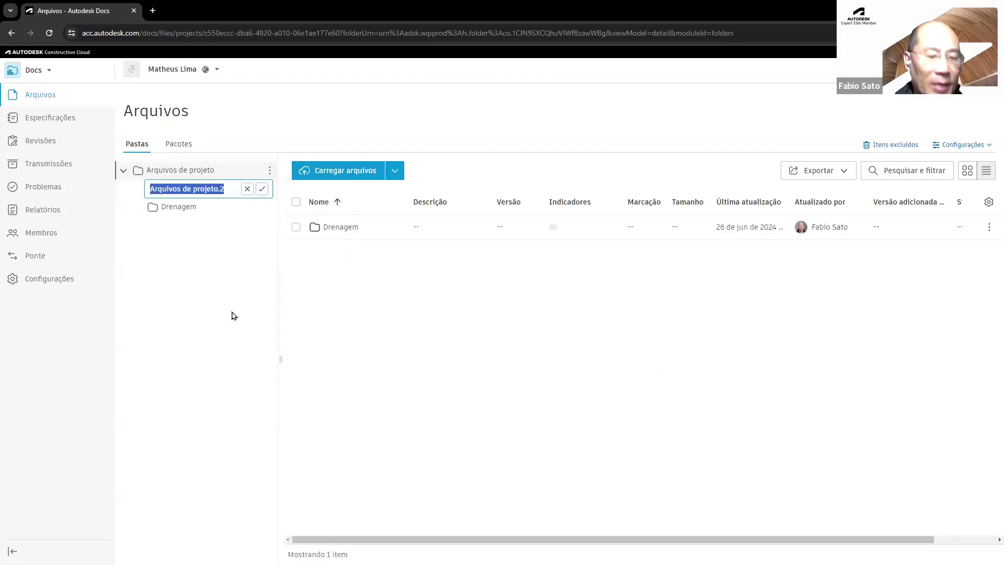
type("Geometria")
key("Return")
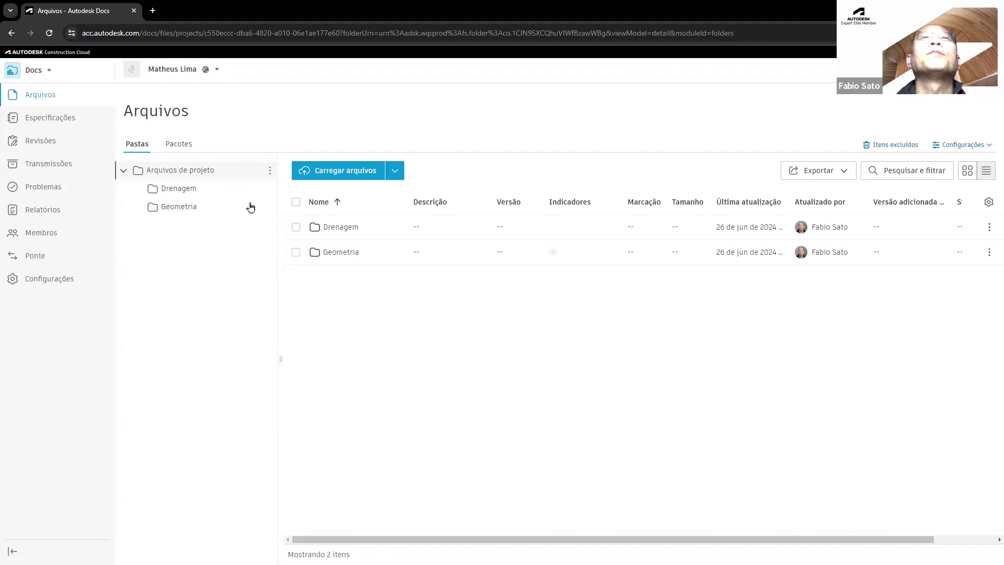
- Add a subfolder named Topografia to Arquivos de projeto
left_click(269, 173)
left_click(266, 189)
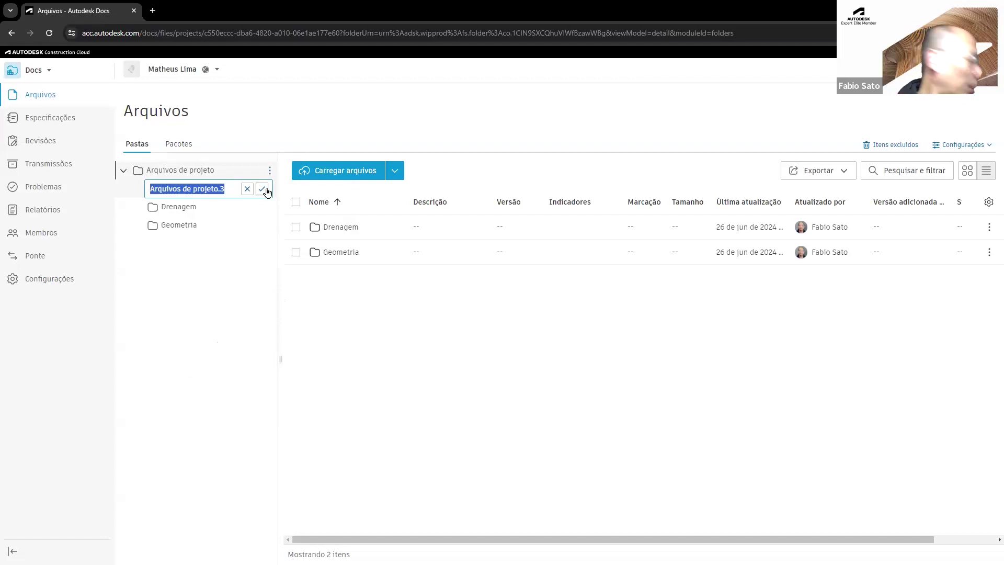
type("Topografia")
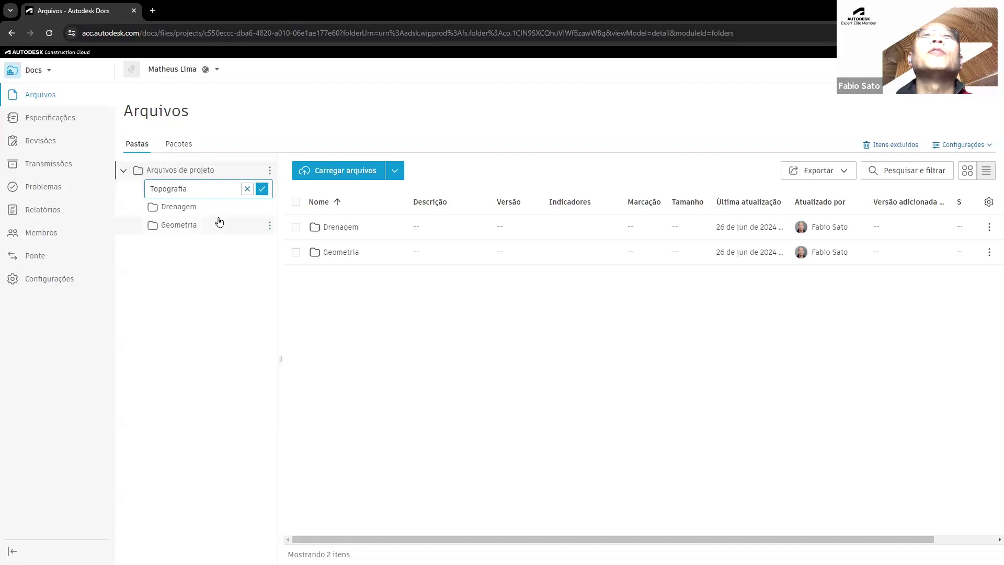
left_click(262, 188)
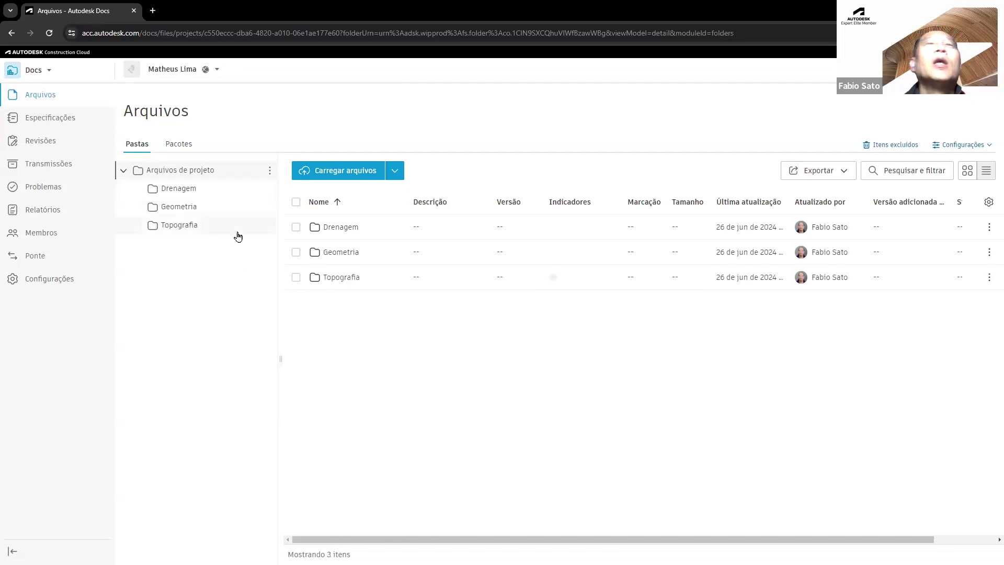
- Examine the permission settings of the Drenagem folder
left_click(269, 189)
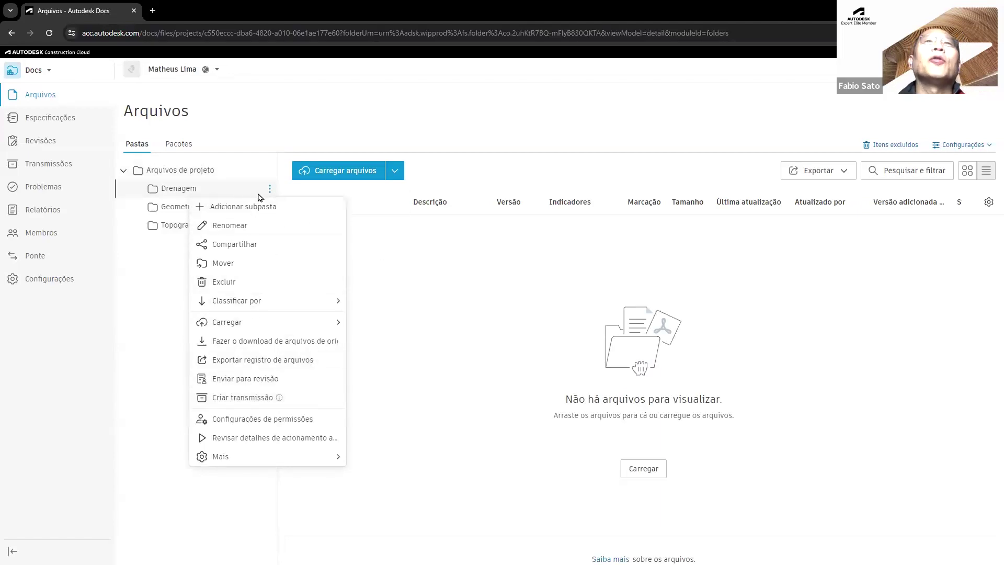
left_click(278, 423)
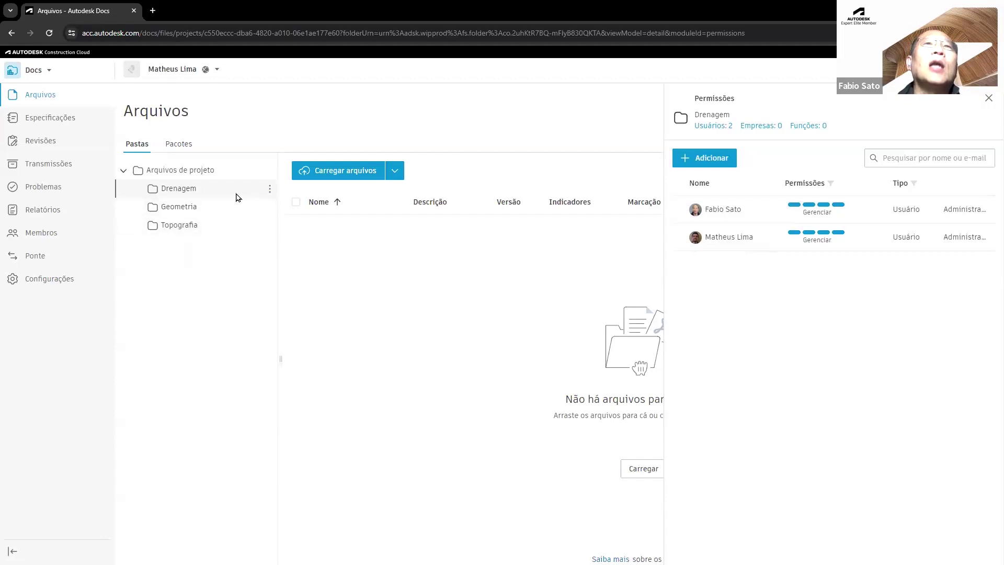
- Create a subfolder named Compartilhada in Arquivos de projeto and close the folder permissions
left_click(247, 174)
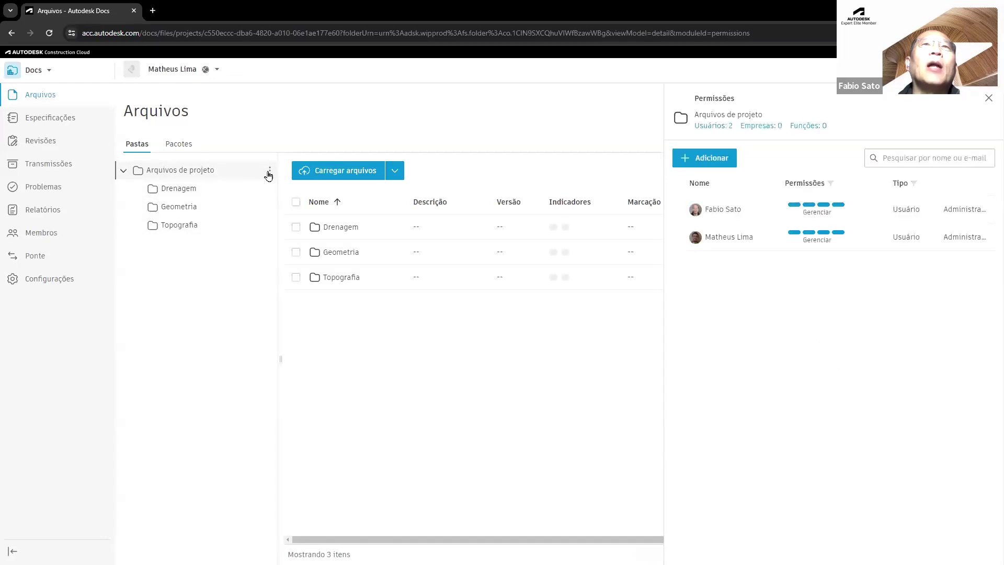
left_click(270, 170)
left_click(271, 190)
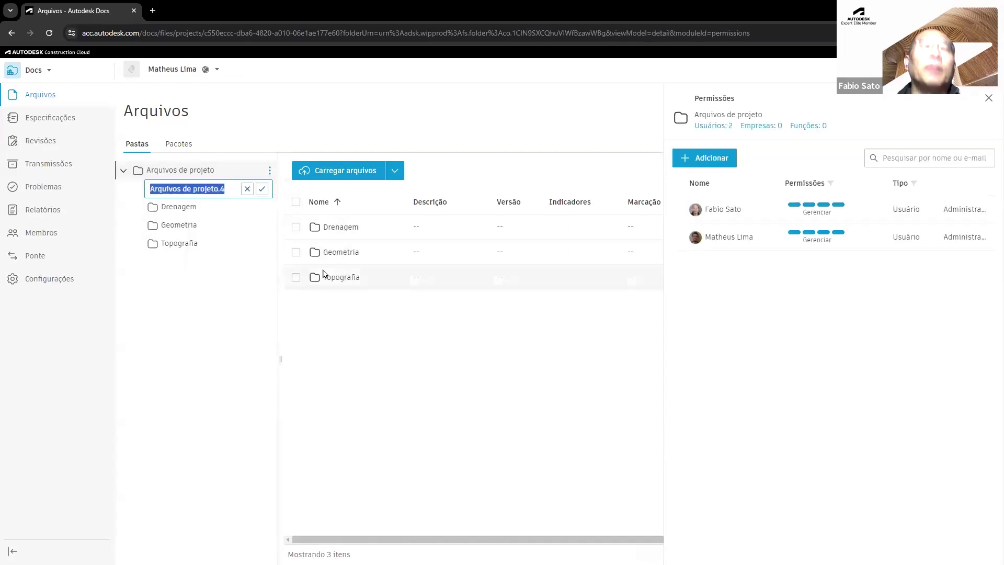
type("Compartilhada")
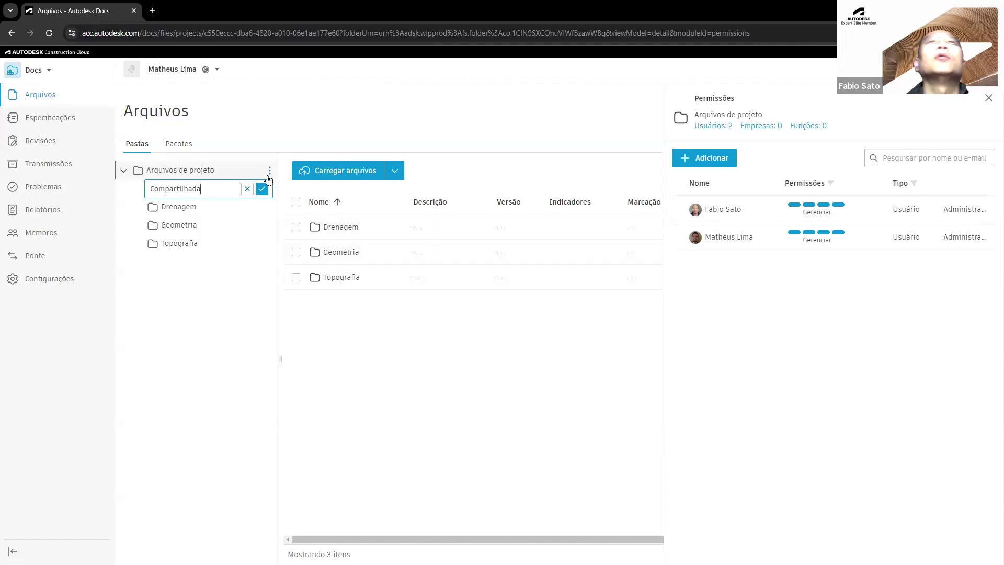
left_click(261, 188)
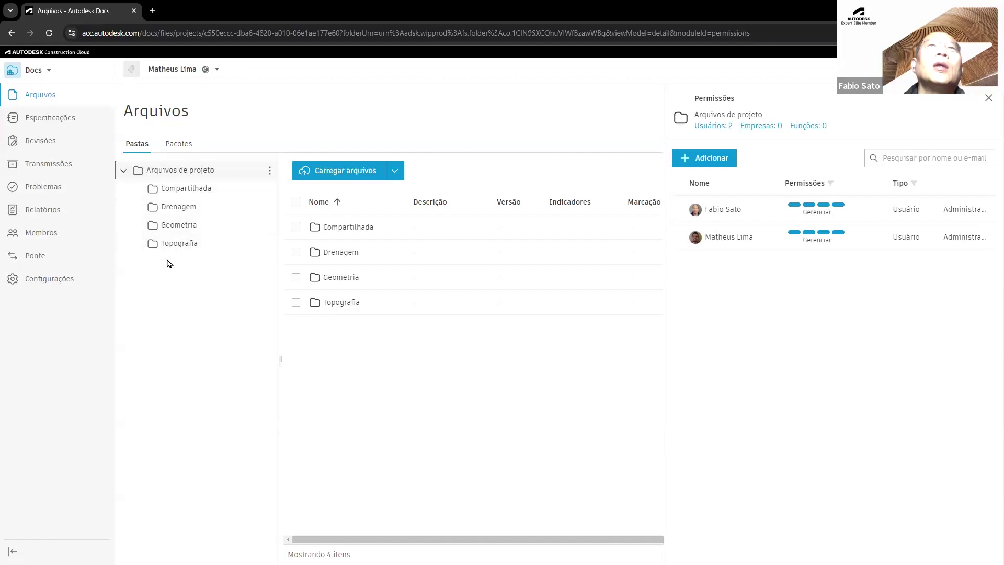
left_click(988, 98)
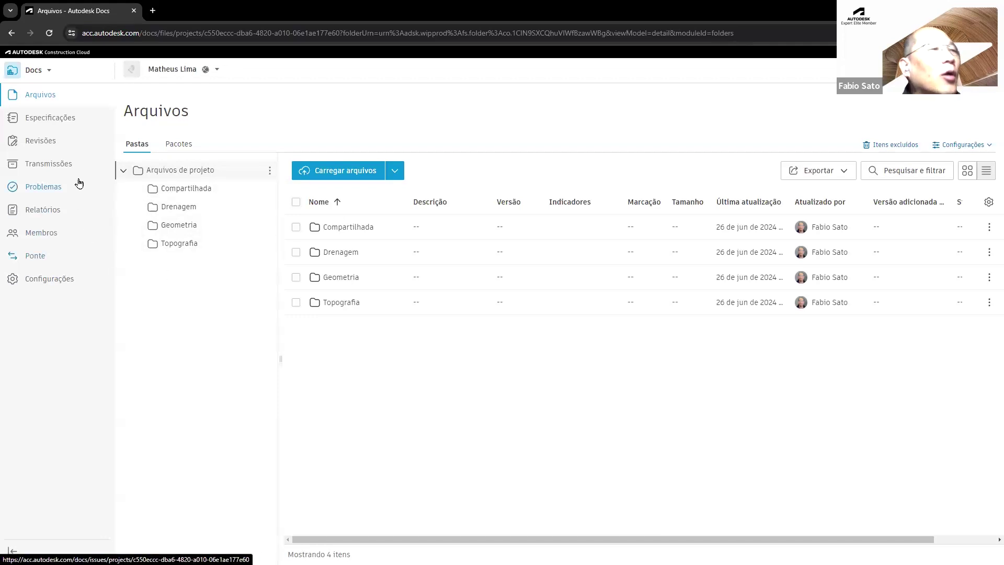
- Switch the project to the Design Collaboration module and dismiss its welcome message
left_click(51, 72)
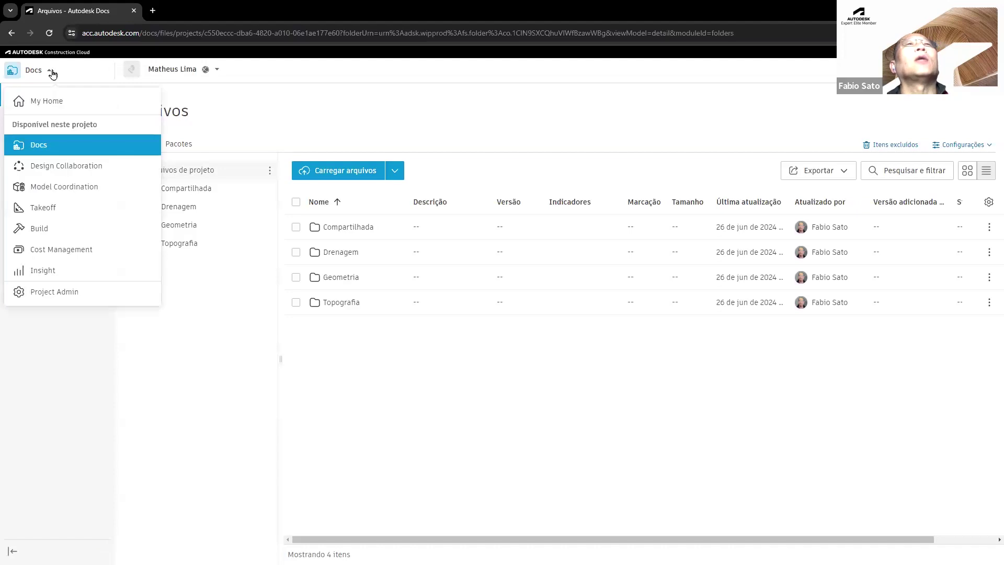
left_click(69, 166)
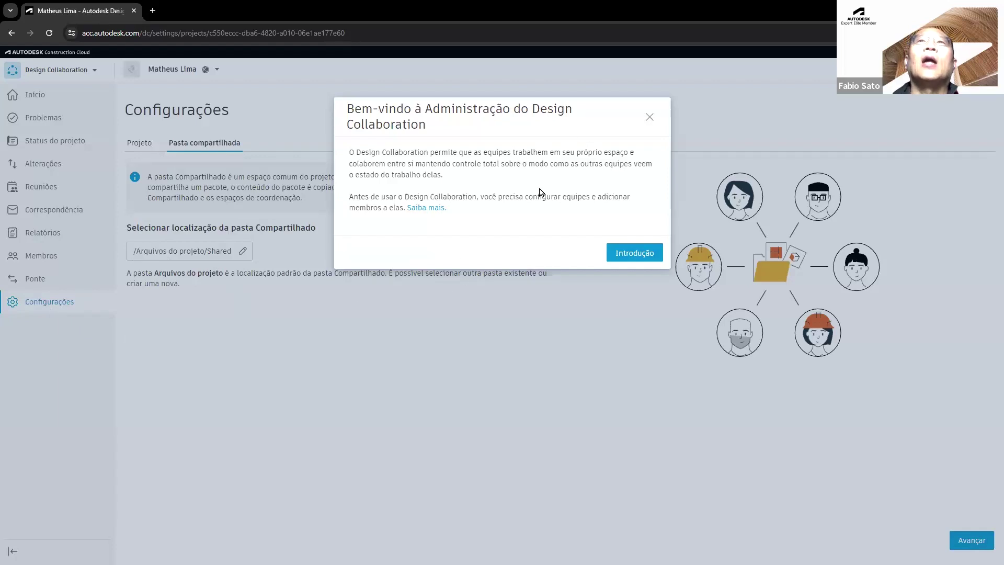
left_click(648, 122)
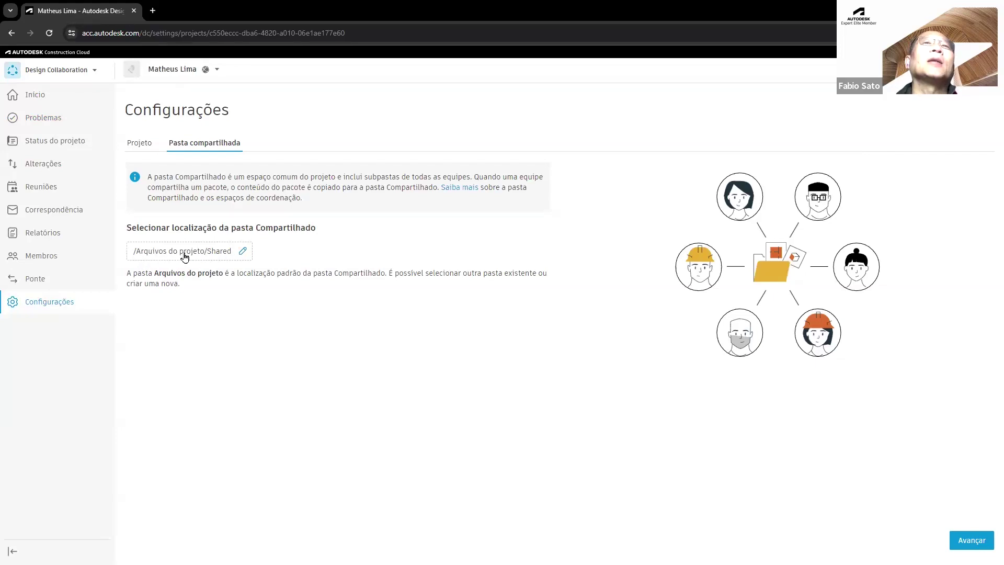
left_click(244, 253)
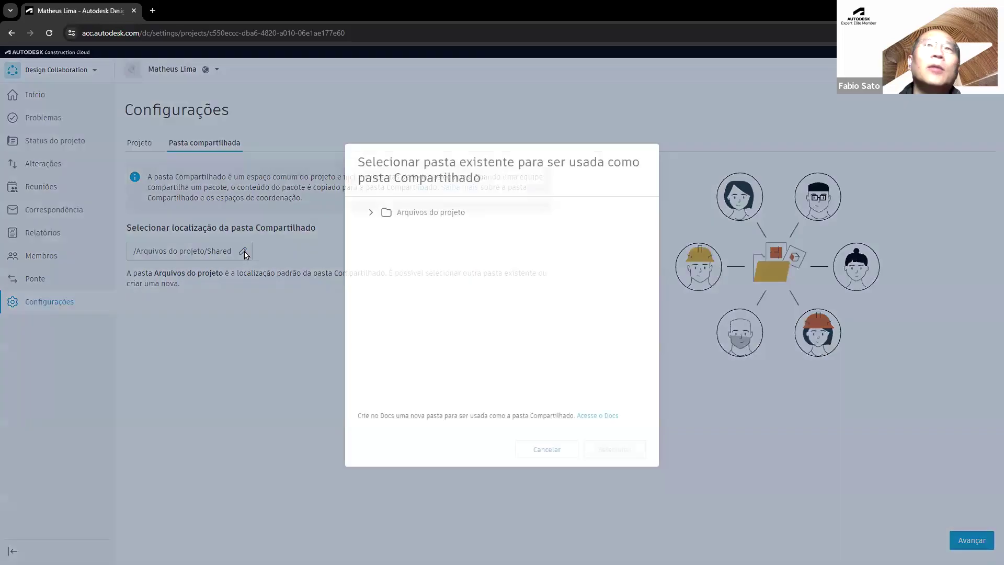
left_click(371, 212)
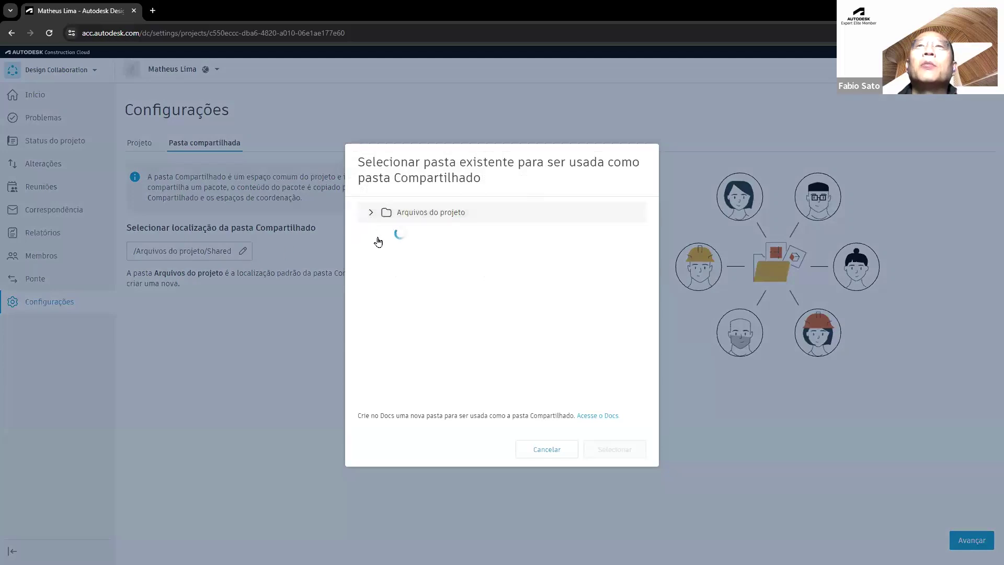
left_click(441, 239)
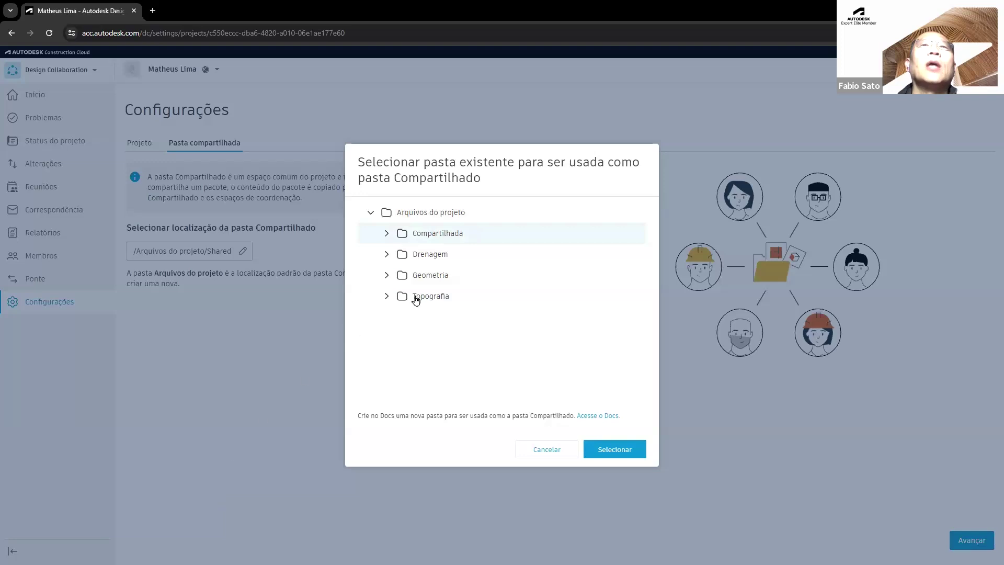
left_click_drag(544, 160, 553, 163)
key("Escape")
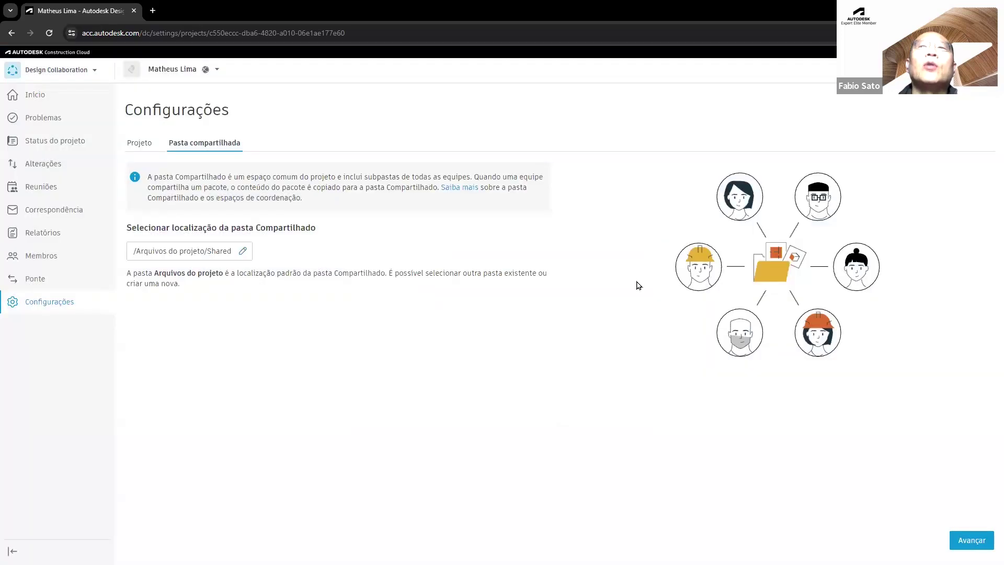
- Set the existing Compartilhada folder in Arquivos do projeto as the shared folder location and continue to the team configuration
left_click(245, 253)
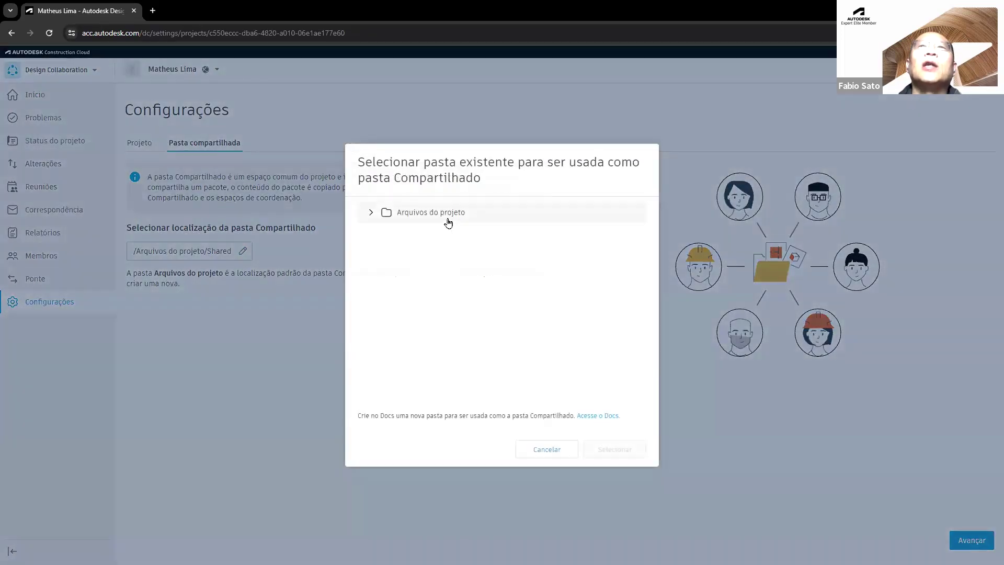
left_click(371, 213)
left_click(435, 235)
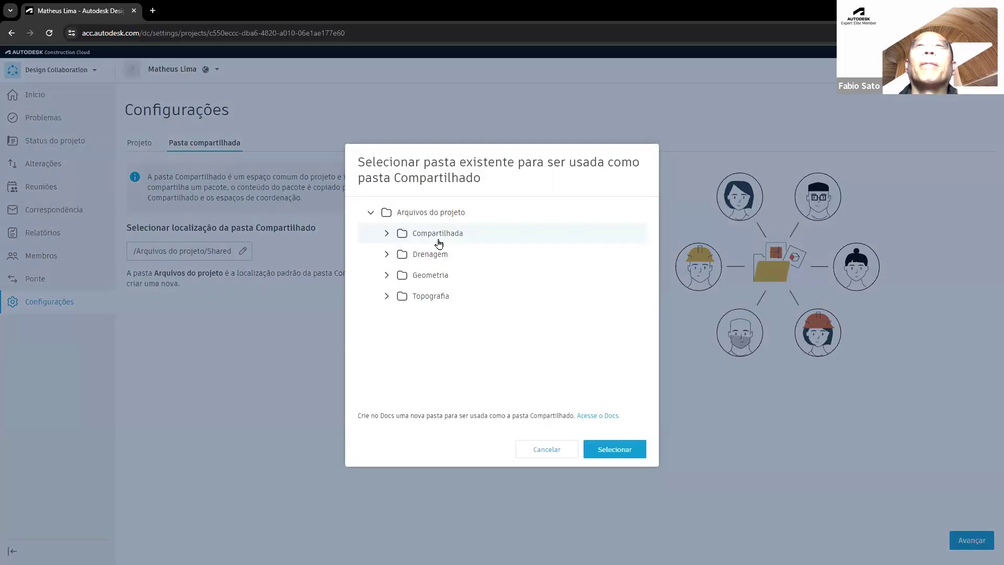
left_click(626, 448)
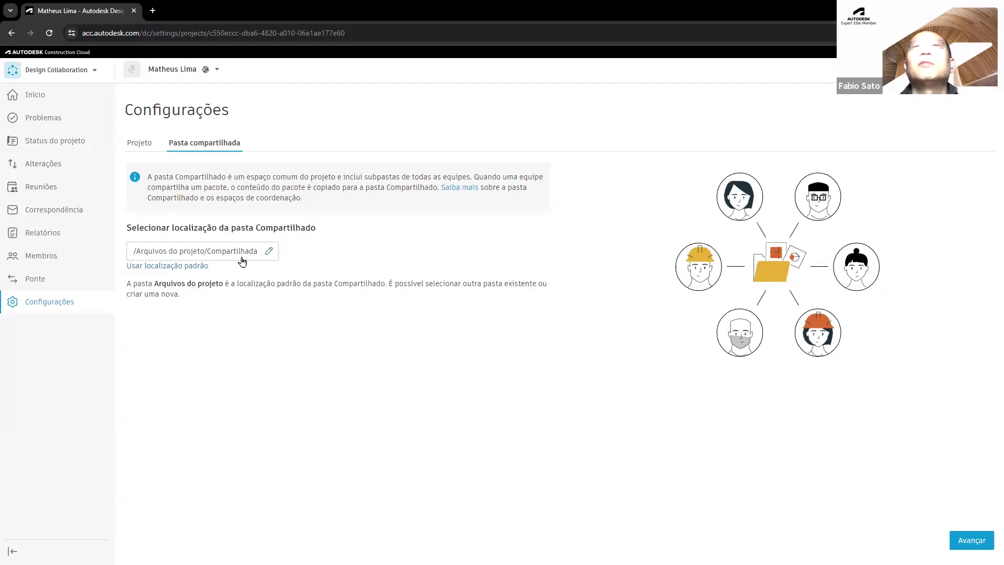
left_click(976, 540)
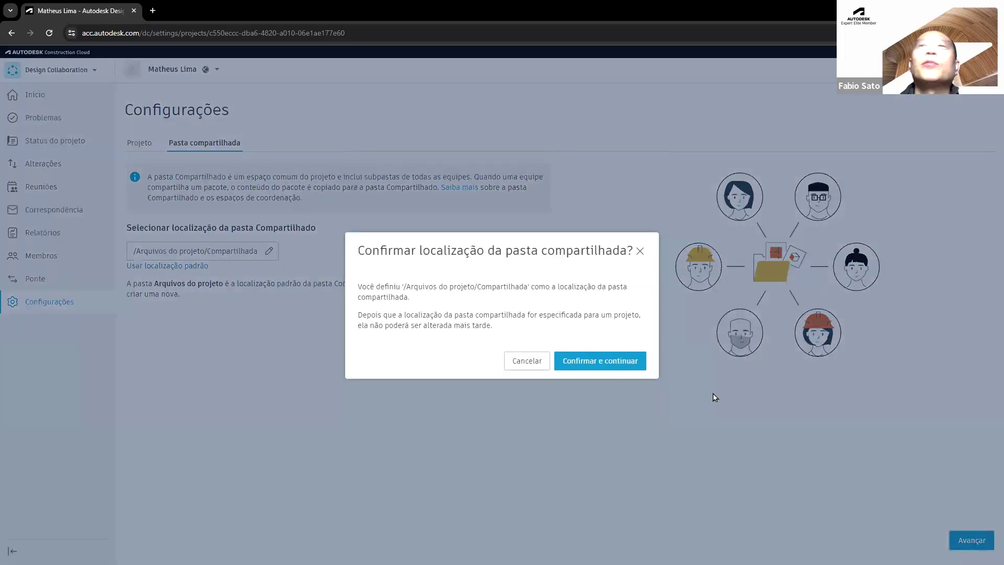
left_click(606, 361)
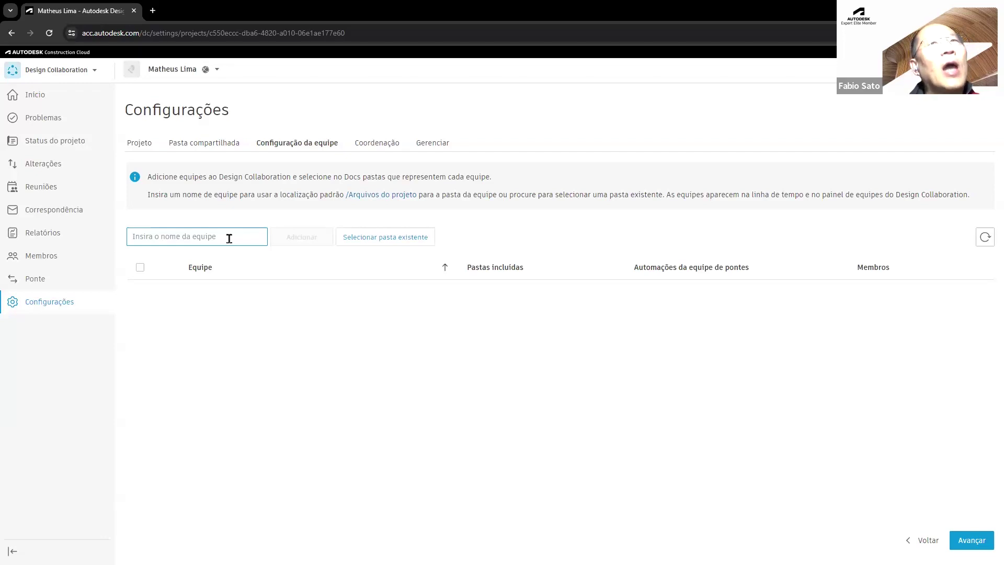
- Add the existing Drenagem folder in Arquivos do projeto as a team and set its team colour to blue
left_click(375, 239)
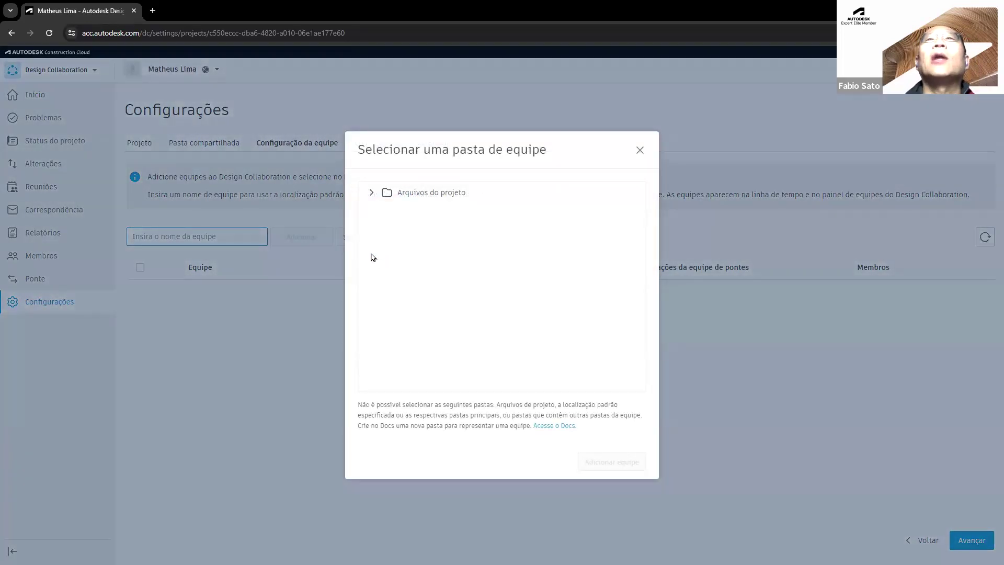
left_click(373, 194)
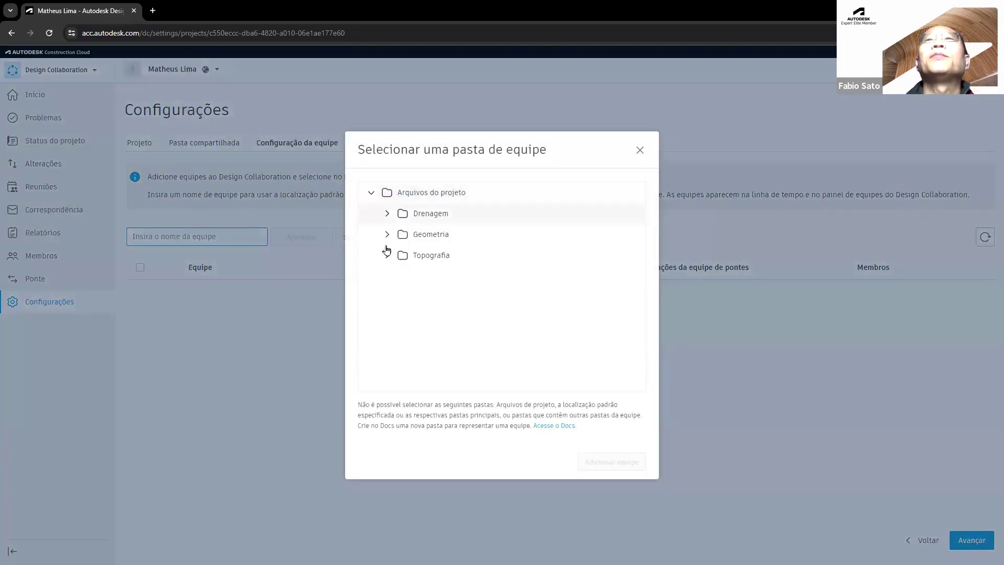
left_click(431, 214)
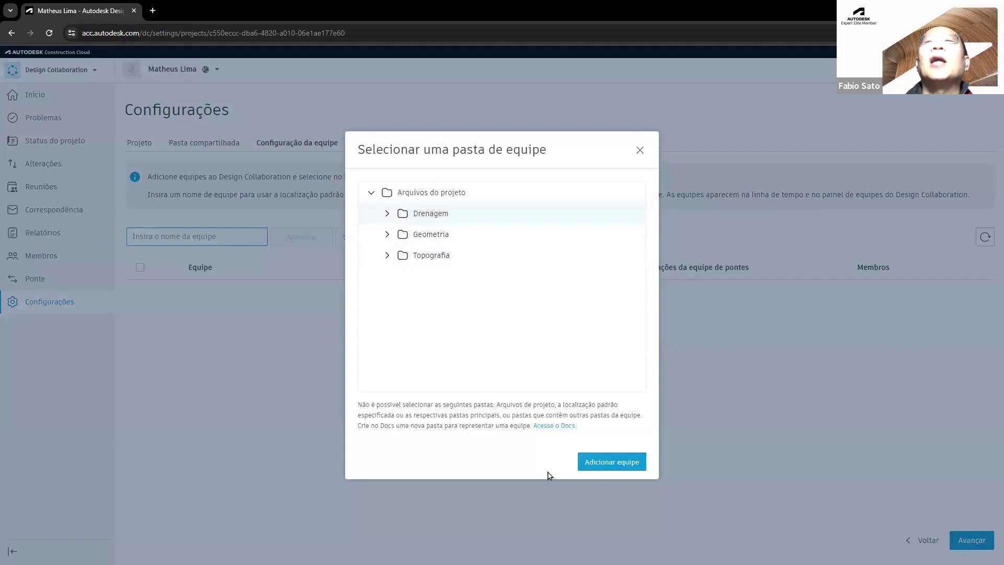
left_click(609, 463)
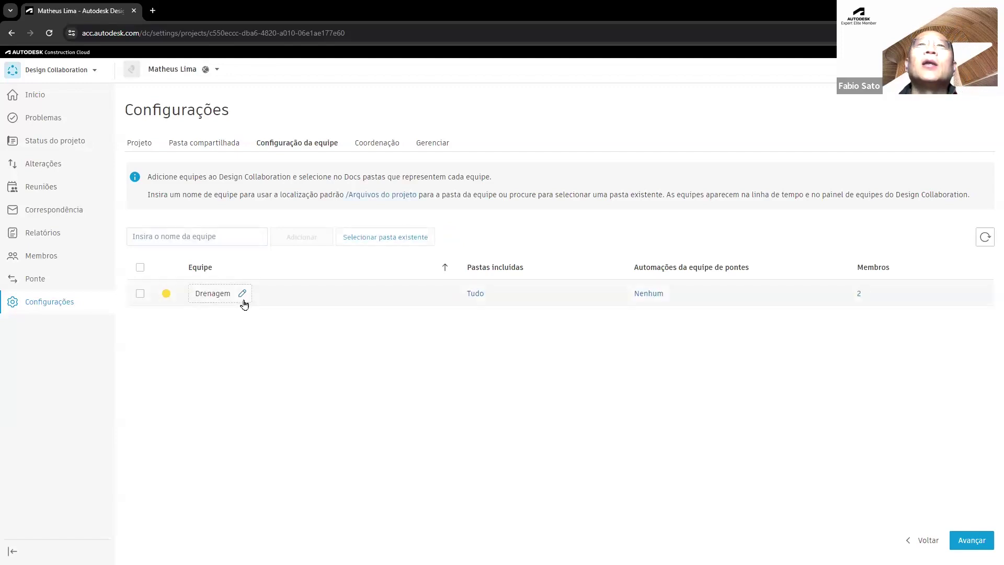
left_click(164, 294)
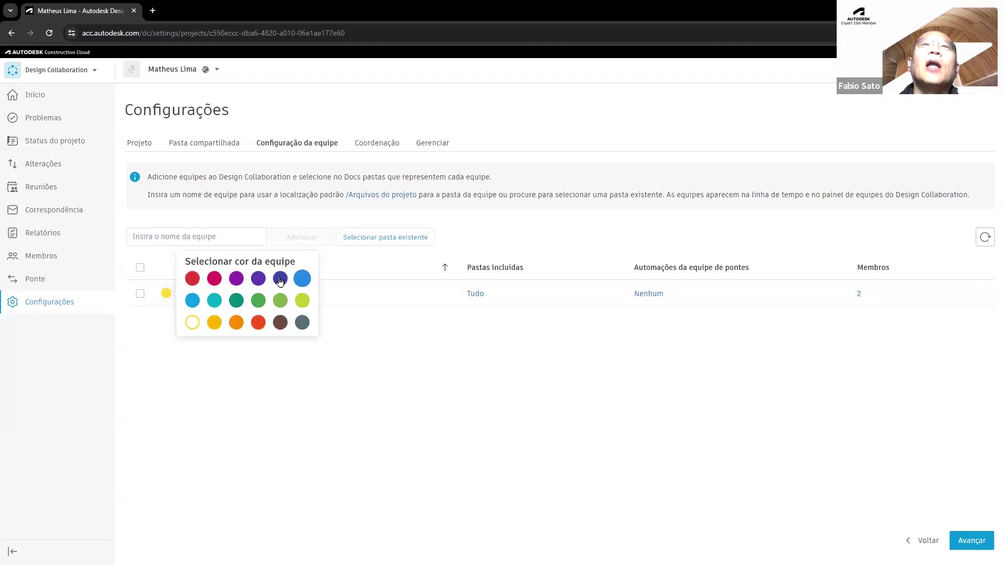
left_click(328, 391)
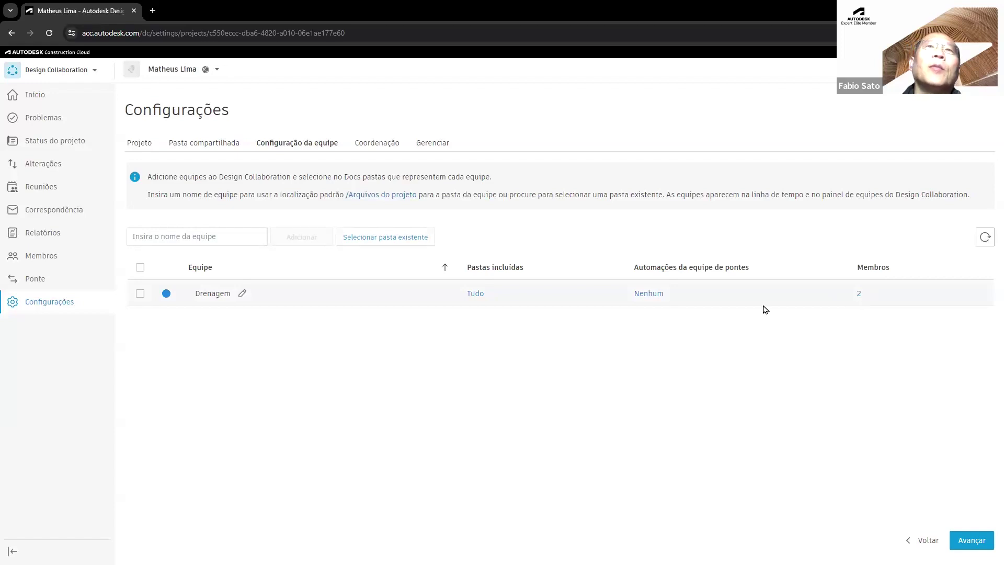
- Add the existing Topografia folder in Arquivos do projeto as a team and set its team colour to orange
left_click(381, 239)
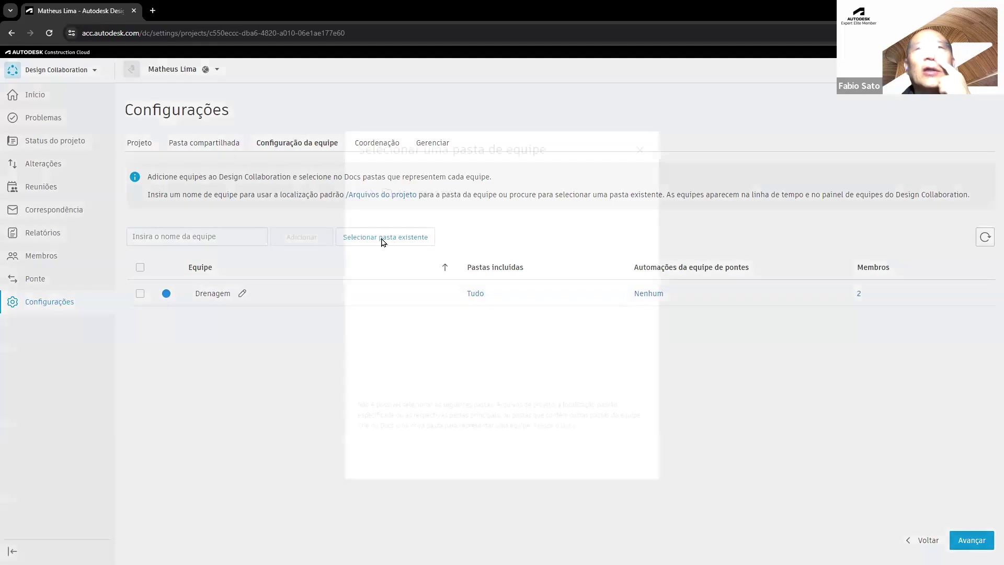
left_click(371, 192)
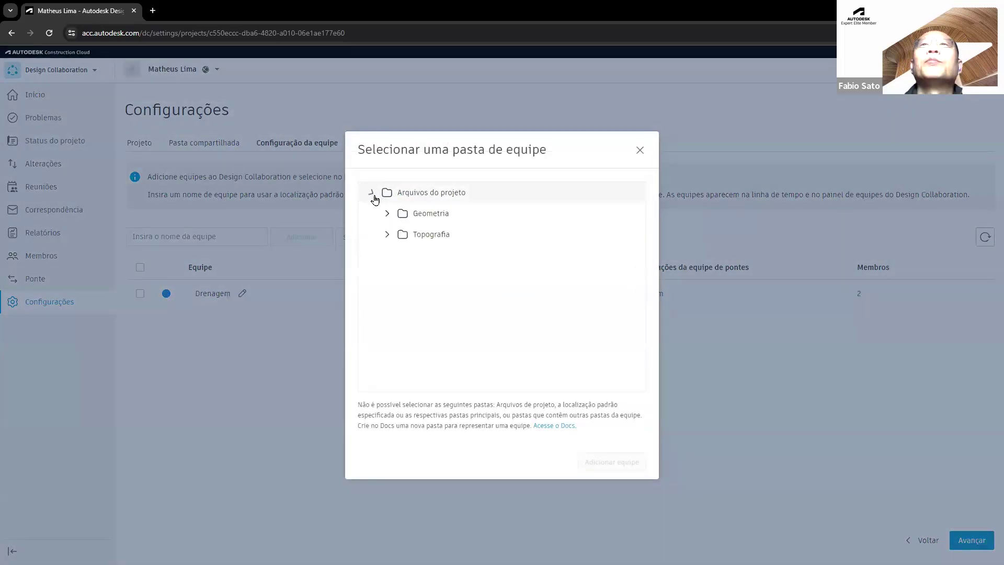
left_click(422, 234)
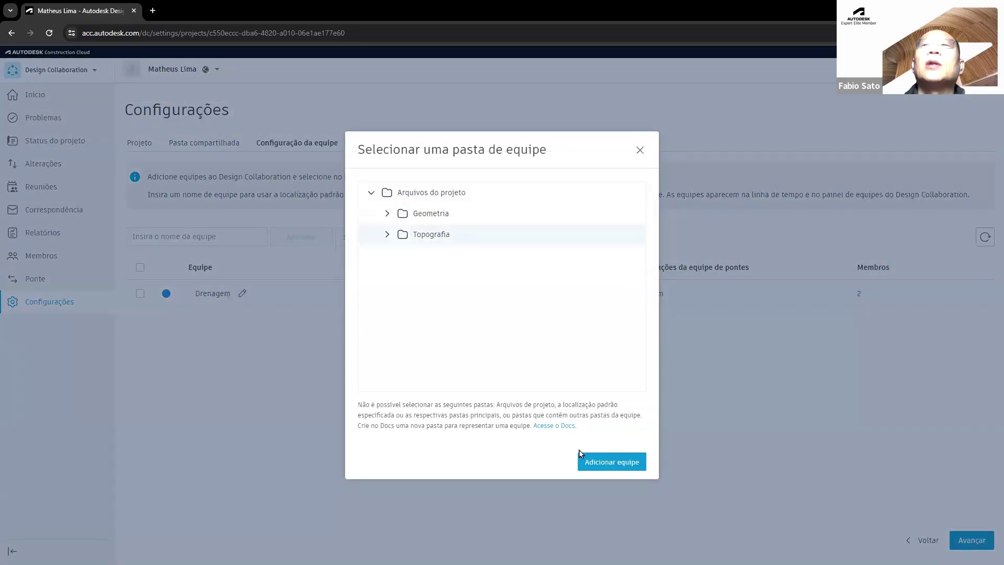
left_click(599, 462)
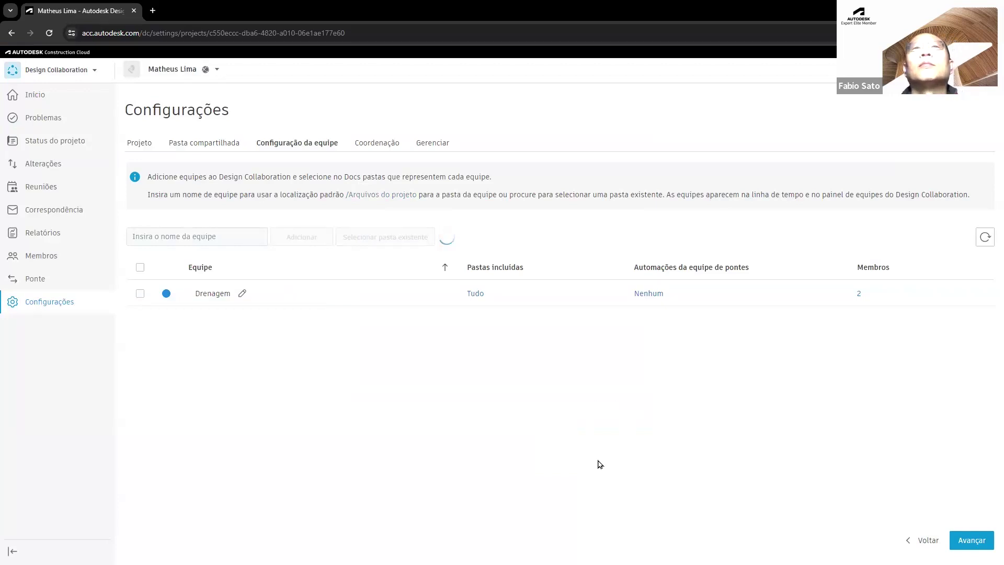
left_click(166, 318)
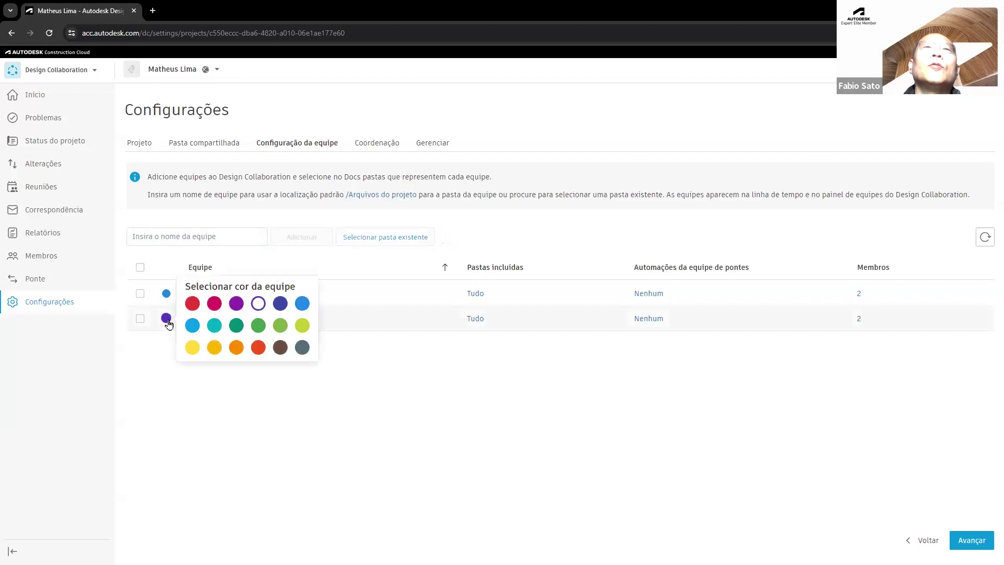
left_click(236, 347)
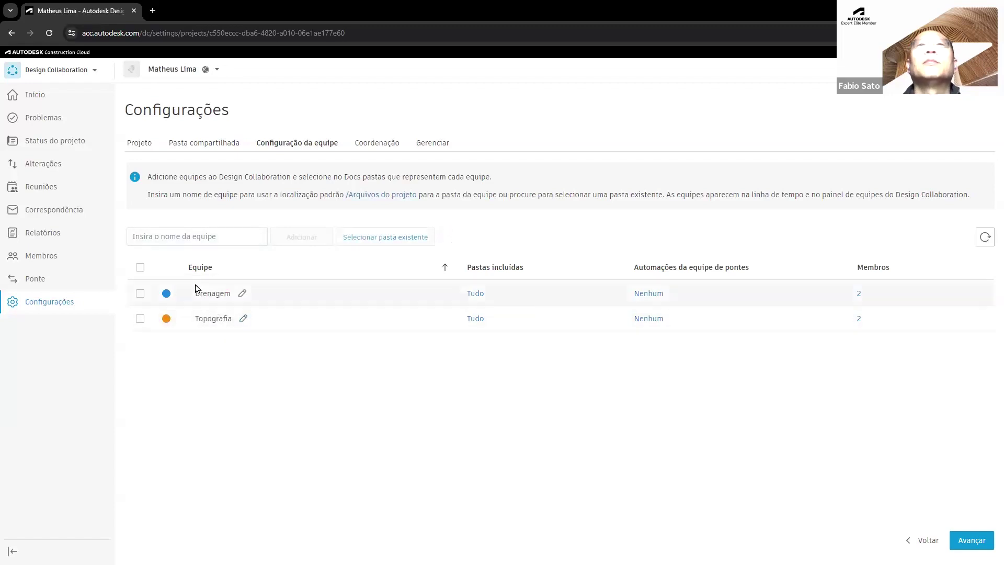
- Add the existing Geometria folder as a team and continue to the coordination settings
left_click(418, 240)
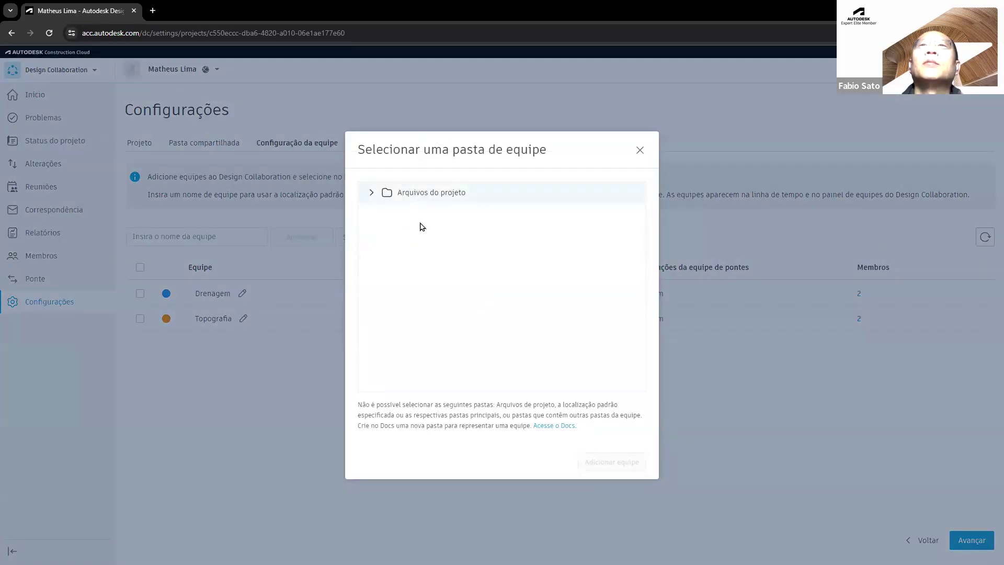
left_click(372, 193)
left_click(418, 214)
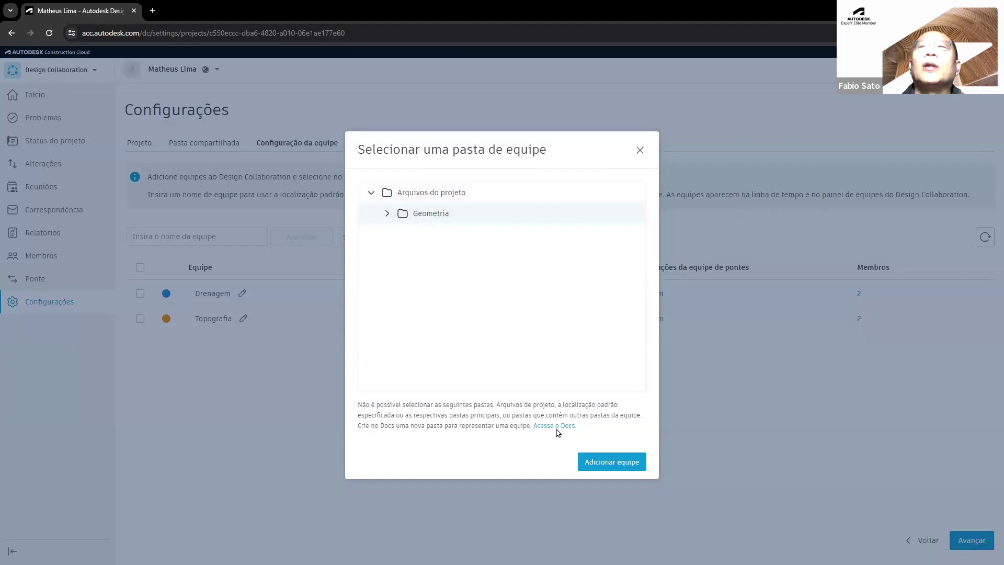
left_click(387, 213)
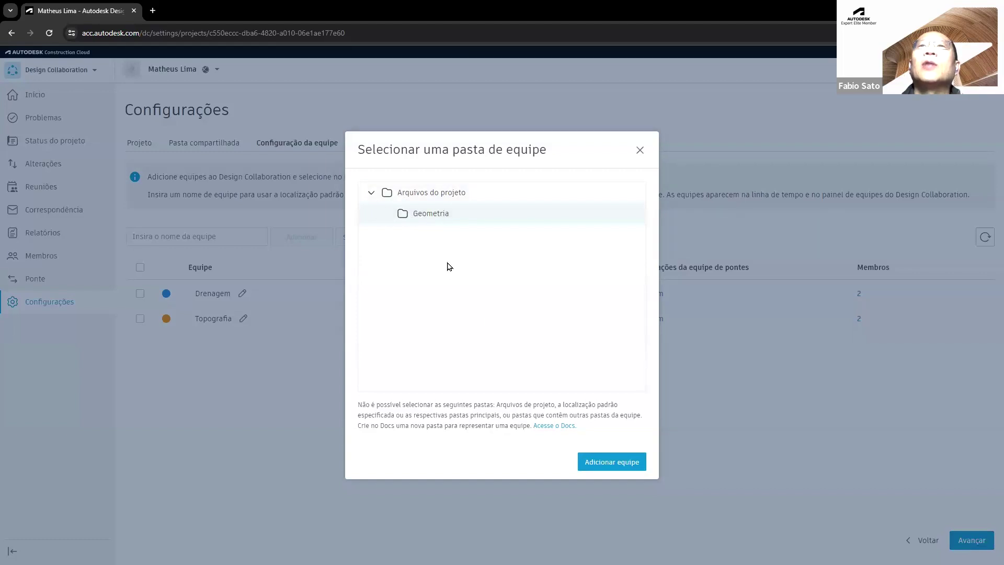
left_click(588, 458)
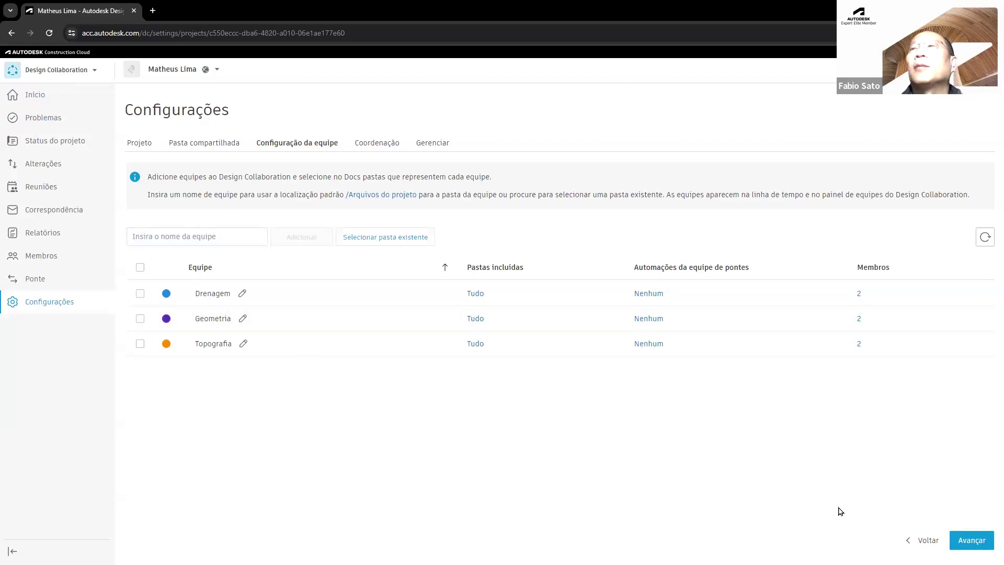
left_click(988, 540)
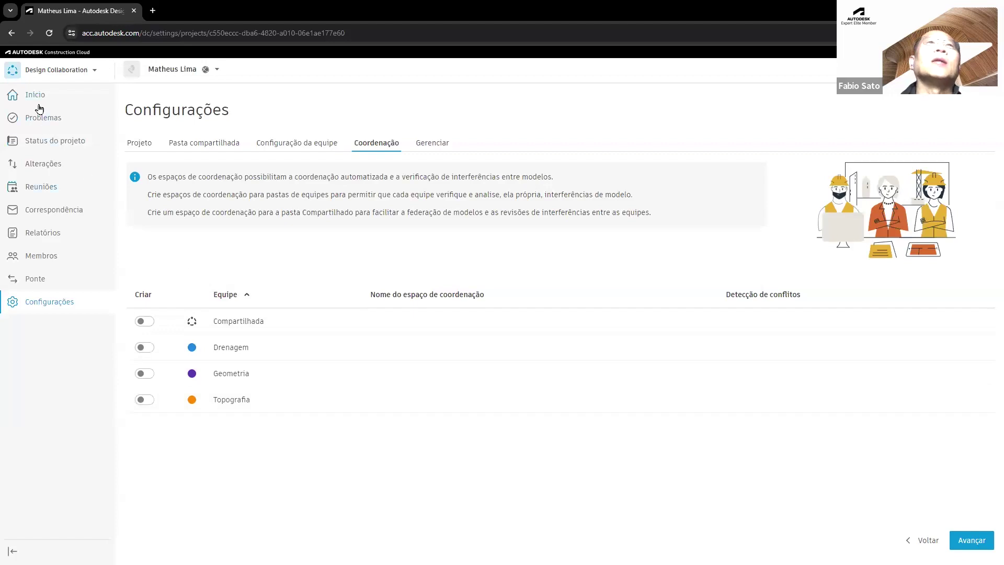
left_click(38, 75)
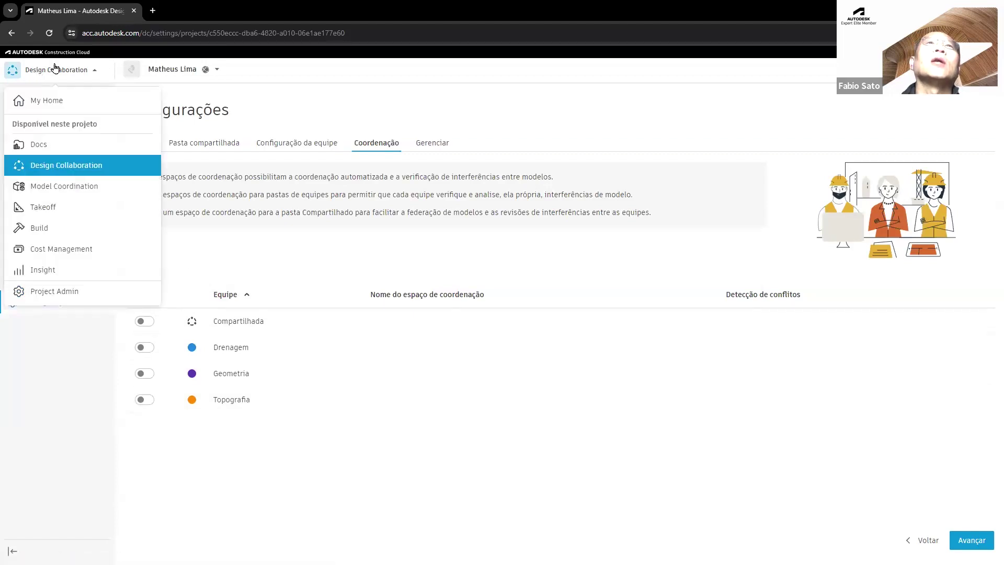
left_click(56, 69)
right_click(65, 69)
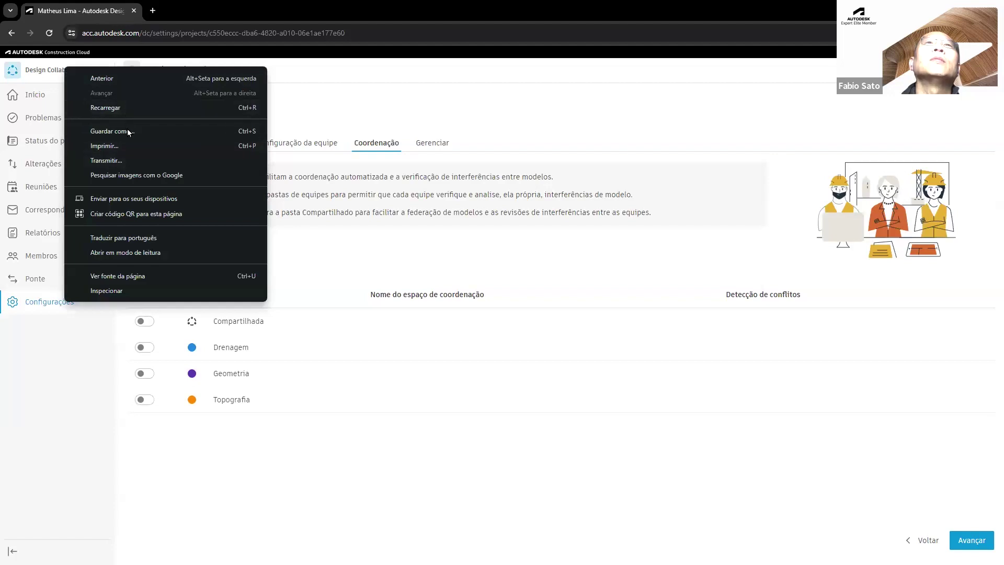
left_click(341, 94)
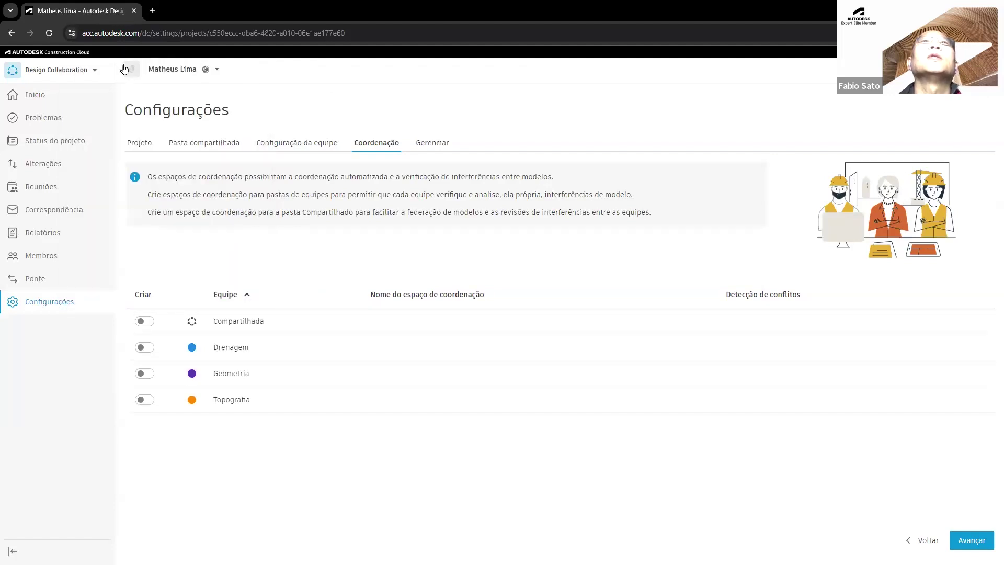
- Open the same project address in a second browser tab and switch that tab to the Docs module
left_click(266, 33)
key("ctrl+c")
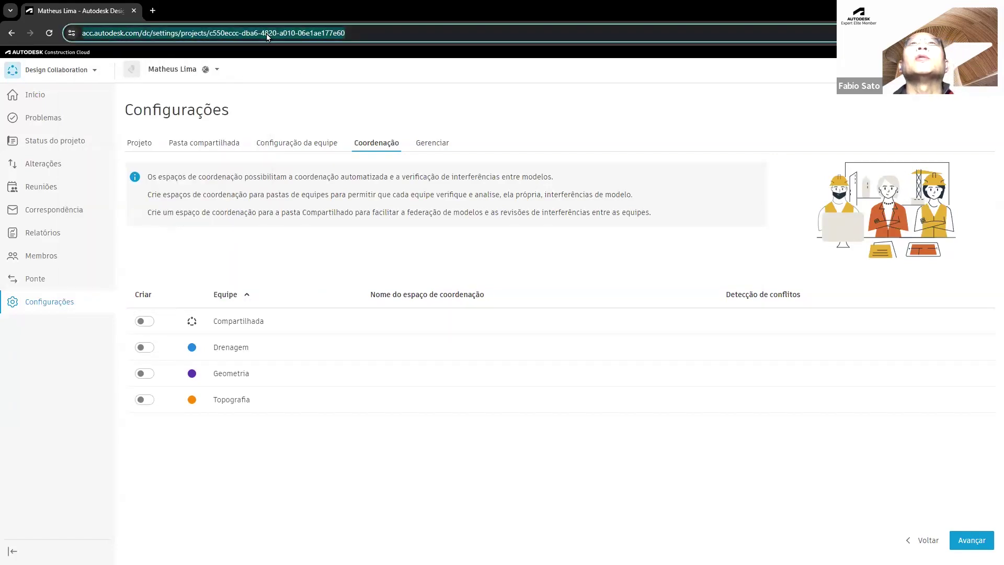
left_click(153, 10)
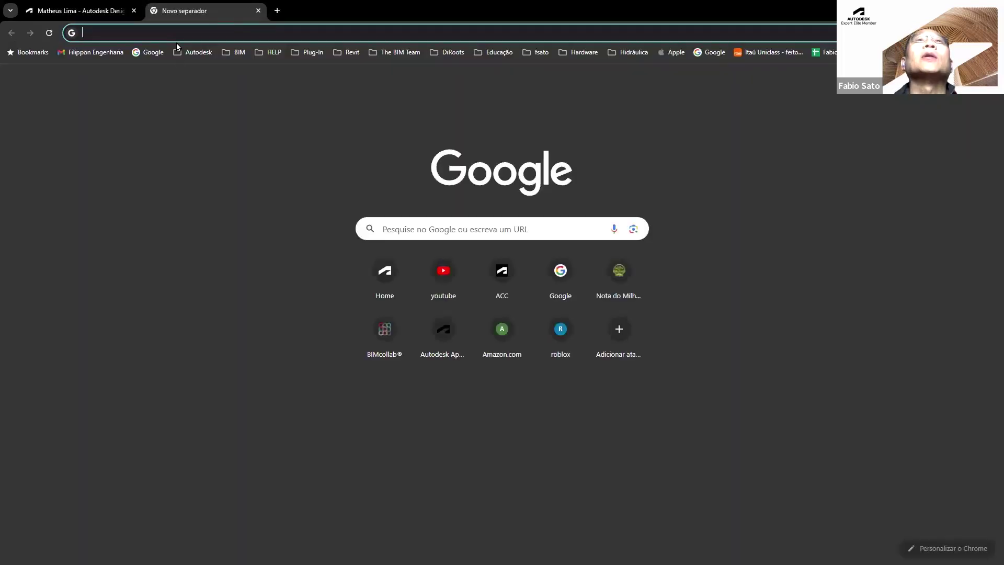
key("ctrl+v")
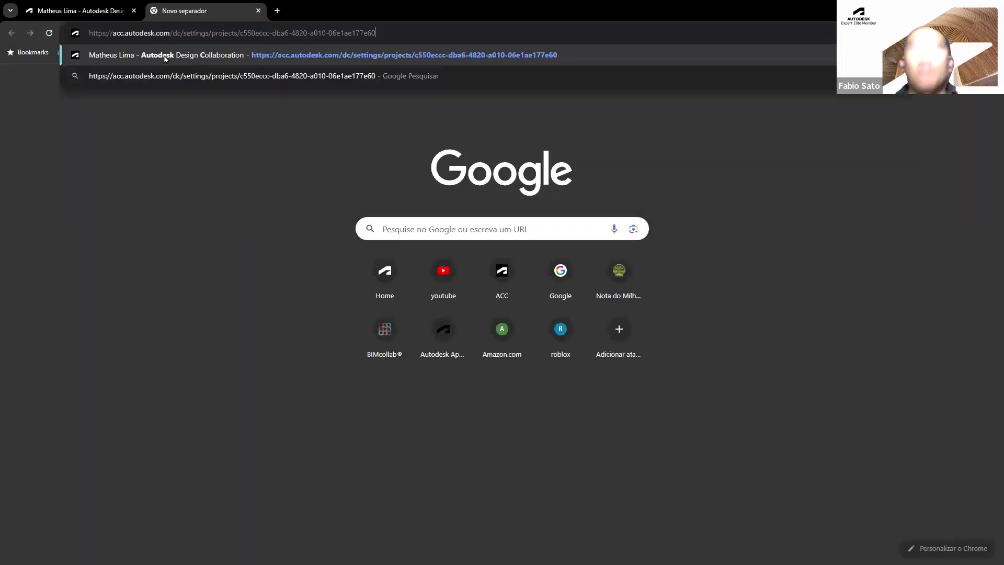
left_click(165, 57)
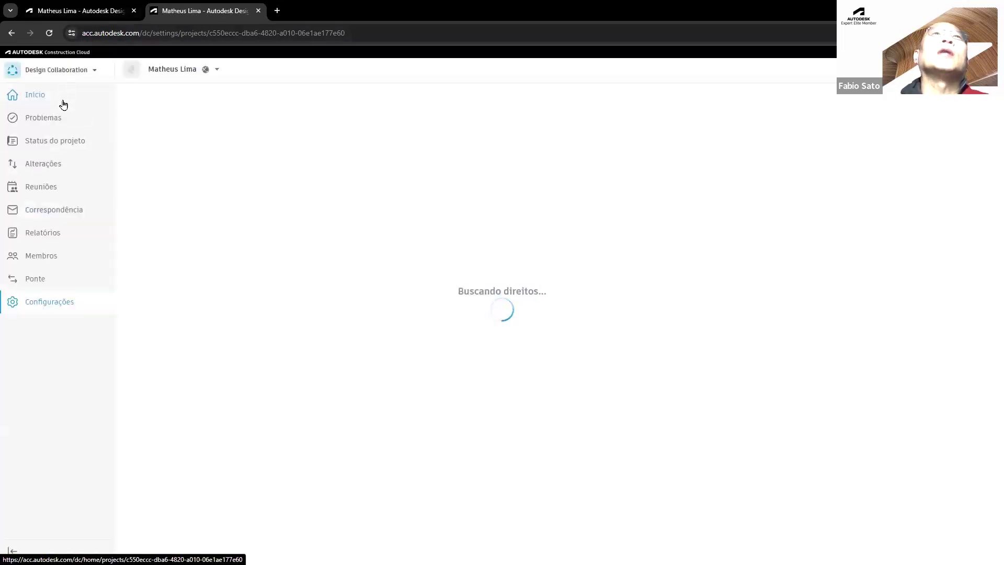
left_click(63, 73)
left_click(63, 140)
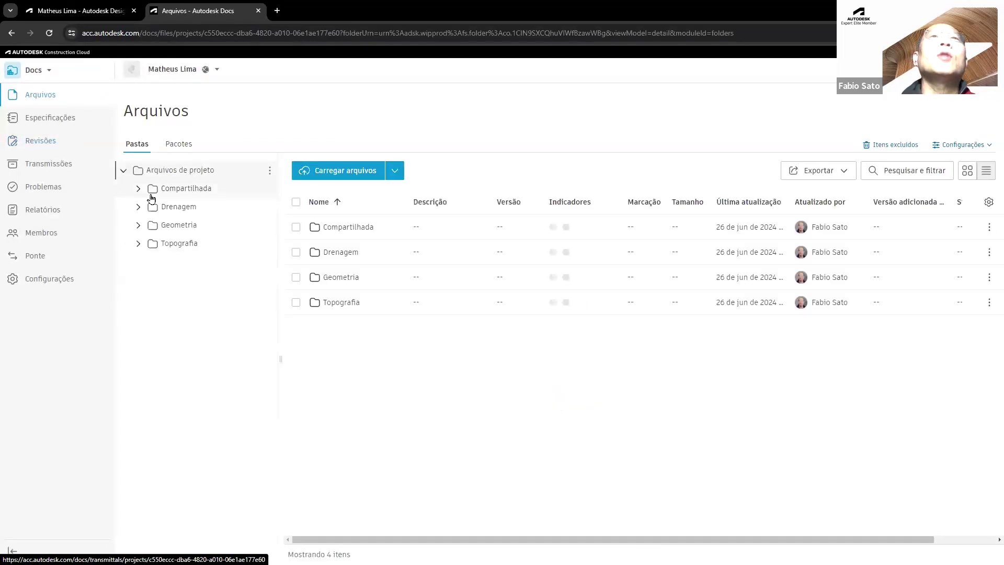
- Examine the subfolders inside the Compartilhada and Drenagem folders in Docs
left_click(84, 11)
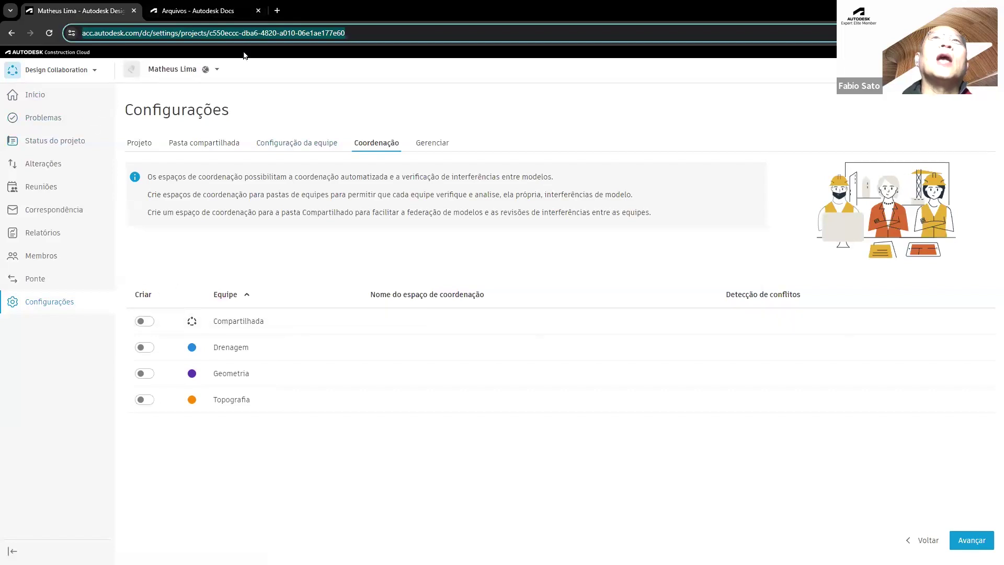
left_click(224, 11)
left_click(138, 189)
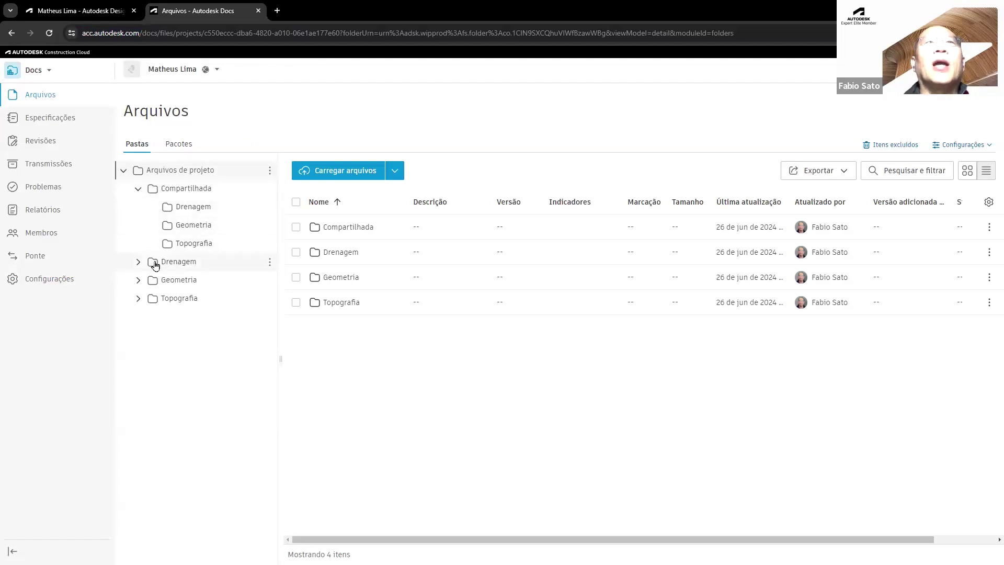
left_click(139, 262)
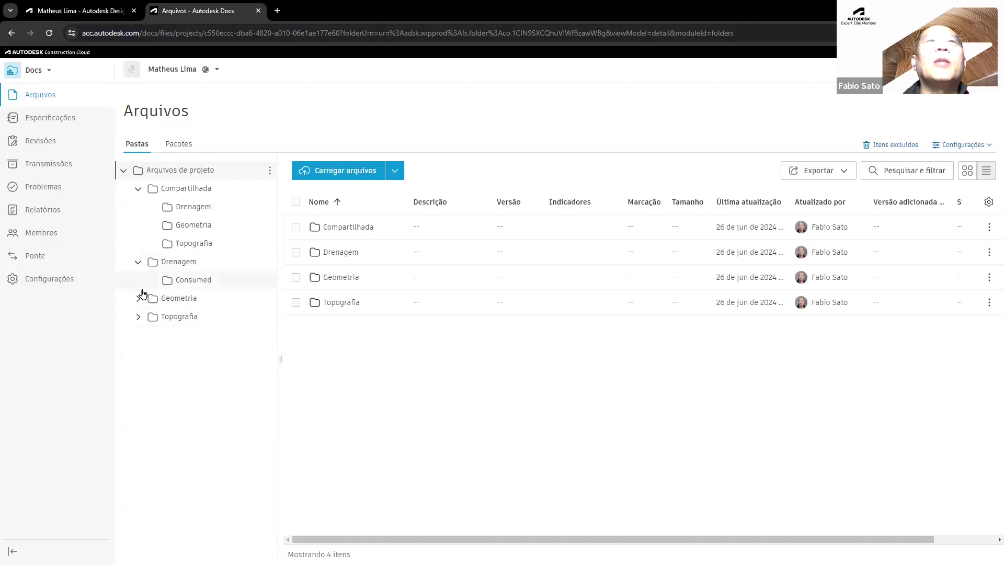
left_click(138, 262)
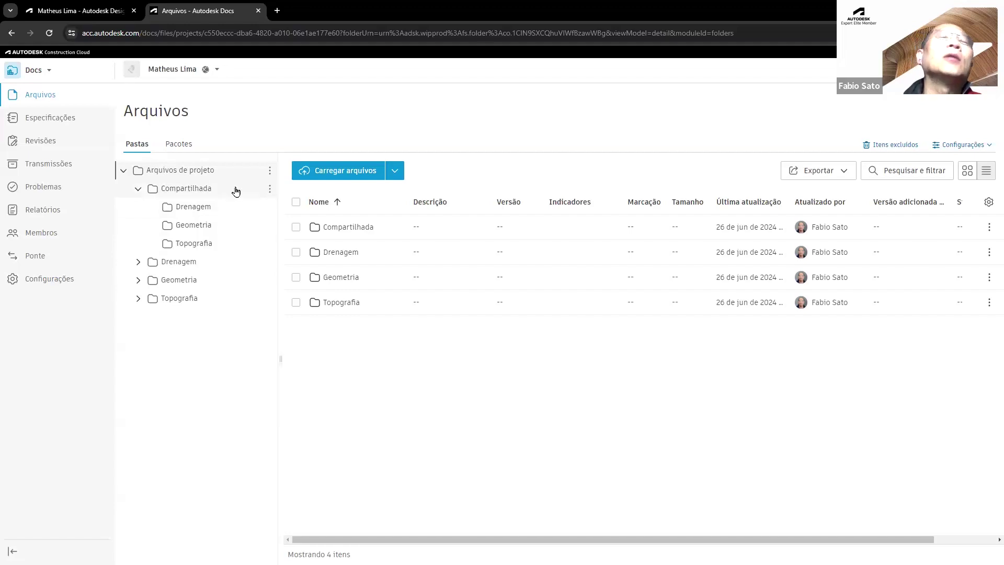
- Open the permission settings of the Compartilhada folder in Arquivos de projeto
left_click(269, 189)
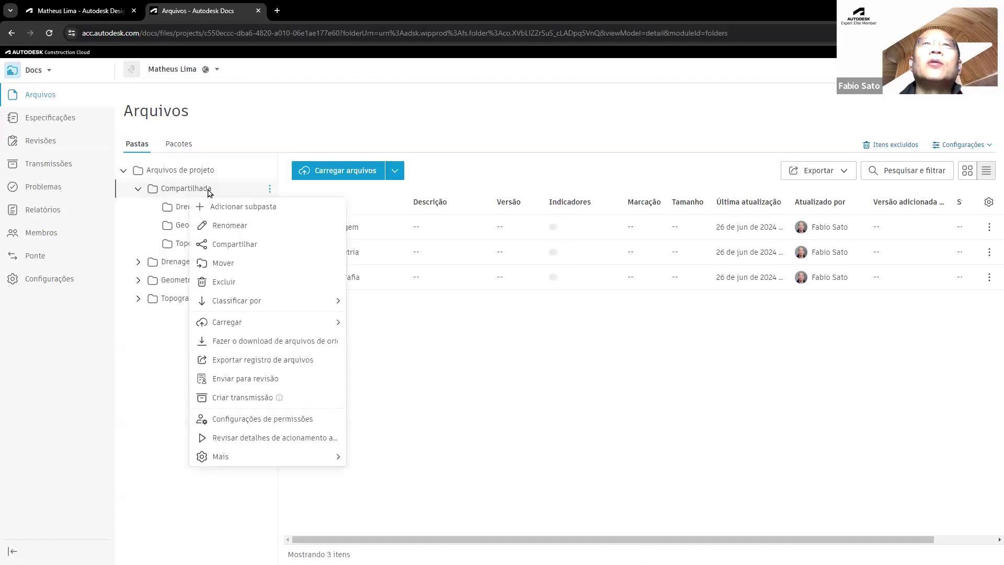
left_click(262, 418)
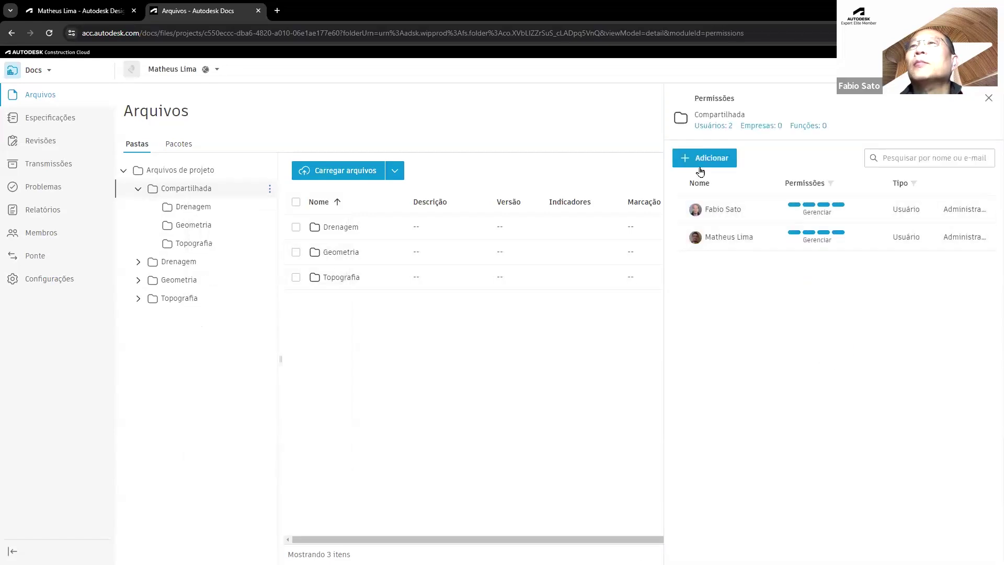
left_click(707, 164)
left_click(598, 294)
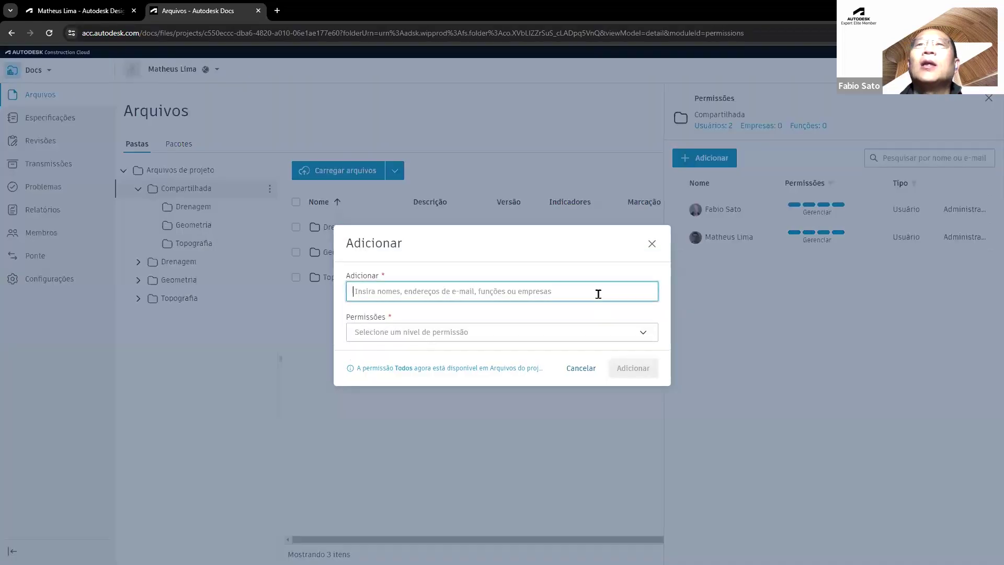
type("arq")
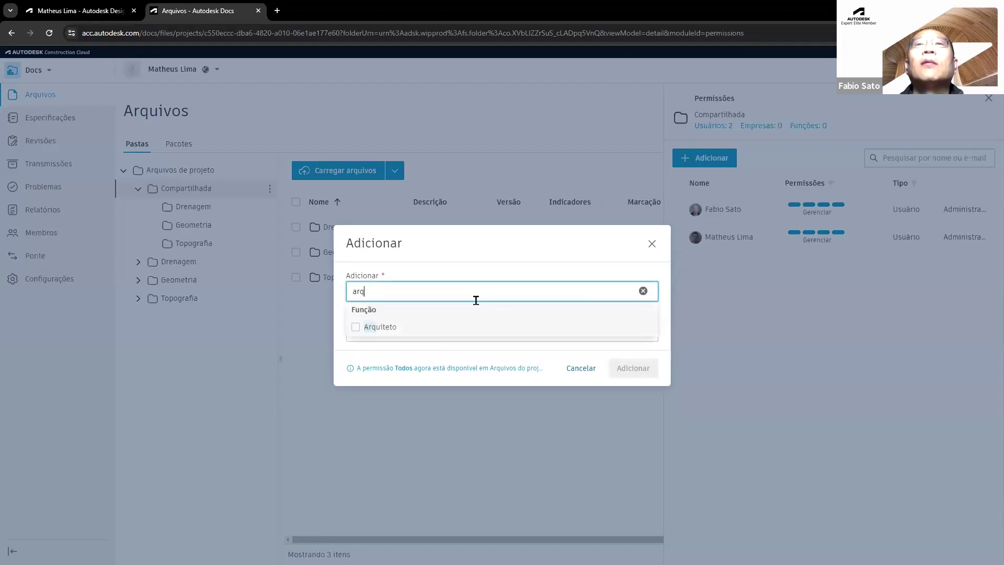
left_click(386, 328)
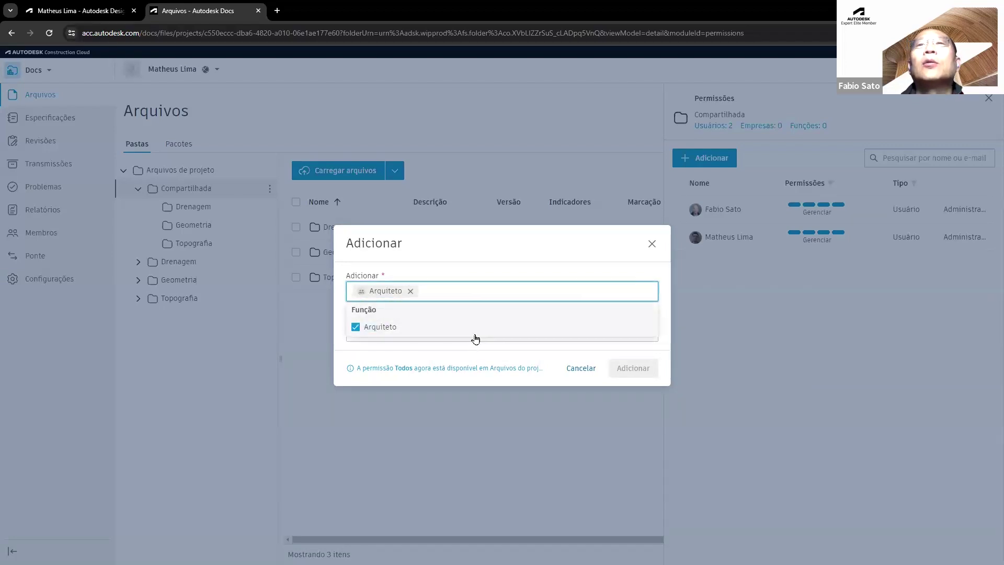
left_click(581, 368)
- Add the Arquiteto role to the Compartilhada folder's permissions with the Criar level for viewing, downloading and publishing markups
left_click(712, 158)
left_click(388, 297)
type("arq")
left_click(380, 326)
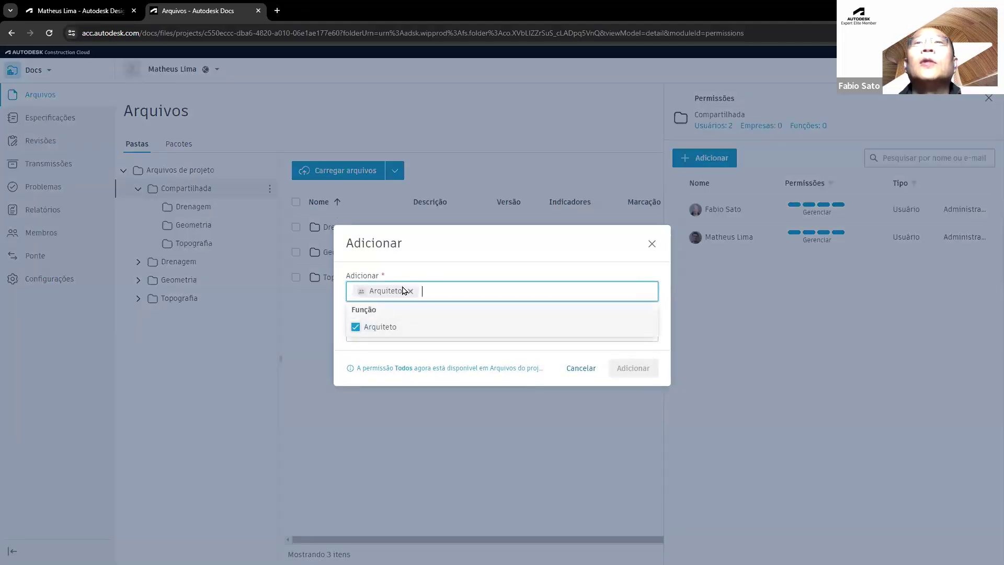
left_click(431, 268)
left_click(407, 333)
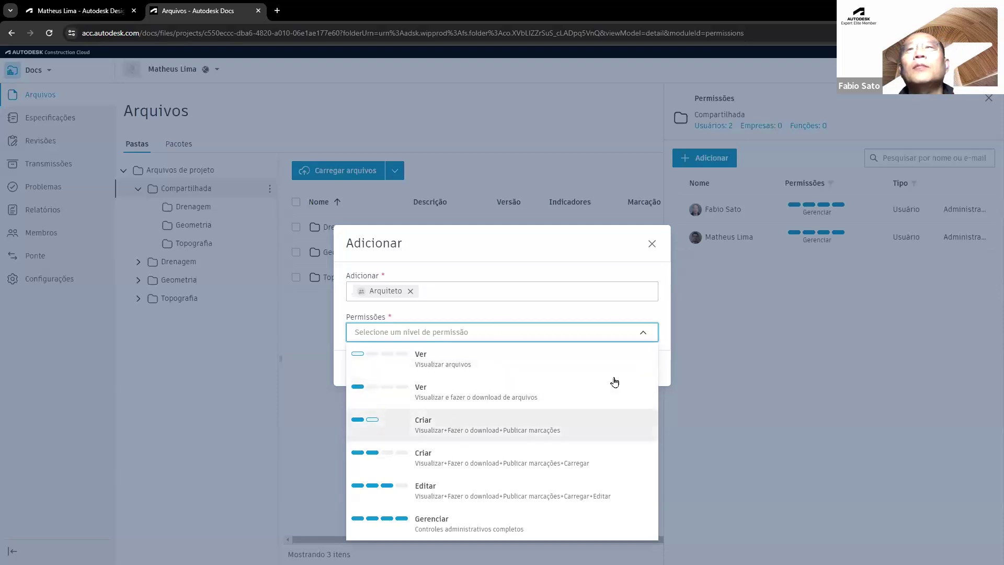
left_click(601, 421)
left_click(635, 370)
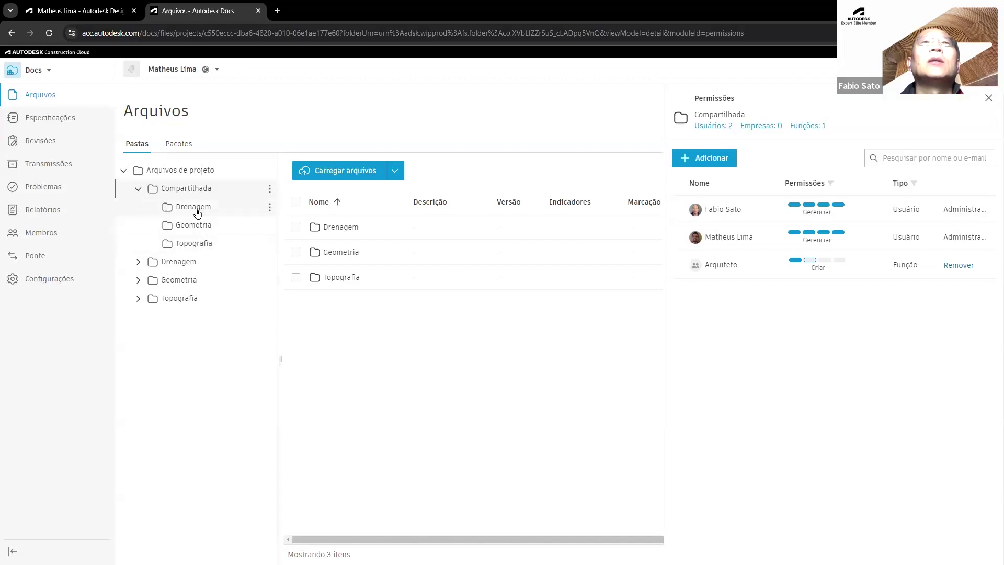
- Review the Coordenação and Gerenciar settings in the Design Collaboration browser tab, and return to the Docs tab
left_click(83, 10)
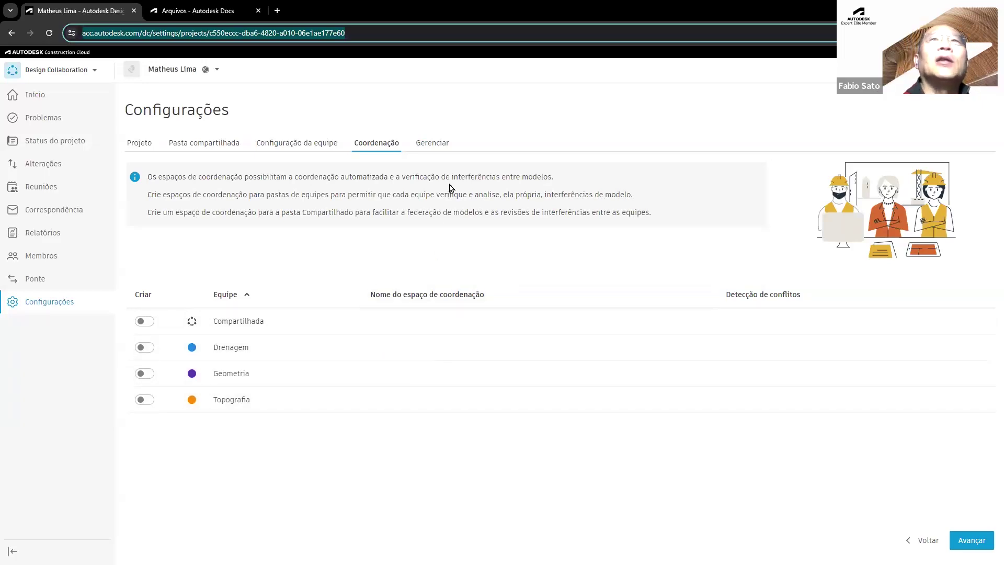
left_click(435, 153)
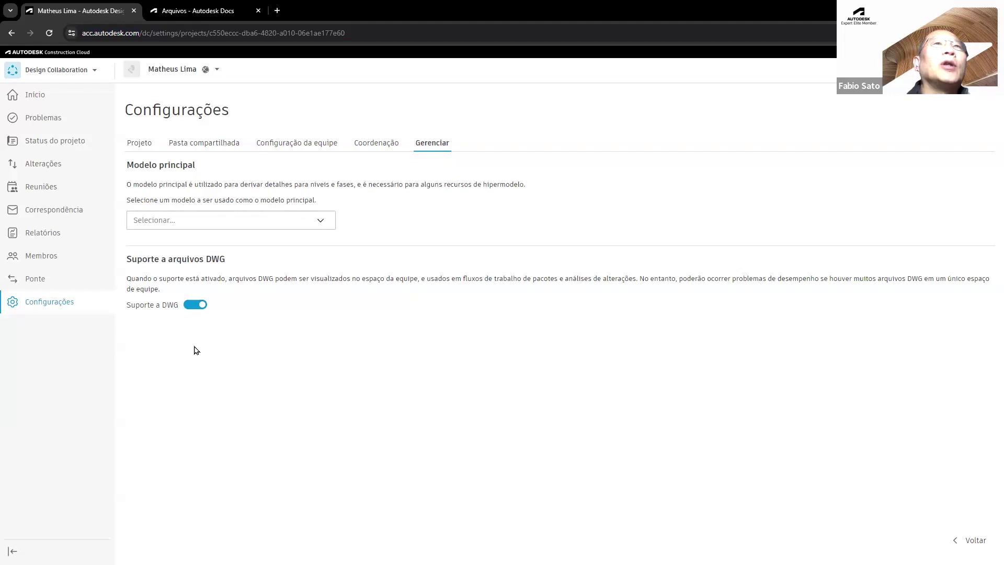
left_click(193, 11)
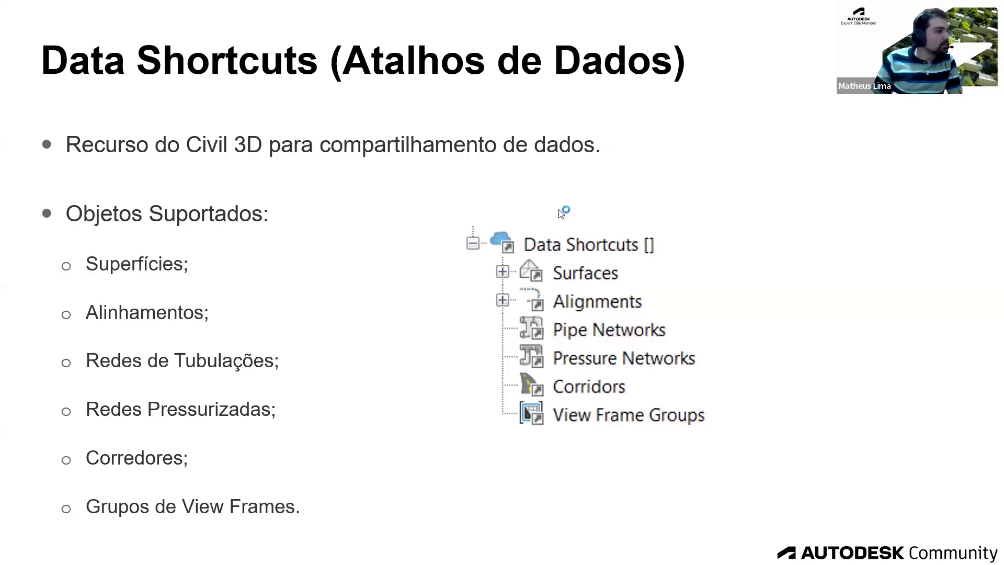
key("F5")
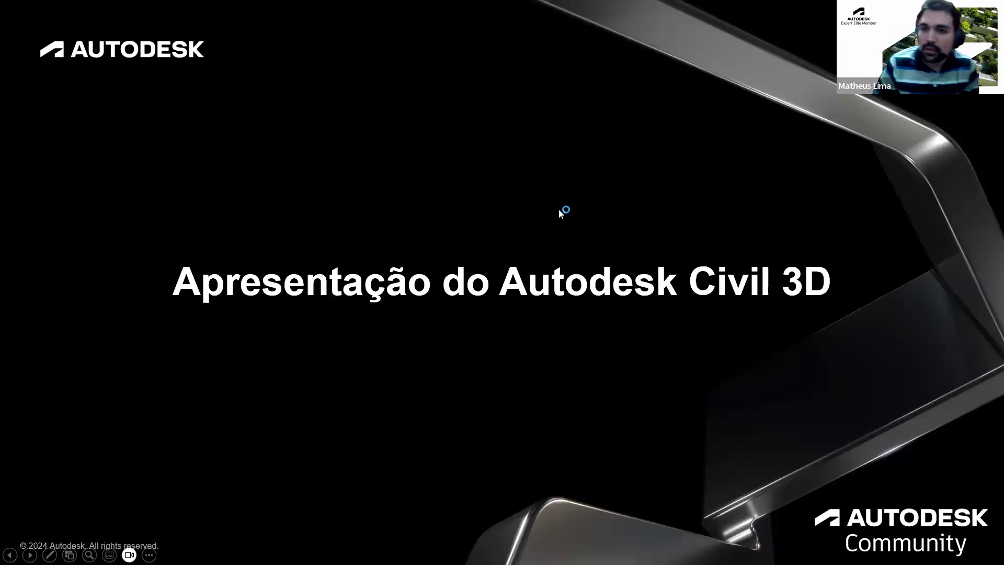
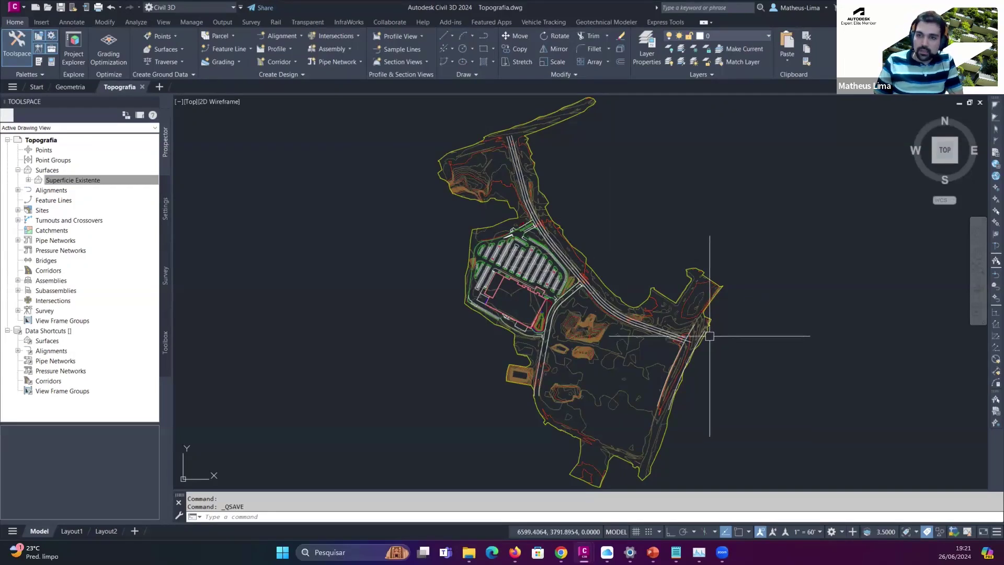
- Examine the existing surface's contours, the parking area and the roads across the Topografia drawing in Civil 3D
mouse_move(709, 336)
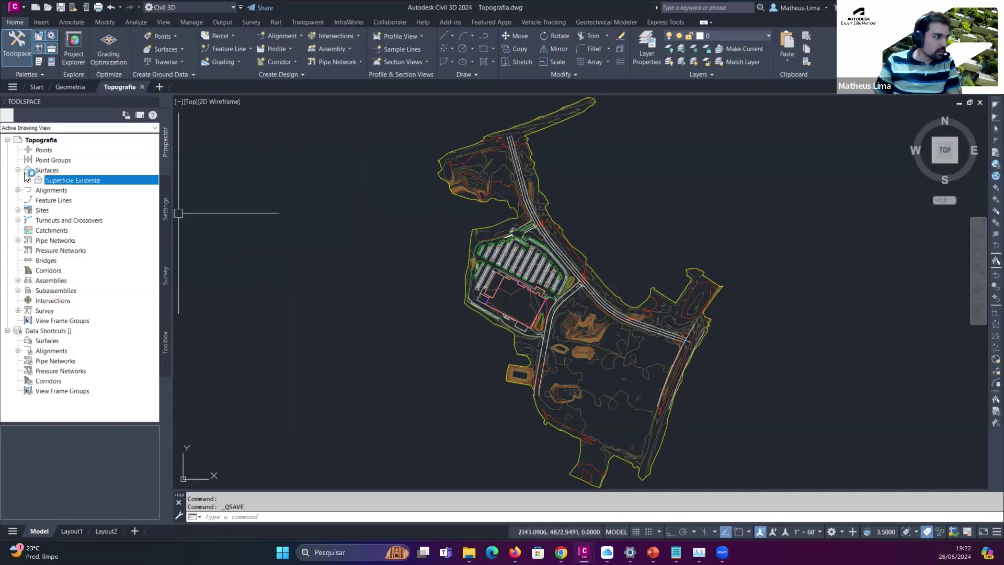
scroll(550, 276, "up", 5)
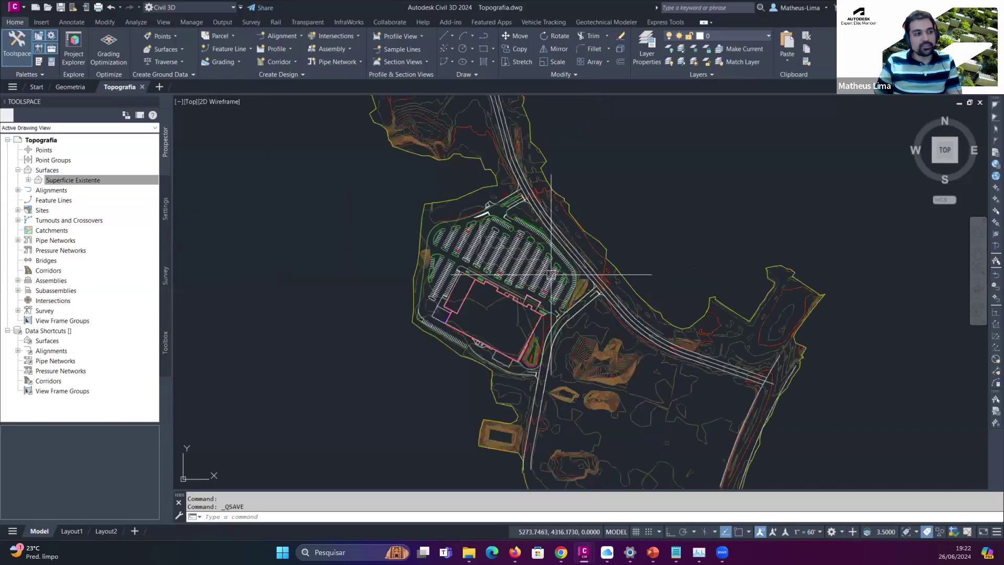
scroll(506, 287, "up", 4)
scroll(463, 292, "down", 3)
middle_click_drag(464, 291, 547, 298)
scroll(547, 298, "up", 5)
middle_click_drag(450, 354, 372, 255)
scroll(371, 255, "down", 5)
middle_click_drag(612, 219, 589, 267)
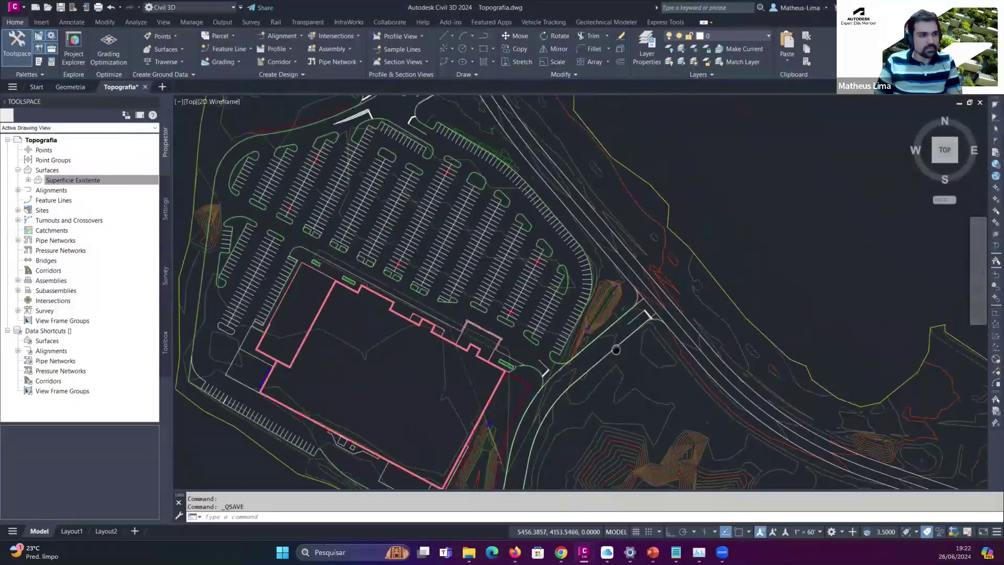
scroll(634, 227, "up", 2)
scroll(634, 227, "down", 3)
scroll(544, 437, "up", 5)
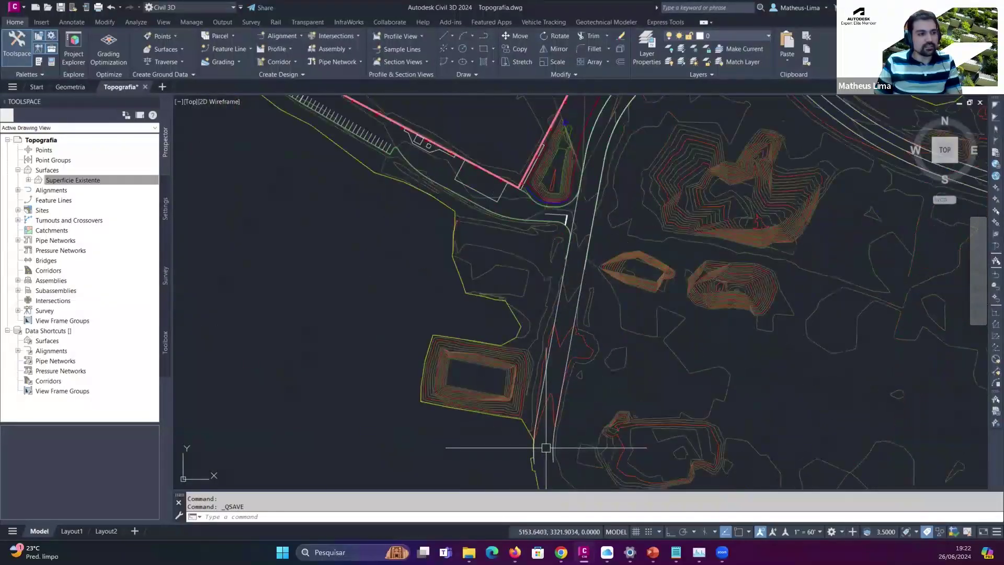
scroll(478, 280, "down", 6)
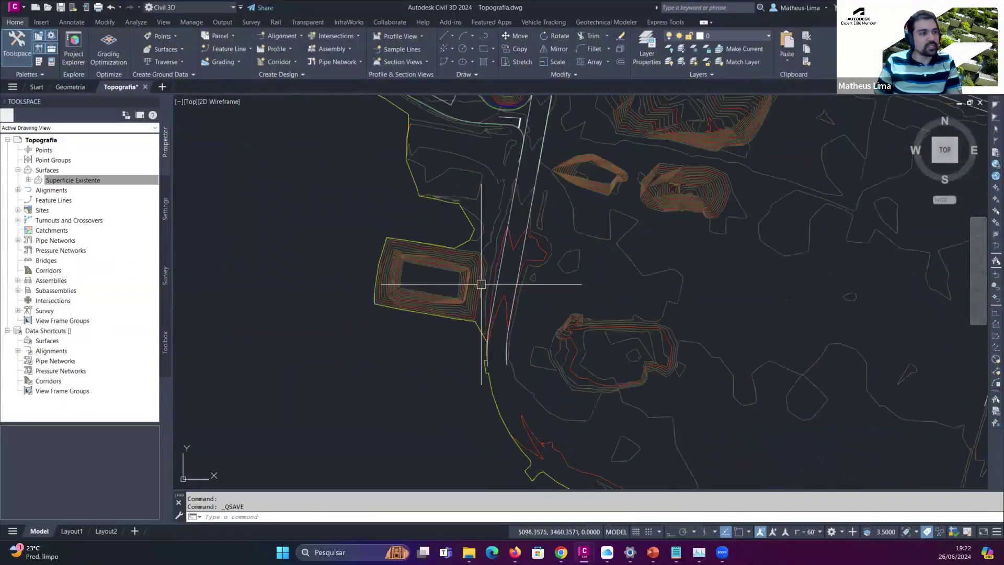
scroll(542, 255, "down", 4)
middle_click_drag(705, 280, 374, 189)
scroll(375, 189, "up", 4)
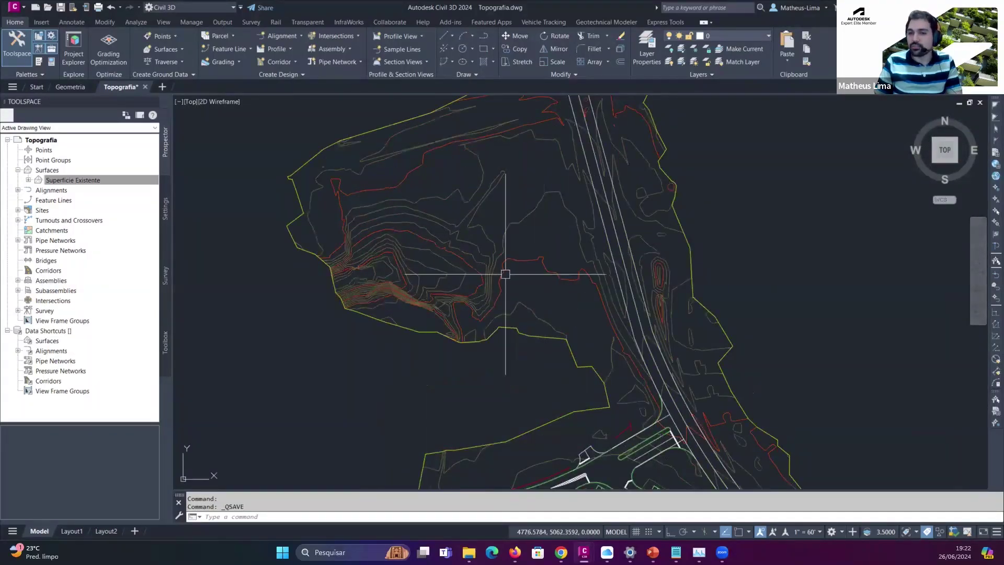
scroll(502, 273, "down", 5)
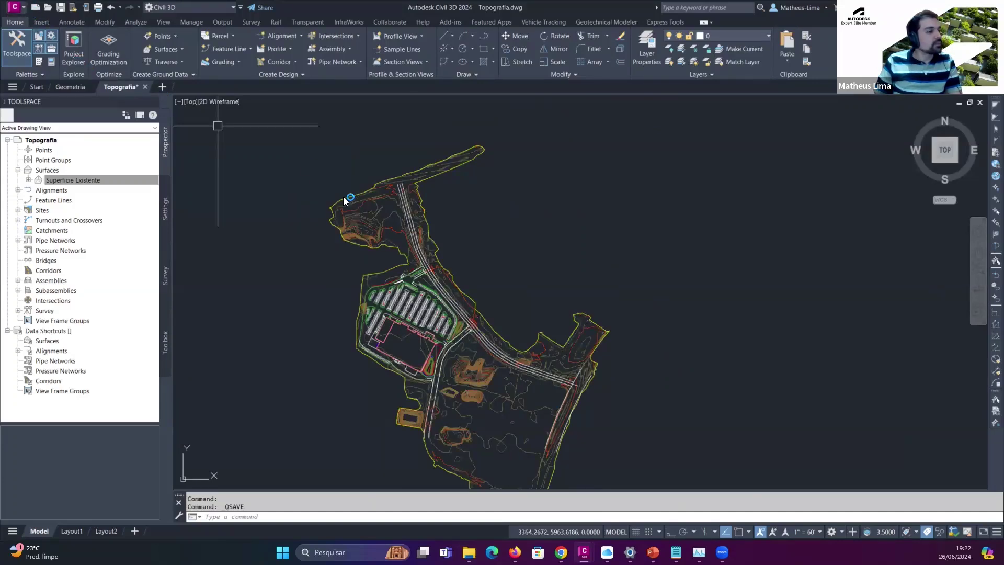
- Save the Topografia drawing under the same name in the project's Topografia folder in Autodesk Docs, inside Project Files
key("Escape")
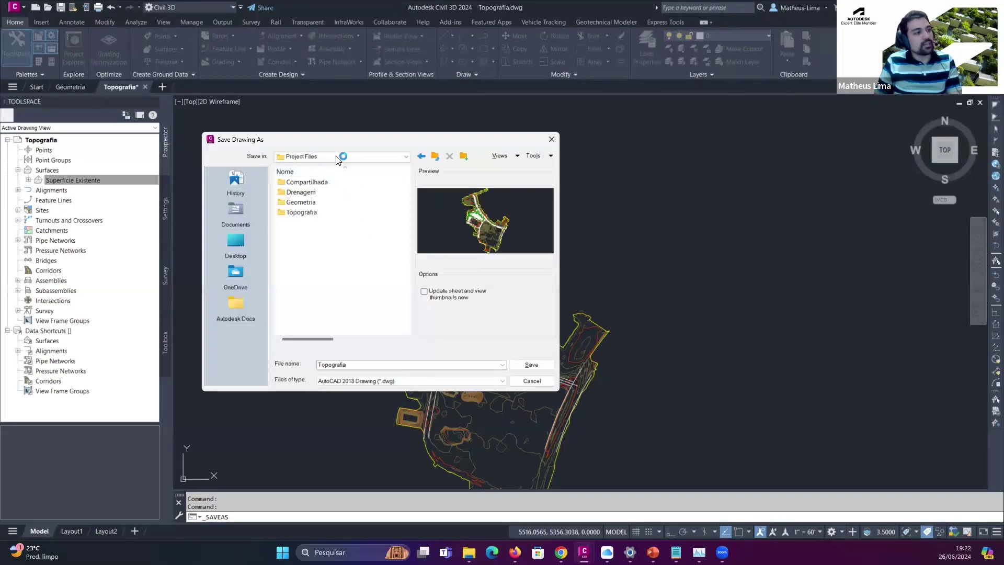
left_click(238, 306)
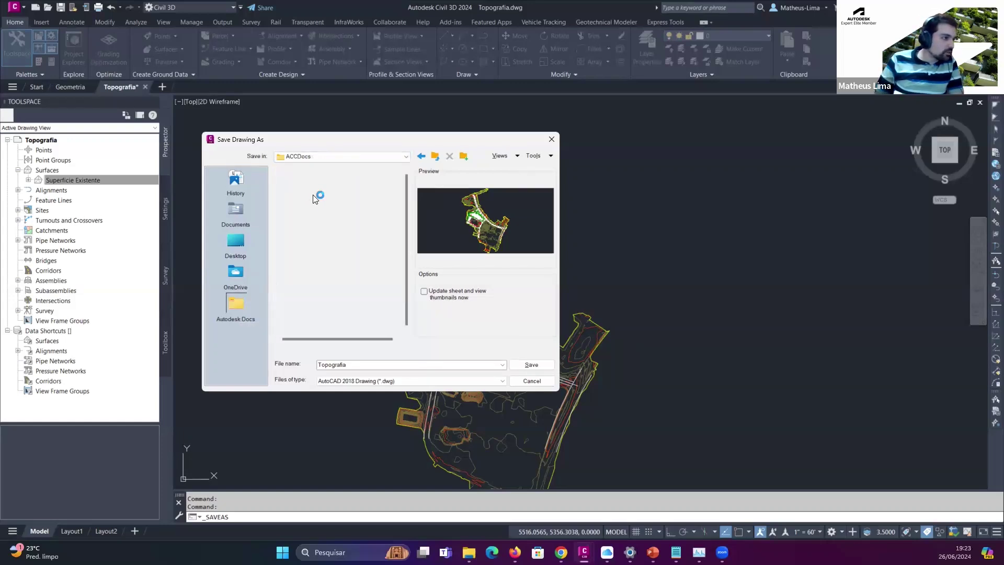
double_click(332, 181)
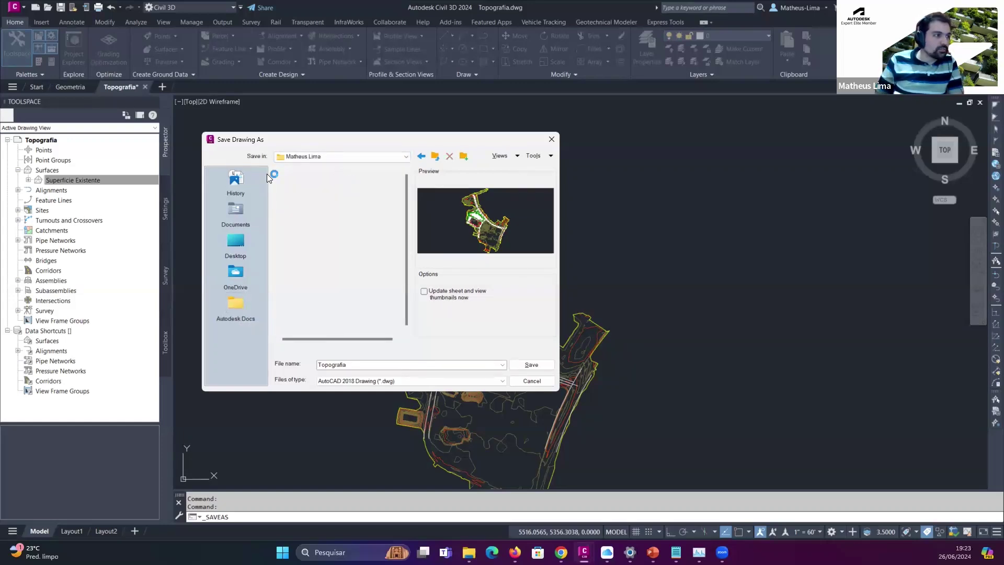
double_click(328, 183)
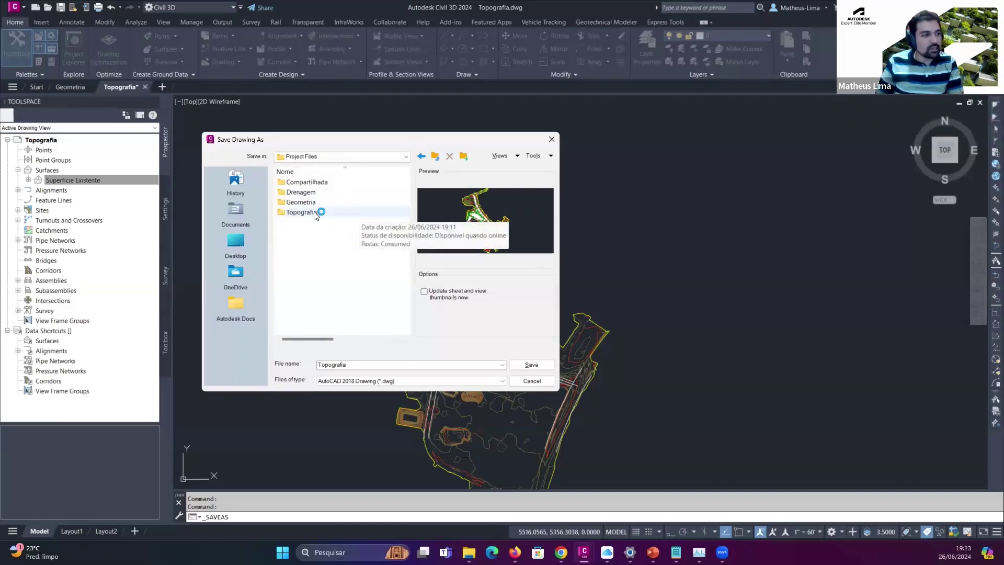
double_click(301, 212)
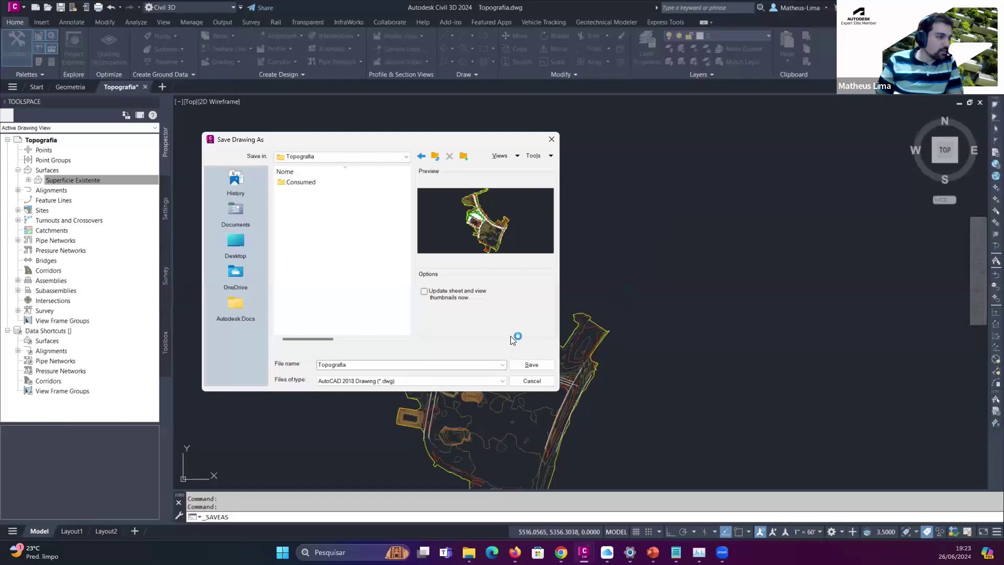
left_click(541, 363)
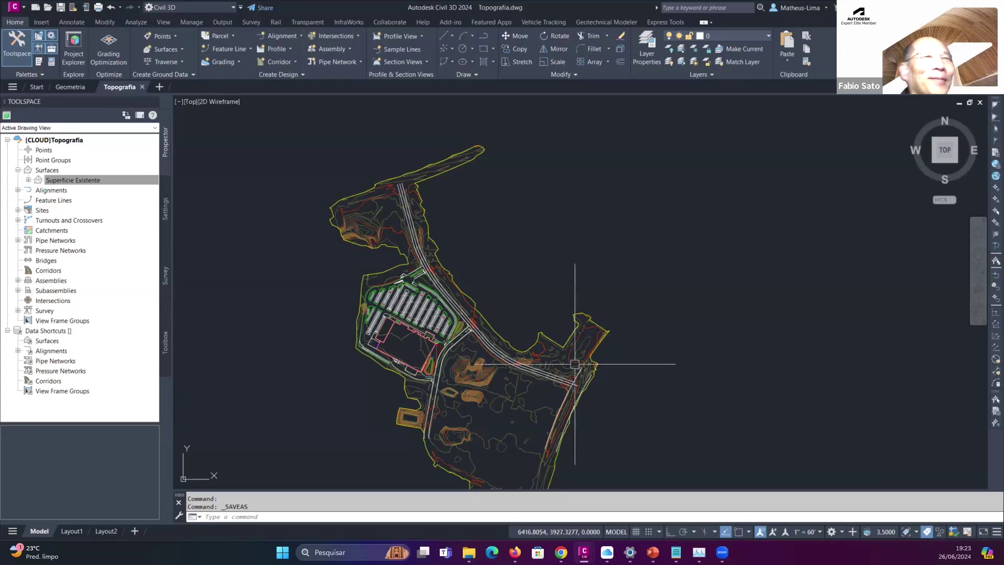
- Switch to Autodesk Docs in the browser and check the Topografia folder for the saved Topografia.dwg file
left_click(21, 331)
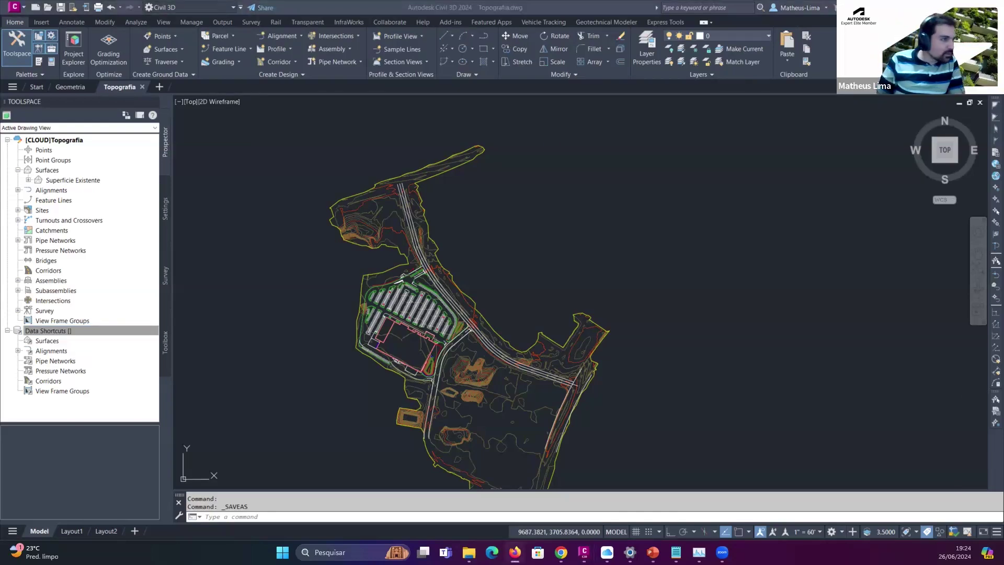
key("alt+Tab")
left_click(614, 139)
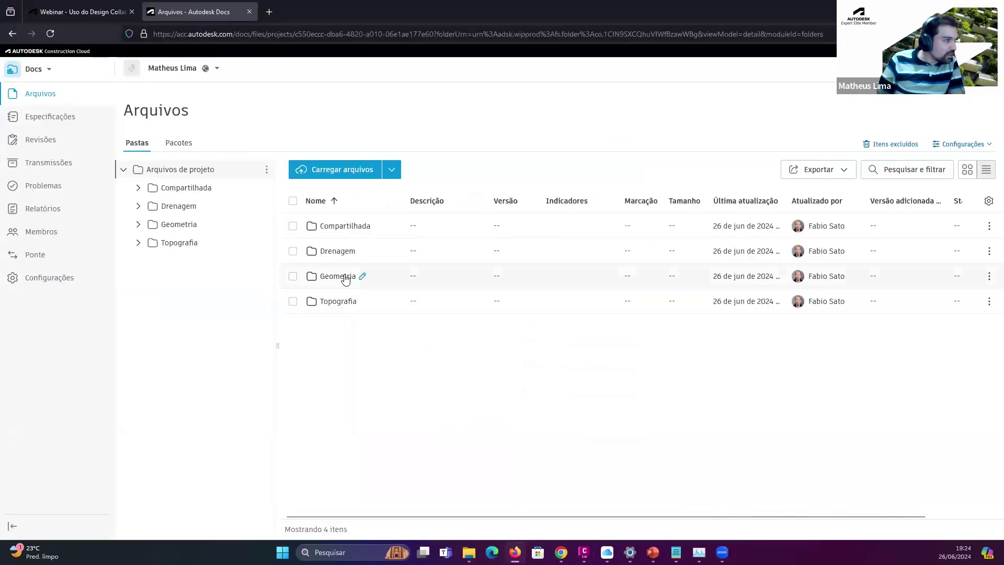
left_click(339, 302)
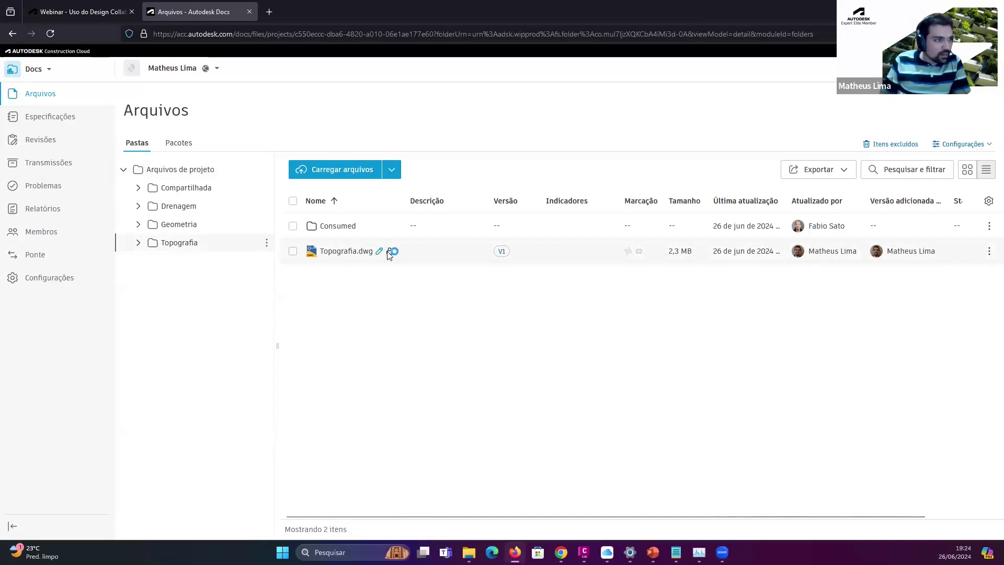
mouse_move(390, 253)
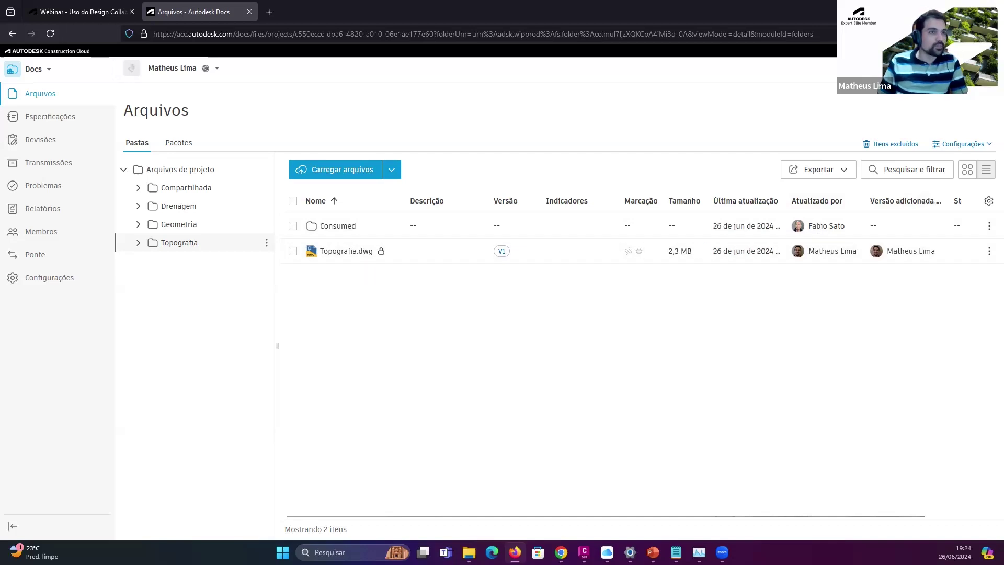
- Switch to the Geometria drawing in Civil 3D and examine its road and parking layout
key("alt+Tab")
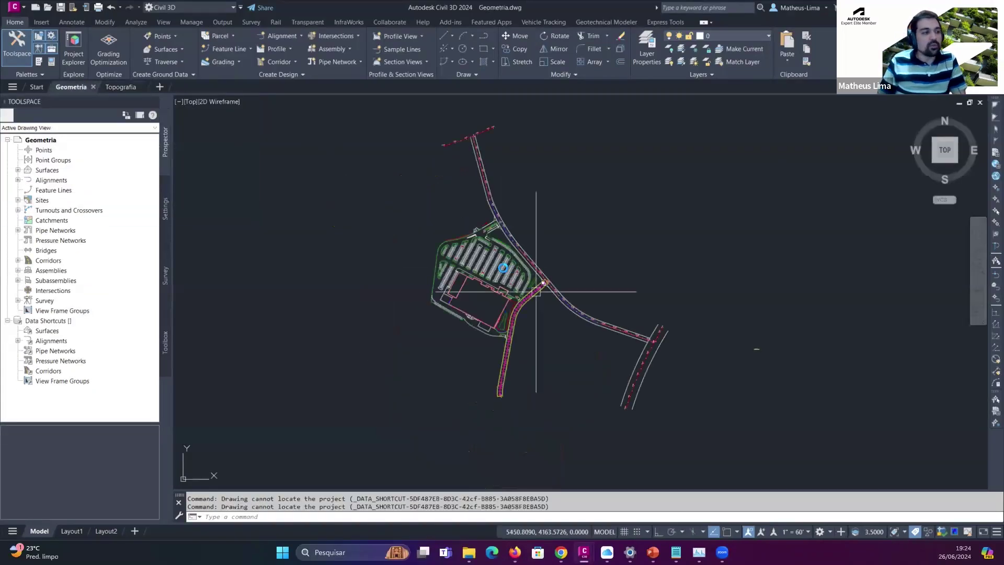
scroll(541, 286, "up", 4)
scroll(539, 309, "up", 2)
scroll(518, 272, "down", 6)
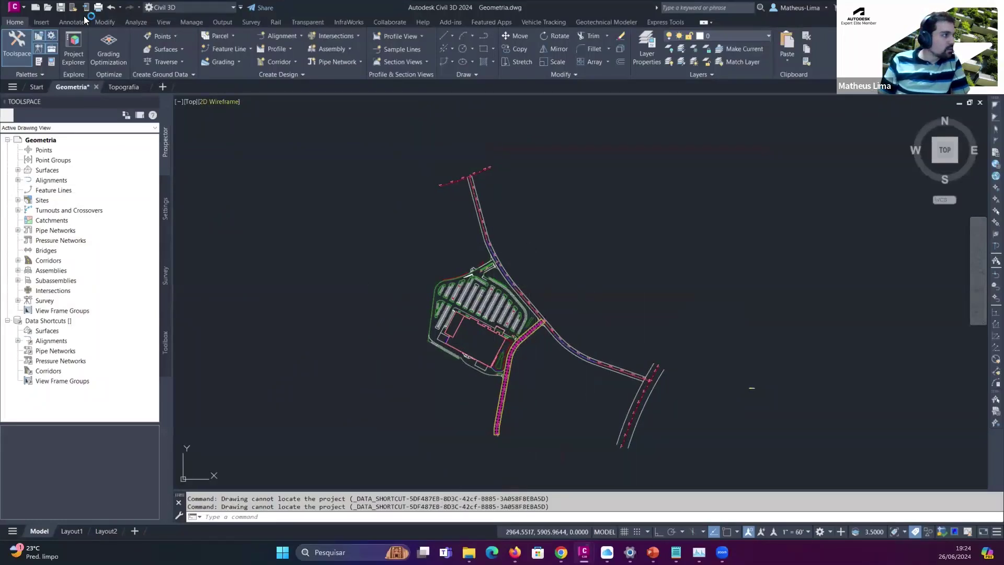
- Keep Civil 3D open and save the changes to the local Geometria drawing
double_click(25, 11)
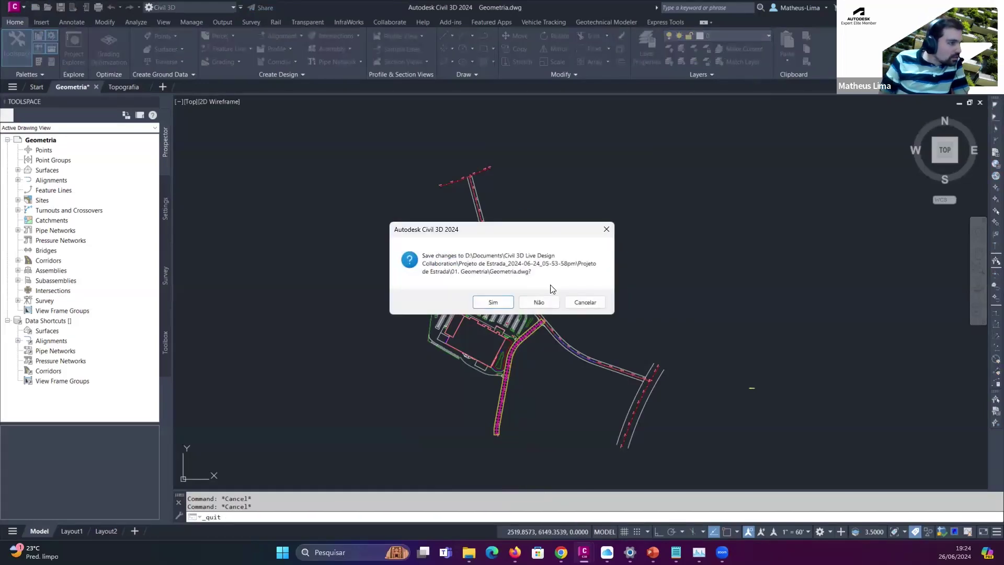
left_click(604, 229)
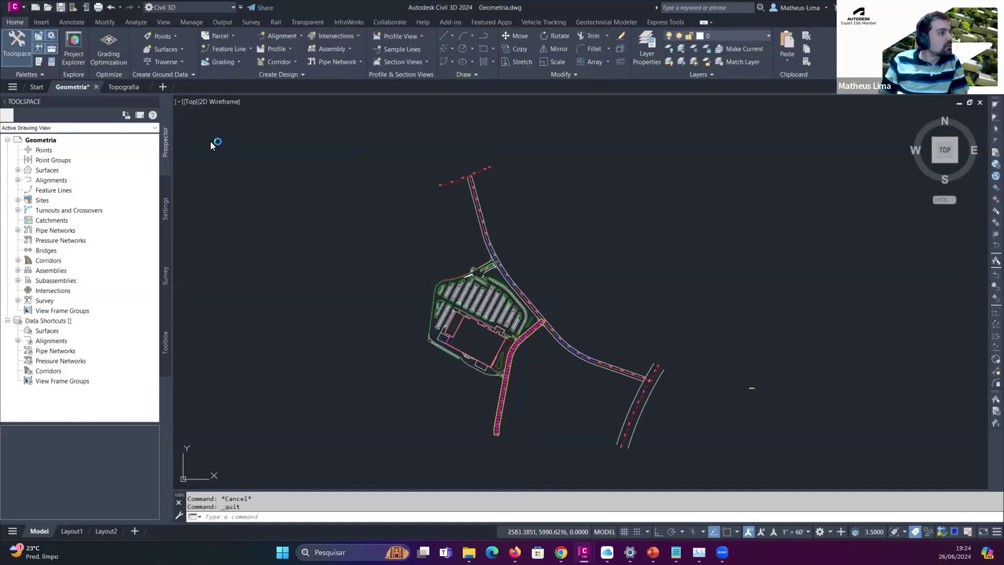
key("ctrl+s")
- Save the Geometria drawing under the same name in the project's Geometria folder in Autodesk Docs, inside Project Files
left_click(25, 11)
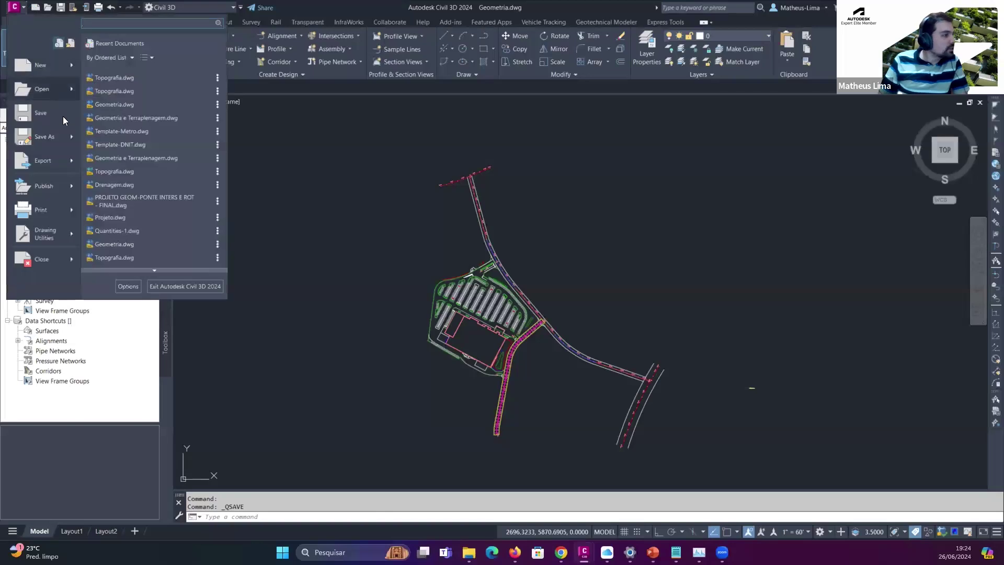
key("Escape")
key("ctrl+shift+s")
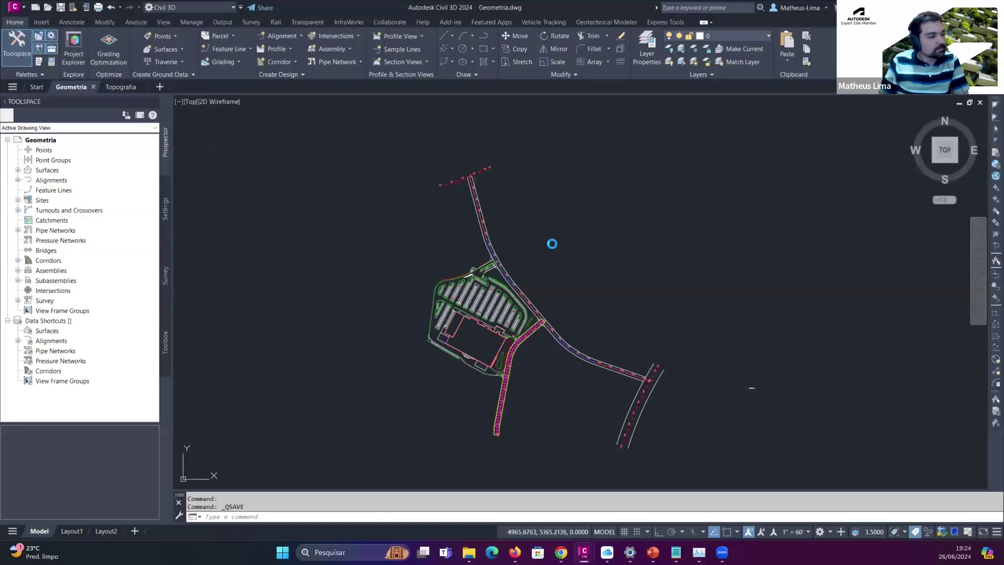
left_click(340, 156)
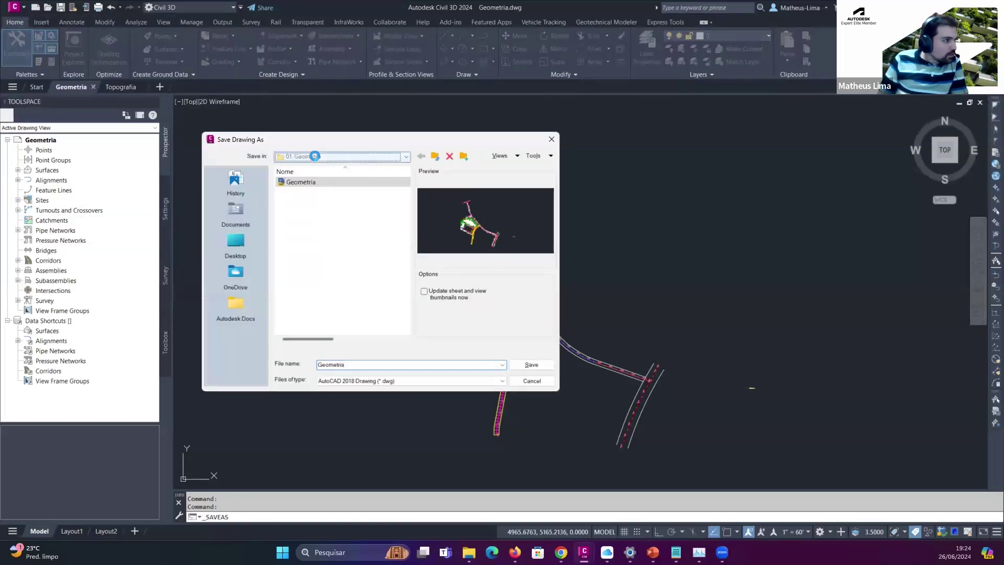
left_click(362, 140)
left_click(235, 307)
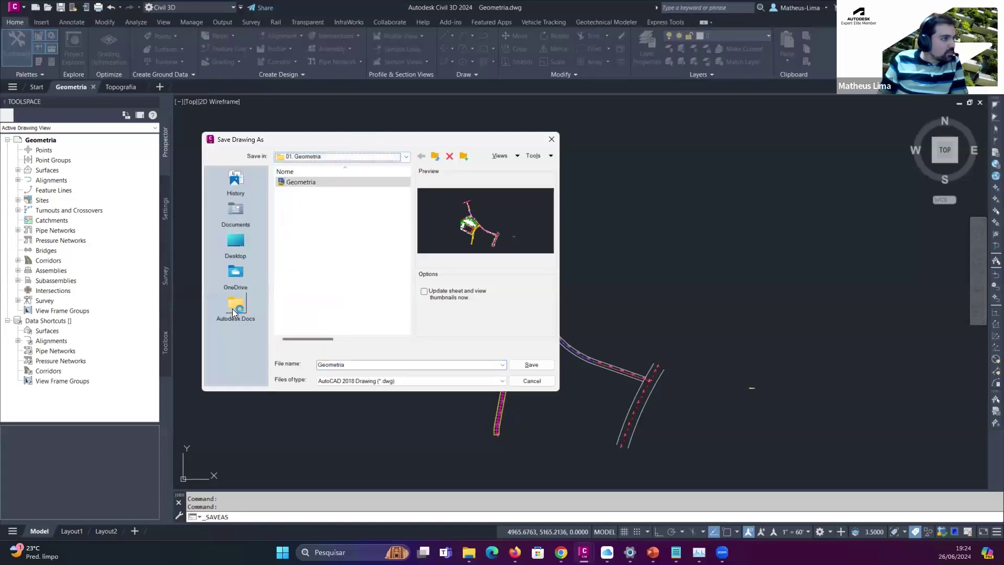
double_click(329, 183)
double_click(325, 184)
double_click(325, 184)
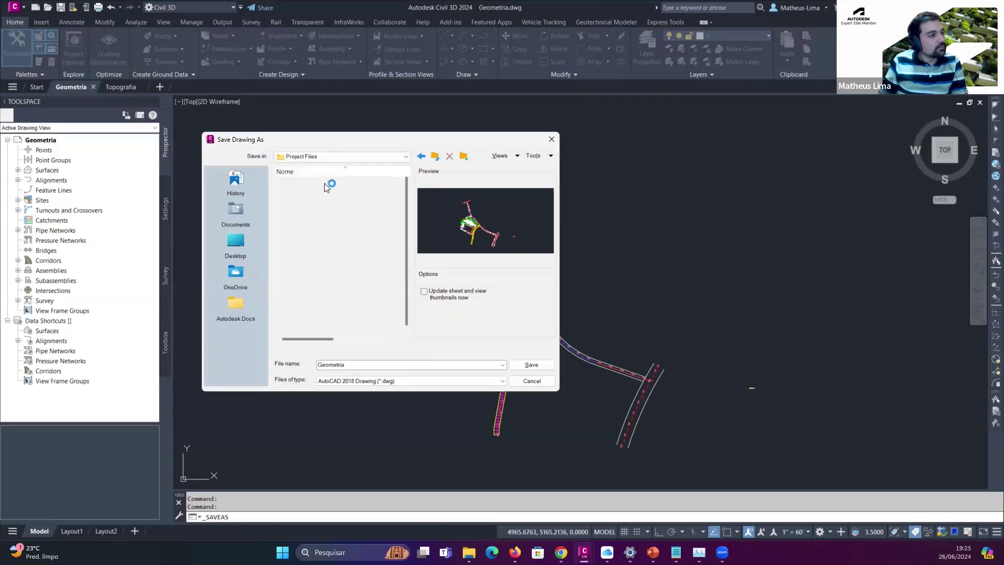
double_click(321, 205)
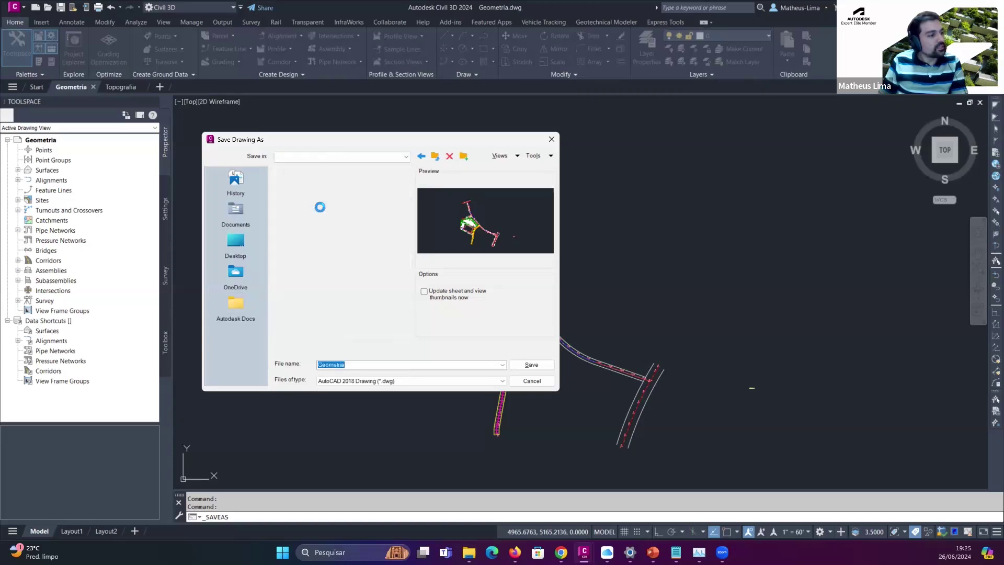
left_click(351, 364)
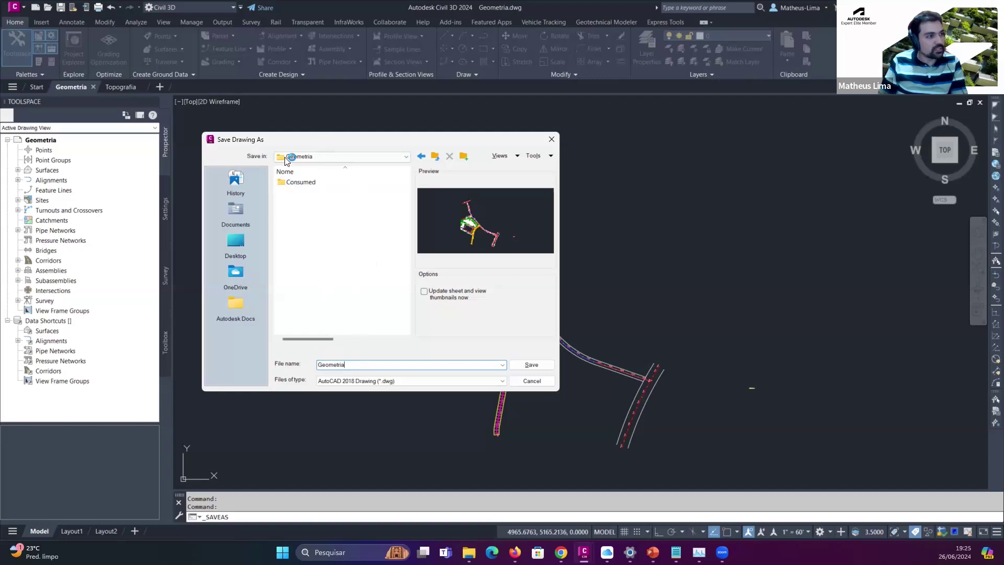
left_click(542, 364)
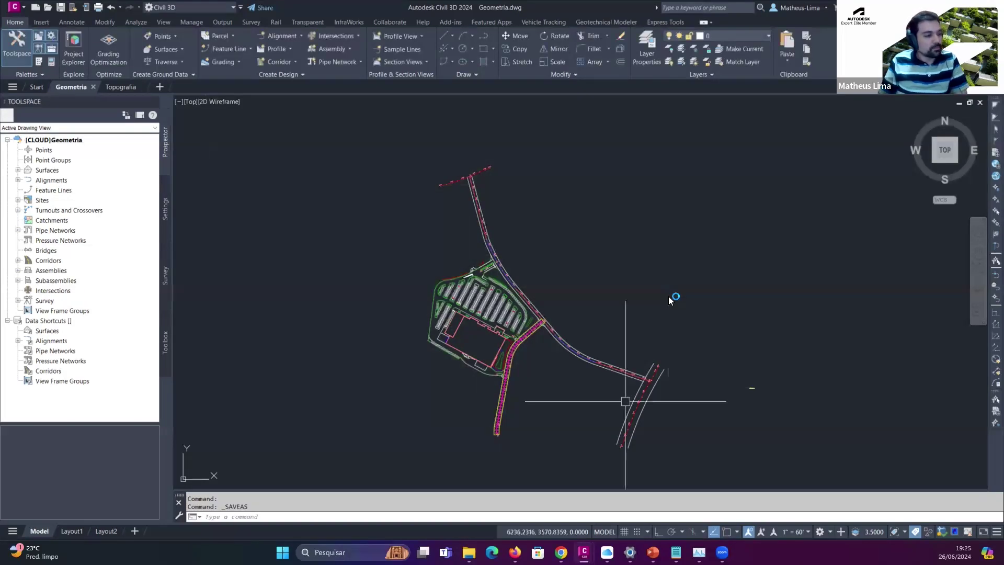
- Switch to Autodesk Docs in the browser and check the refreshed Geometria folder for the saved drawing
left_click(515, 552)
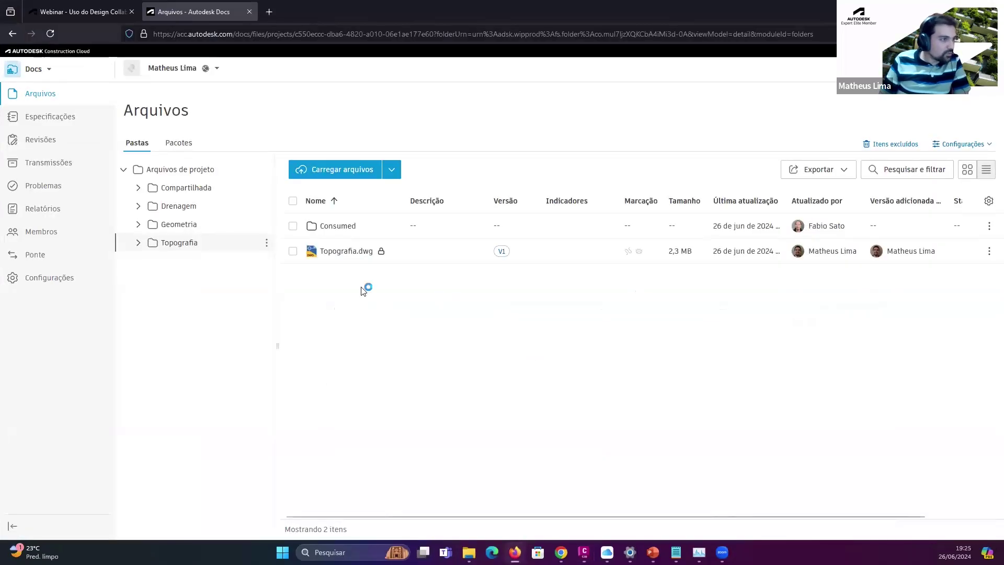
left_click(188, 226)
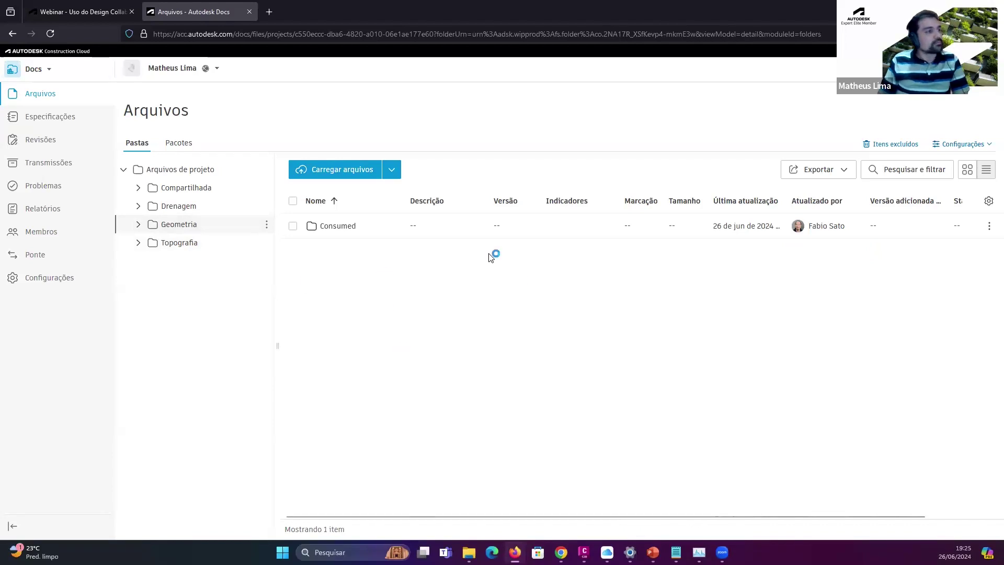
left_click(51, 33)
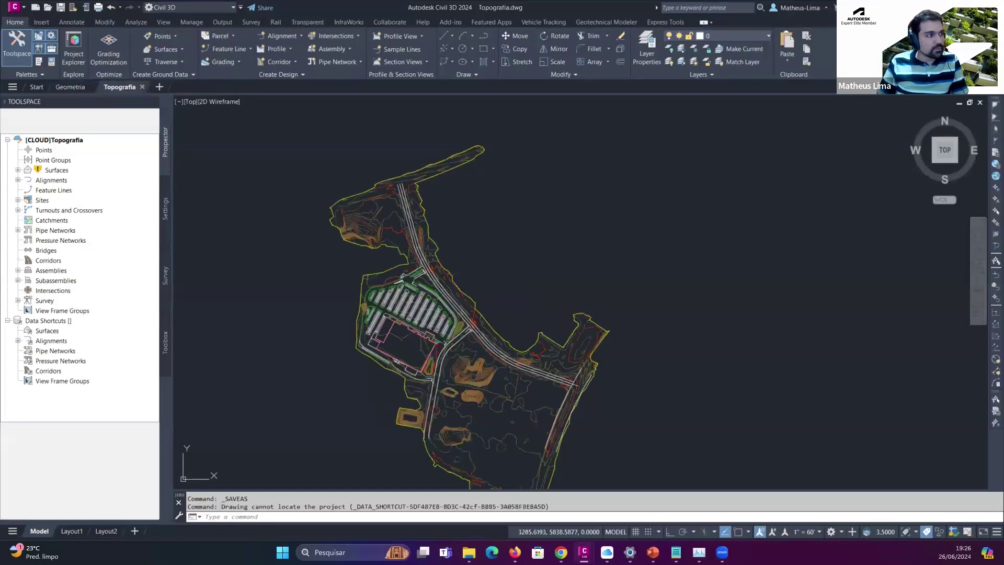
middle_click_drag(552, 377, 528, 327)
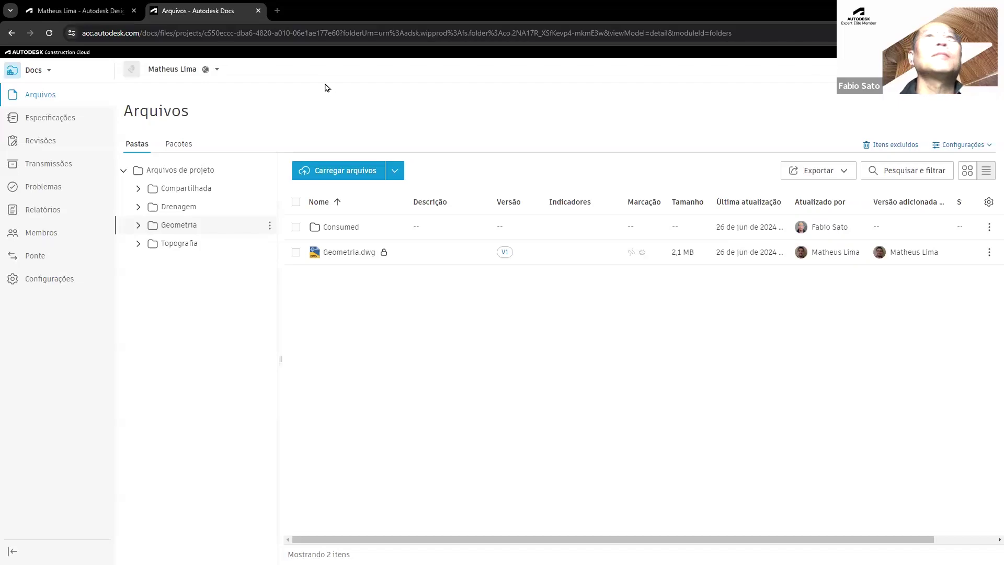
- Go to the Design Collaboration home page, show all team lines in the project timeline, and check the Topografia team's published model
left_click(77, 12)
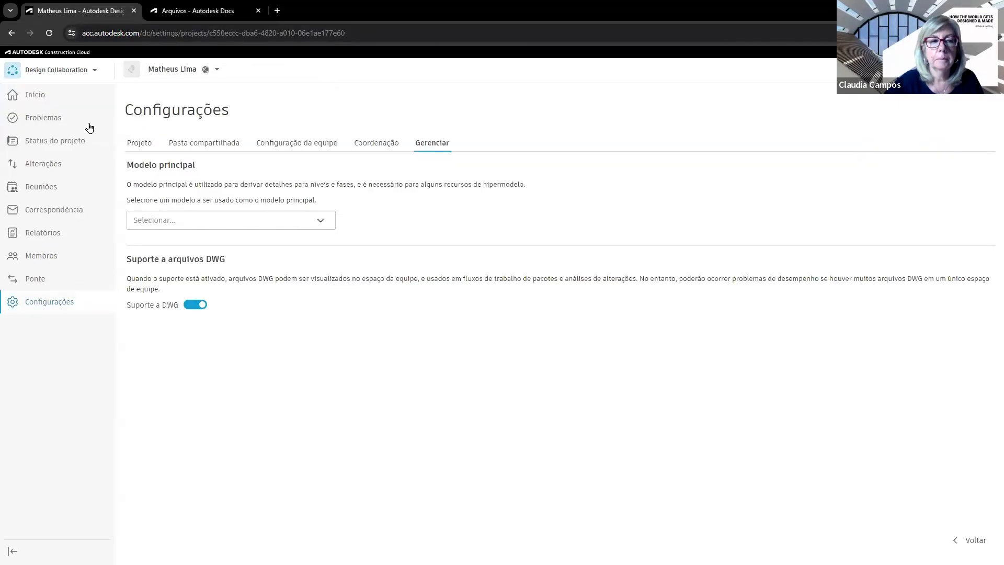
left_click(33, 96)
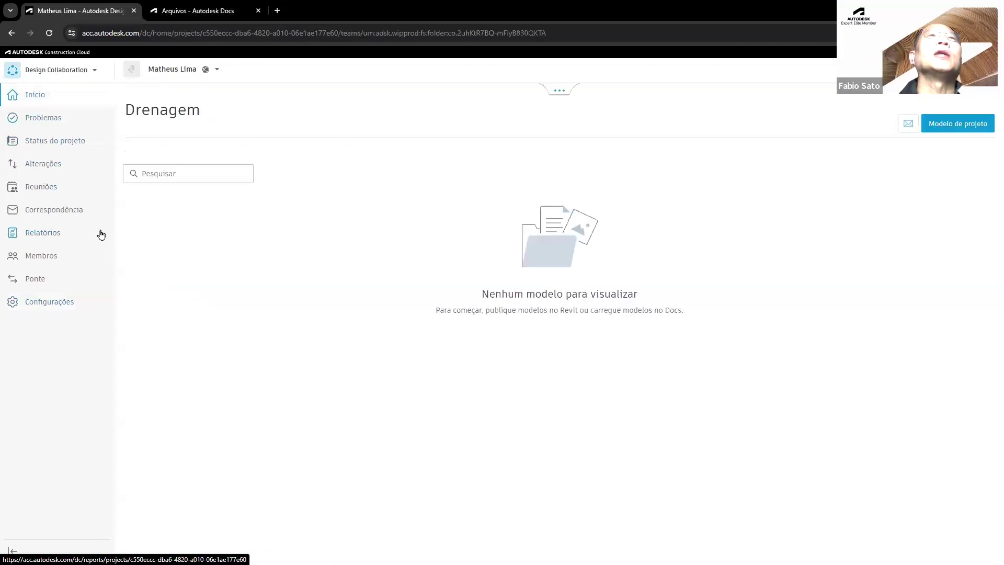
left_click(558, 92)
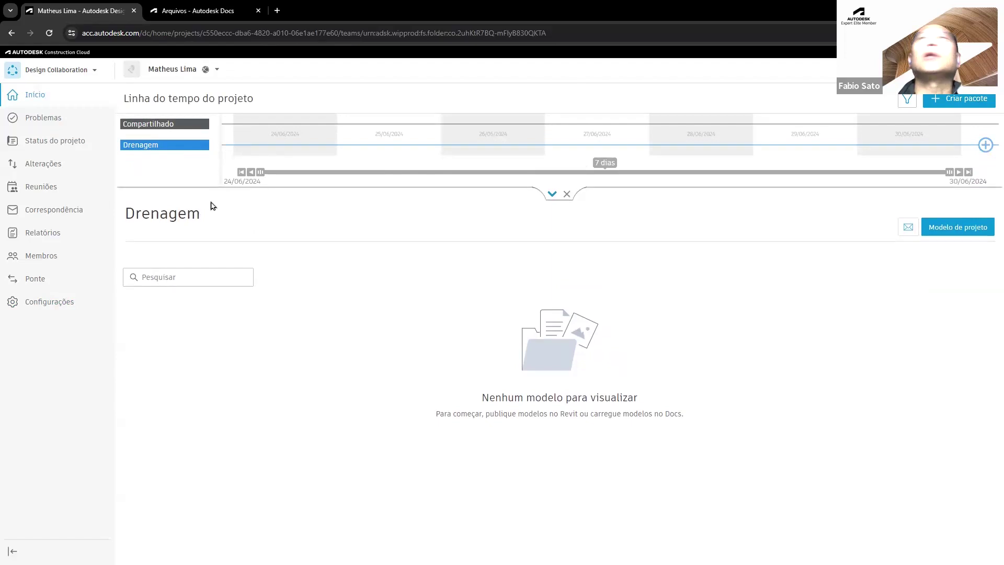
left_click(175, 126)
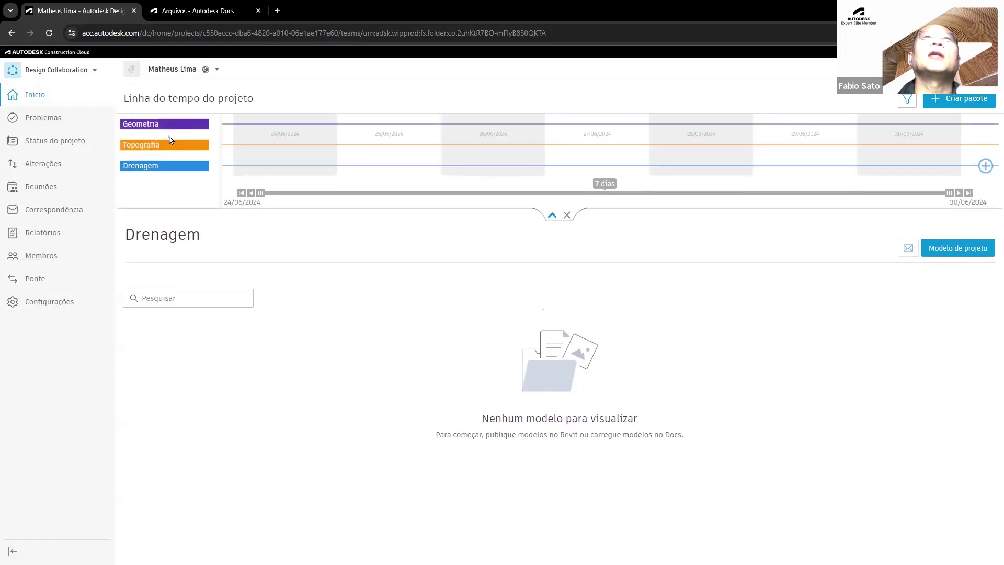
left_click(163, 146)
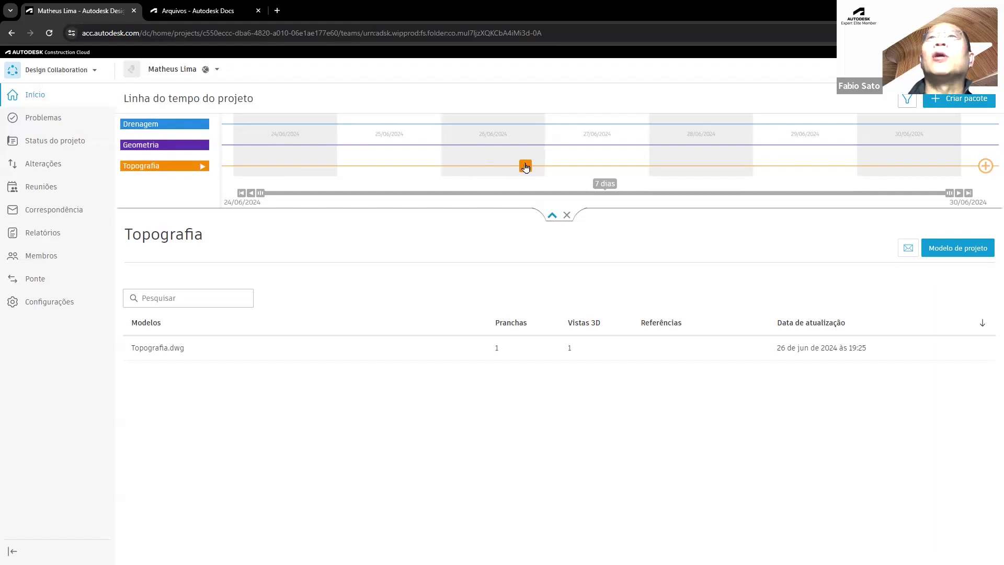
mouse_move(526, 168)
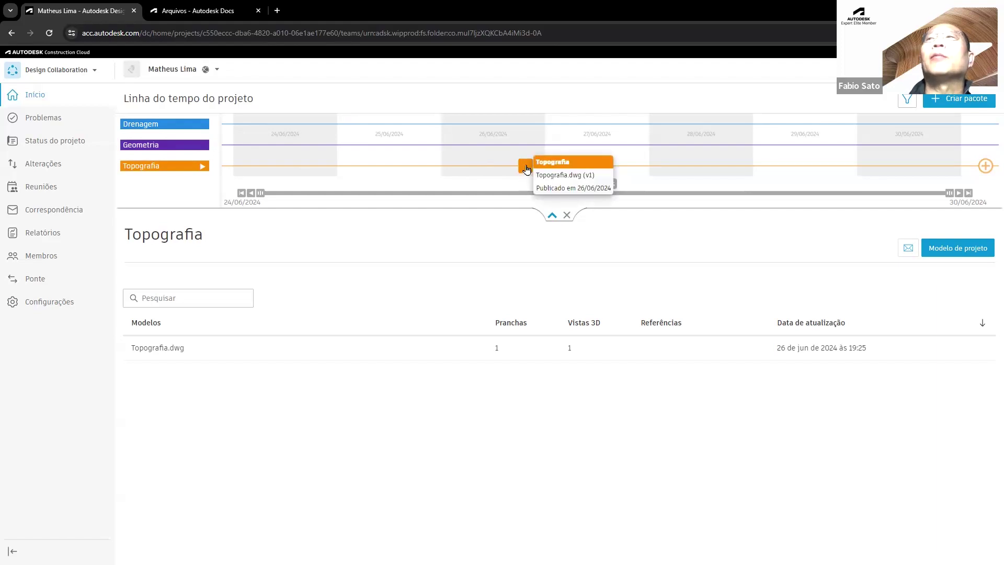
- Create a new package for the Topografia team and include the Topografia.dwg model in it
left_click(142, 169)
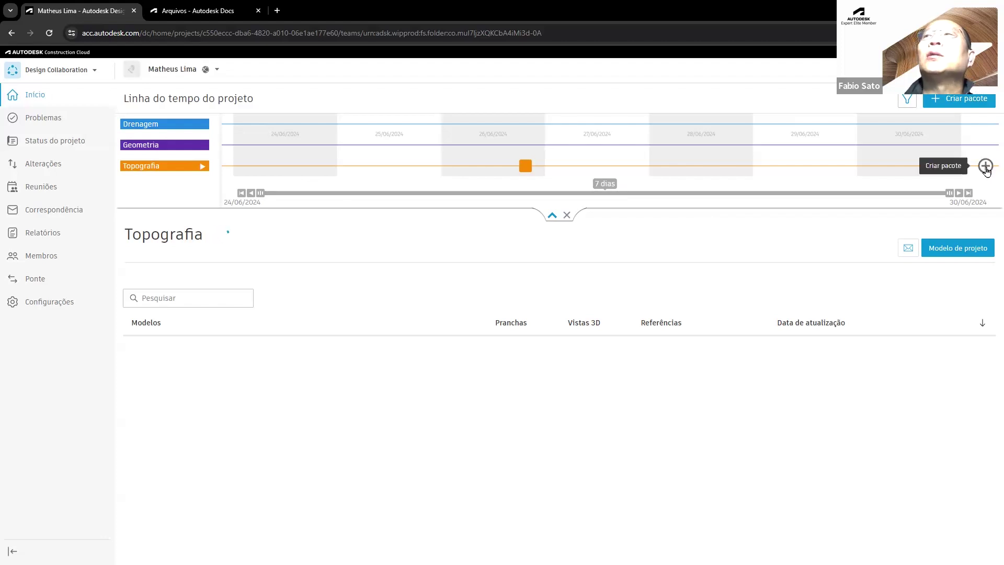
left_click(986, 166)
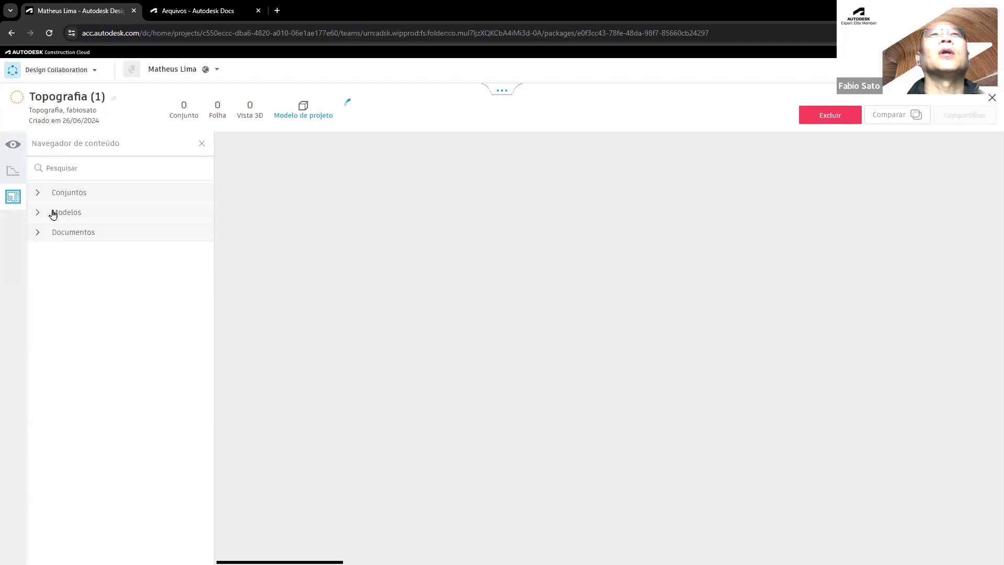
left_click(38, 201)
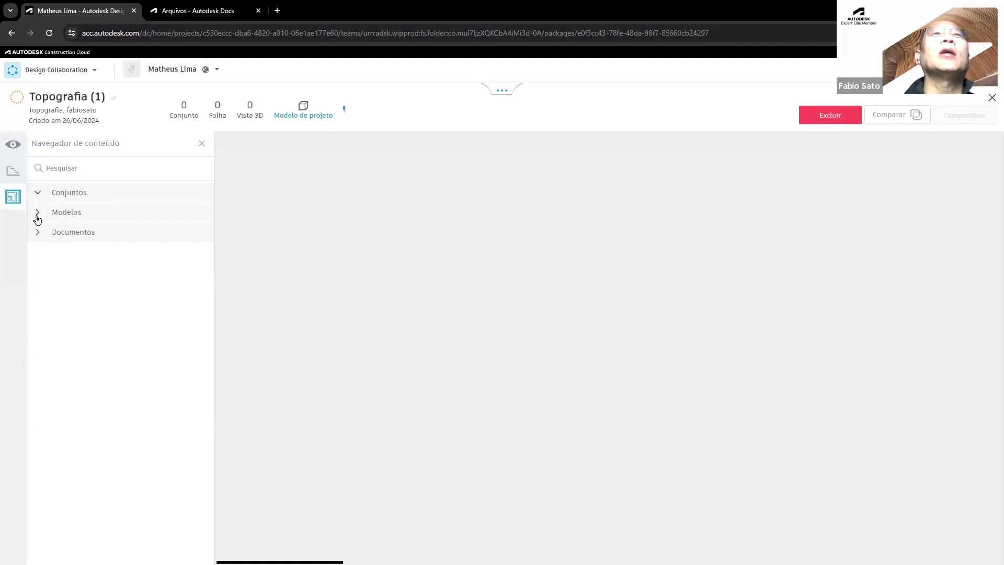
left_click(37, 213)
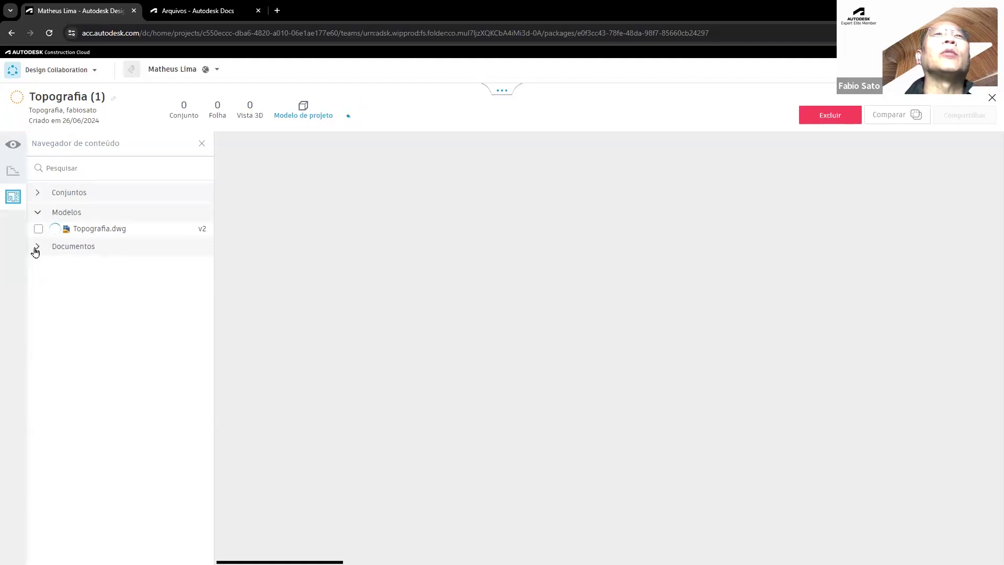
left_click(39, 228)
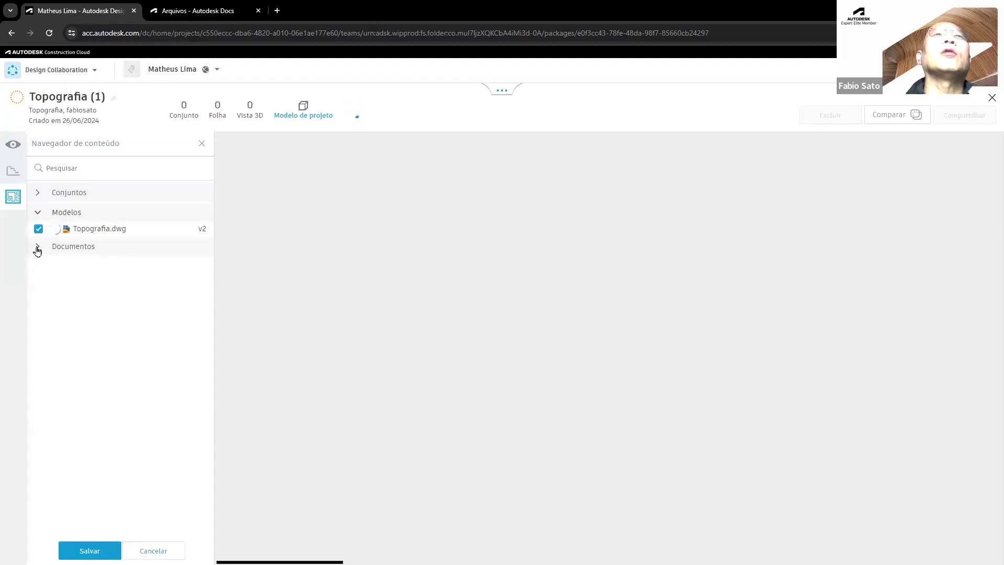
left_click(37, 248)
left_click(37, 215)
left_click(38, 193)
left_click(37, 214)
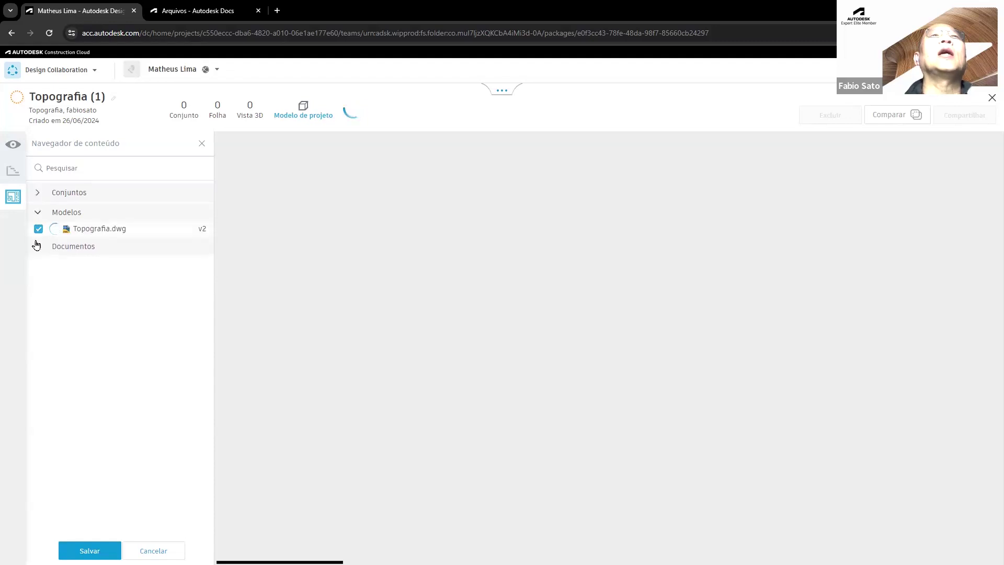
- Rename the package as "Topografia emissão inical" and save its content selection
left_click(93, 98)
left_click_drag(92, 97, 127, 97)
type("emissão i")
type("no")
type("calo")
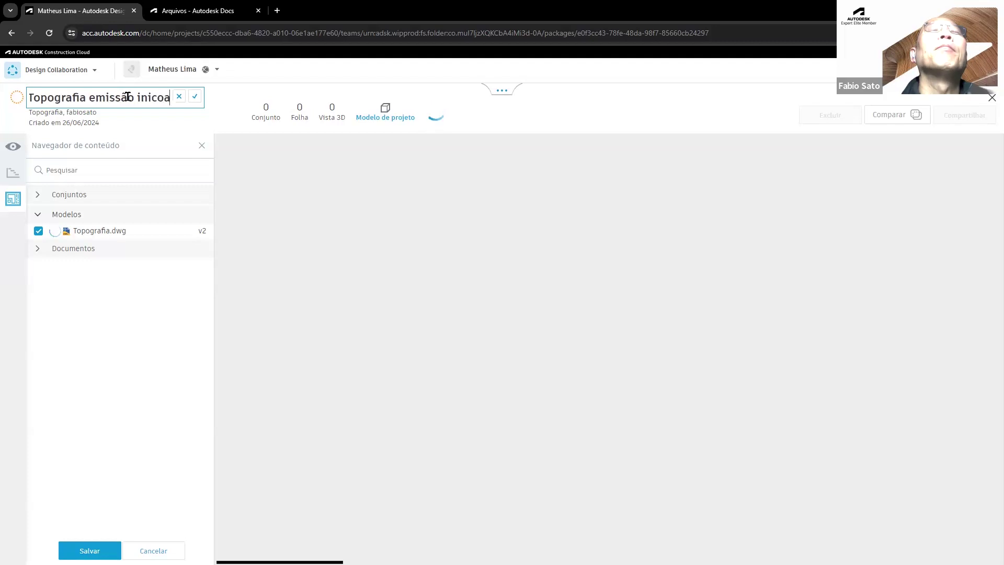
key("BackSpace")
left_click(195, 96)
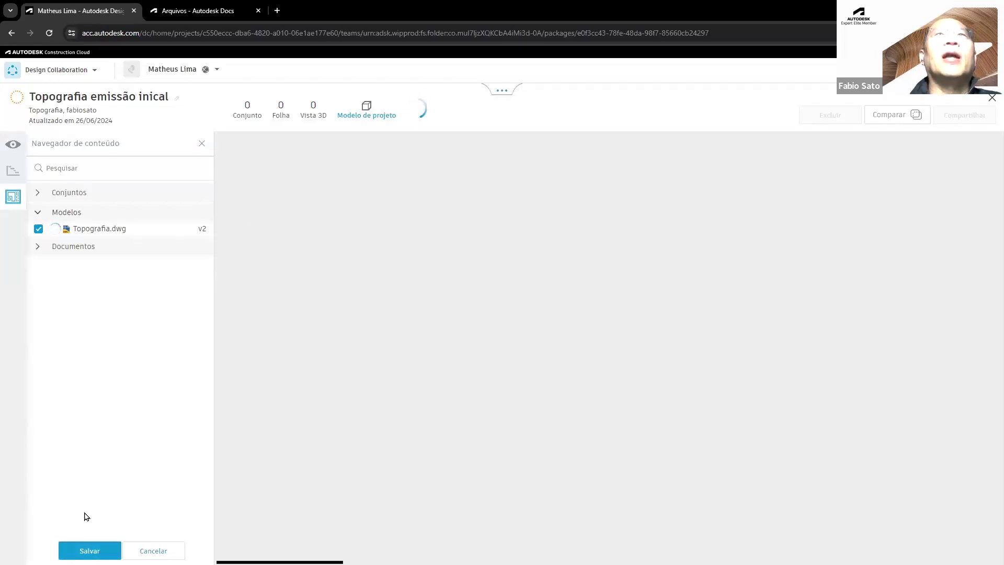
left_click(90, 551)
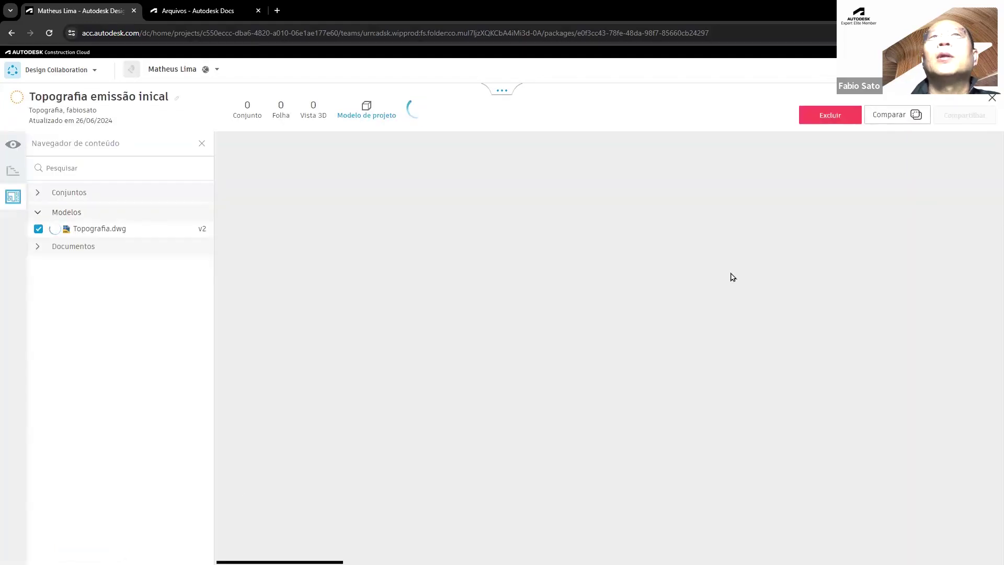
- Show the project timeline above the package and inspect the new Topografia package and its sharing option
left_click(503, 92)
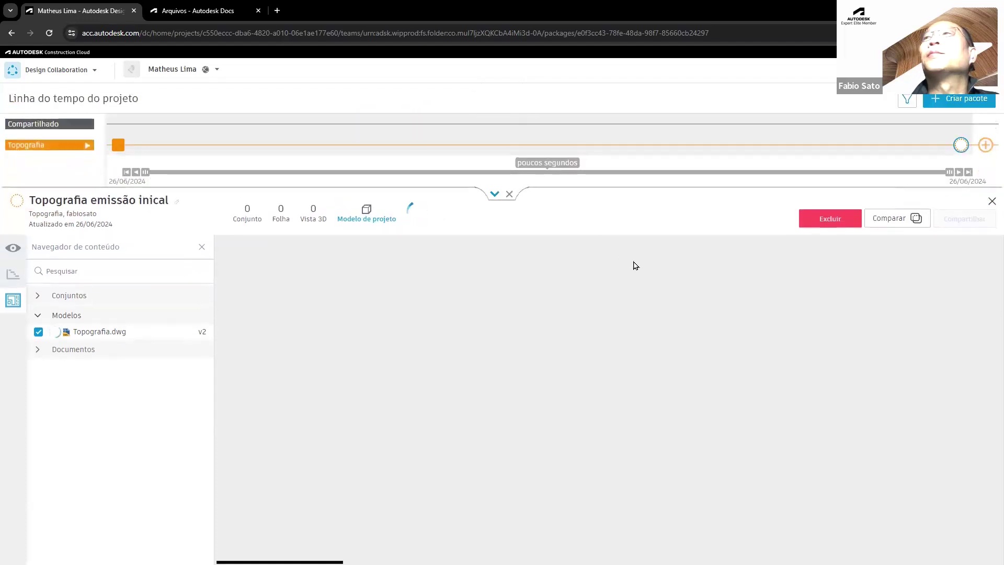
mouse_move(960, 146)
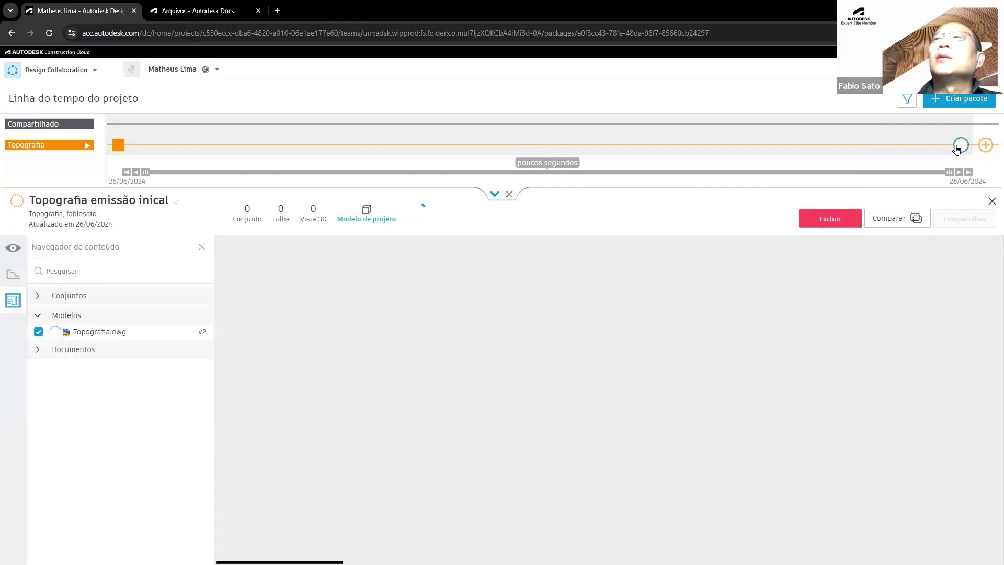
mouse_move(949, 225)
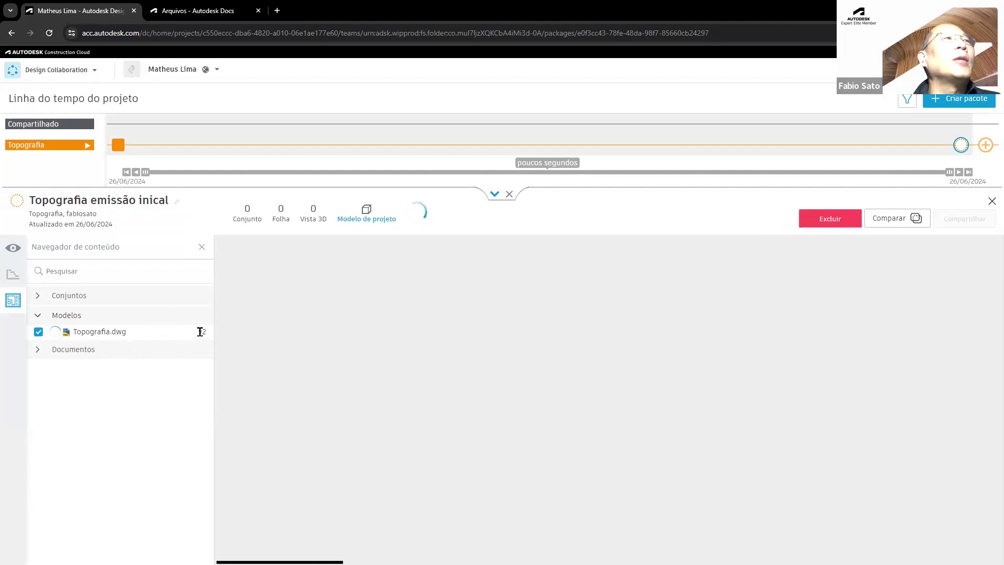
- Show all team lines in the project timeline, select the Geometria team and create a new package for it
left_click(56, 125)
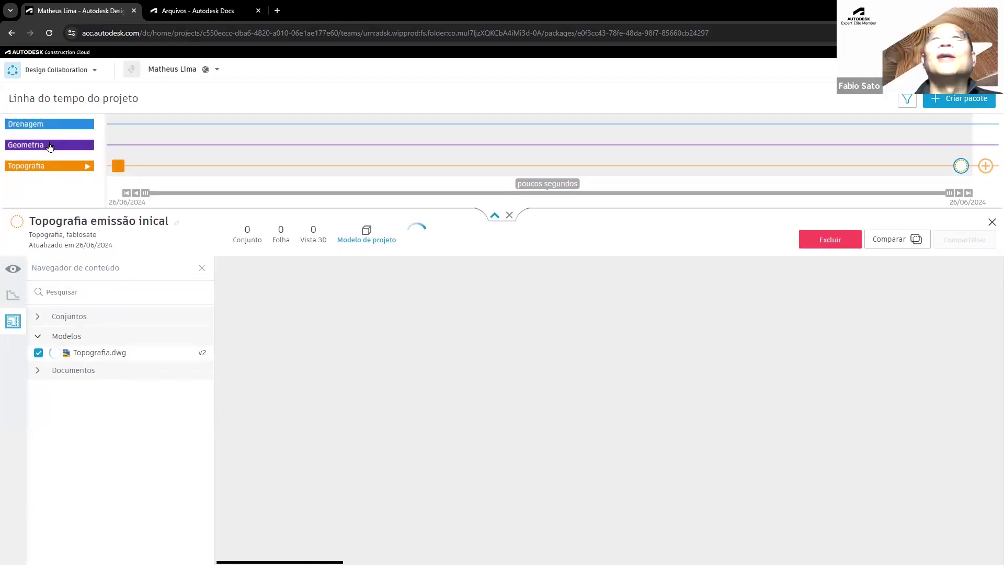
left_click(48, 145)
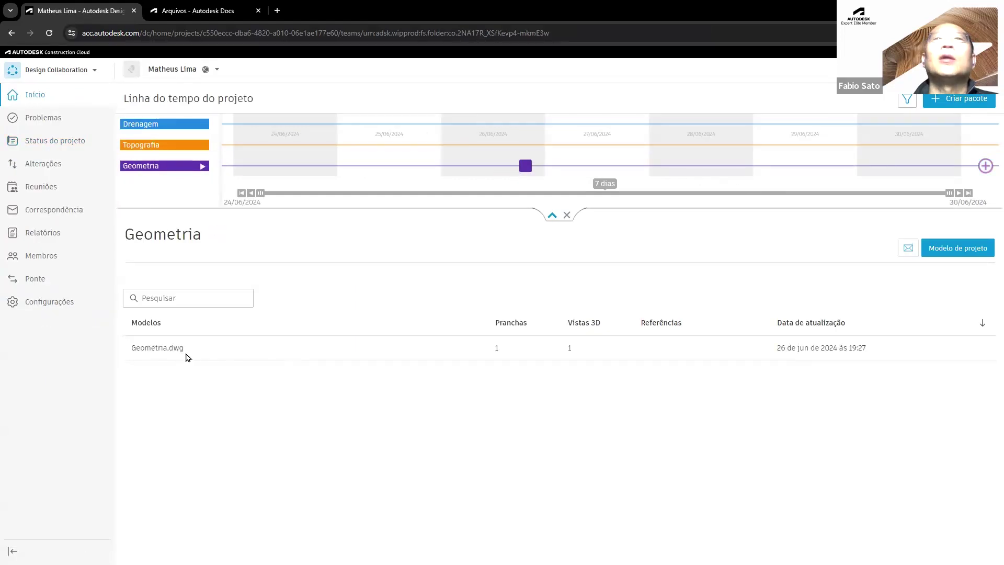
left_click(968, 101)
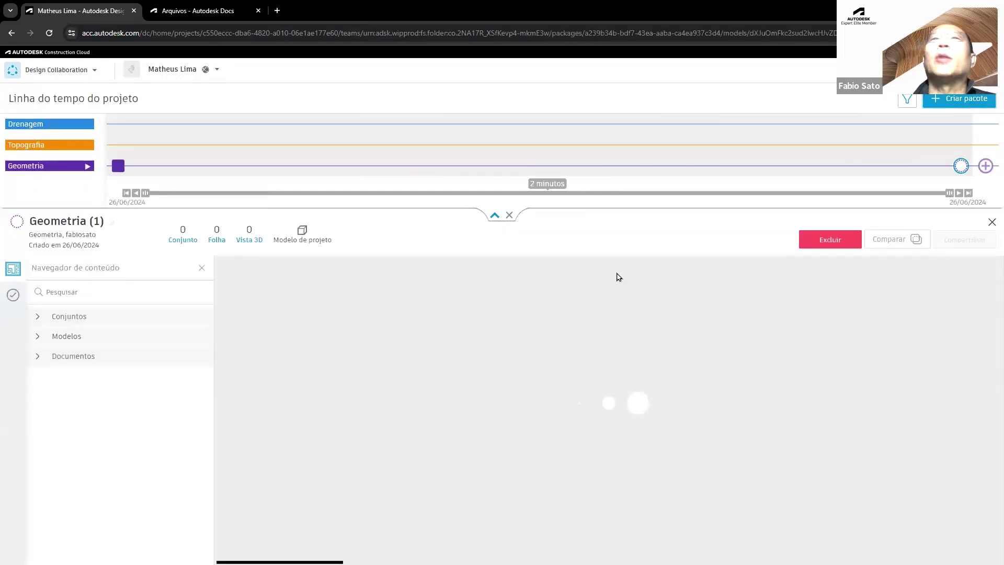
- Include the Geometria.dwg set with its 2D and 3D views in the new package and save the content selection
left_click(38, 336)
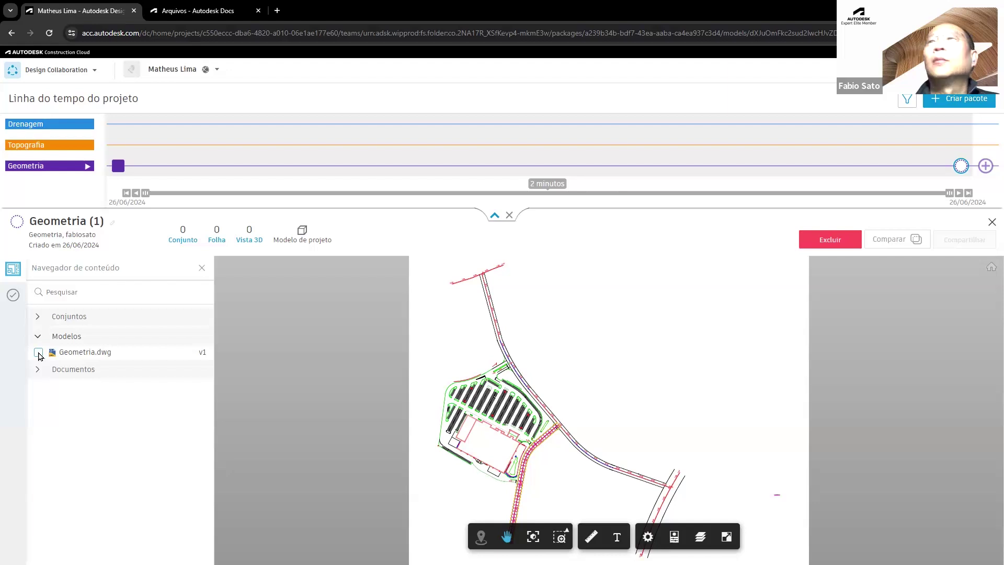
left_click(37, 320)
left_click(38, 337)
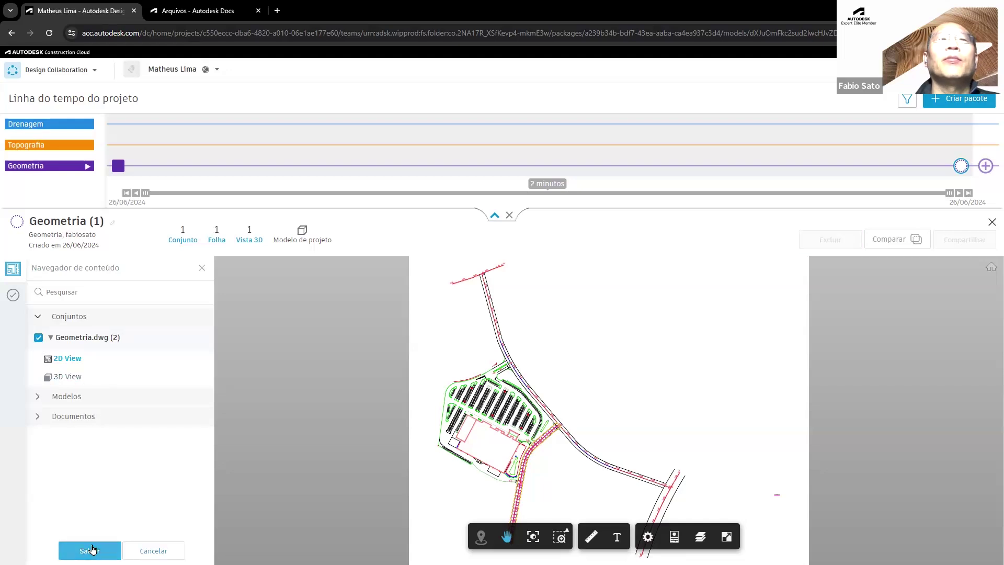
left_click(90, 551)
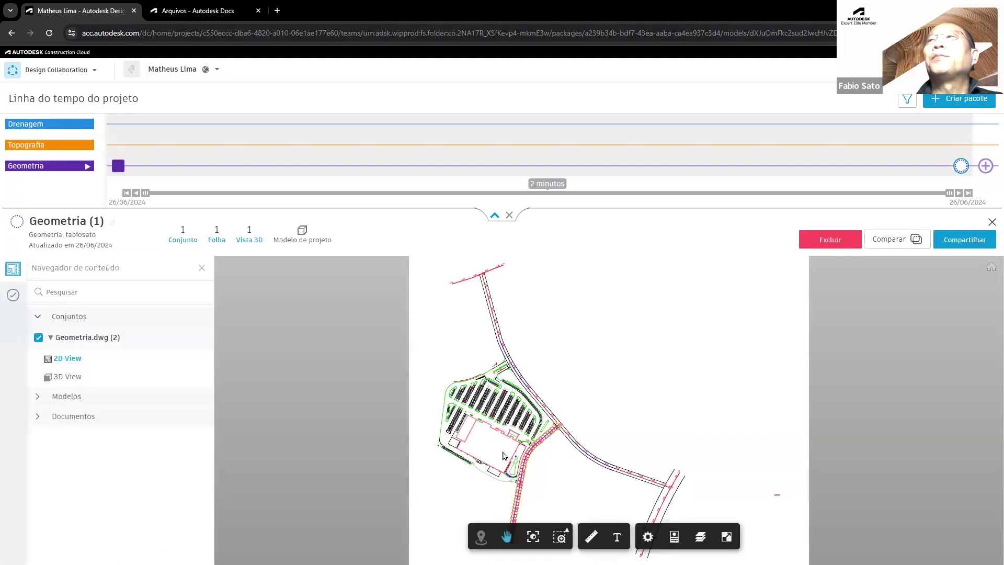
- Share the Geometria package with all project teams under the name "Geometria emissão inicial"
left_click(964, 240)
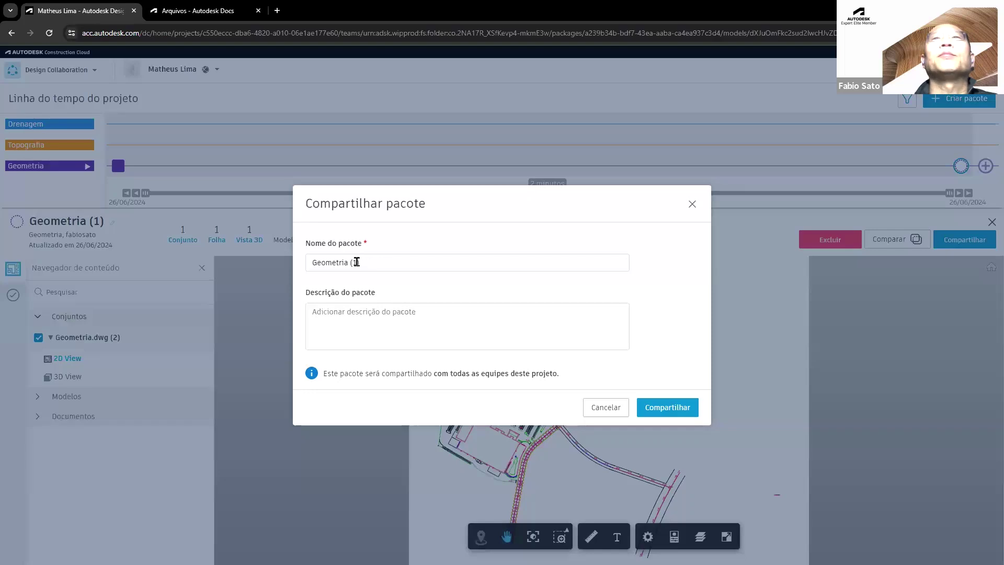
left_click_drag(349, 262, 386, 264)
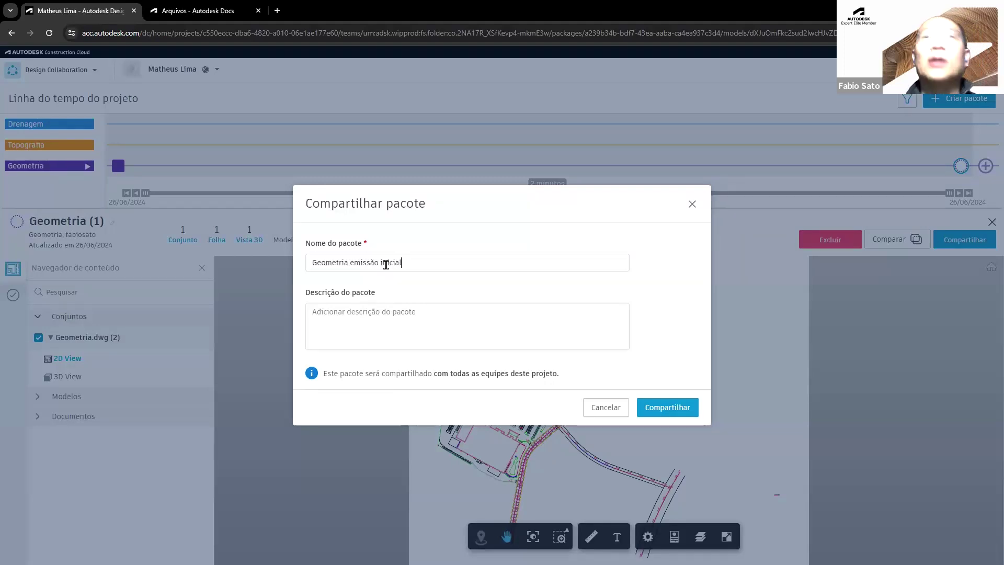
left_click(680, 413)
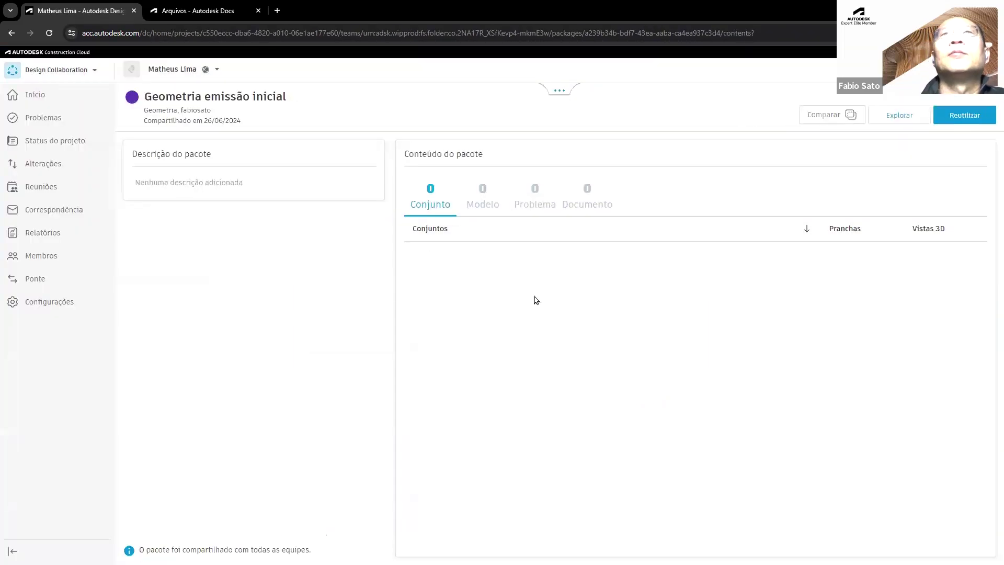
- Switch to Autodesk Docs and compare the Compartilhada Geometria folder with the Geometria team folder, checking the Topografia team folder too
left_click(195, 12)
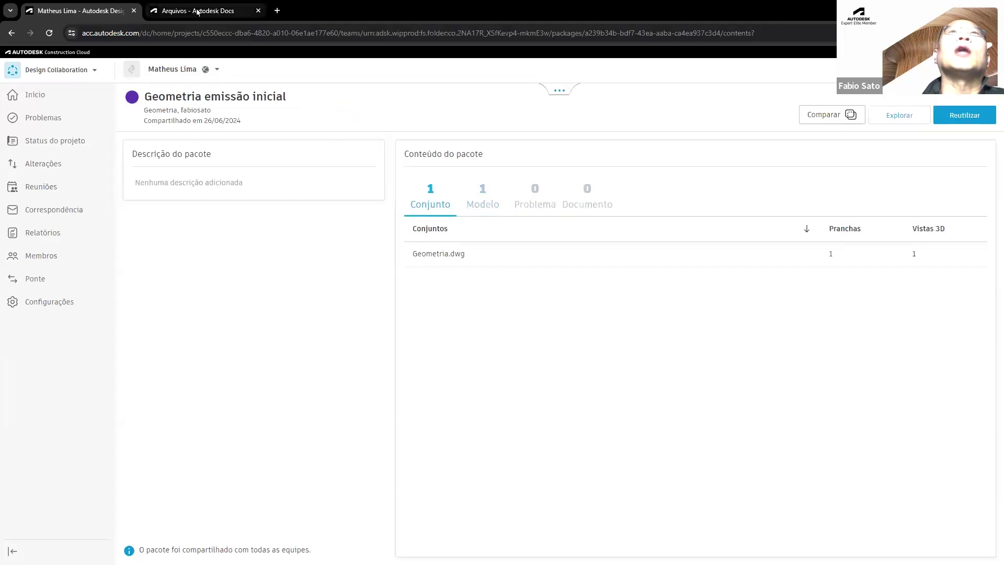
left_click(138, 189)
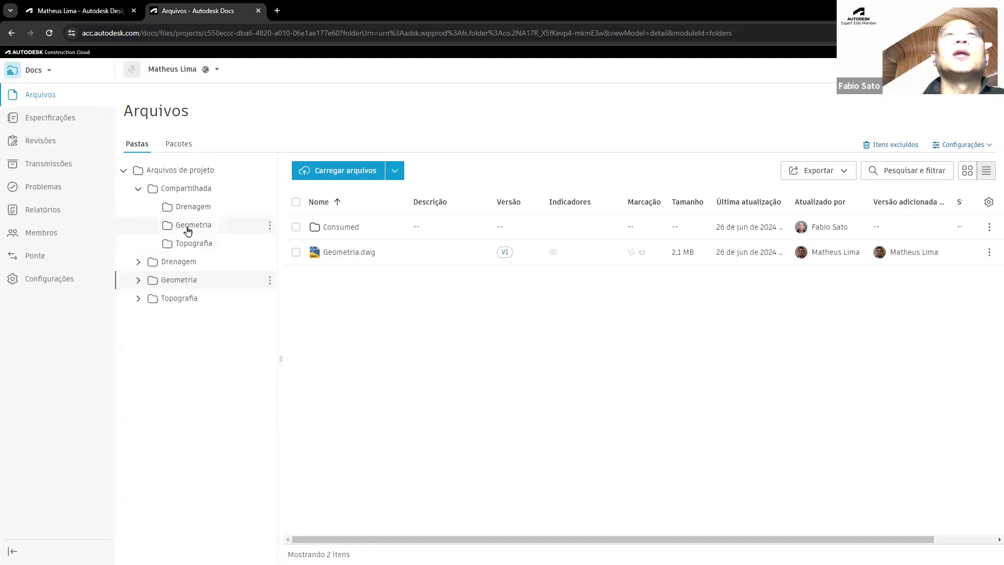
left_click(187, 226)
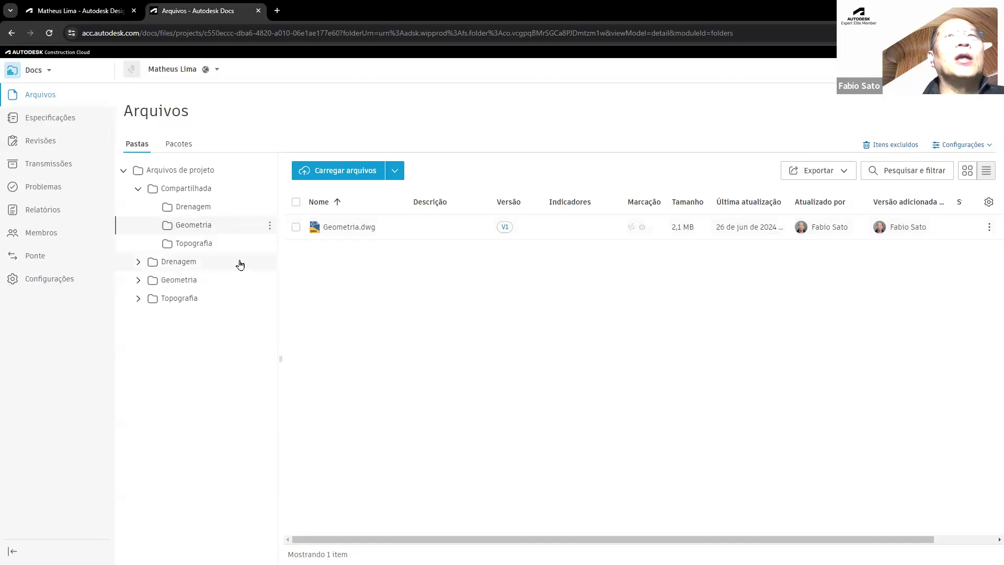
left_click(178, 279)
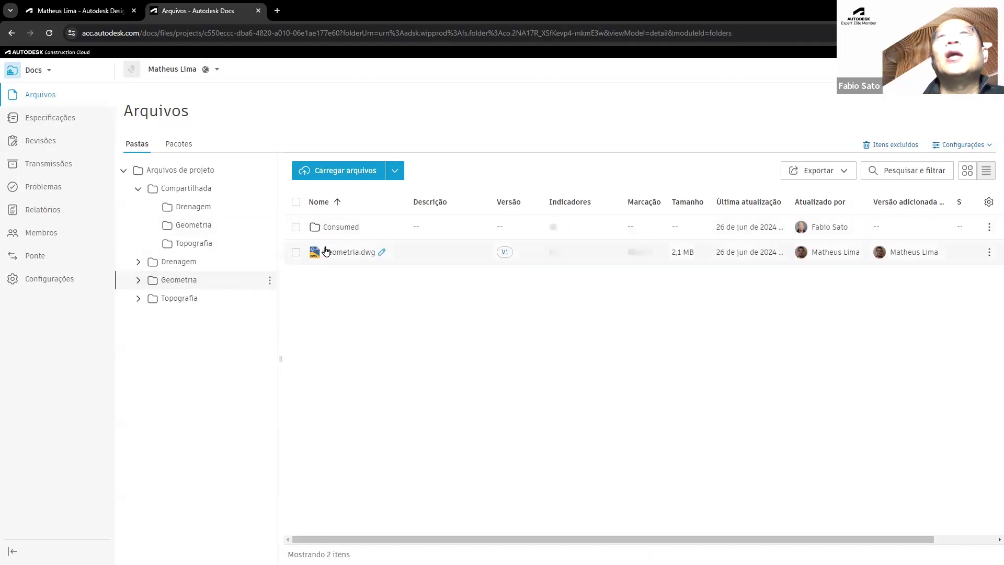
left_click(200, 230)
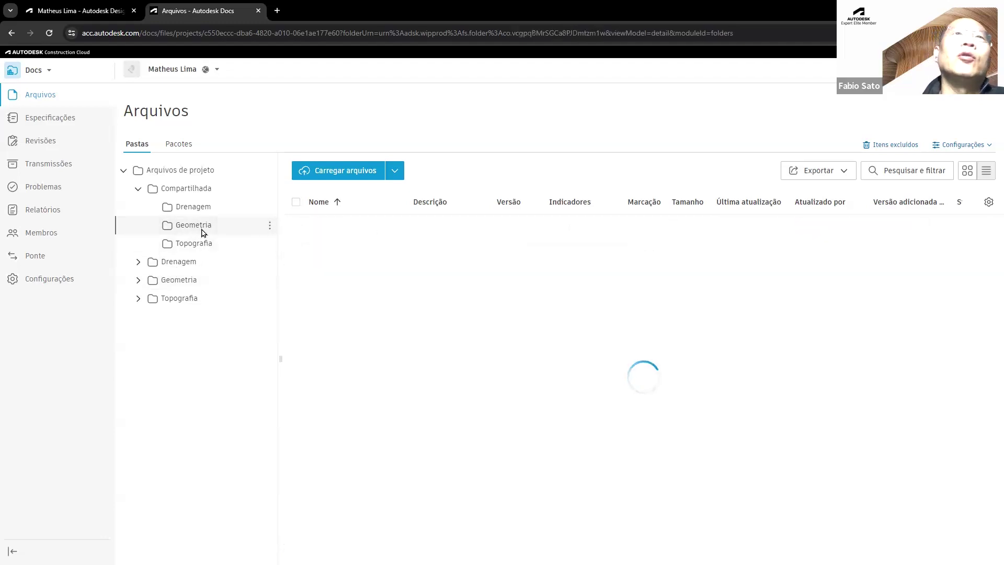
left_click(176, 299)
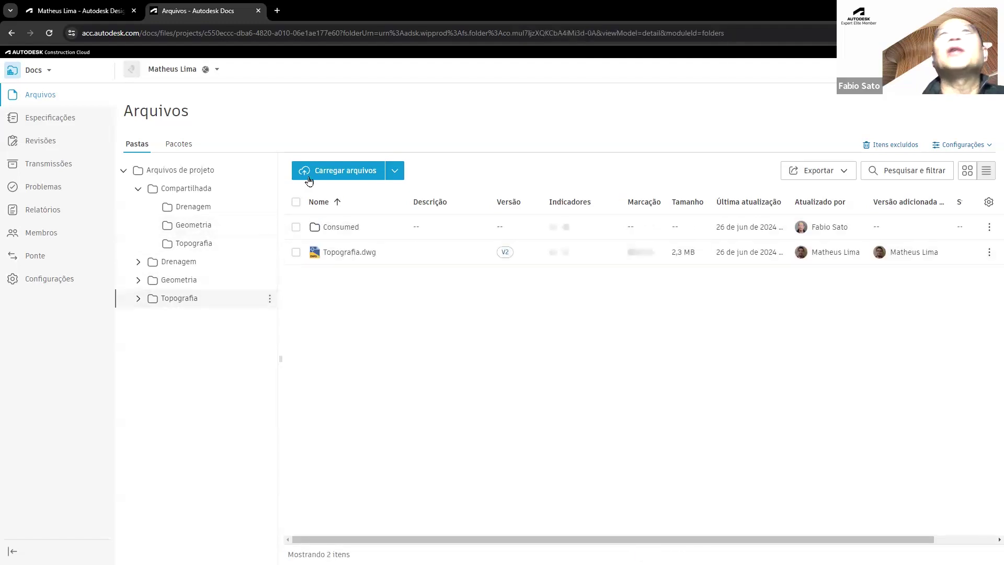
- Return to the Design Collaboration home page, show all team lines in the project timeline and select the Topografia team
left_click(83, 9)
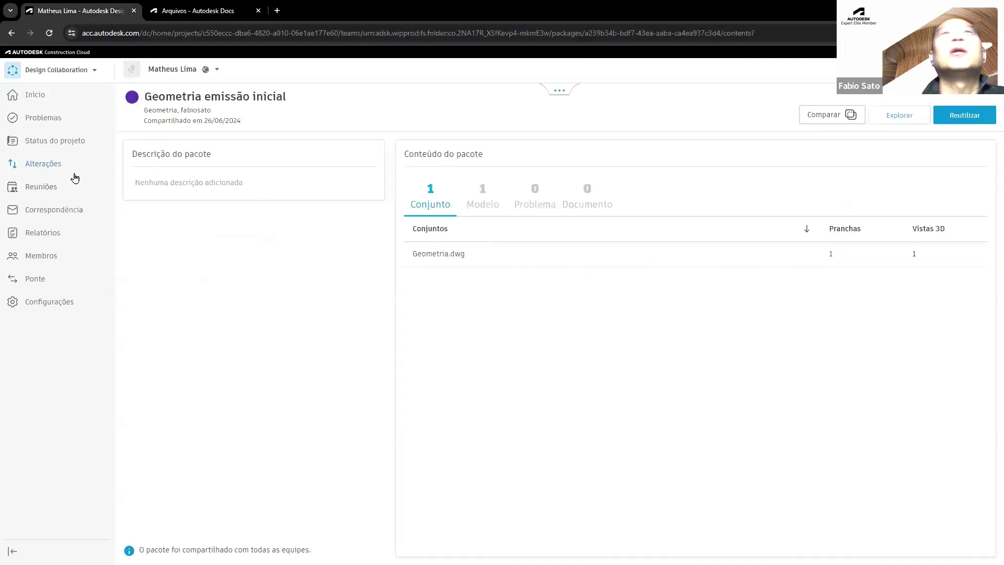
left_click(36, 96)
left_click_drag(635, 107, 553, 93)
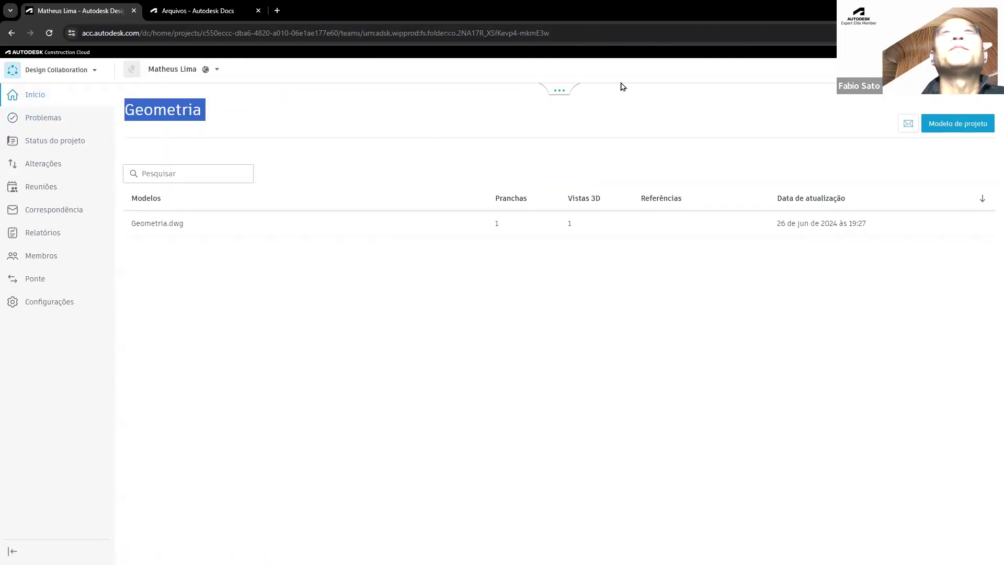
left_click(559, 91)
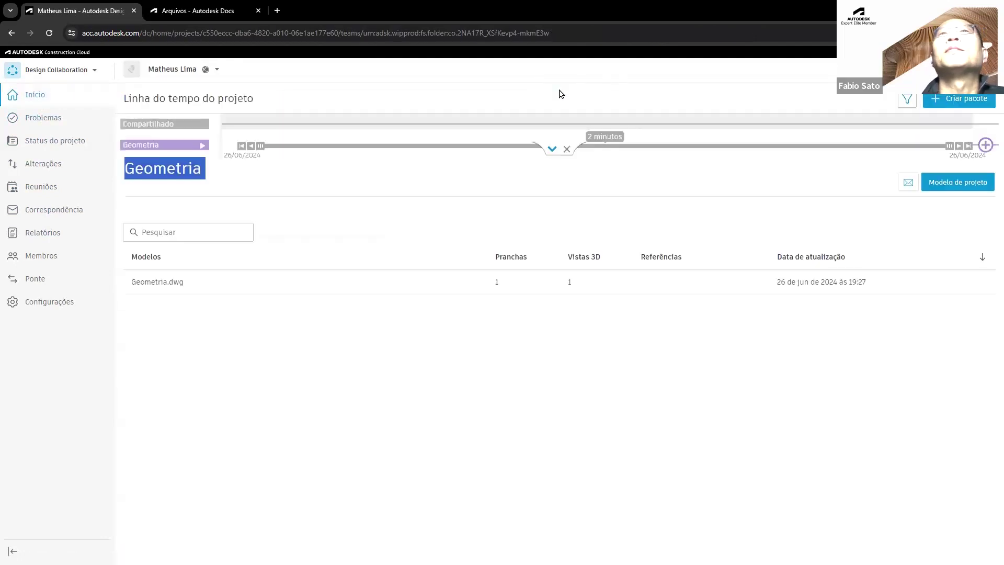
left_click(183, 129)
left_click(172, 146)
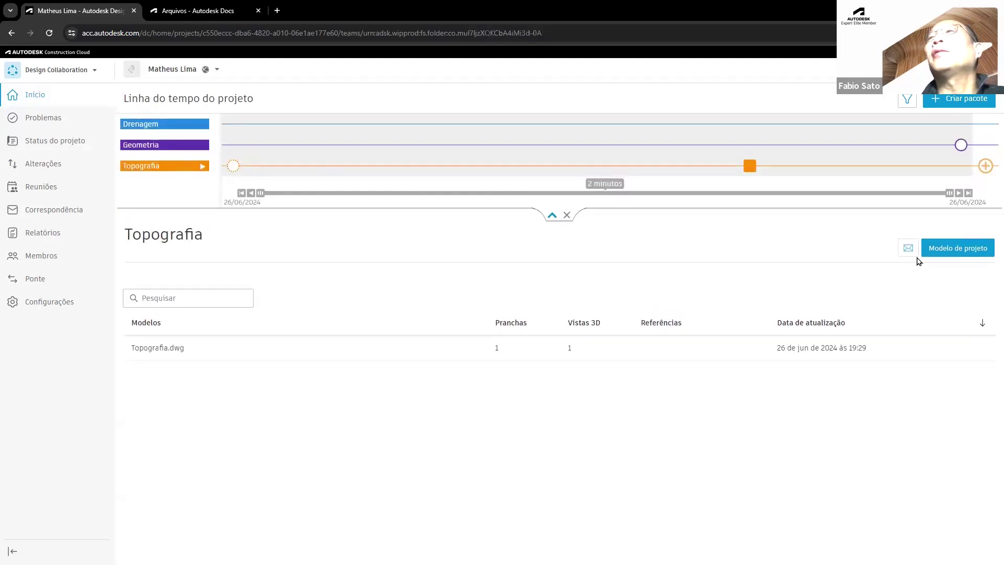
left_click(986, 166)
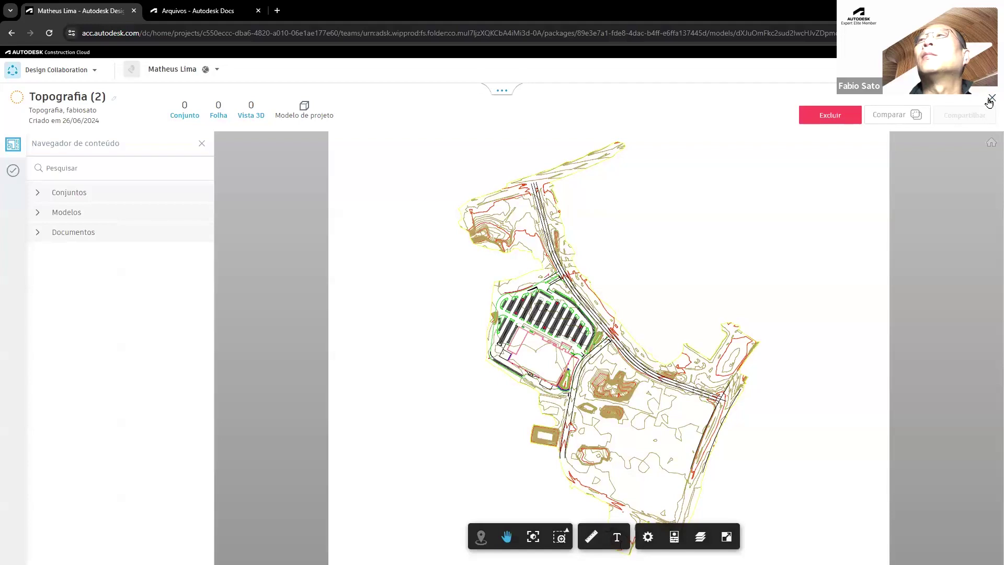
left_click(990, 99)
left_click(763, 115)
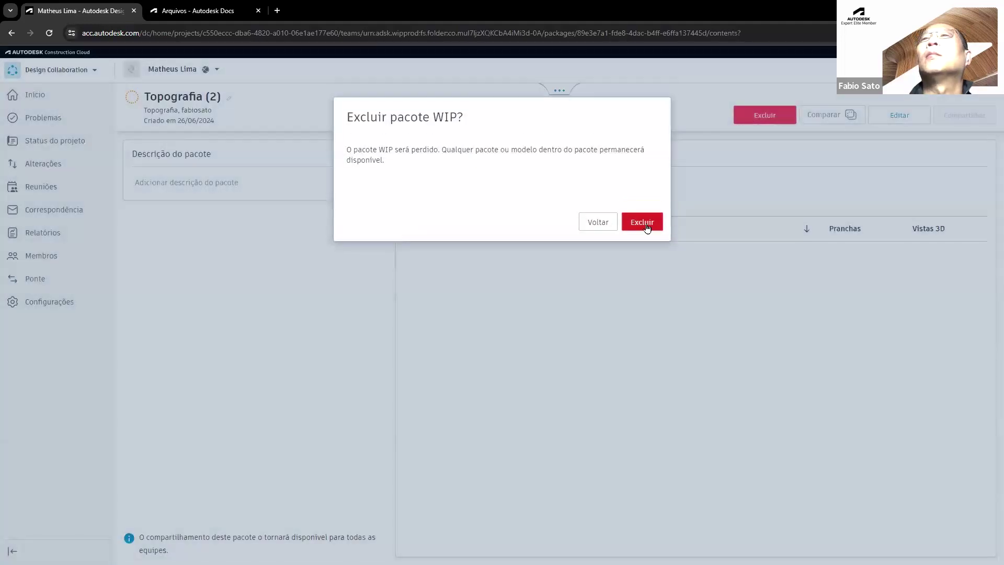
left_click(642, 222)
- Share the "Topografia emissão inical" package with all teams and check the Compartilhada Topografia folder in Autodesk Docs
left_click(559, 92)
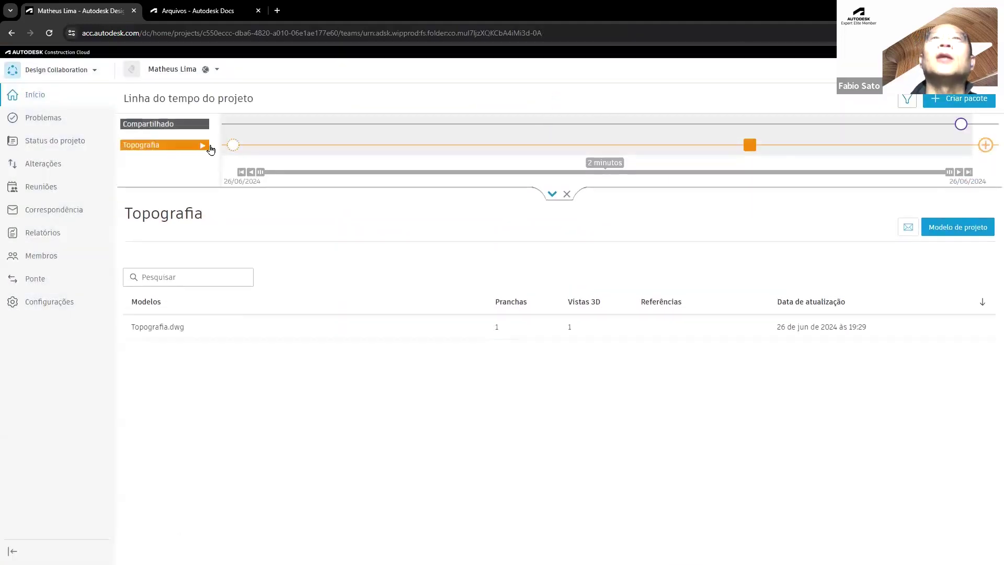
left_click(233, 145)
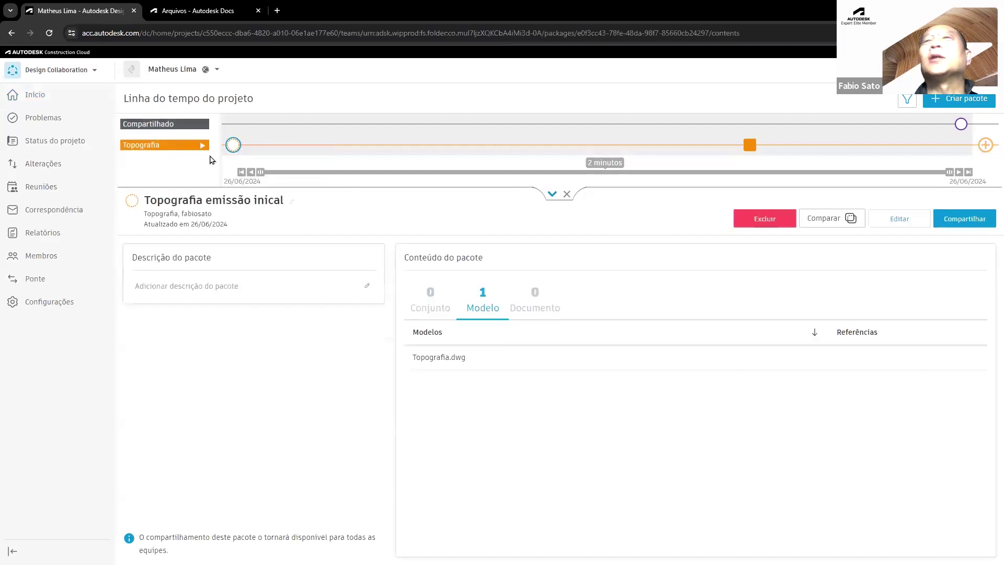
left_click(976, 221)
left_click(668, 410)
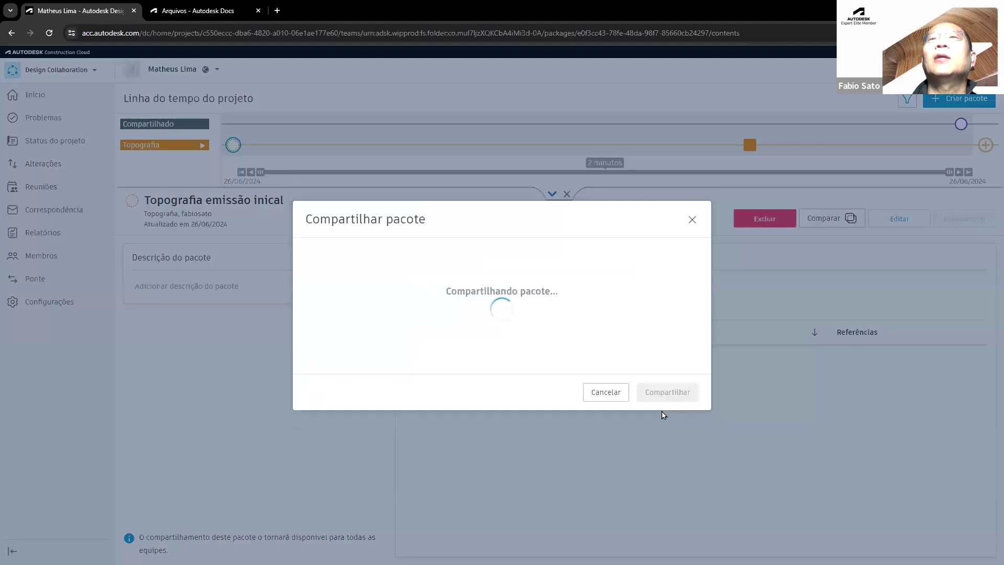
left_click(187, 12)
left_click(197, 244)
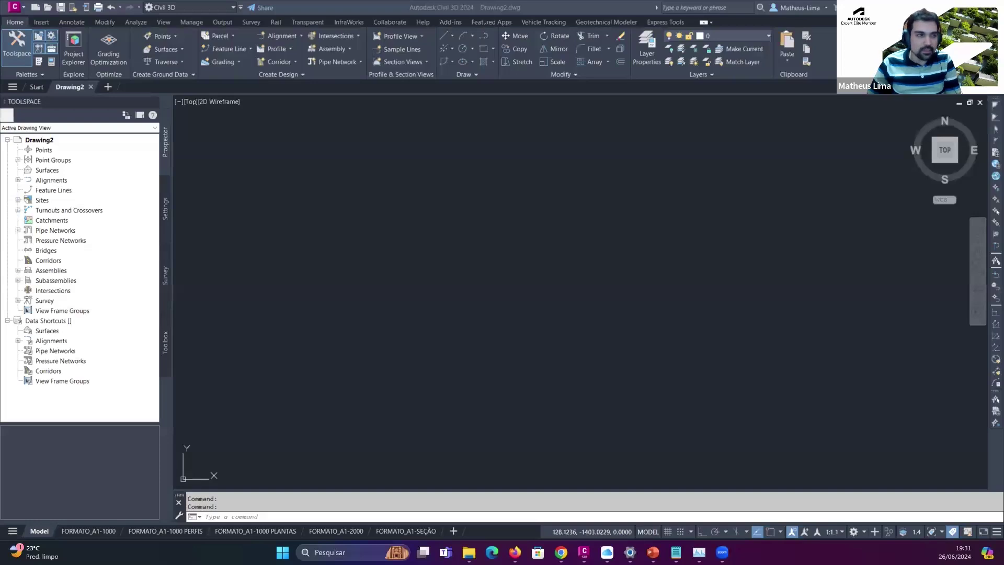
- Switch to File Explorer and browse the Autodesk Docs project files to the Topografia folder inside Compartilhada
key("alt+Tab")
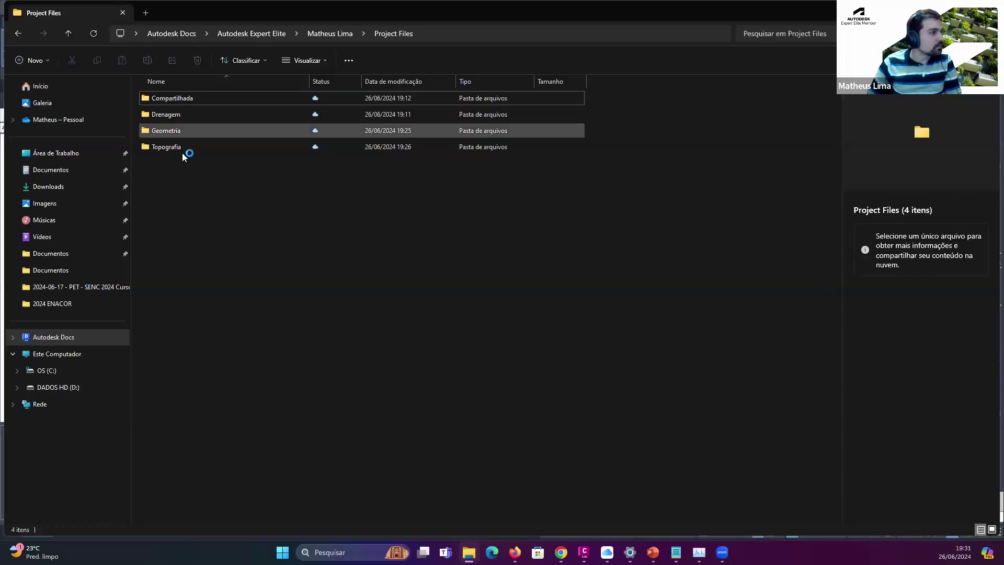
left_click(196, 147)
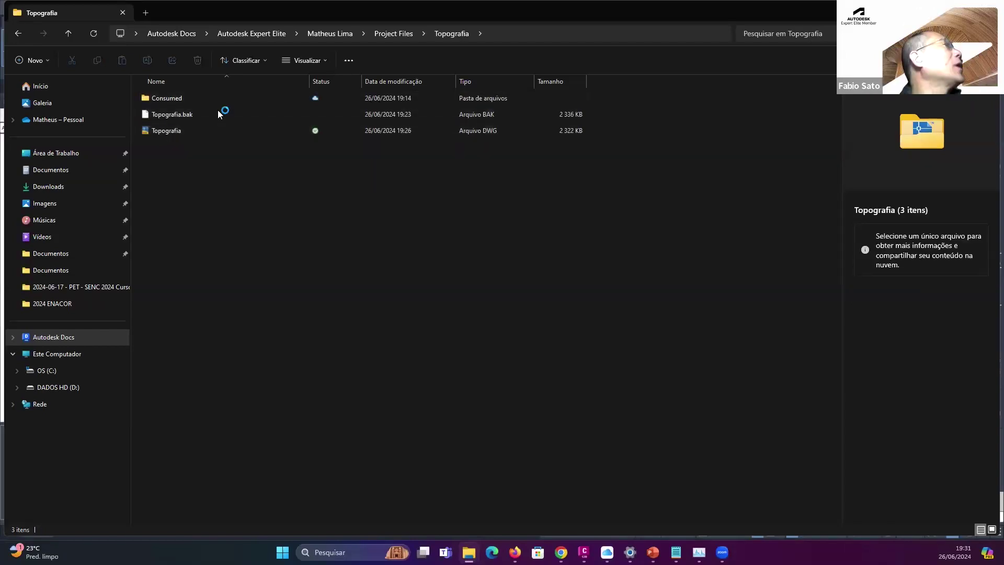
left_click_drag(366, 1, 359, 52)
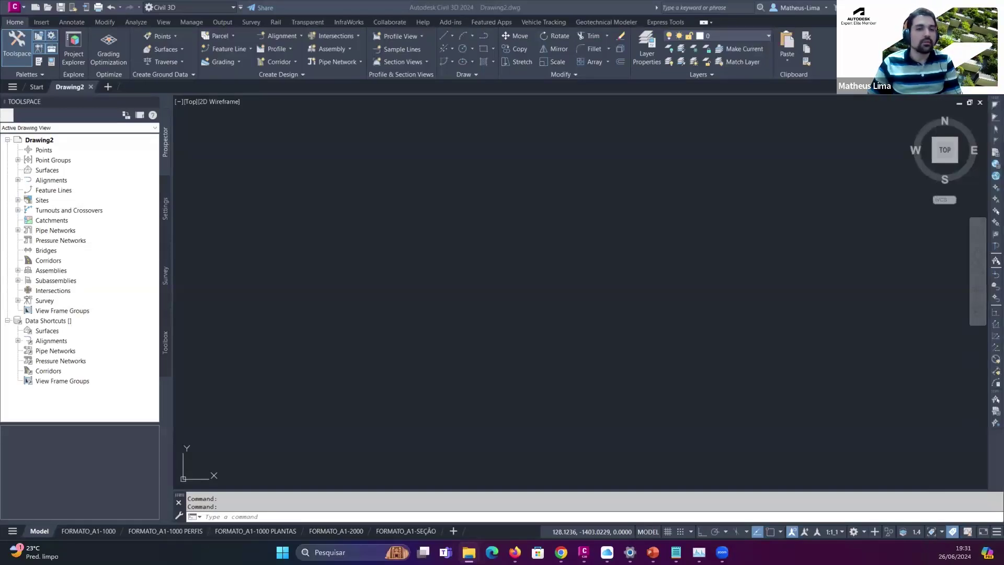
key("alt+Tab")
double_click(393, 116)
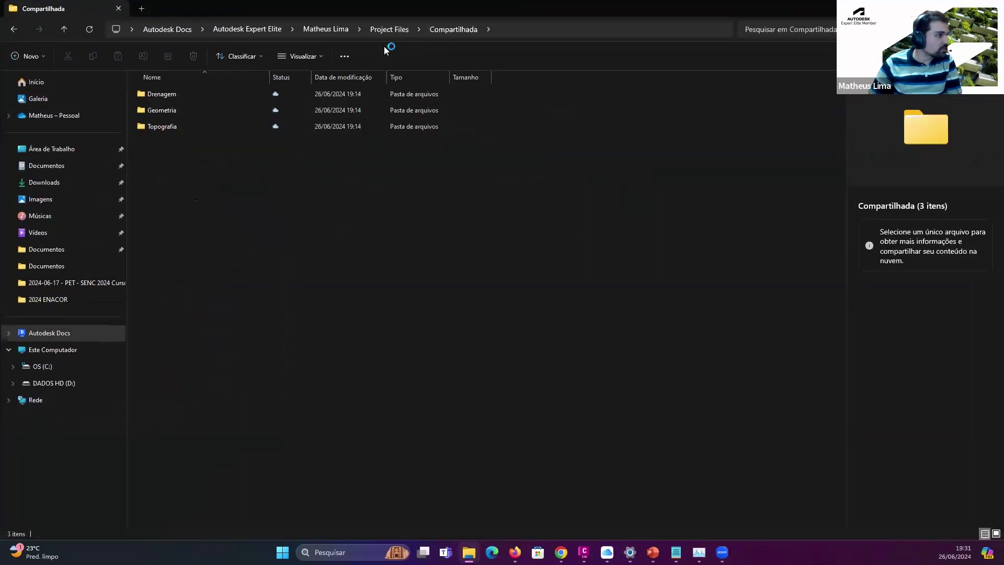
double_click(188, 130)
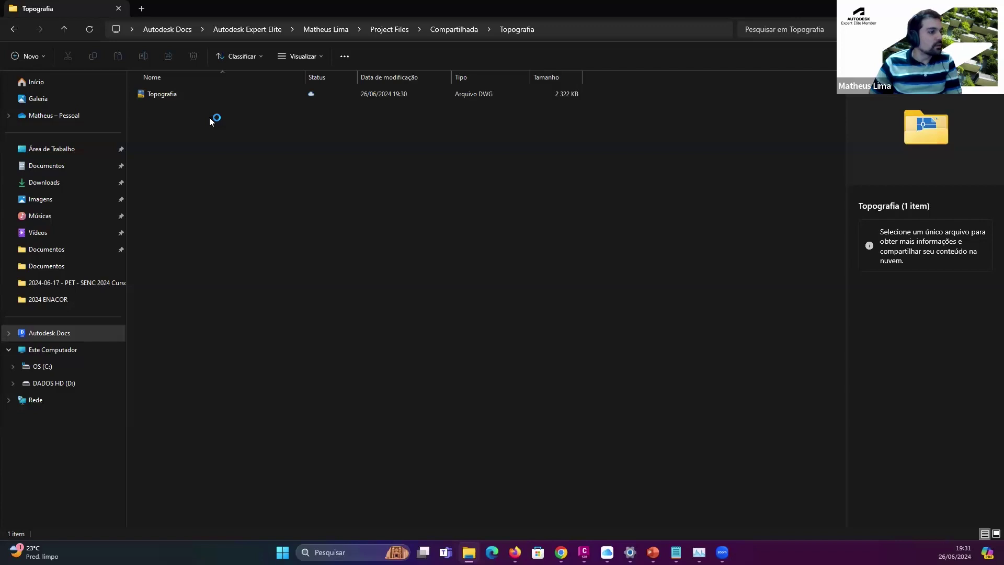
- Open the shared Topografia drawing from the Compartilhada folder in Civil 3D and bring the drawing into view
key("super+Down")
left_click_drag(442, 304, 405, 86)
double_click(885, 219)
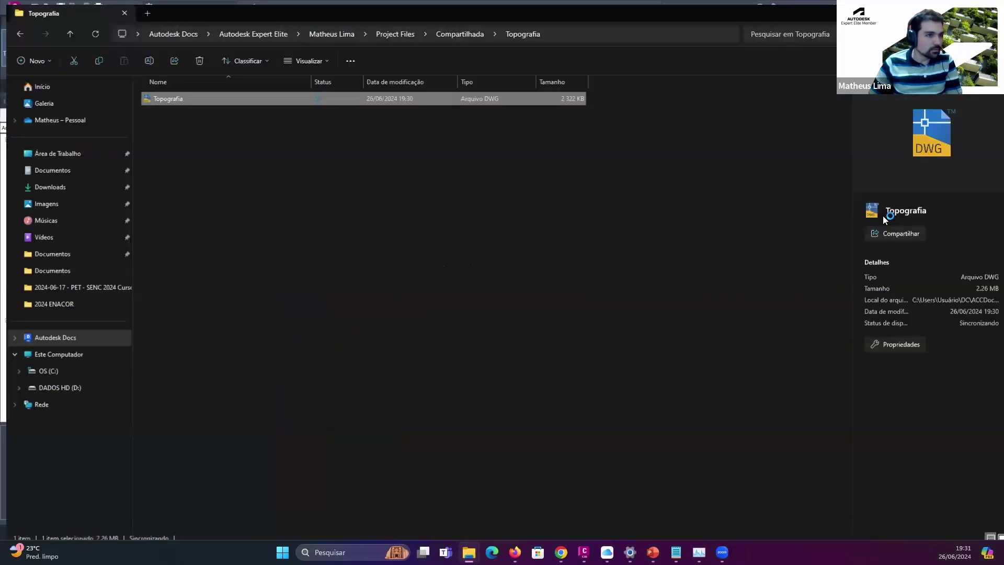
key("super+Down")
key("super+Down")
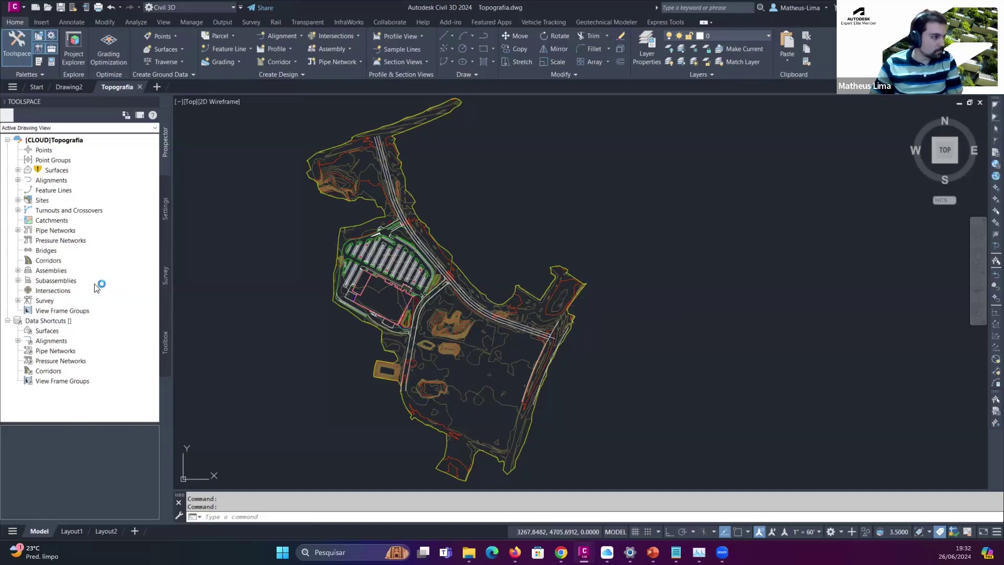
- Inspect the Superficie Existente surface and its definition in the Topografia drawing's Toolspace tree, and collapse the Surfaces collection again
left_click(17, 170)
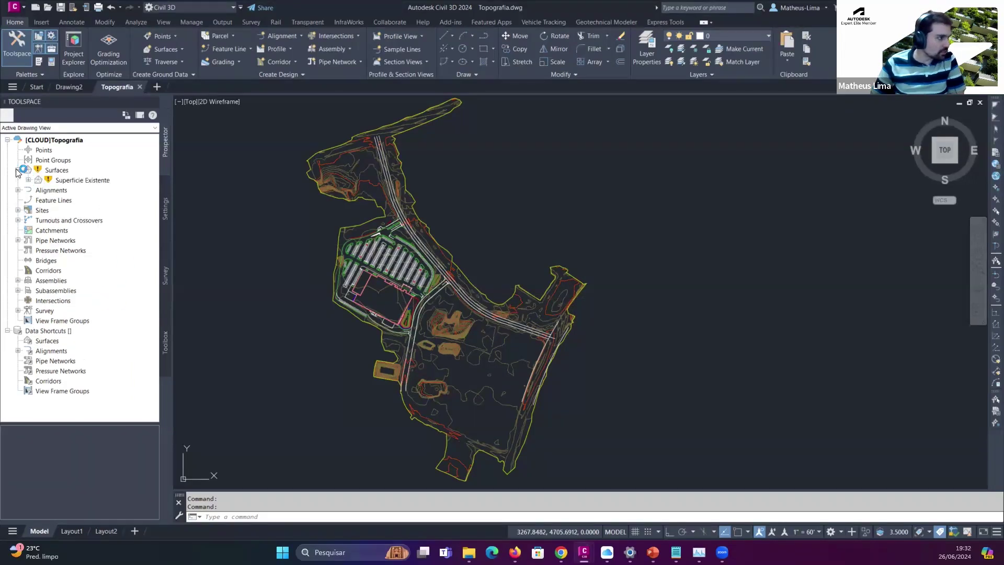
left_click(29, 180)
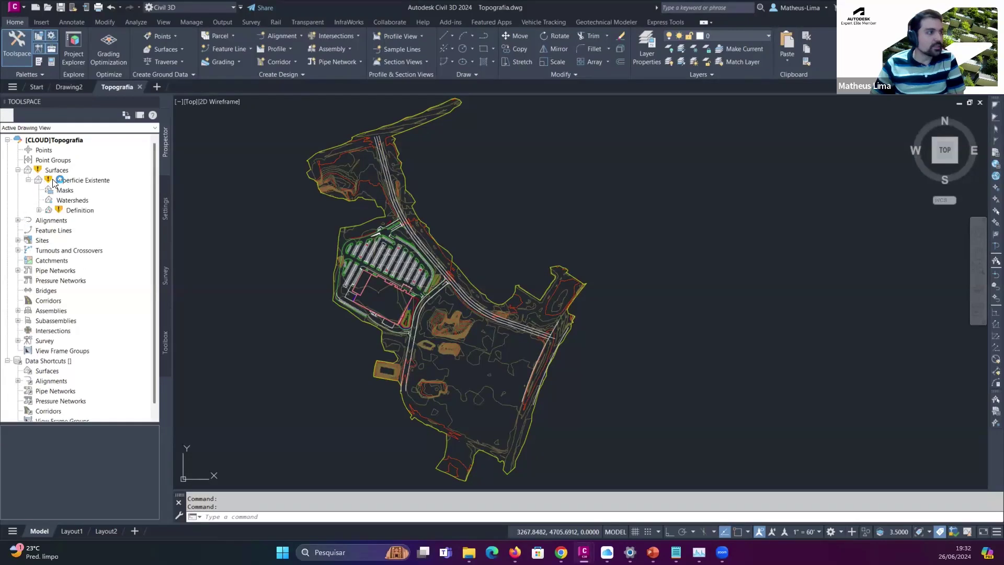
left_click(18, 170)
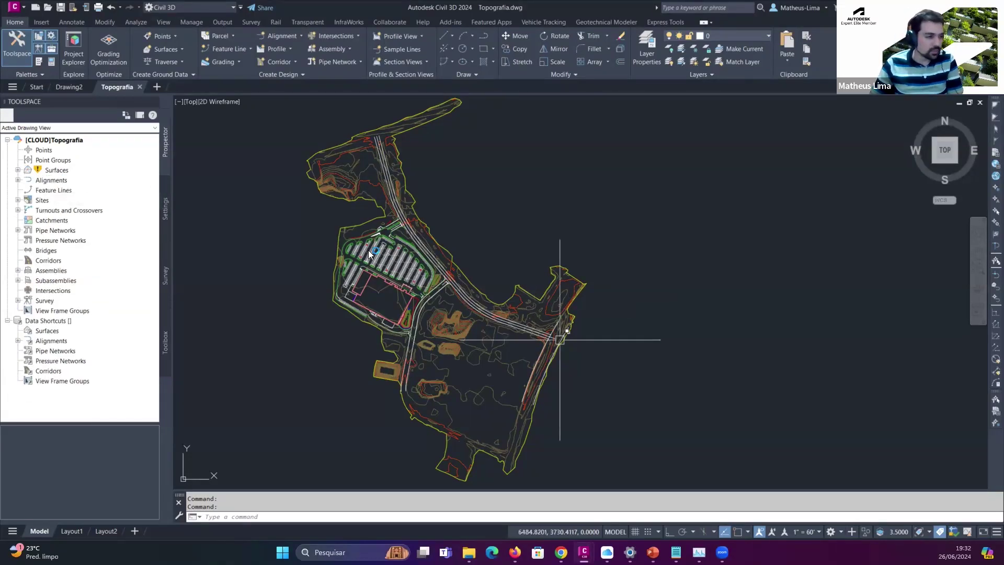
scroll(557, 298, "up", 2)
scroll(601, 335, "down", 2)
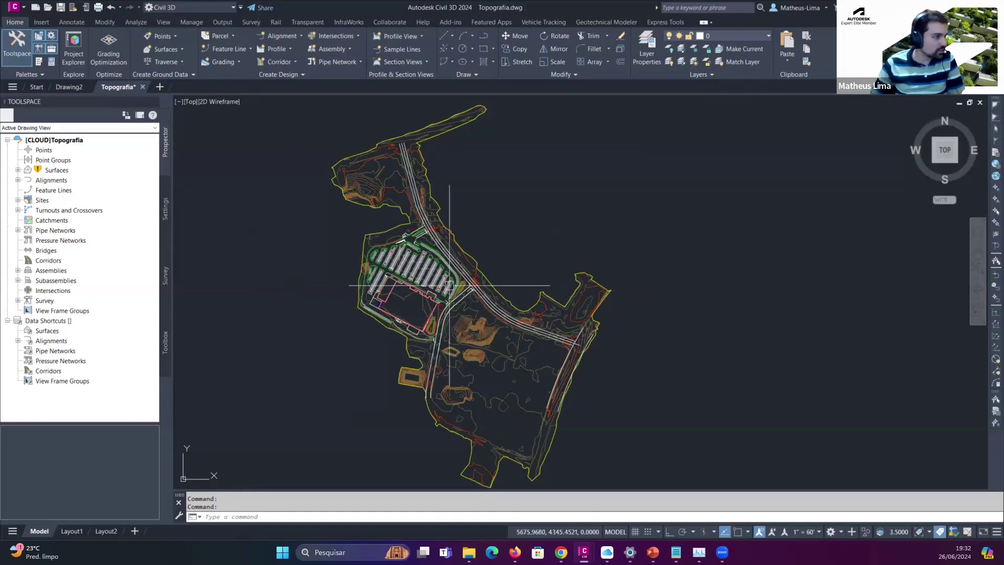
right_click(61, 319)
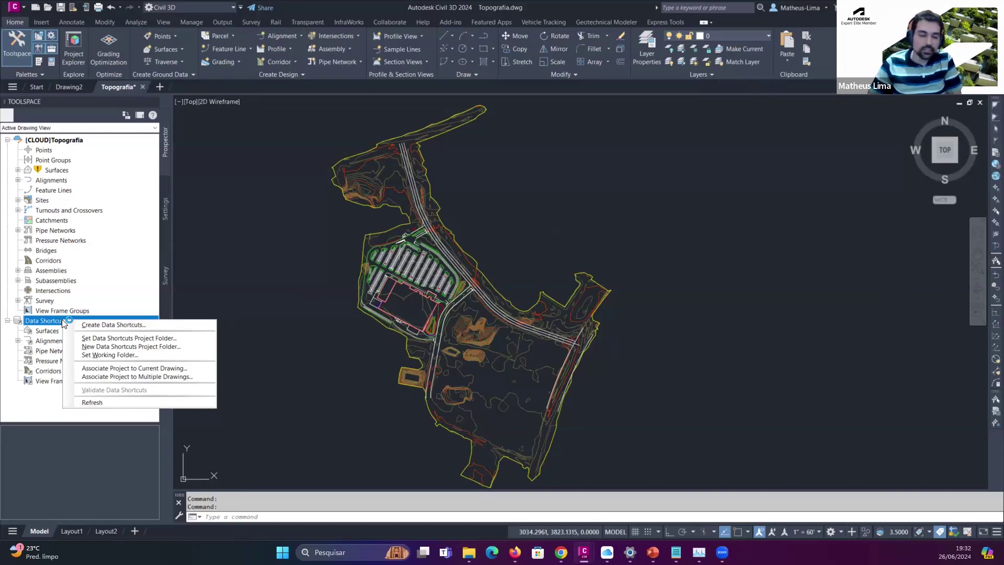
left_click(277, 256)
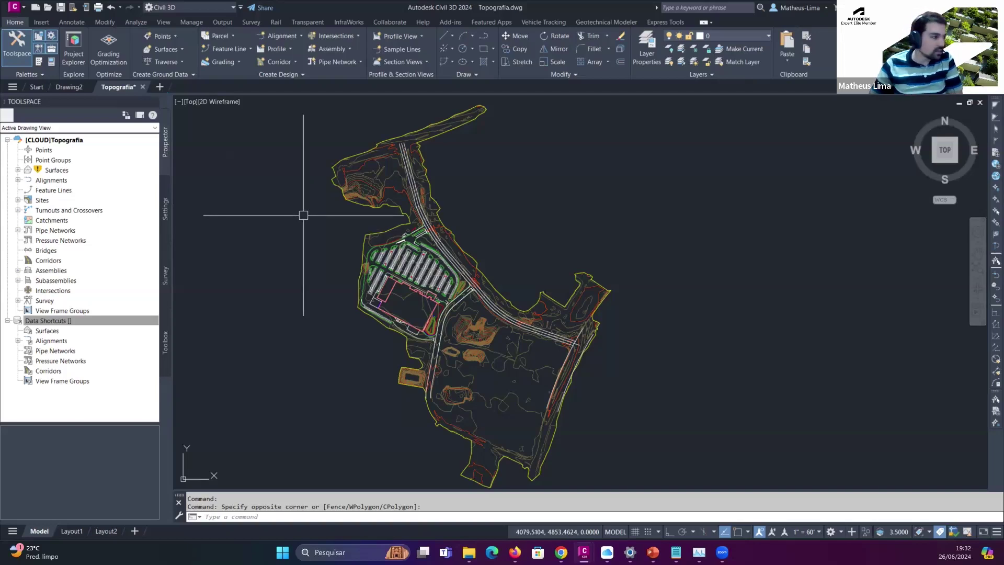
- Set the data shortcuts working folder to the Compartilhada folder inside the Autodesk Docs Project Files
left_click(75, 322)
right_click(79, 321)
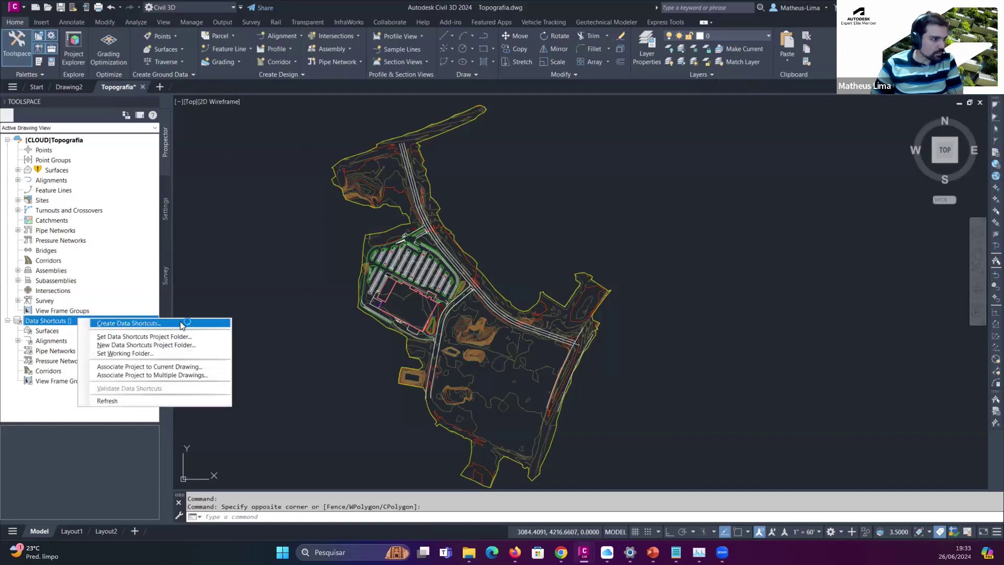
left_click(170, 354)
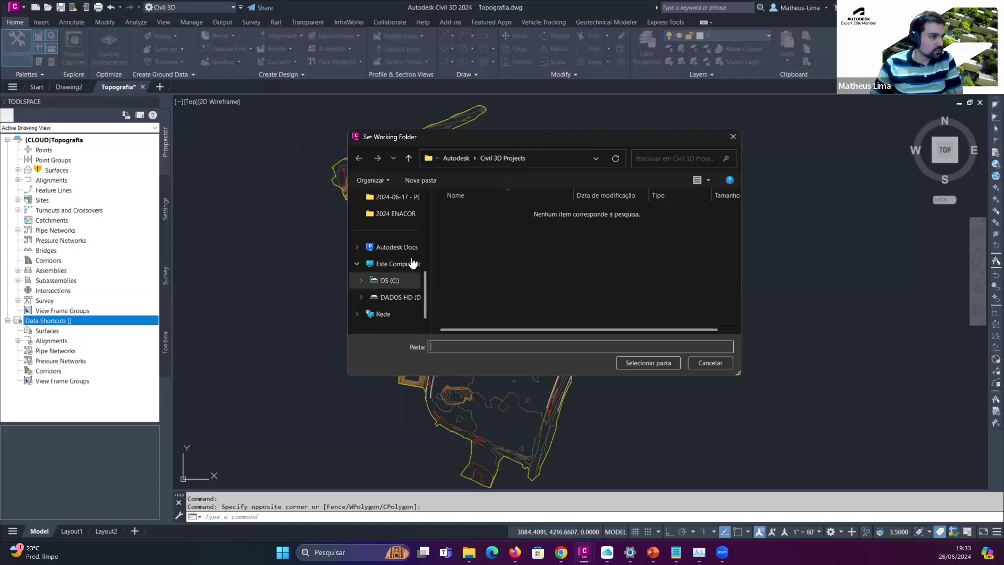
left_click(397, 247)
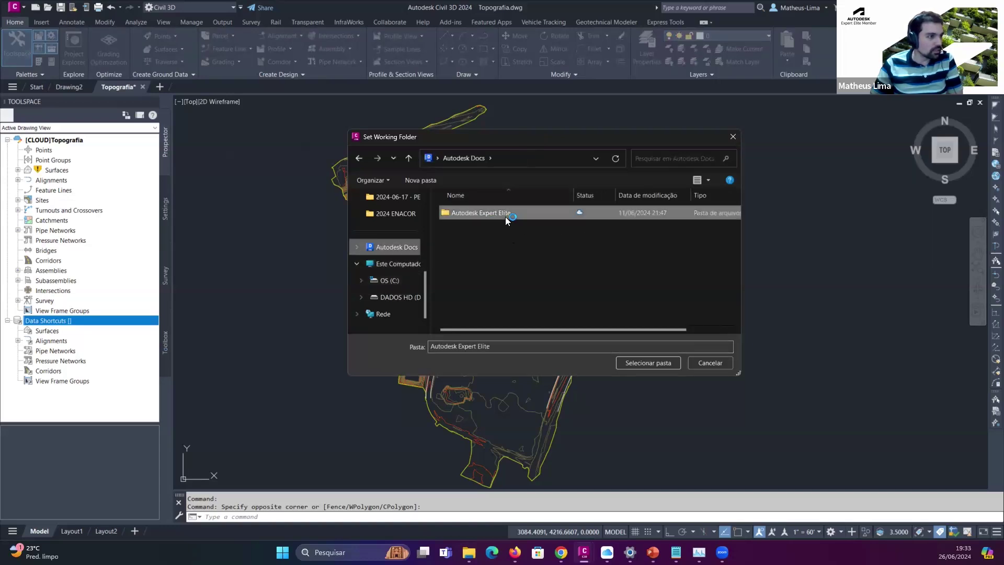
double_click(505, 217)
double_click(503, 213)
double_click(504, 215)
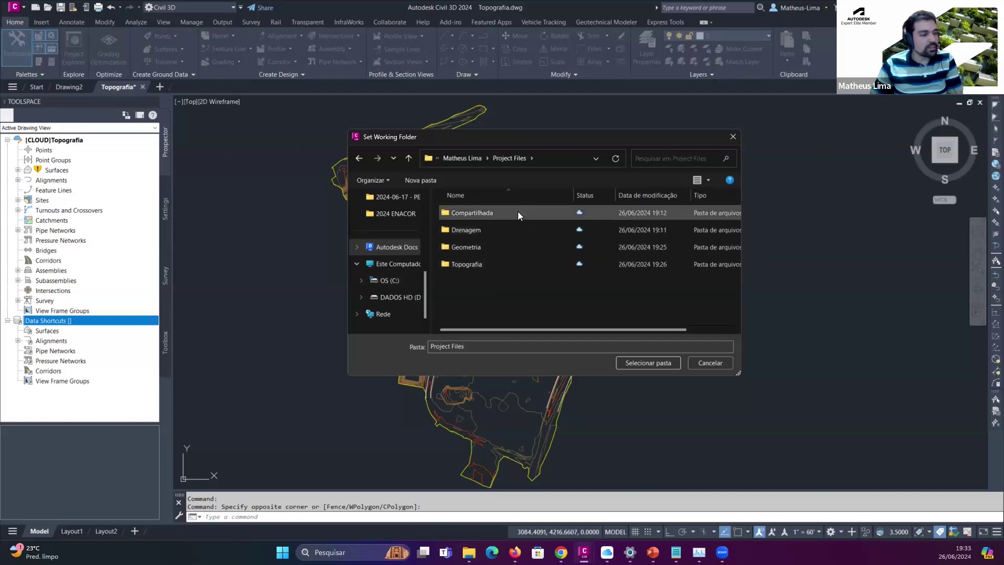
double_click(518, 211)
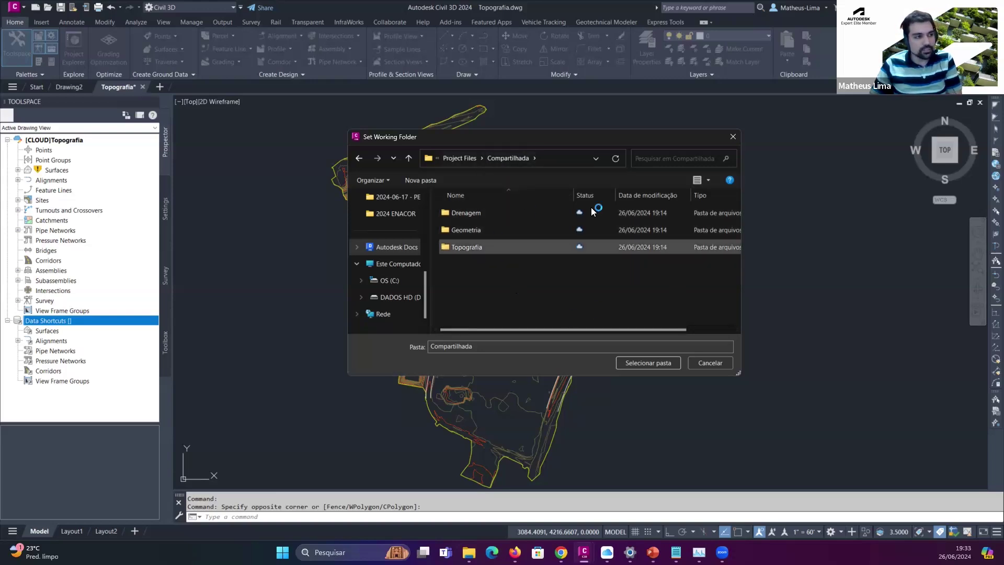
left_click(654, 364)
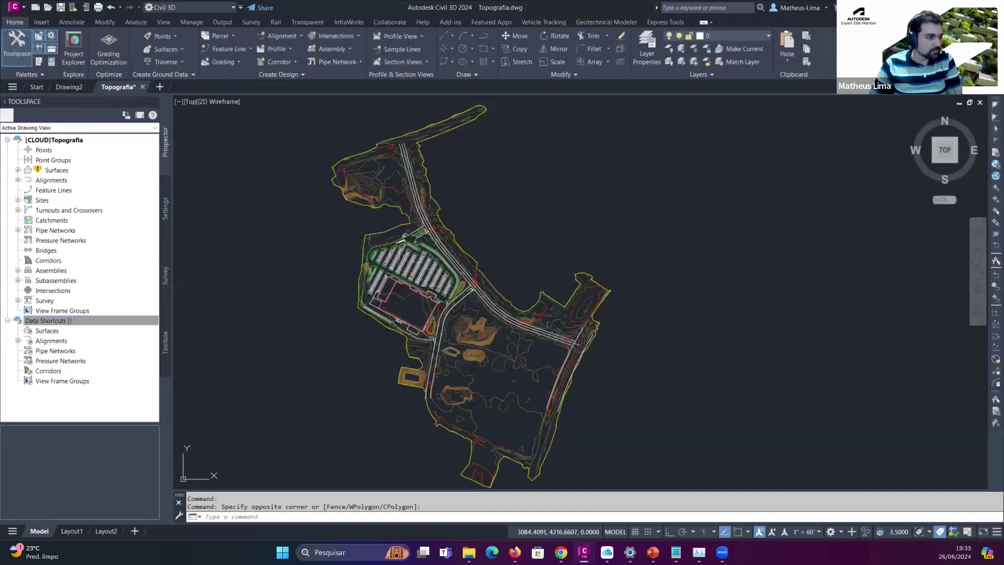
- Create a new data shortcuts project folder named "Data Shortcuts" in the Compartilhada working folder, without using a project template
right_click(134, 321)
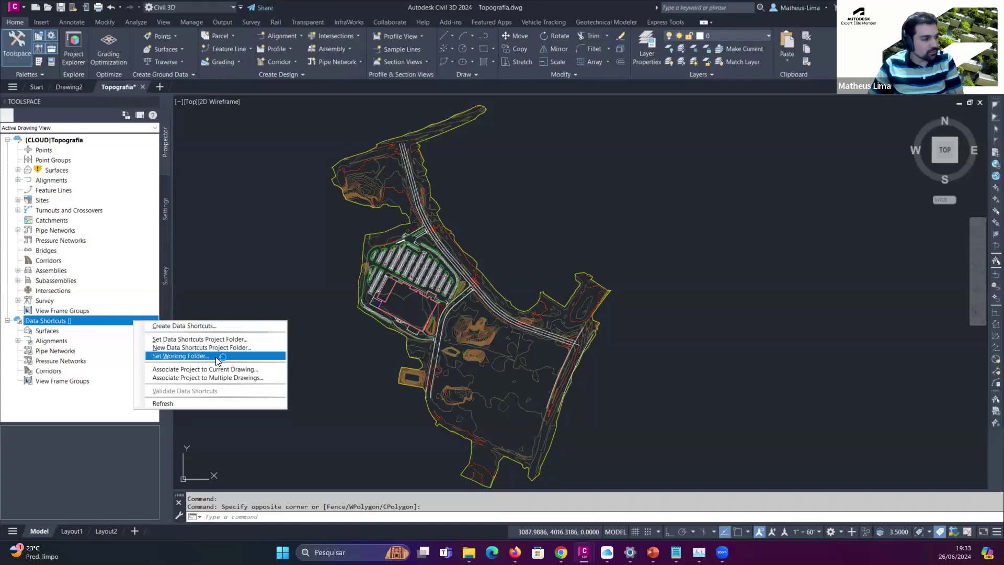
left_click(258, 349)
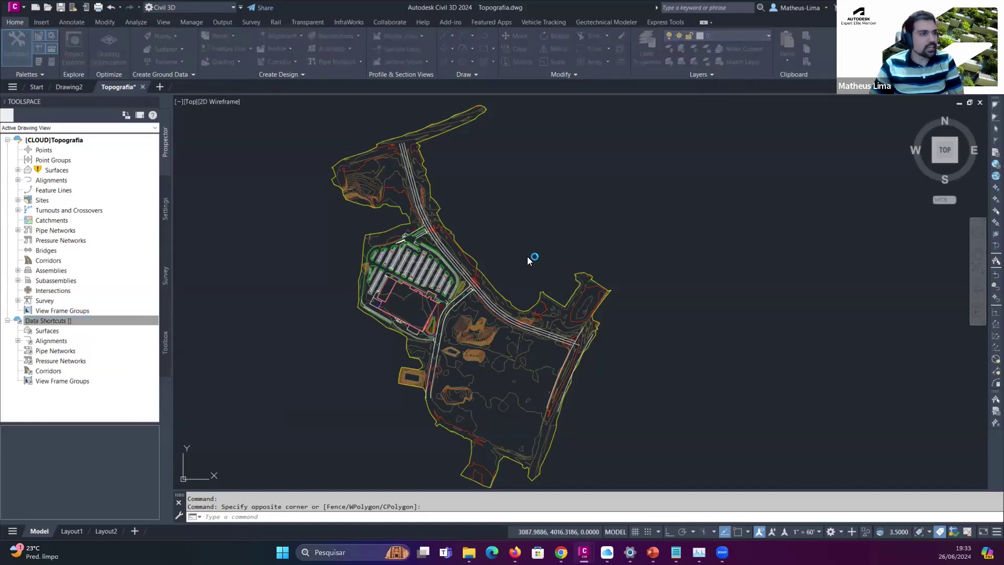
left_click_drag(557, 151, 514, 155)
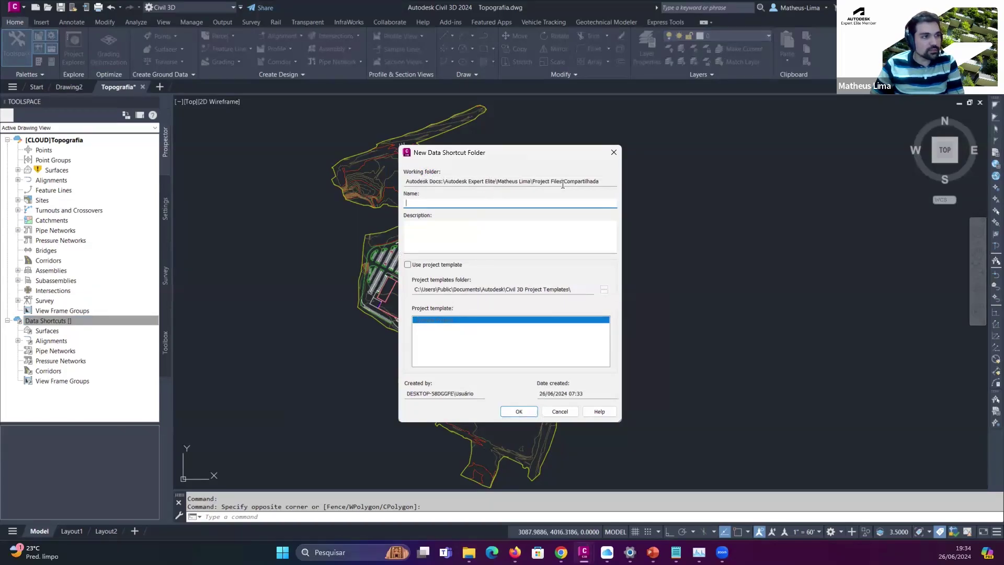
left_click_drag(598, 182, 559, 180)
left_click(430, 203)
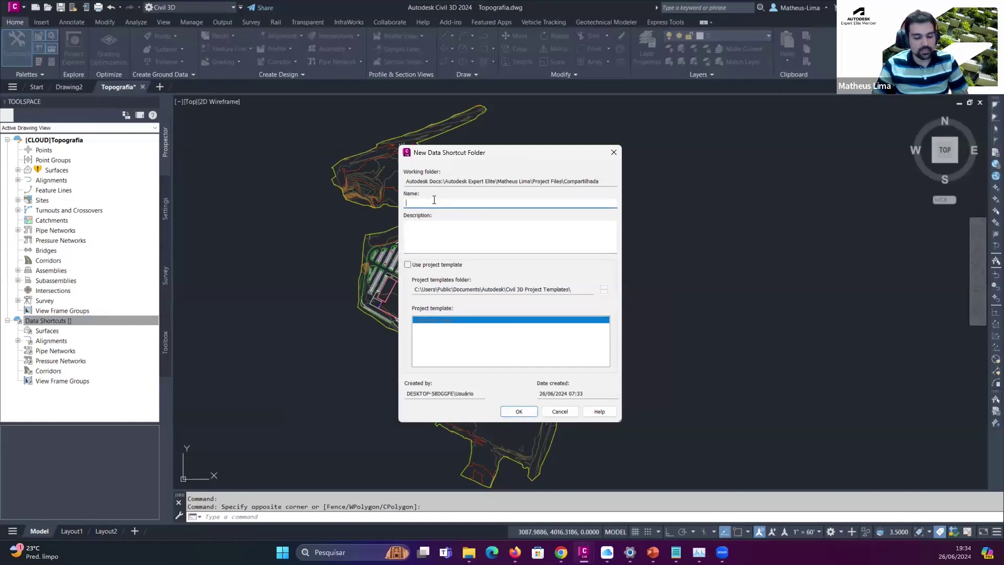
type("Data Shortcuts")
left_click(452, 225)
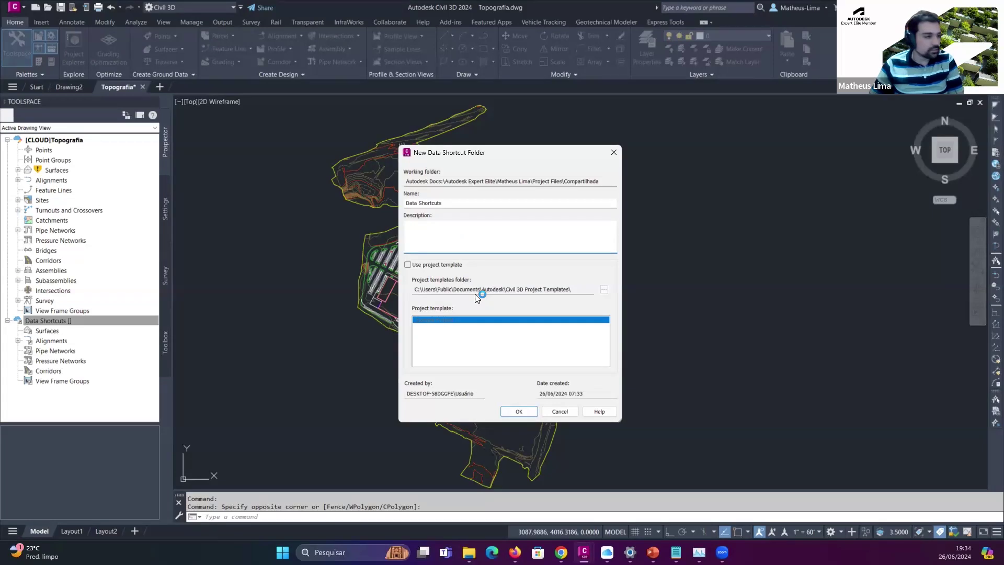
left_click(520, 411)
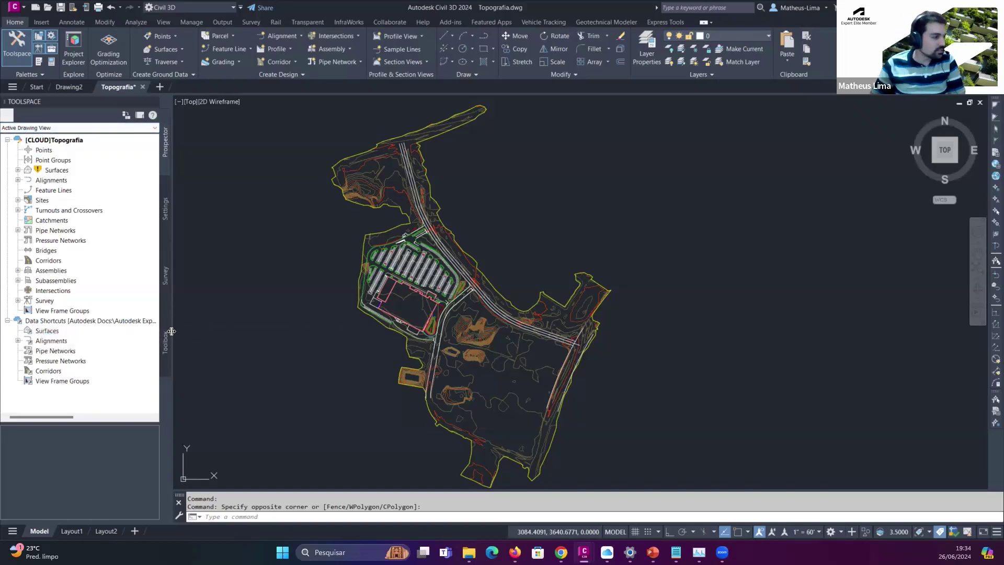
- Widen the Toolspace, expand the shortcut alignments, and associate the Data Shortcuts project with the current Topografia drawing
left_click_drag(178, 331, 282, 336)
left_click(18, 340)
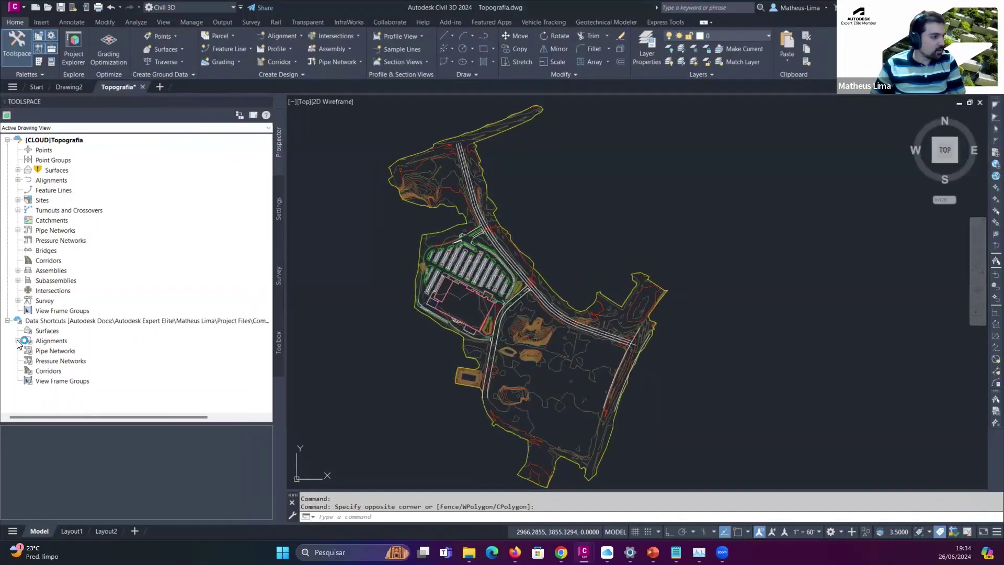
scroll(67, 351, "down", 1)
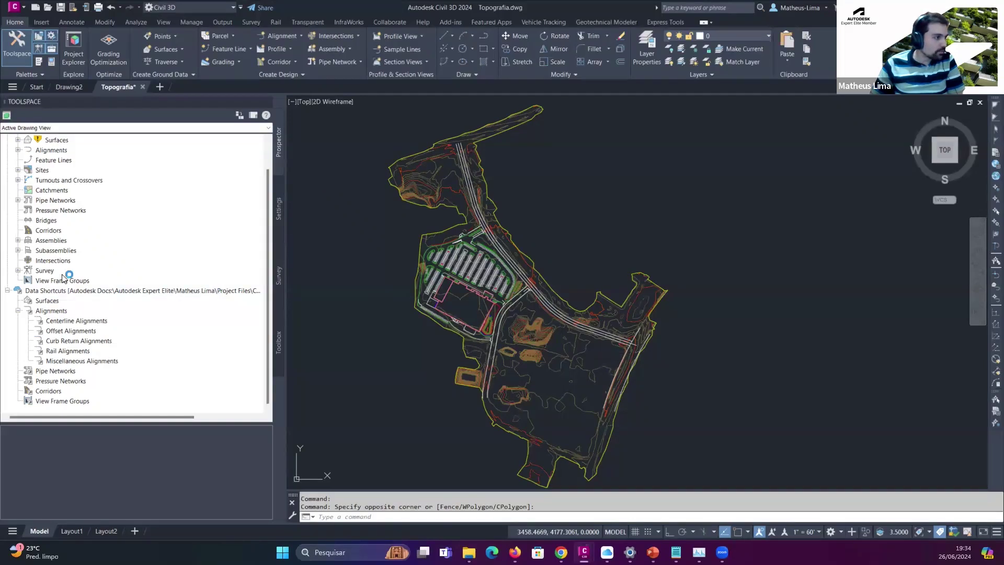
right_click(143, 288)
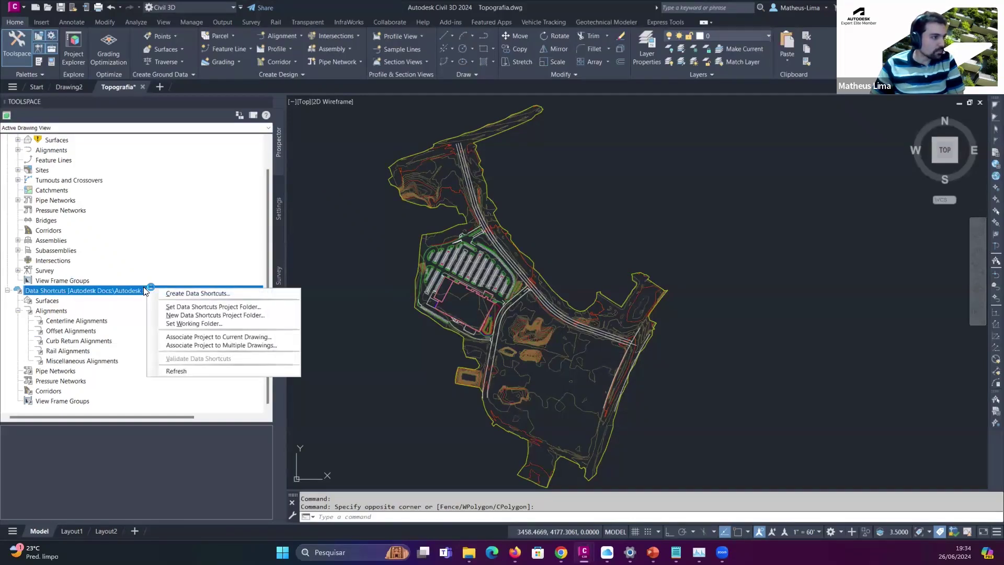
left_click(280, 339)
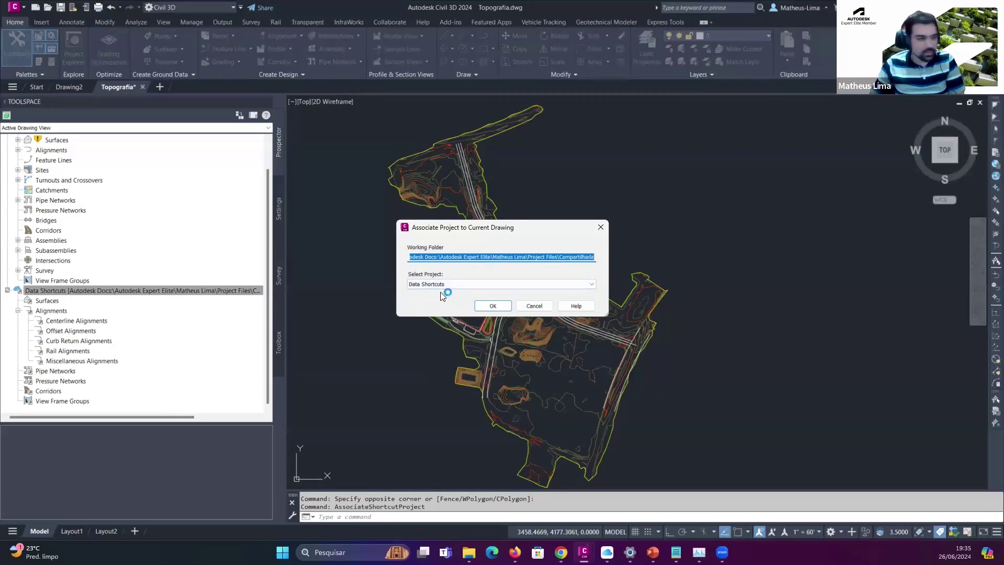
left_click(494, 305)
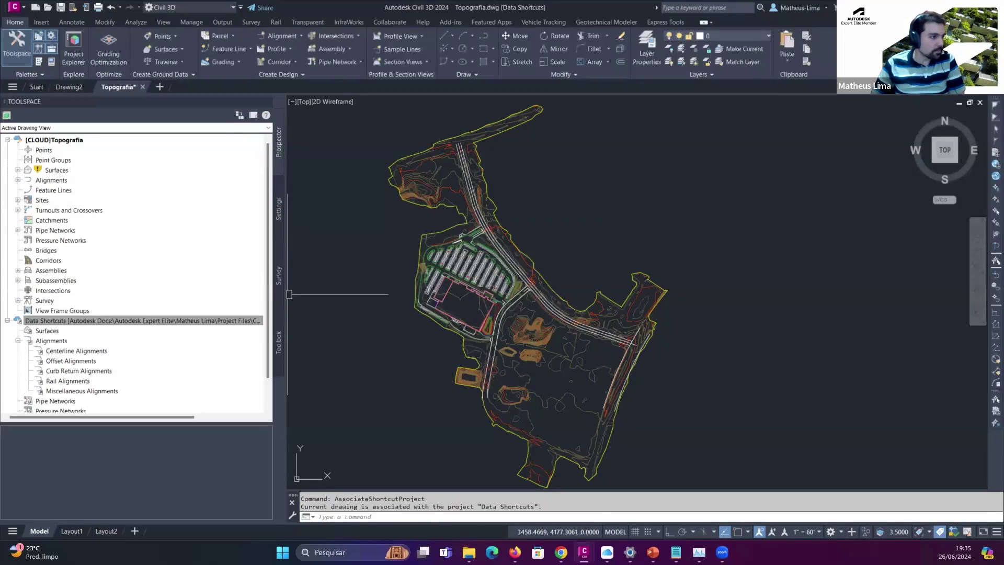
- Create a data shortcut for the Superficie Existente surface and select it in the Data Shortcuts Surfaces collection
scroll(188, 317, "down", 1)
right_click(185, 292)
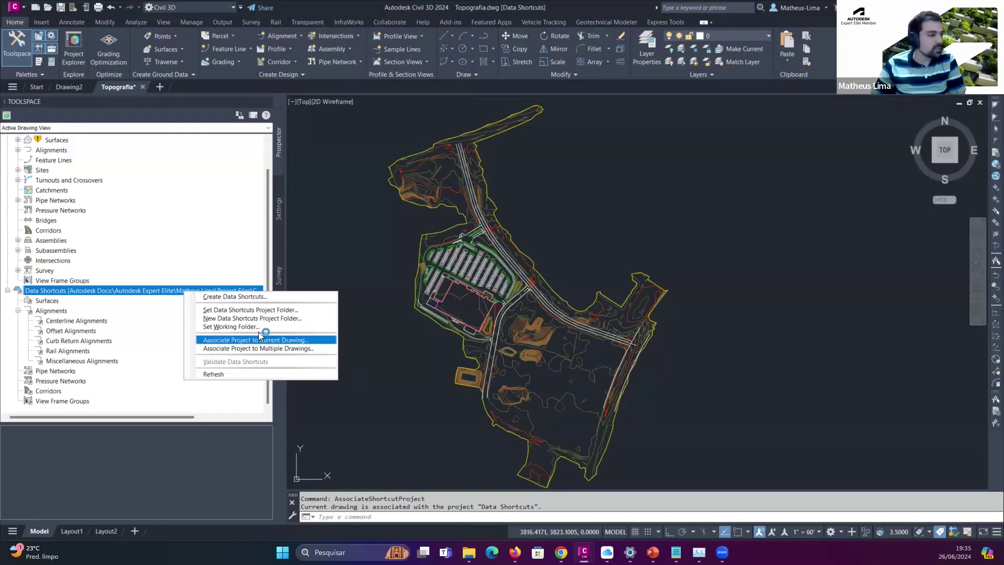
left_click(245, 296)
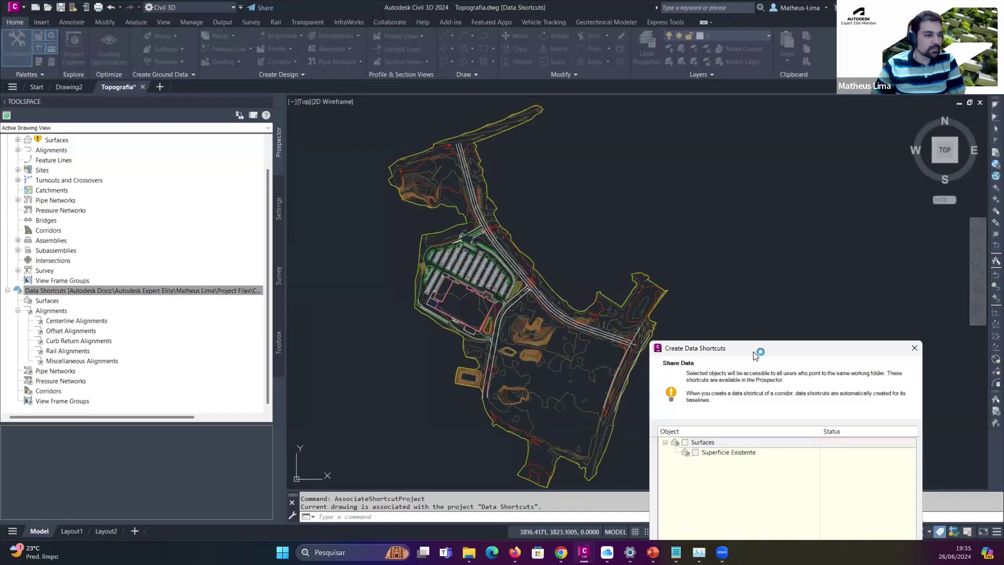
left_click(448, 246)
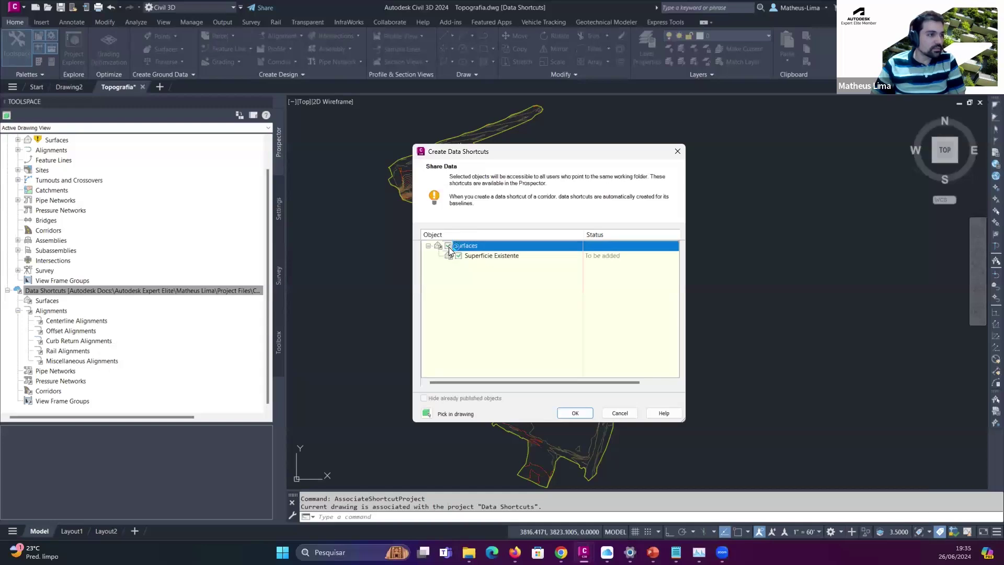
left_click(575, 413)
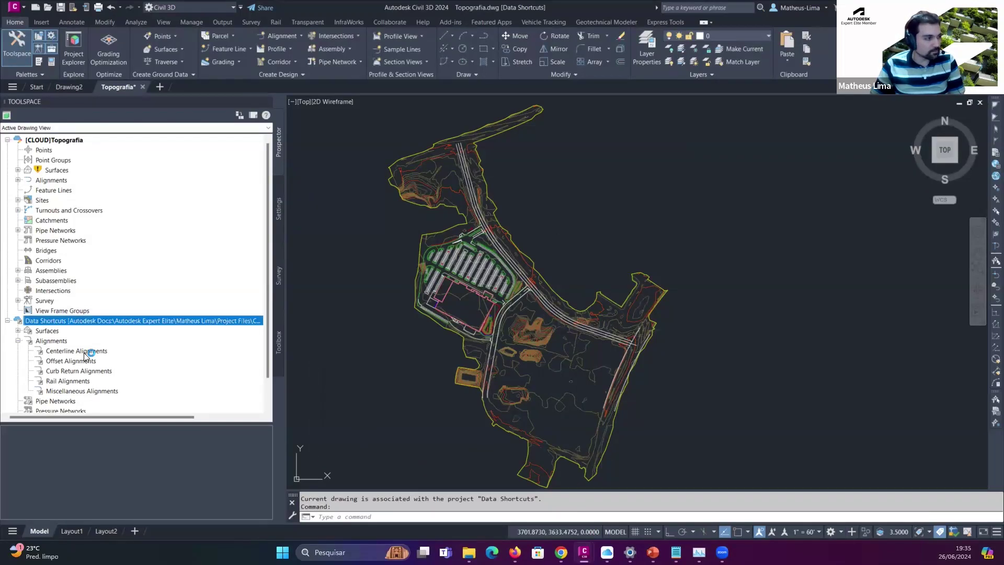
scroll(80, 349, "down", 1)
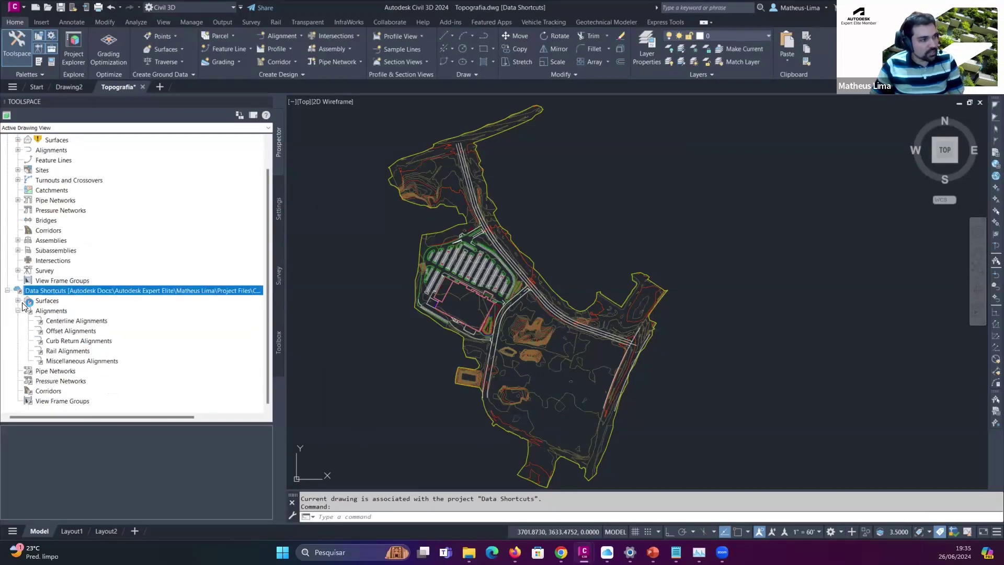
left_click(18, 300)
left_click(104, 311)
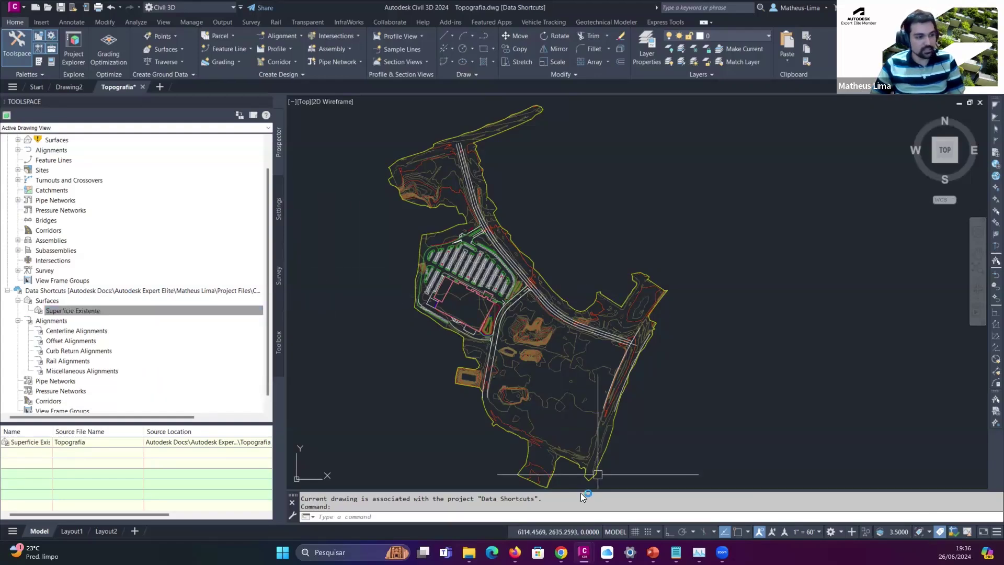
- Switch to Autodesk Docs in the browser and check the surface's shortcut file in Compartilhada's Data Shortcuts > _Shortcuts > Surfaces folder
mouse_move(515, 552)
left_click(515, 494)
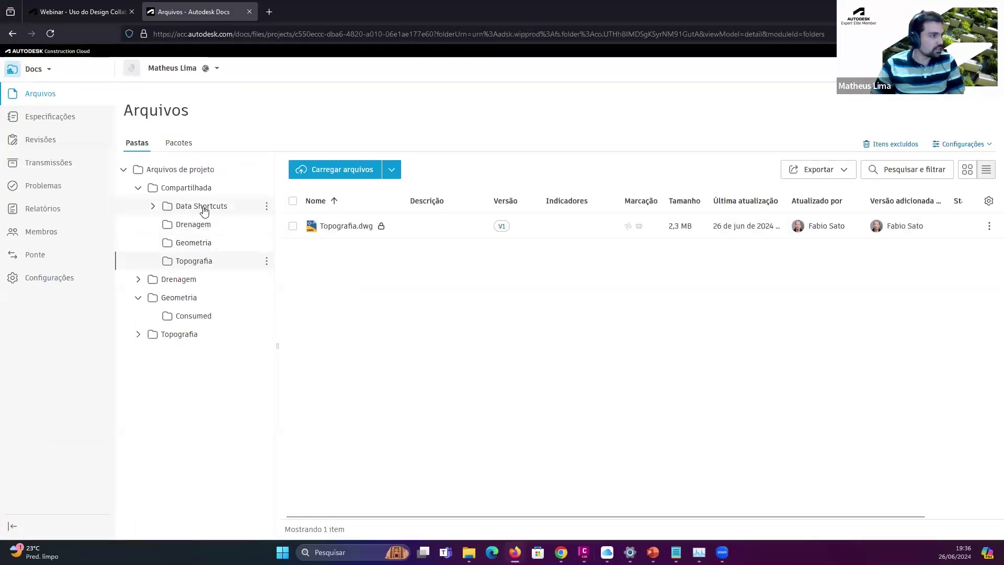
left_click(204, 209)
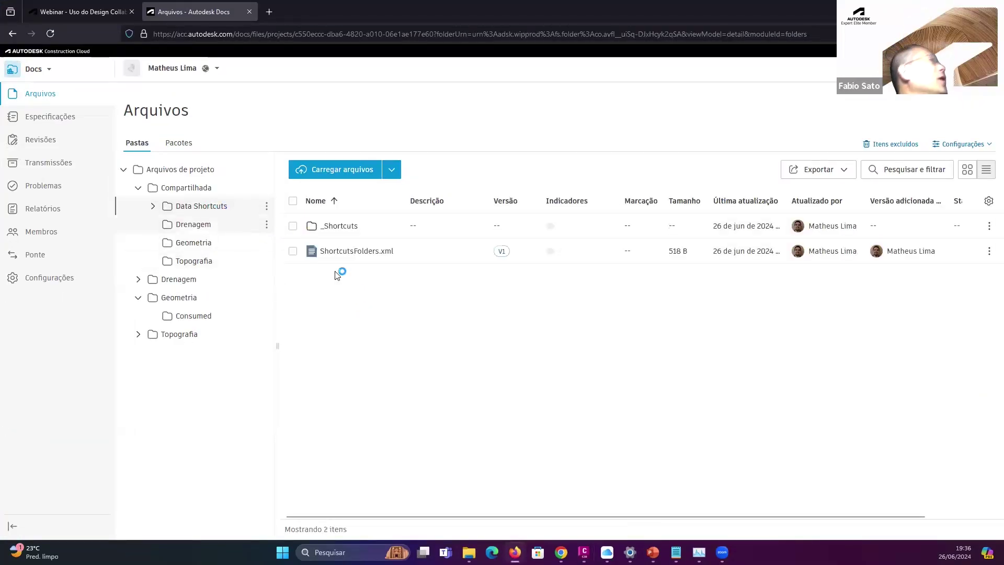
left_click(348, 225)
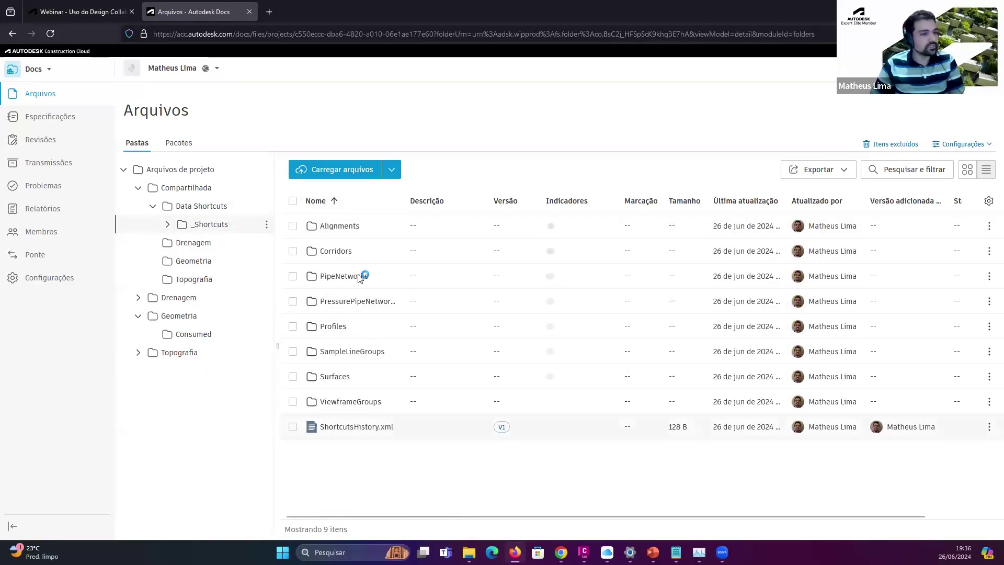
left_click(335, 376)
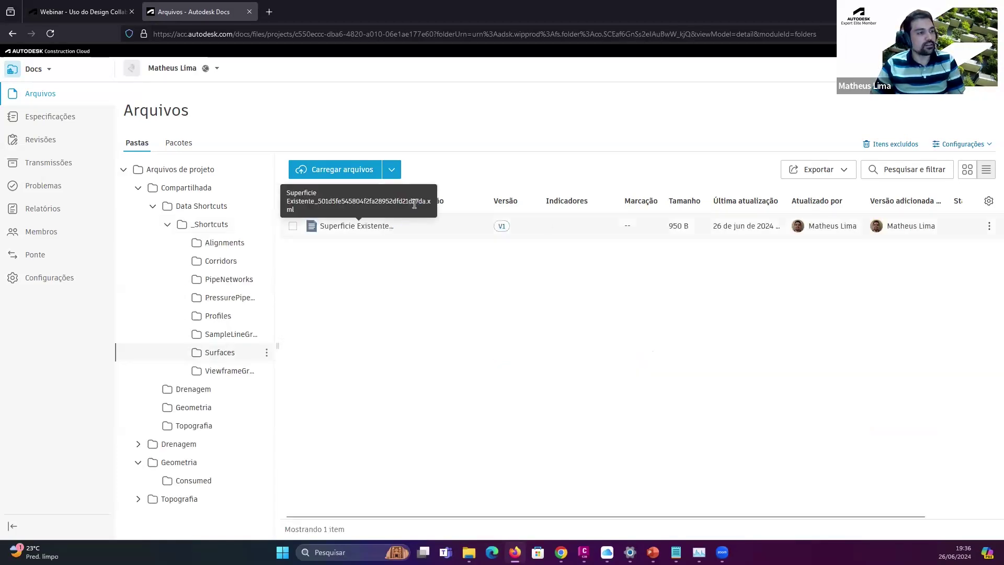
left_click(358, 227)
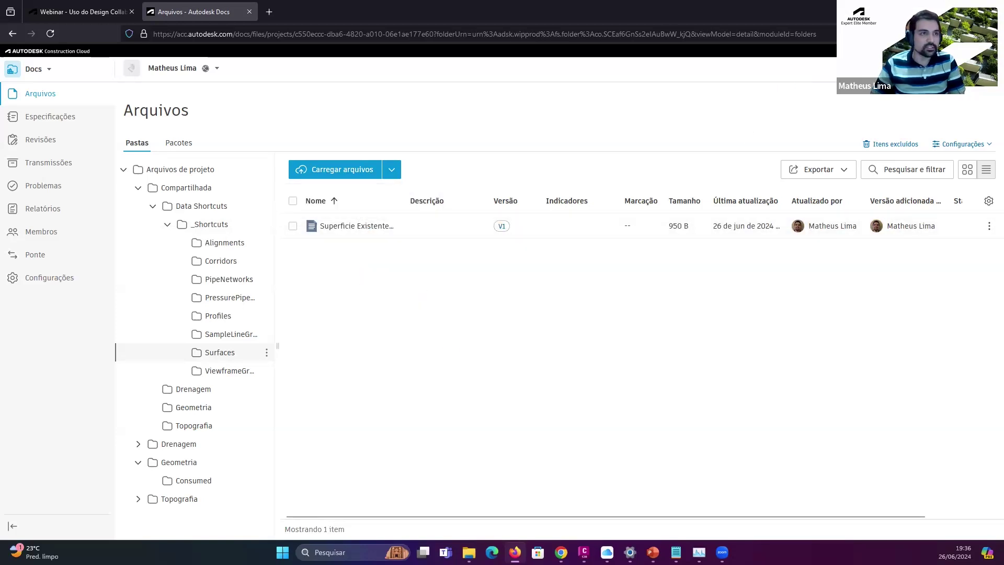
- Switch back to Civil 3D and save the Topografia drawing
key("alt+Tab")
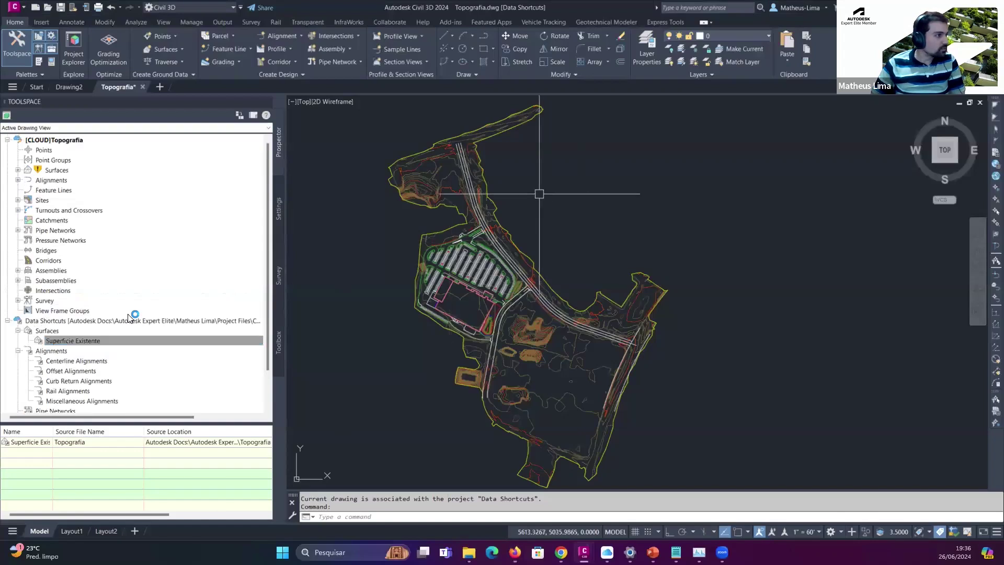
left_click(60, 8)
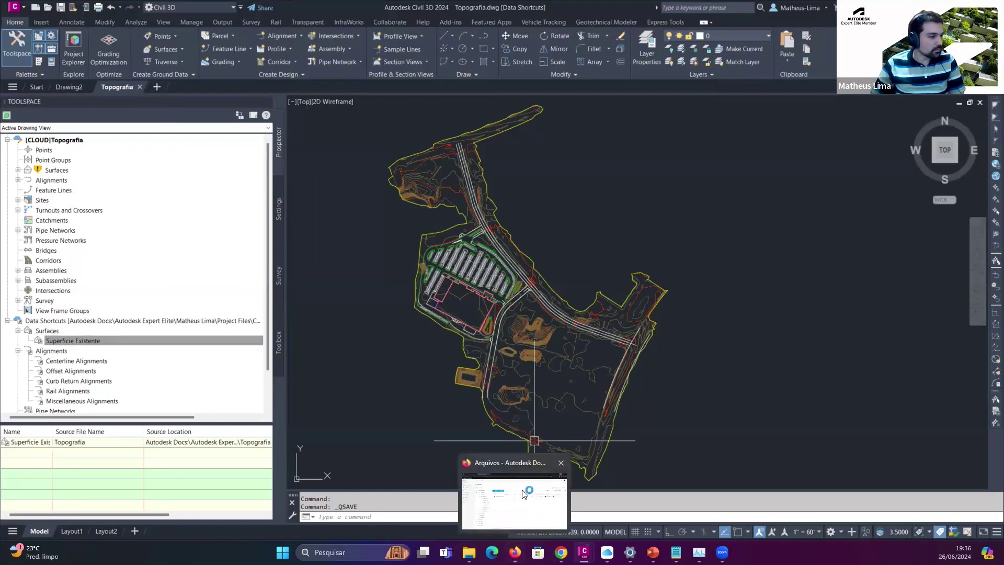
- Return to Autodesk Docs, collapse the Data Shortcuts folder and view the contents of the Geometria team folder
left_click(527, 492)
left_click(152, 206)
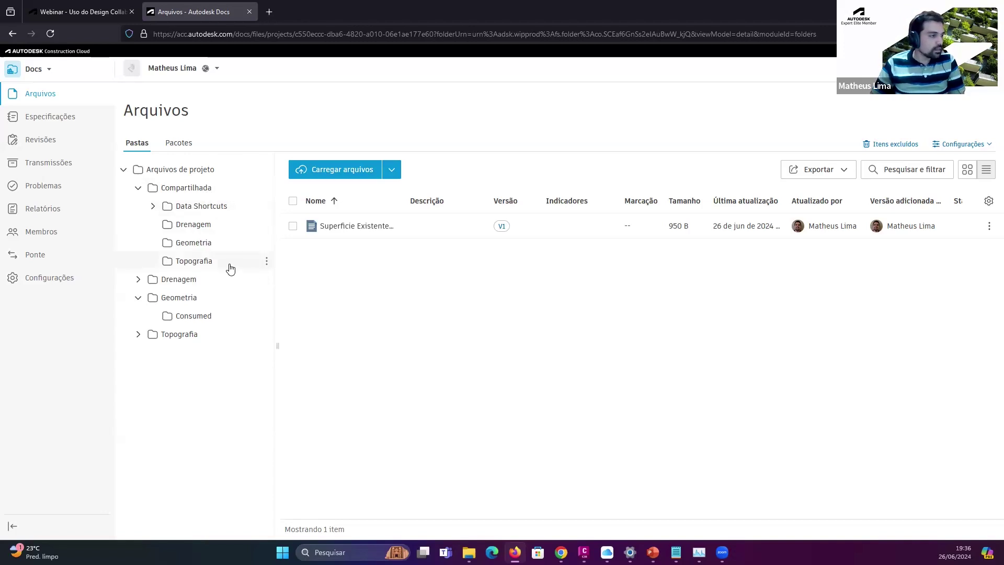
left_click(198, 304)
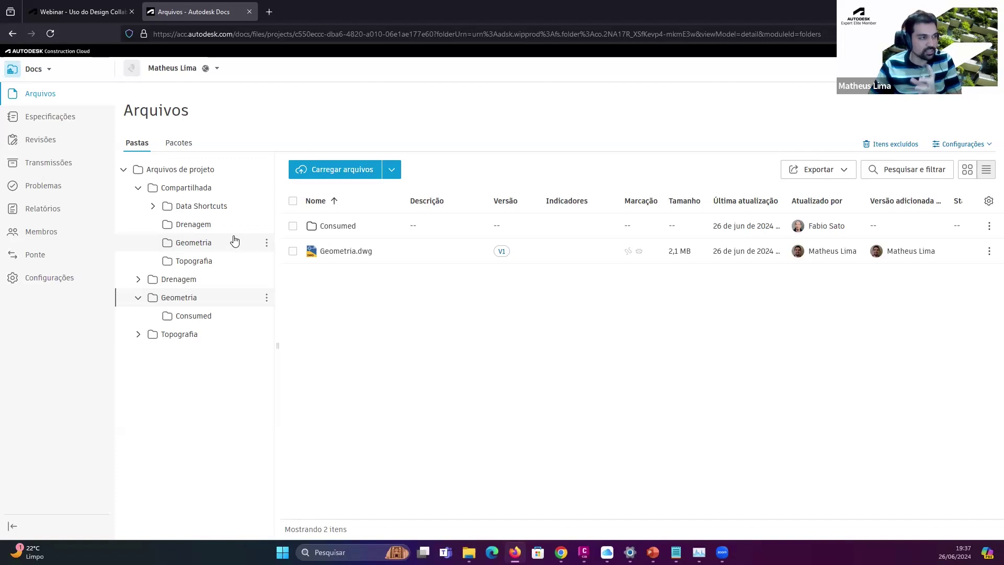
- Switch to File Explorer, locate the Geometria drawing in Project Files > Geometria, and try to open it in Civil 3D from there
left_click(203, 299)
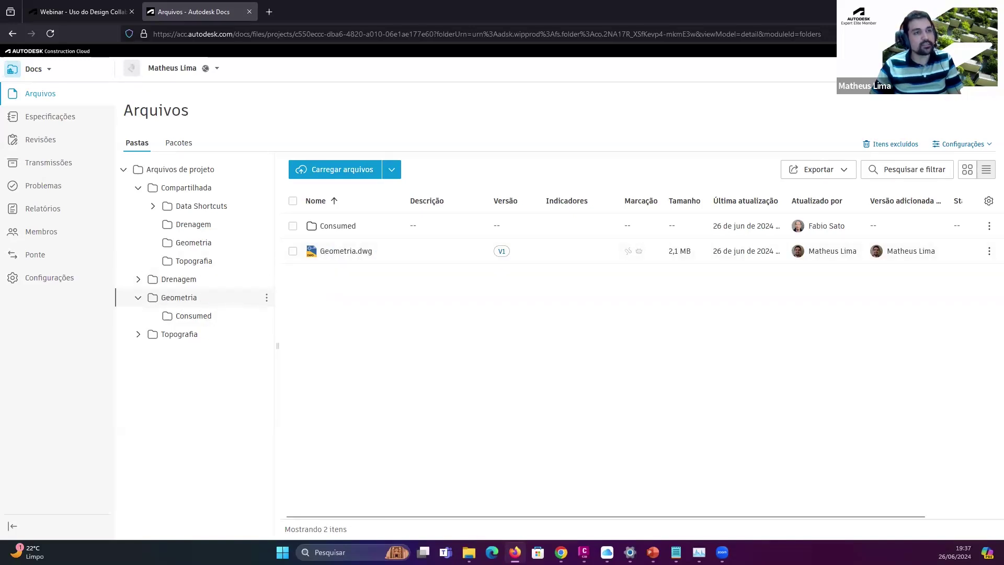
left_click(583, 552)
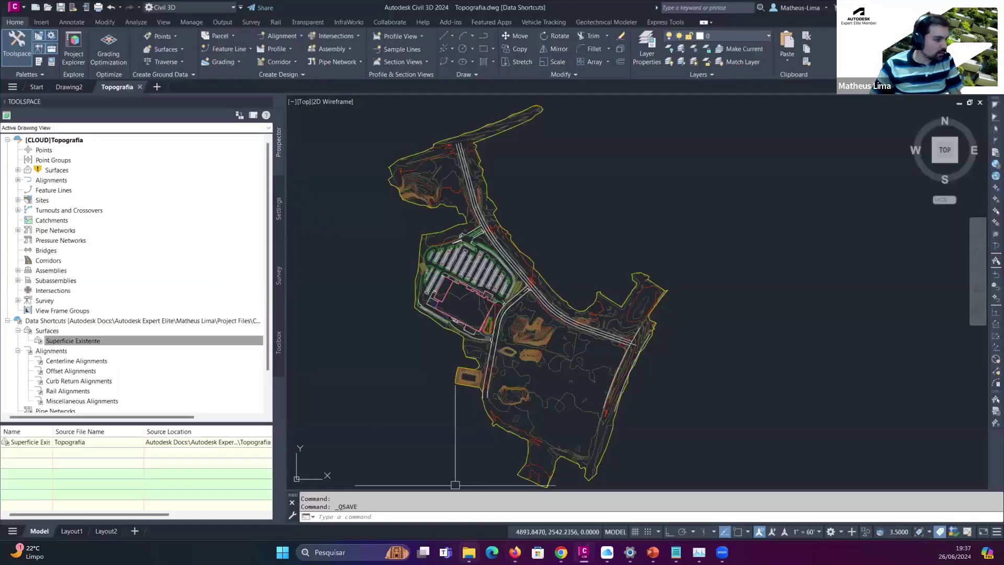
mouse_move(469, 552)
left_click(457, 522)
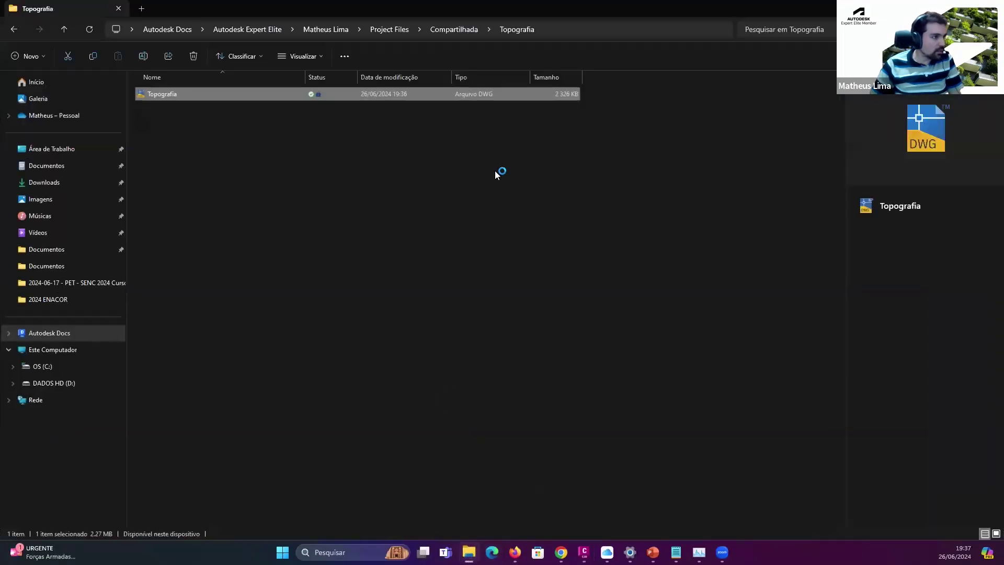
left_click(453, 29)
double_click(178, 126)
left_click(392, 30)
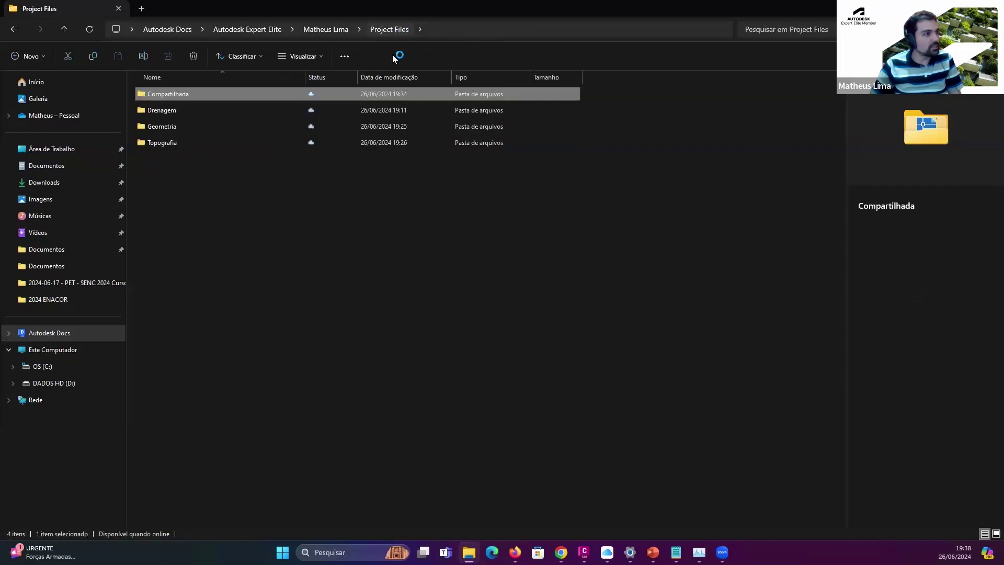
double_click(194, 127)
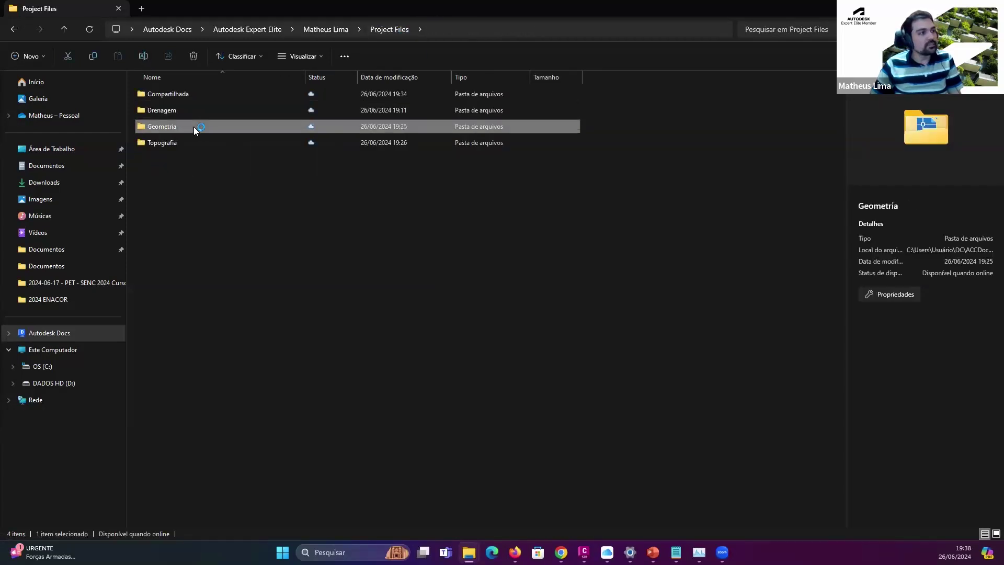
left_click(207, 114)
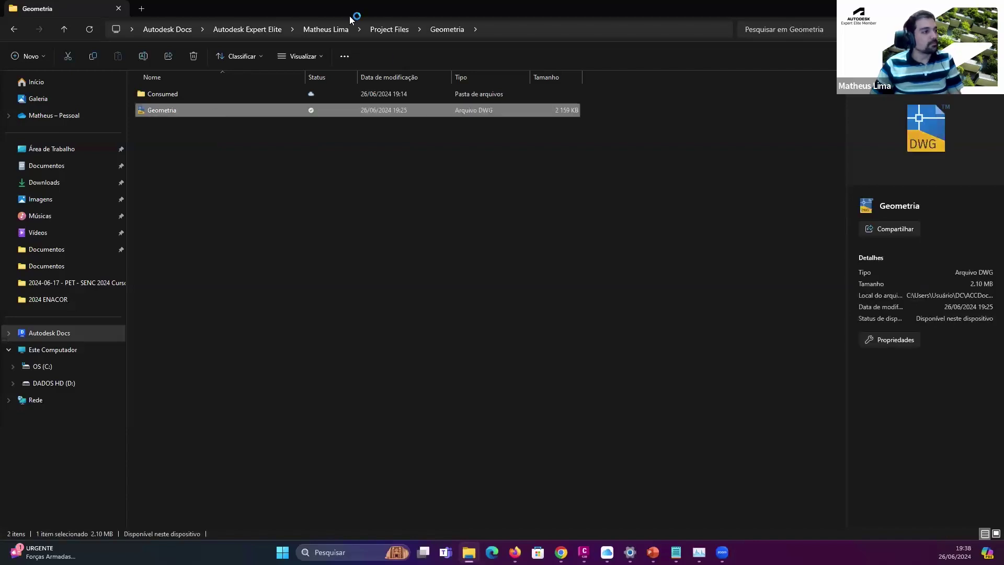
key("super+Down")
left_click_drag(462, 350, 357, 104)
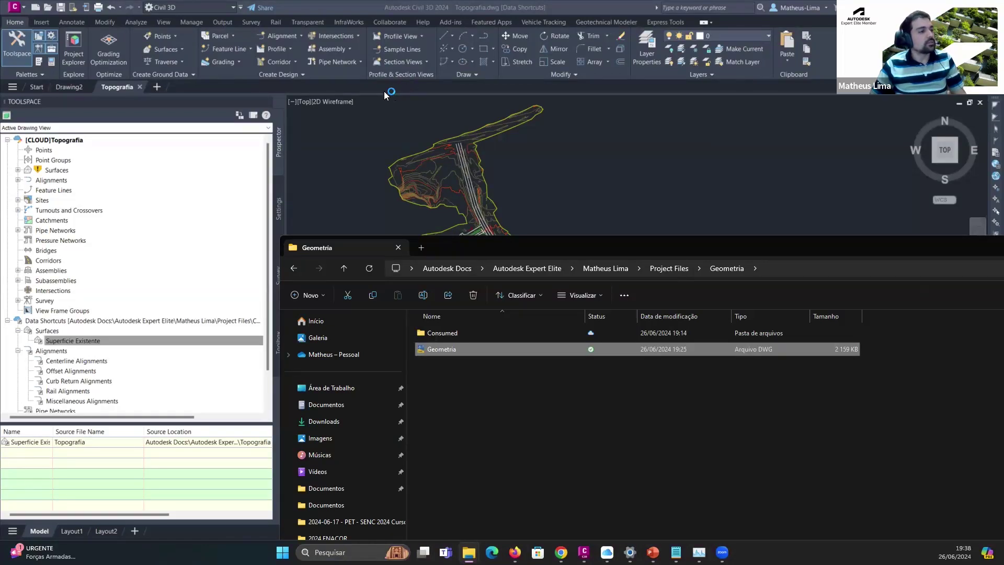
- Open the Geometria drawing in Civil 3D from the Geometria folder under Project Files
left_click(340, 146)
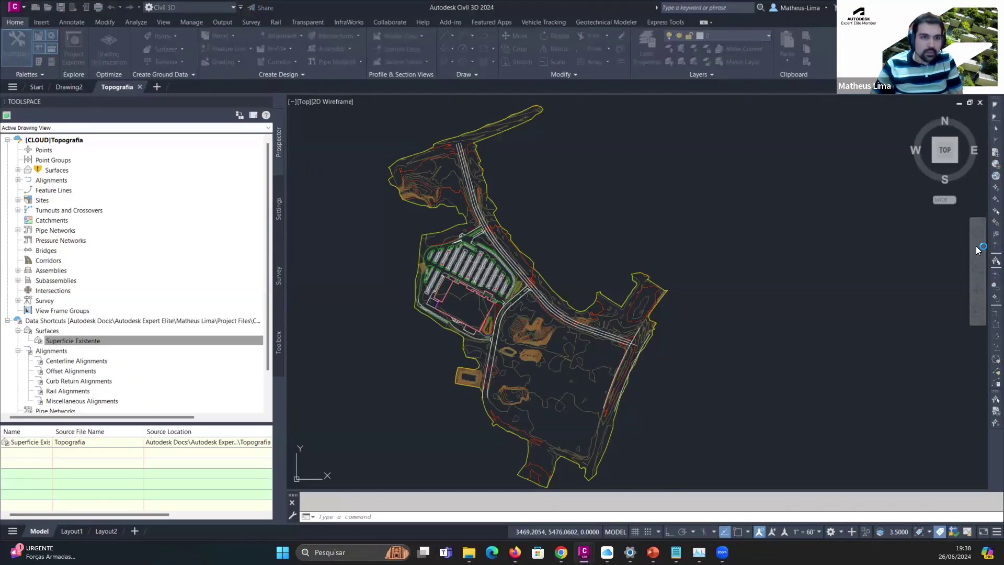
left_click(469, 180)
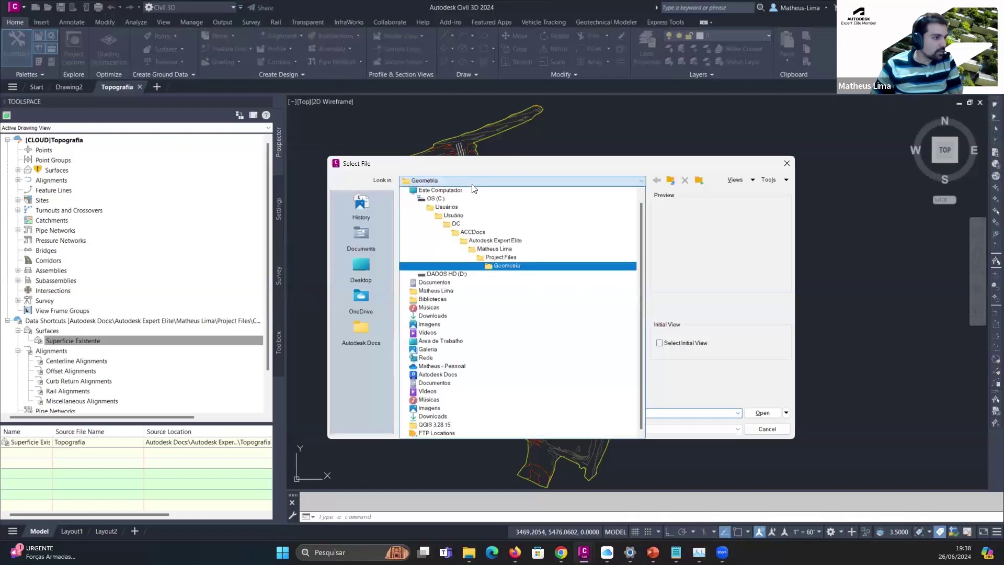
left_click(509, 257)
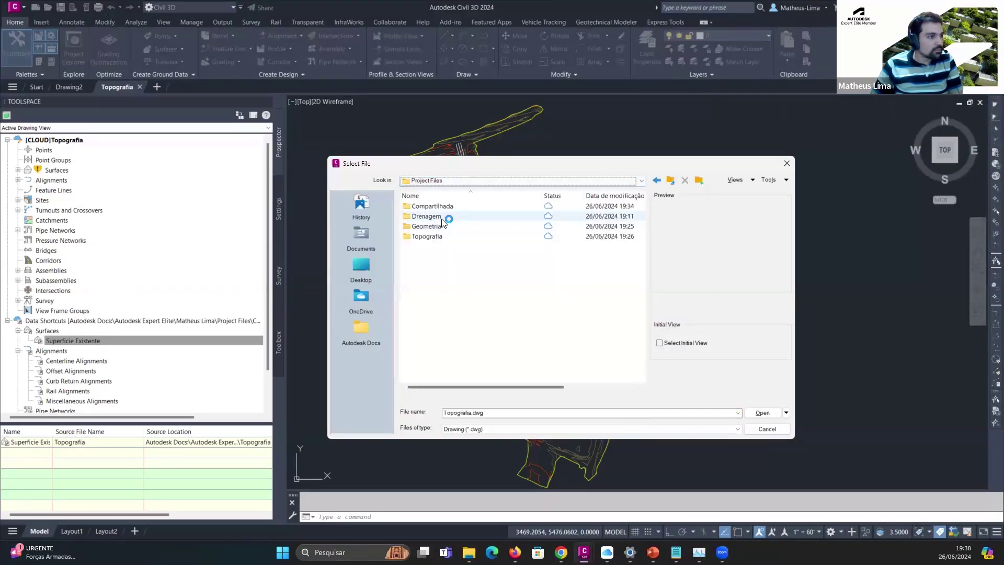
double_click(444, 225)
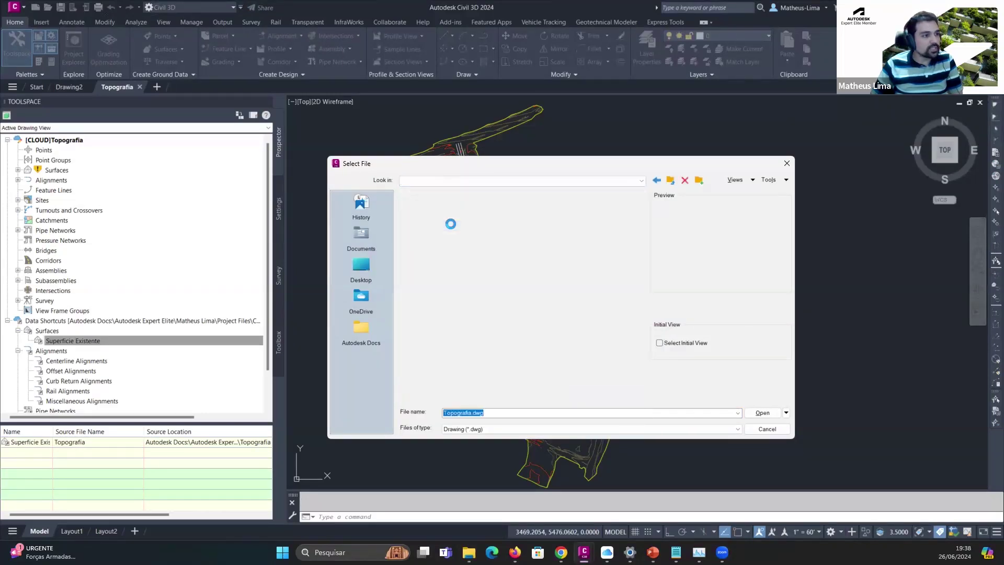
left_click(444, 217)
left_click(762, 413)
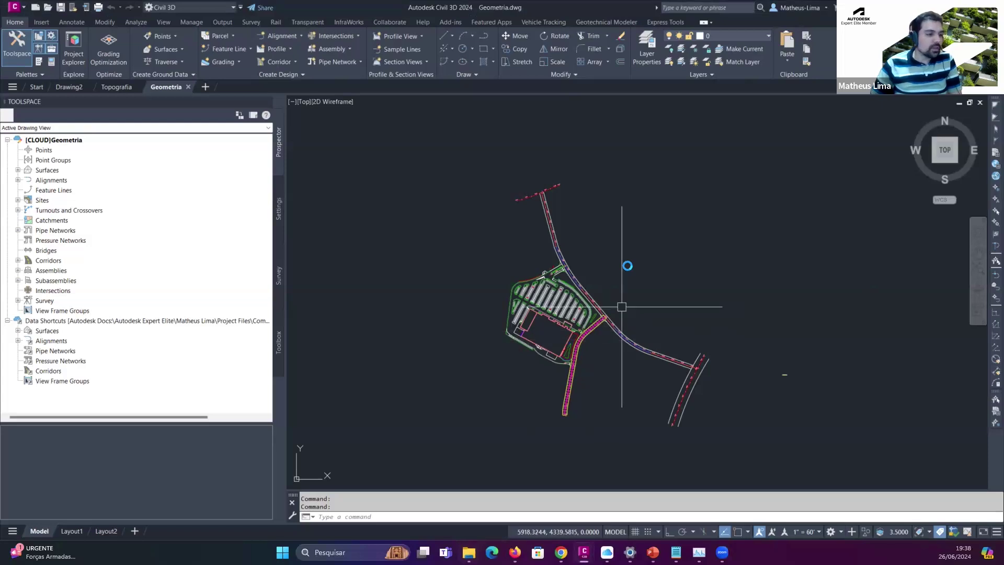
- Create a reference to the Superficie Existente data shortcut in the Geometria drawing, using the CURVAS-1&5 (GEOMETRIA) surface style
scroll(596, 324, "up", 2)
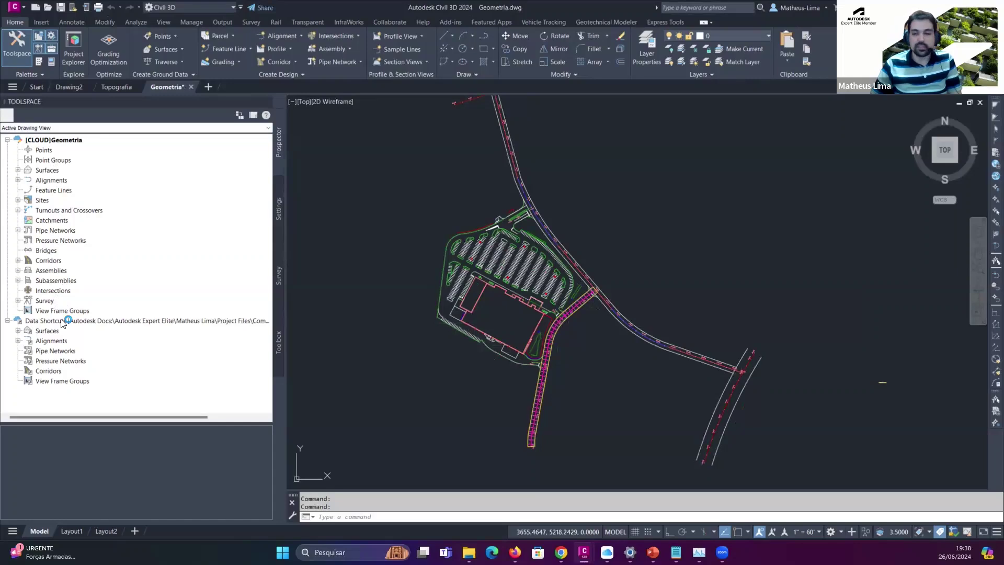
left_click(18, 331)
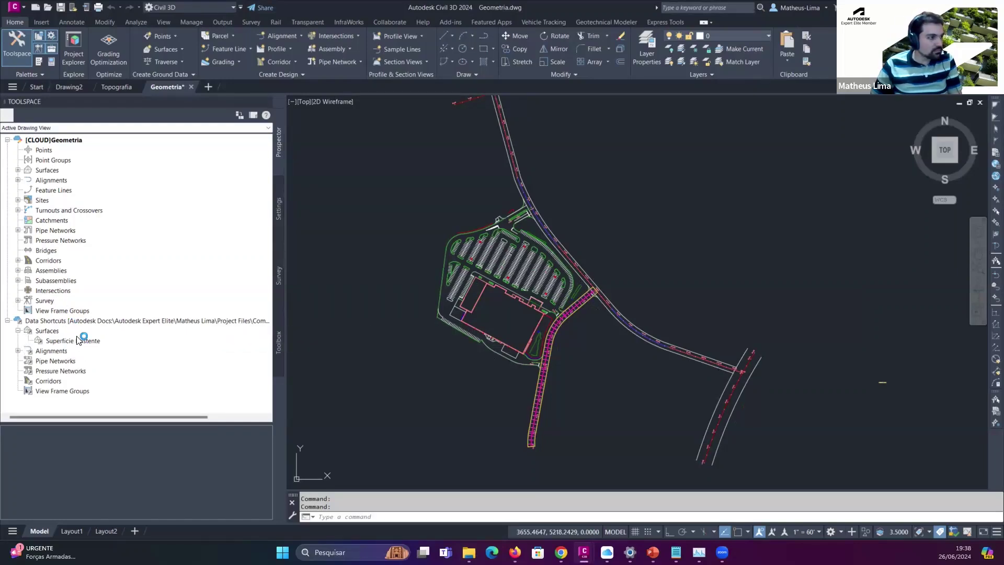
right_click(98, 341)
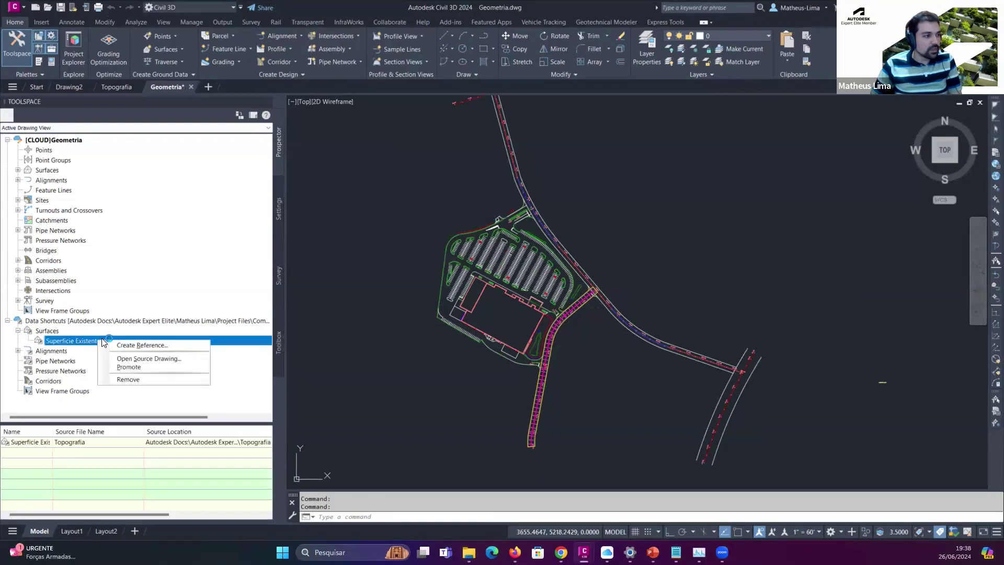
left_click(187, 344)
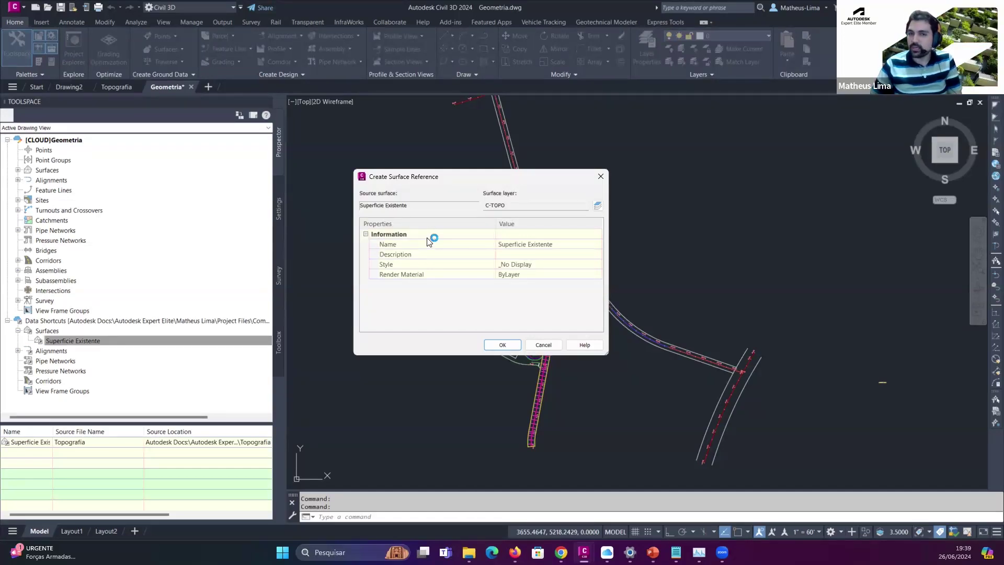
left_click(565, 266)
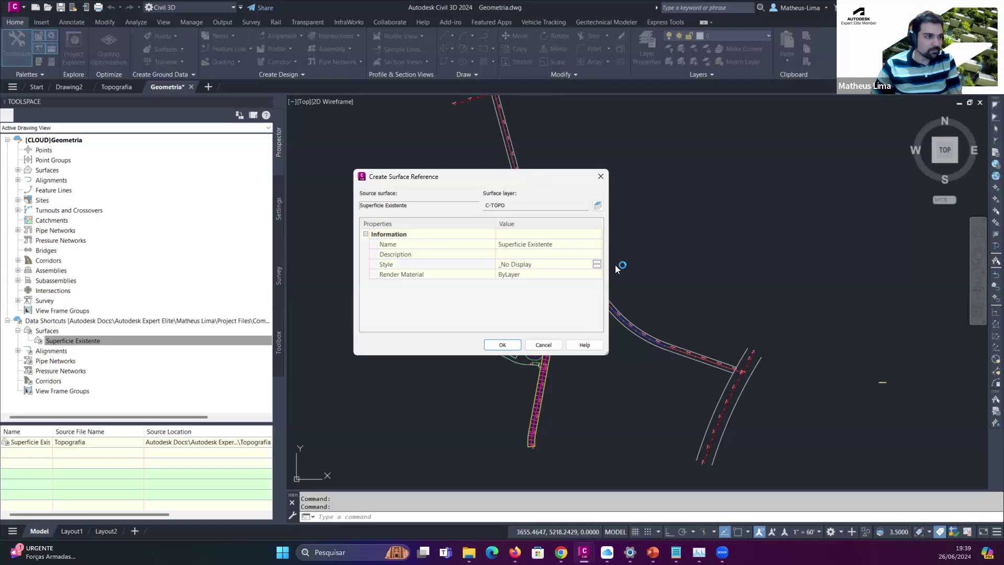
left_click(596, 264)
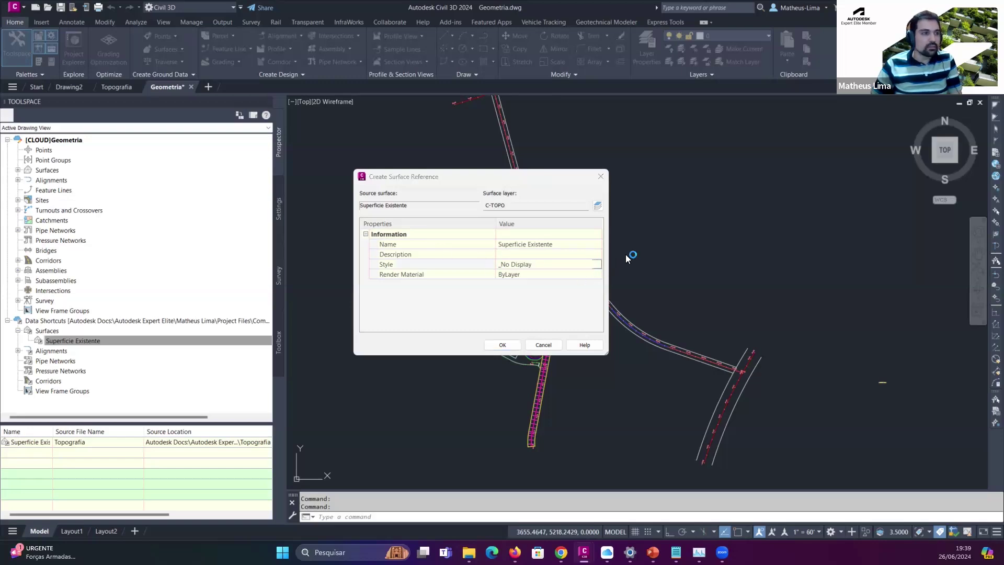
left_click(649, 188)
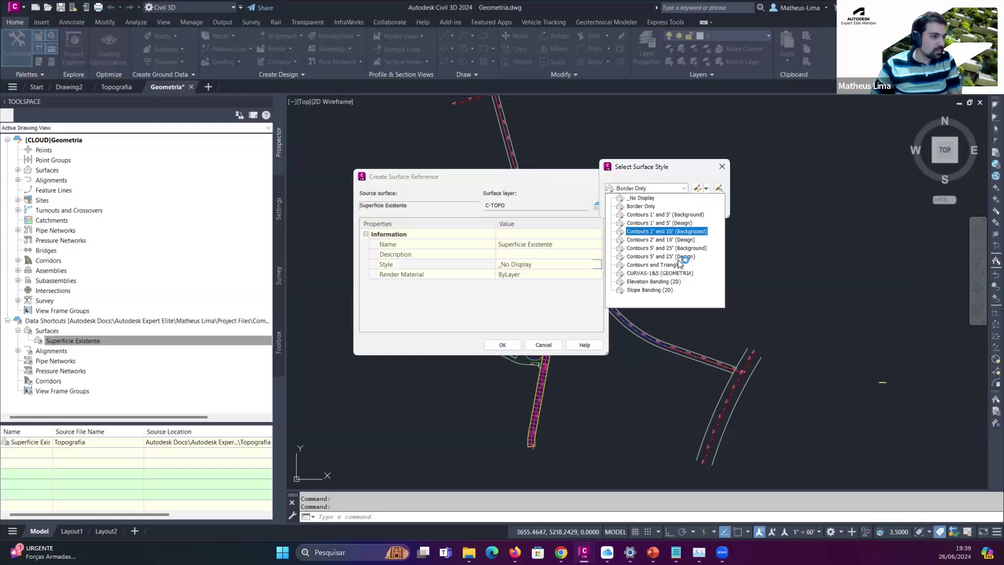
left_click(672, 272)
left_click(623, 208)
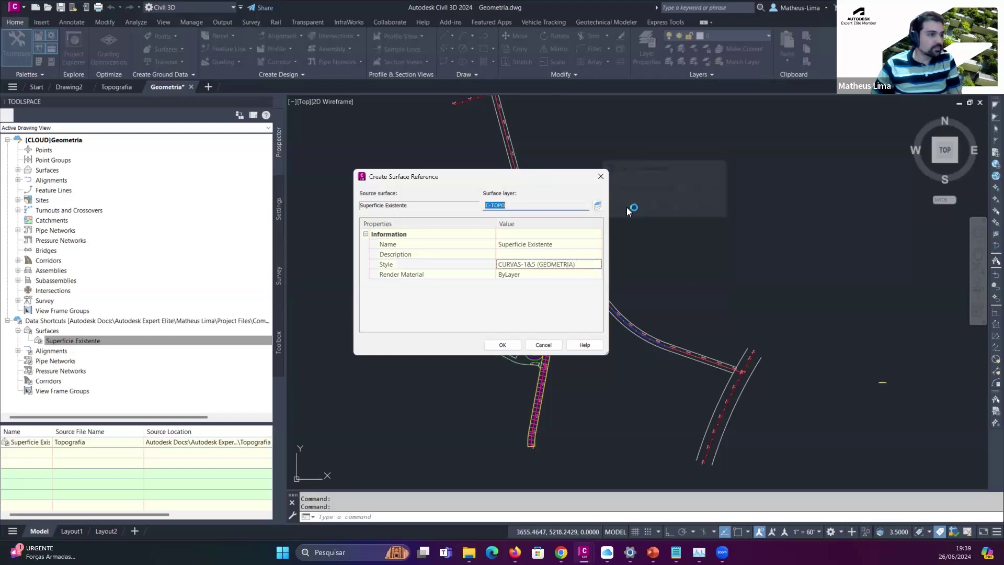
left_click(503, 344)
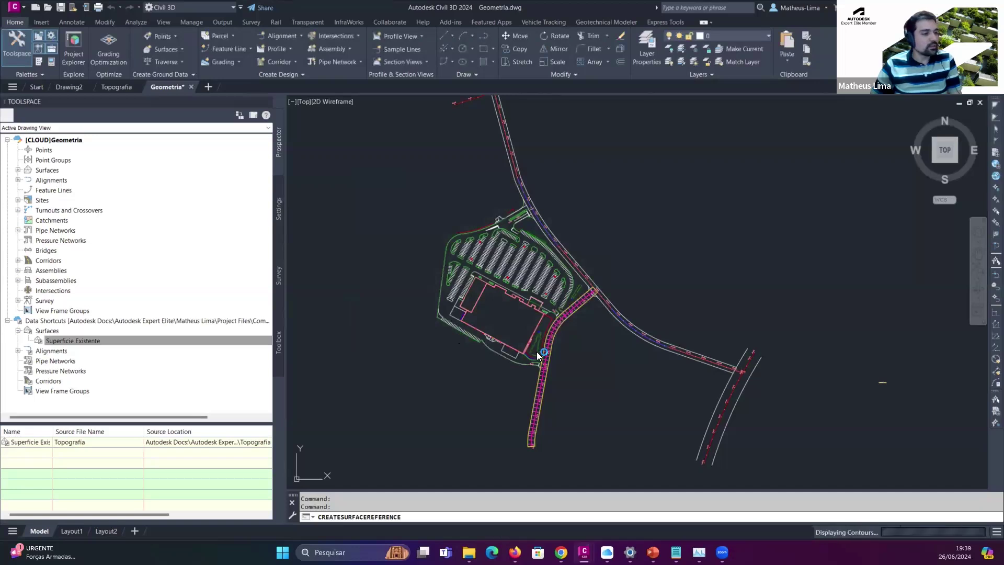
- Examine the referenced surface's contours, its entry in the Geometria drawing's Surfaces collection, and the operations available for it
middle_click_drag(643, 388, 636, 383)
scroll(536, 351, "up", 5)
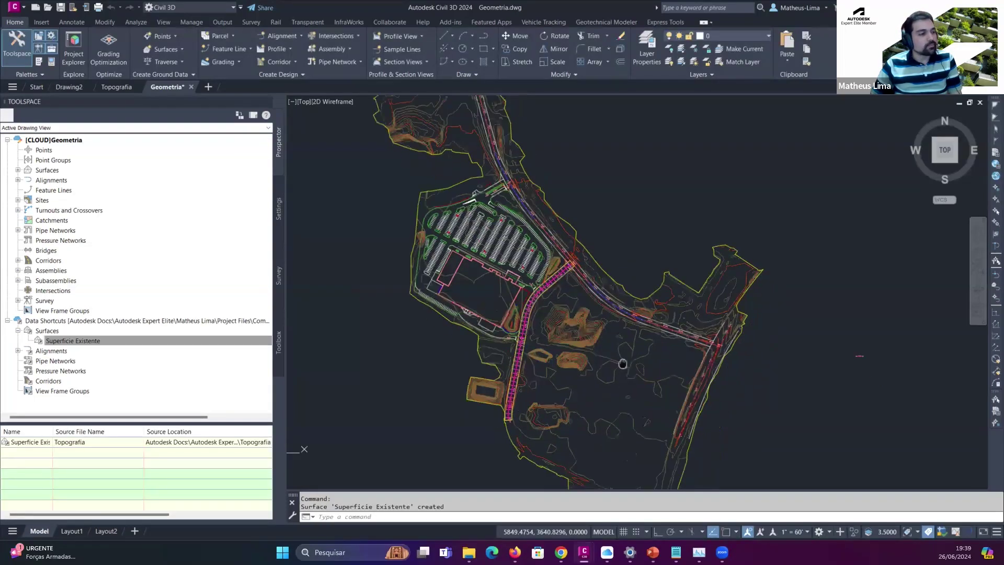
left_click(18, 170)
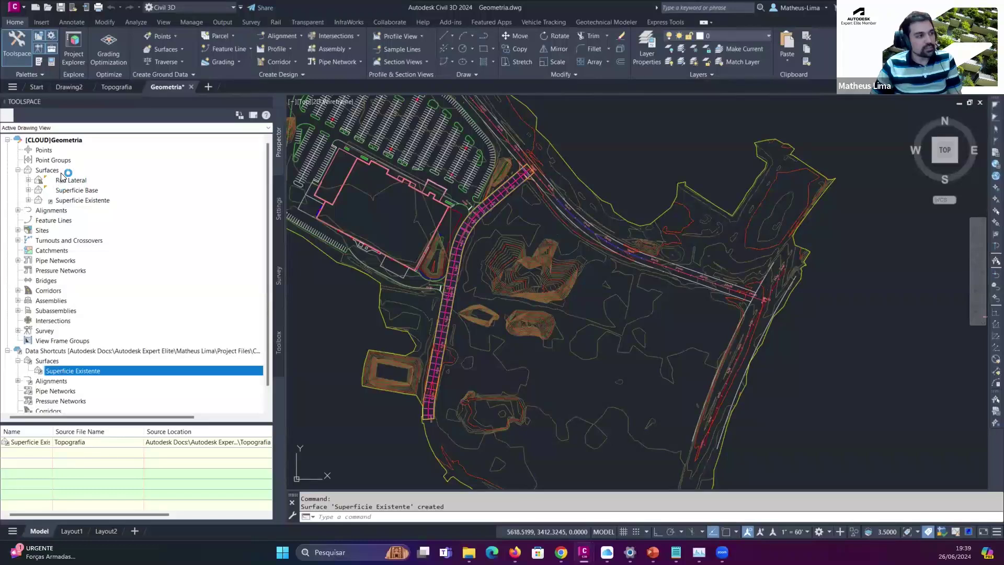
left_click(59, 202)
right_click(124, 199)
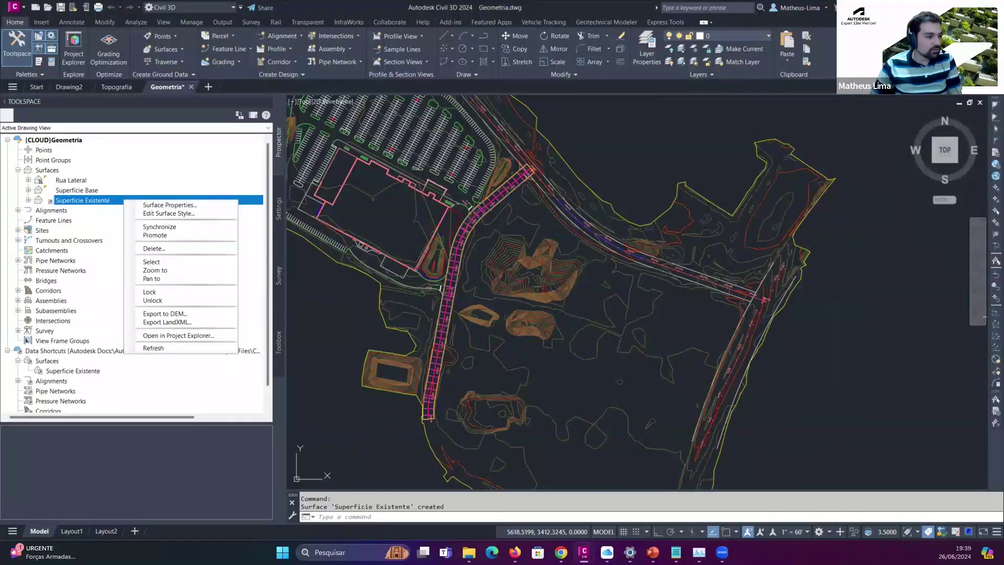
left_click(606, 312)
scroll(606, 313, "down", 5)
key("Escape")
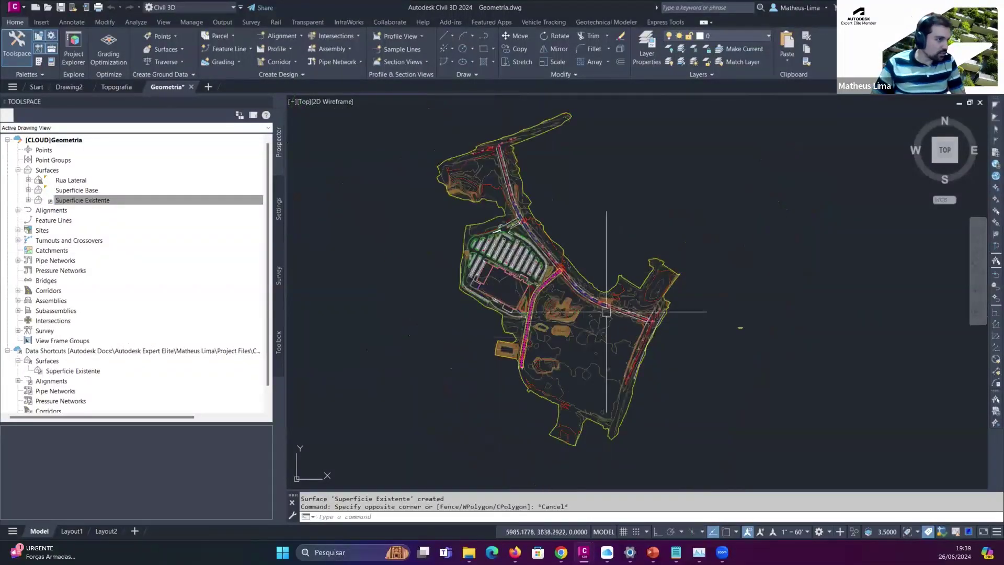
scroll(590, 253, "down", 2)
scroll(587, 278, "up", 2)
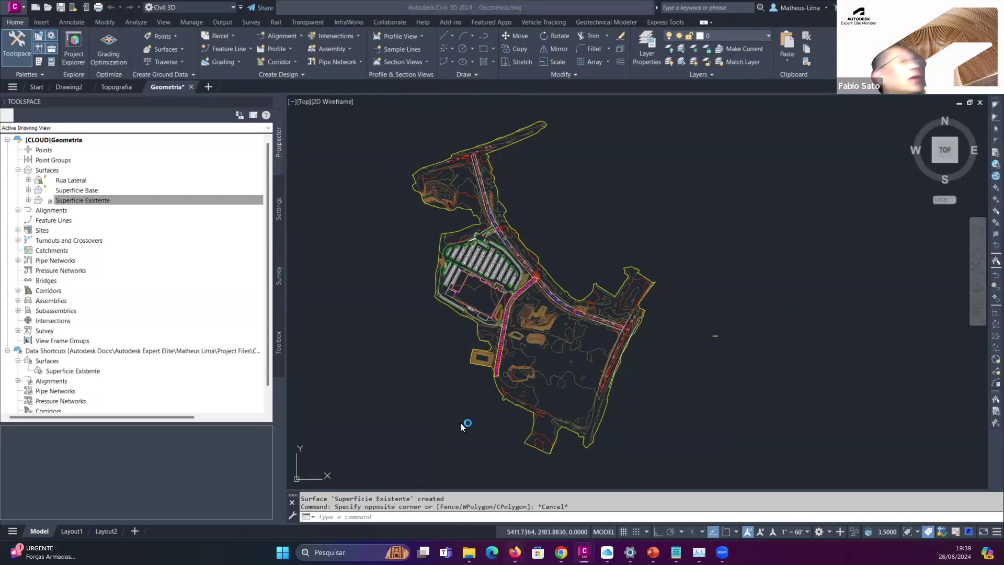
- Switch to Autodesk Docs, preview Geometria.dwg, compare it with the drawing open in Civil 3D, and close the preview
key("alt+Tab")
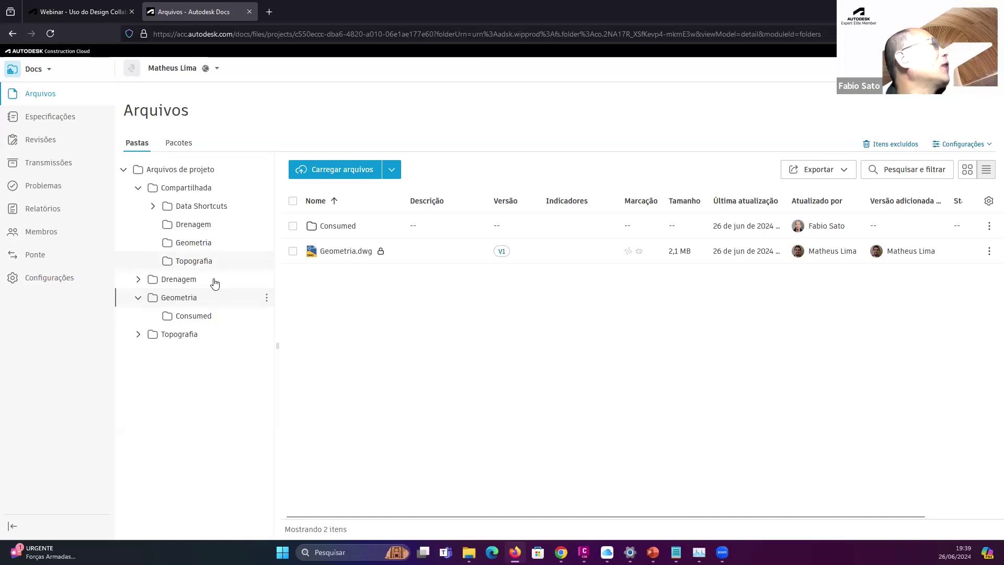
left_click(345, 252)
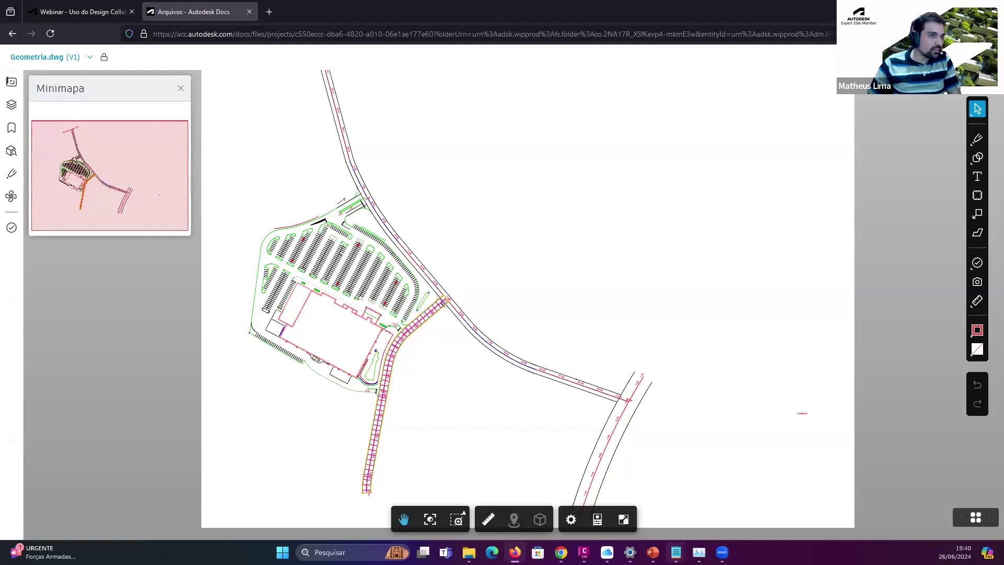
key("alt+Tab")
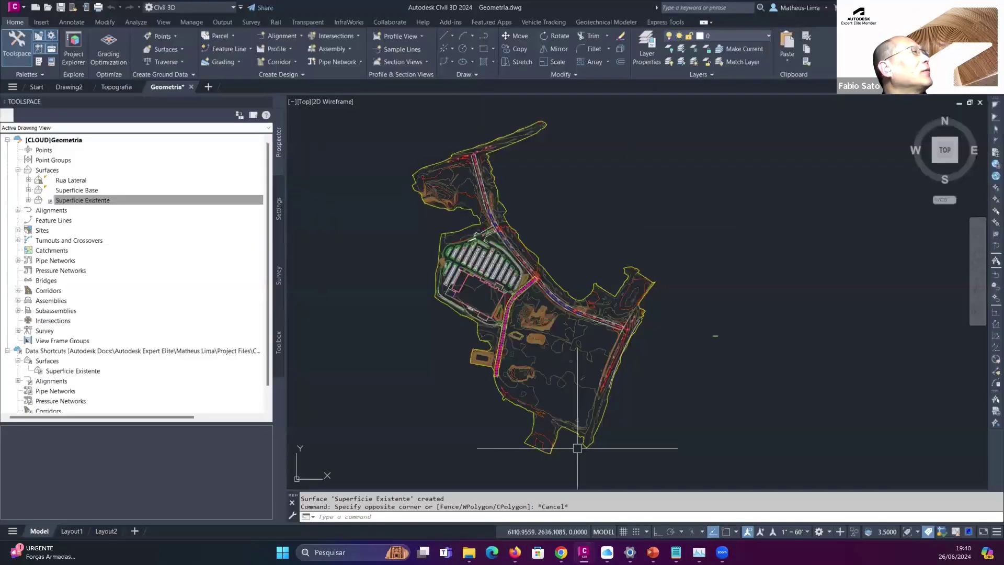
key("alt+Tab")
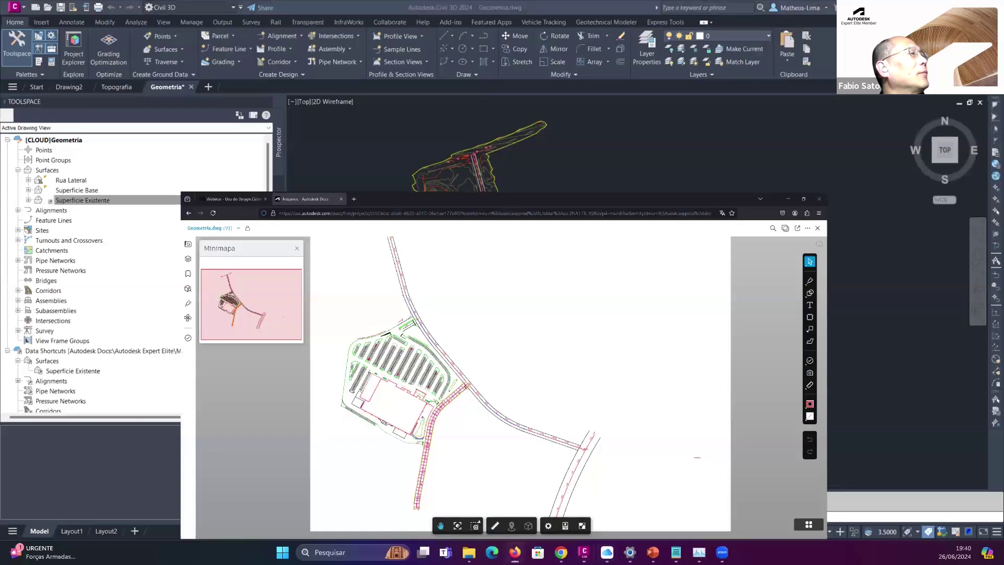
key("super+Up")
key("Escape")
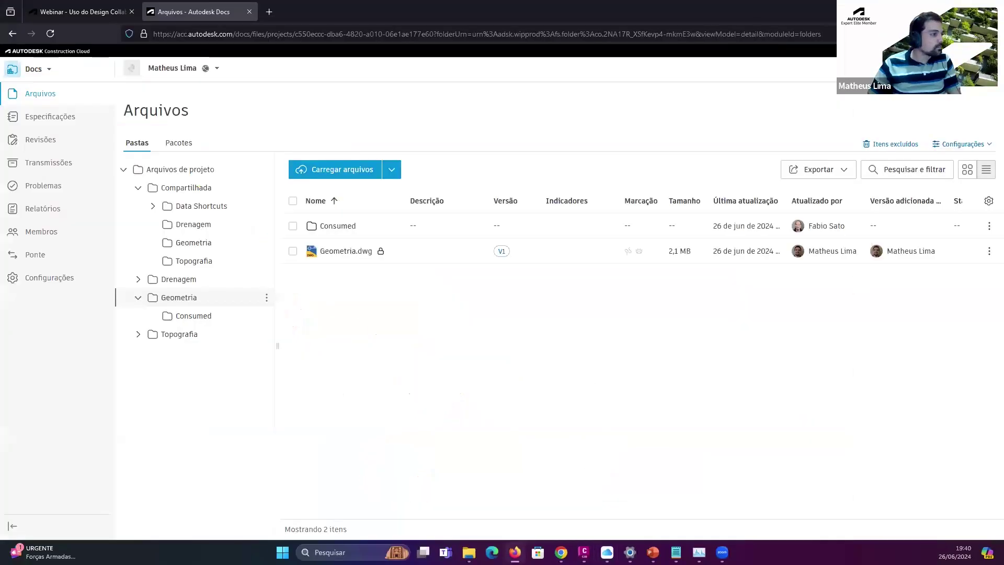
- Save the Geometria drawing in Civil 3D, check its version in Autodesk Docs, and return to Civil 3D
key("alt+Tab")
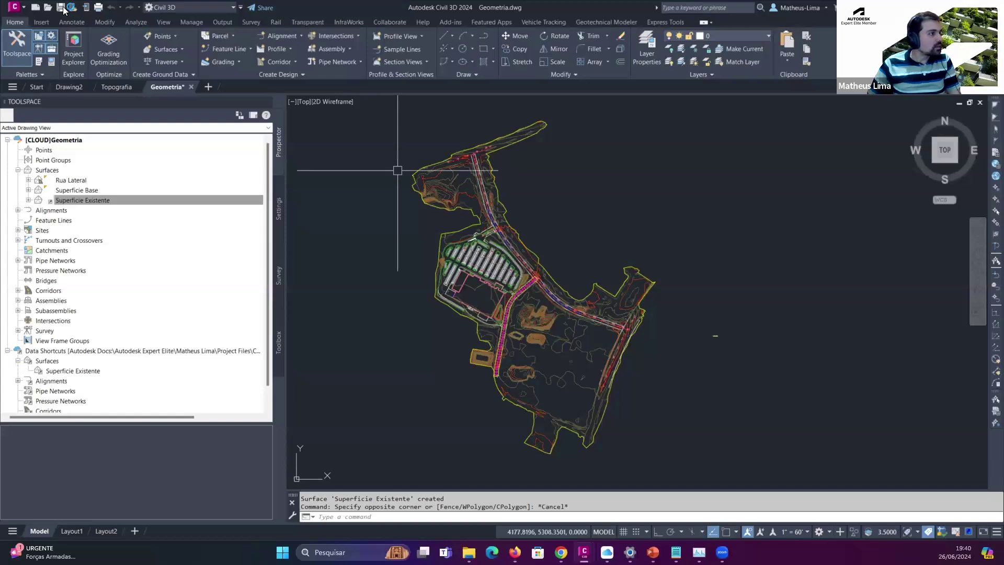
key("ctrl+s")
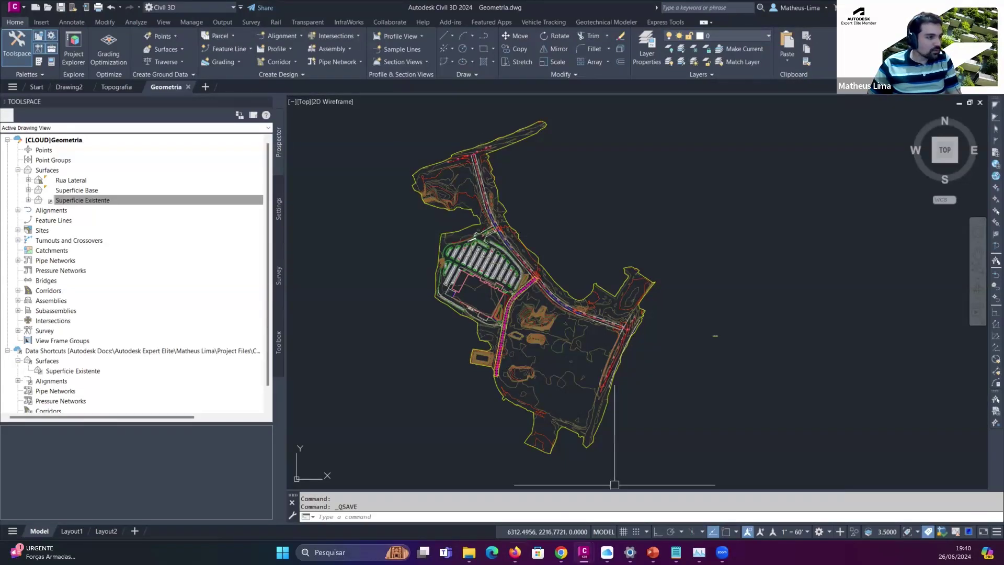
left_click(515, 552)
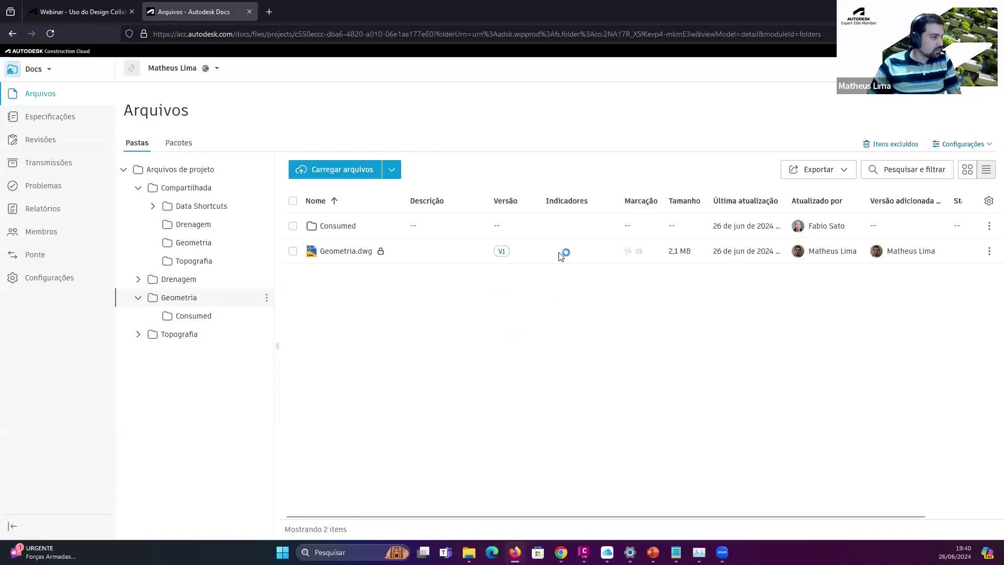
key("alt+Tab")
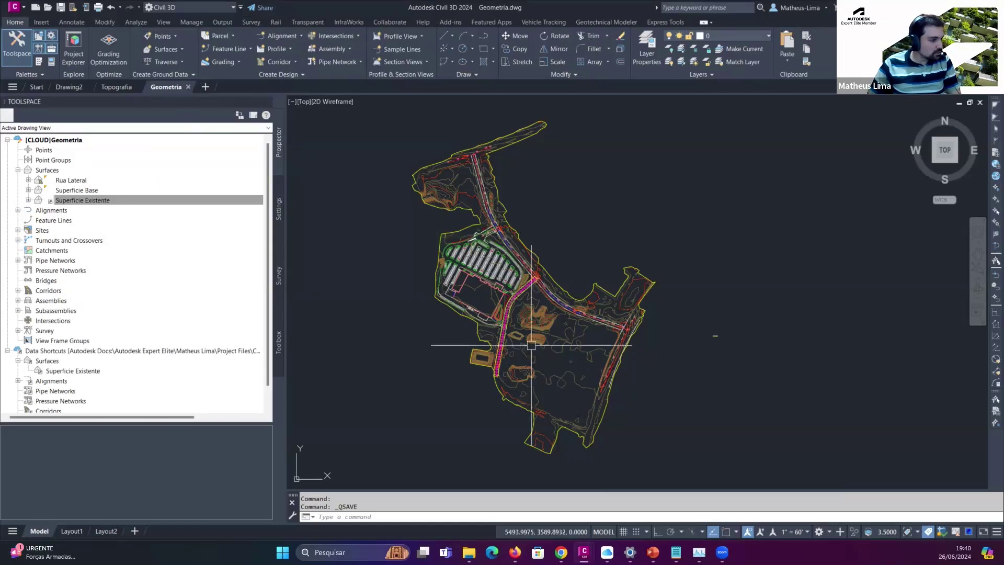
- Switch to Autodesk Docs, refresh the Geometria folder, and open the current version of Geometria.dwg for preview
key("alt+Tab")
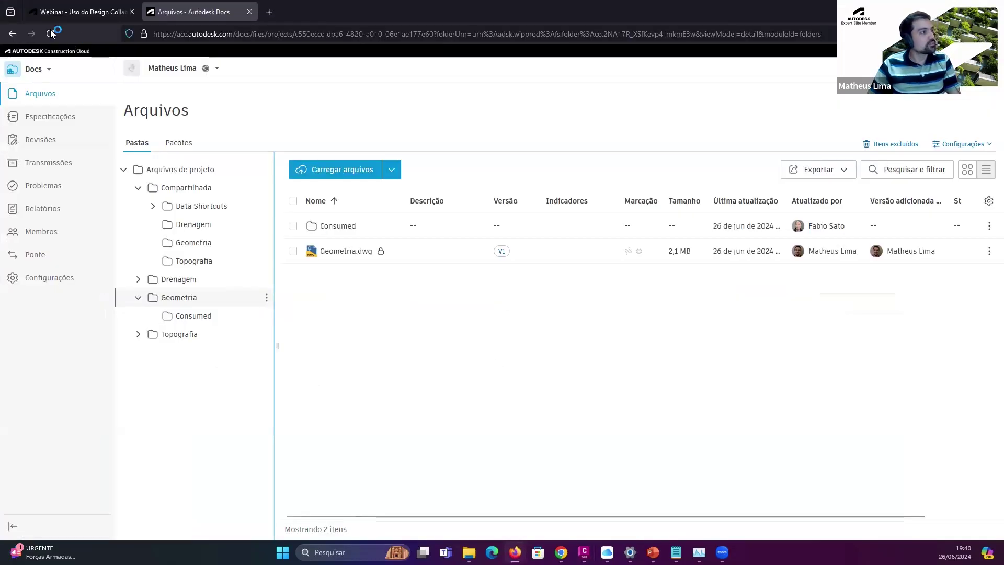
key("F5")
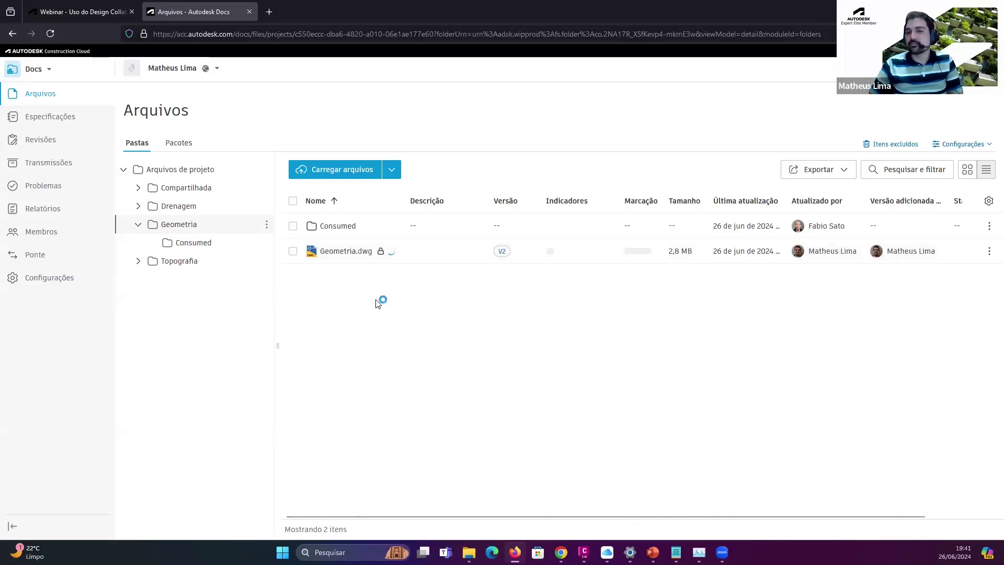
left_click(345, 252)
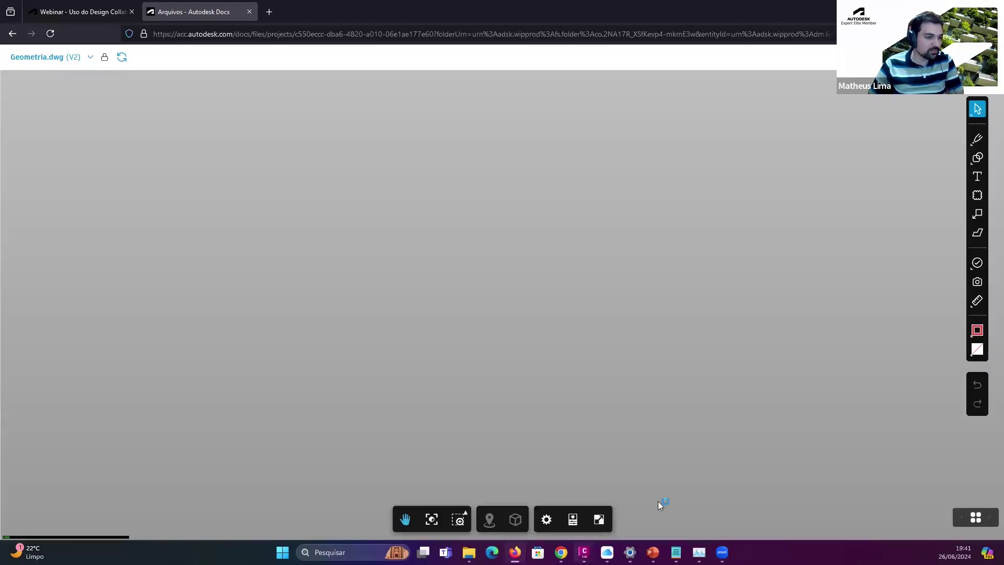
- Switch to Civil 3D, review the data shortcut categories in the Geometria drawing's Toolspace, and return to the Autodesk Docs preview
mouse_move(584, 552)
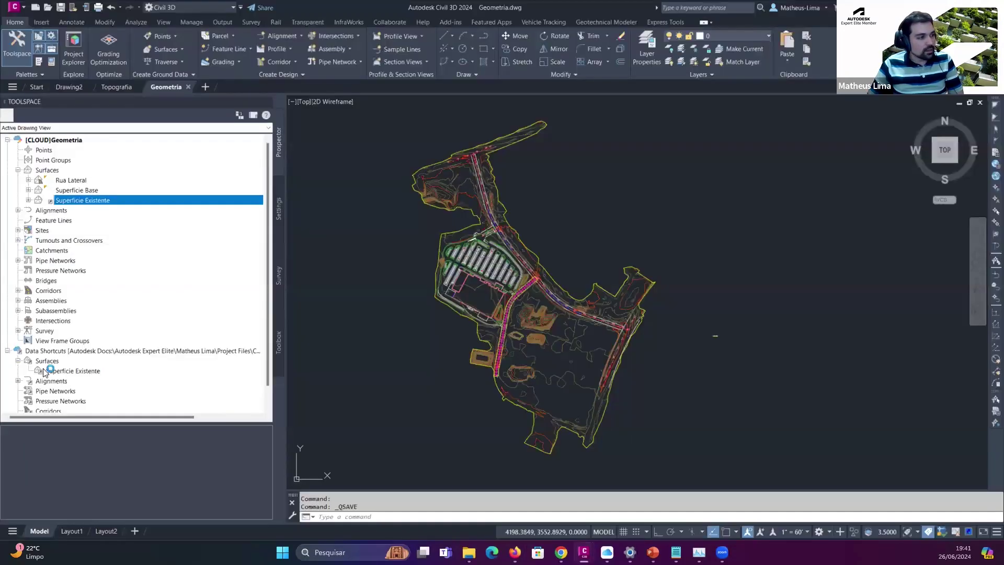
scroll(44, 364, "down", 1)
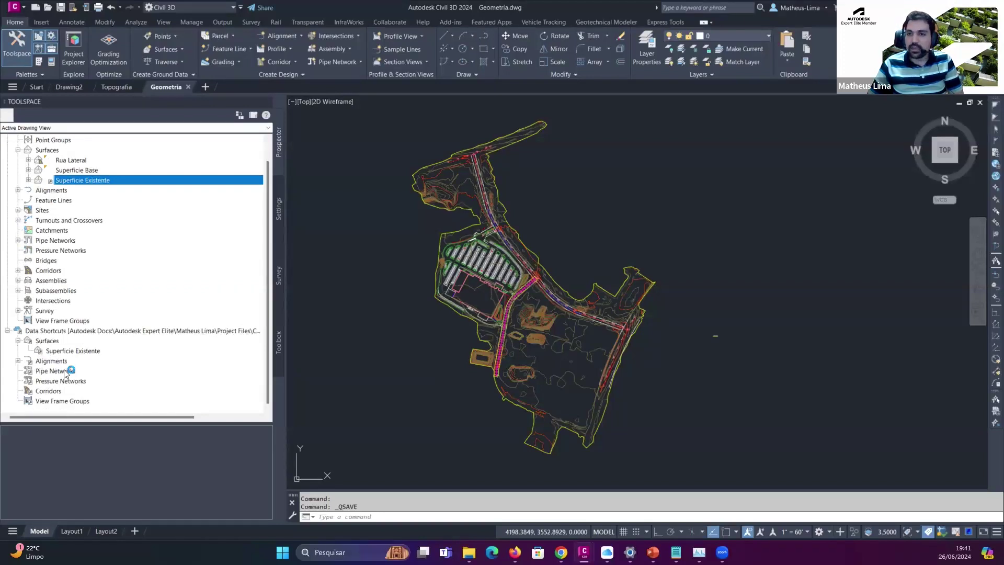
mouse_move(67, 370)
left_mouse_down()
mouse_move(108, 358)
mouse_move(321, 346)
left_mouse_up()
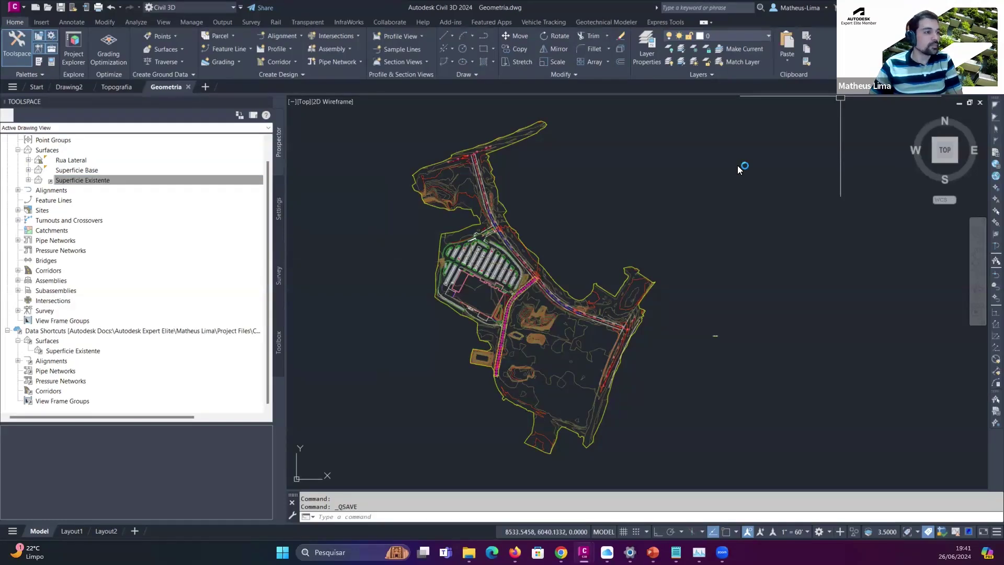
key("alt+Tab")
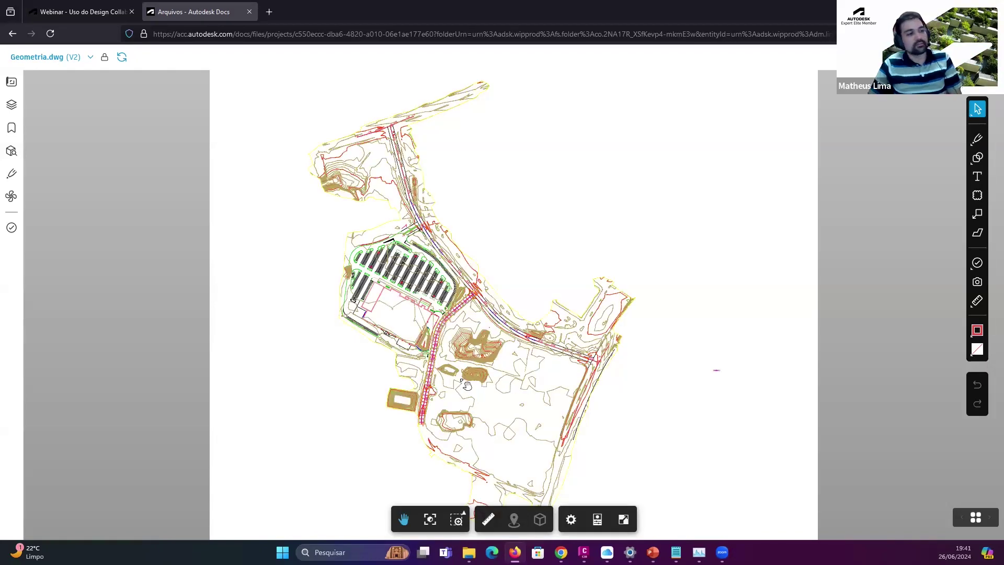
- Examine the surface contours, parking area and roads in the 2D preview of Geometria.dwg
scroll(460, 380, "up", 2)
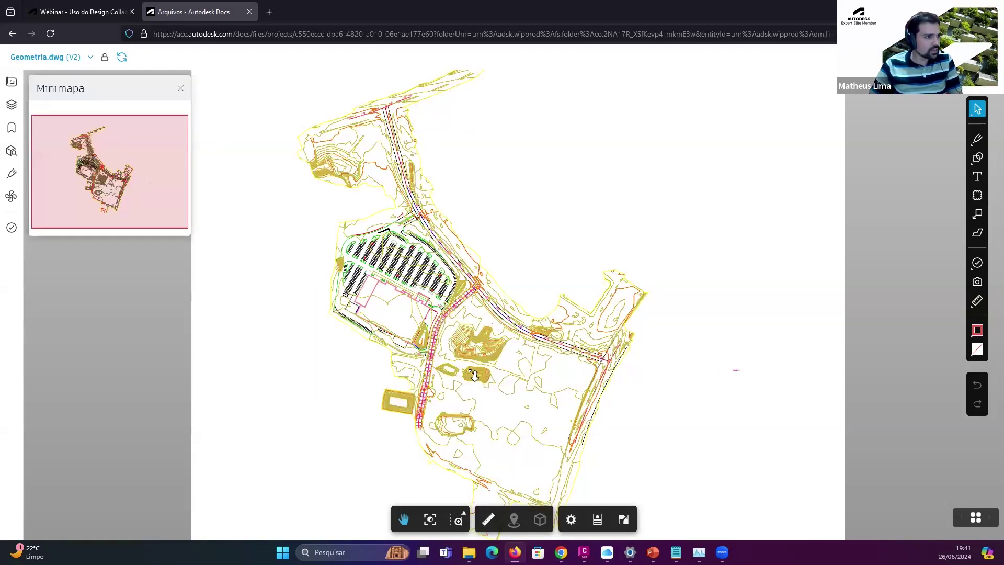
scroll(501, 330, "up", 1)
scroll(479, 314, "up", 1)
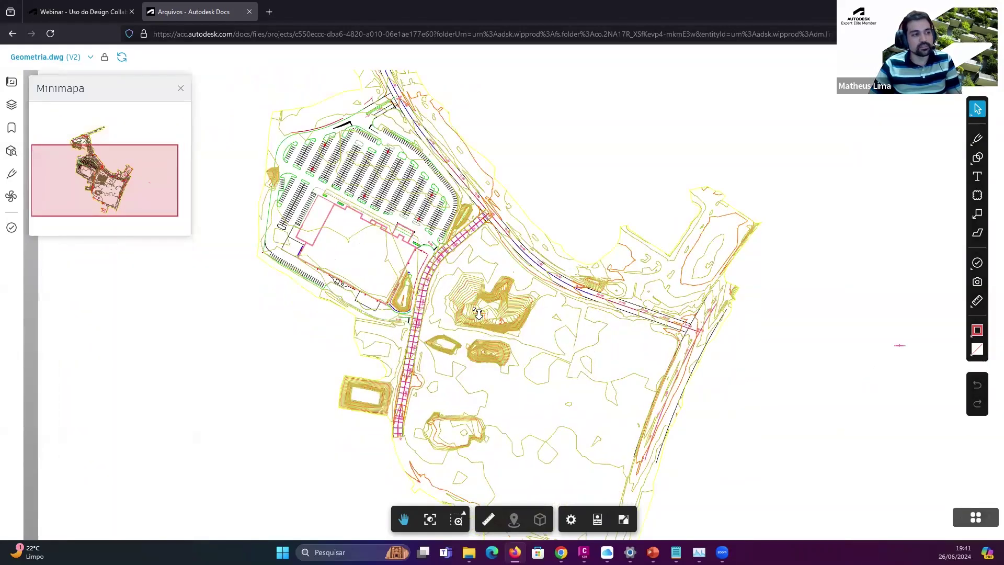
scroll(481, 320, "up", 1)
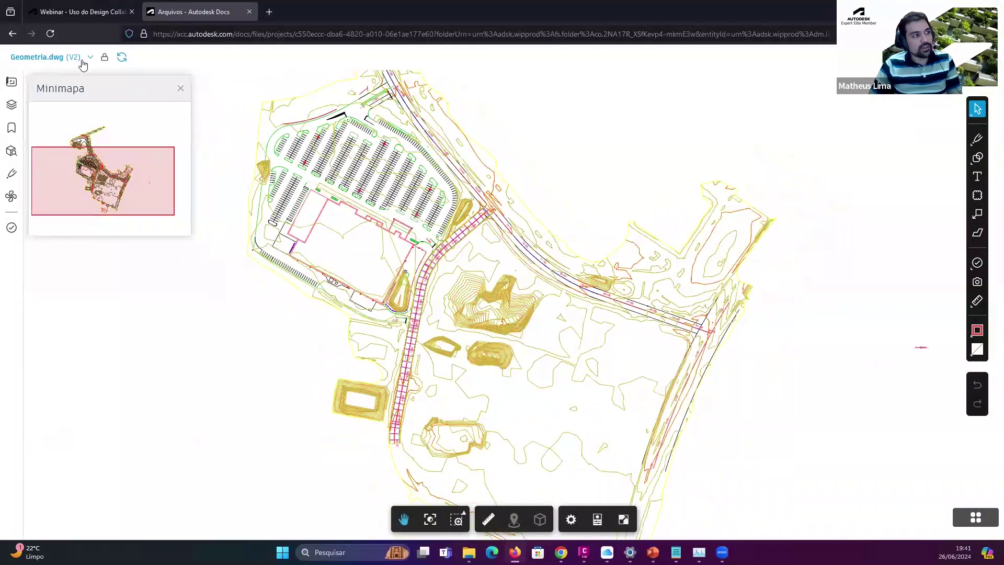
scroll(407, 241, "down", 1)
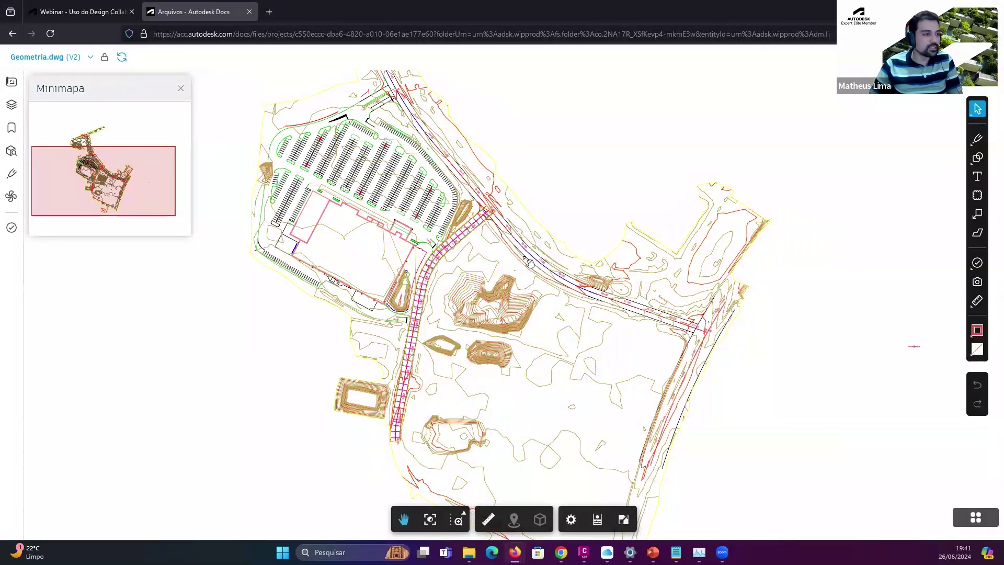
scroll(538, 264, "down", 1)
scroll(539, 268, "down", 1)
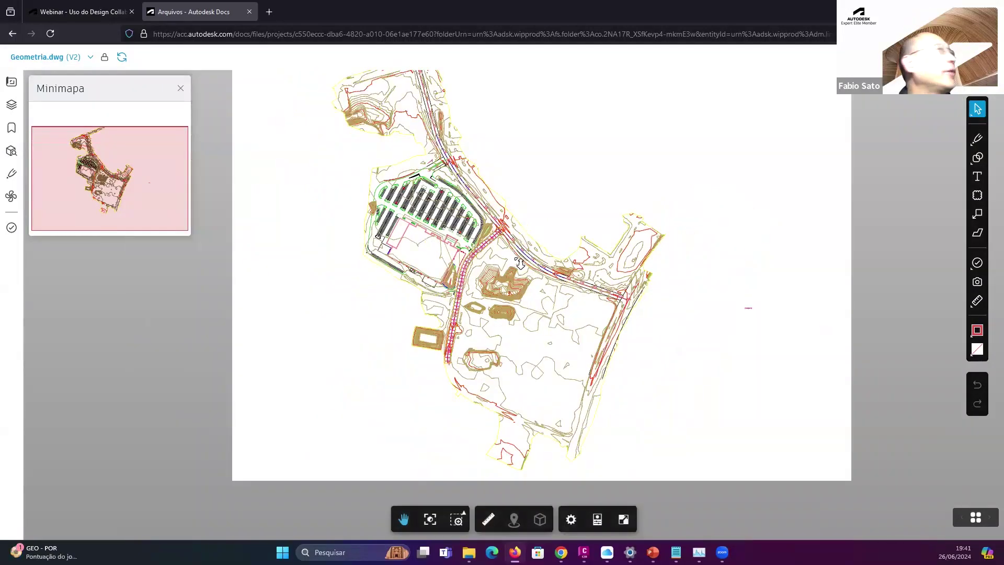
scroll(520, 264, "down", 1)
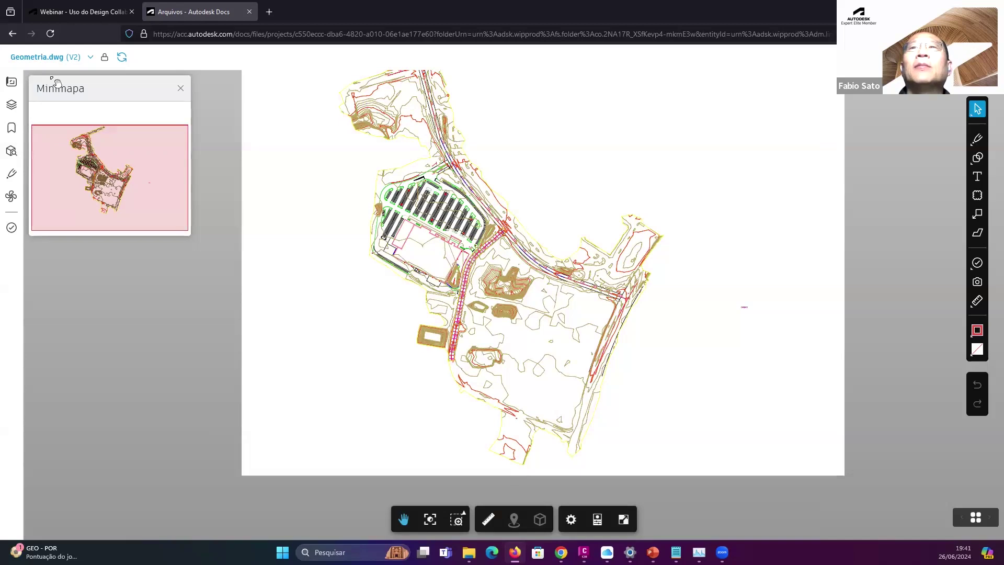
- List the 3D views available for Geometria.dwg and open 3D View
left_click(11, 105)
left_click(11, 82)
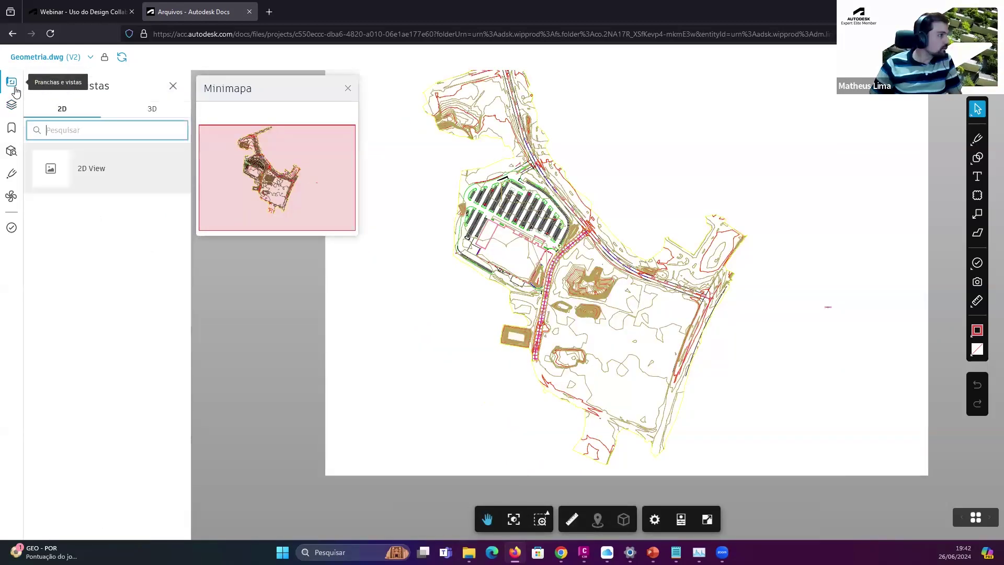
left_click(165, 116)
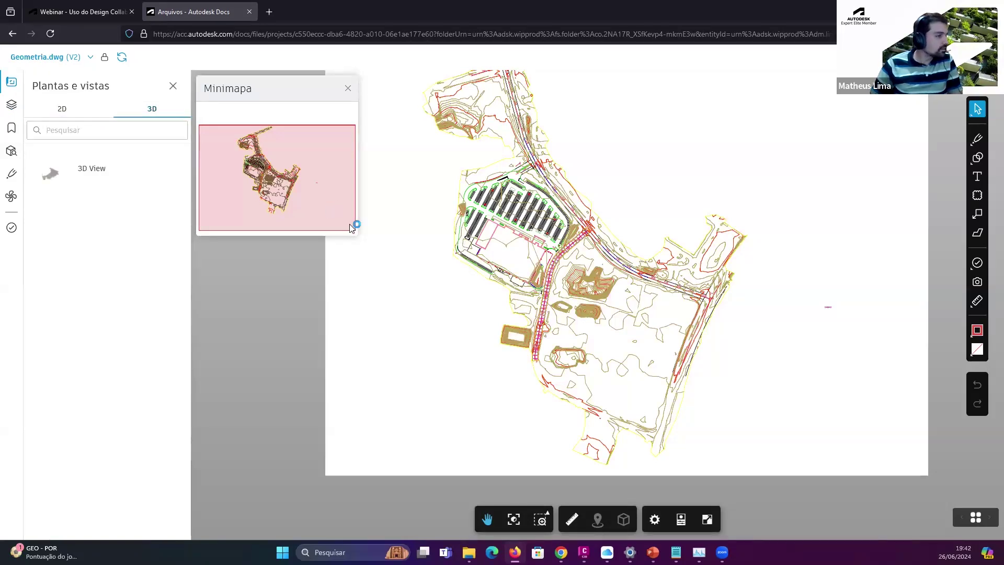
left_click(88, 175)
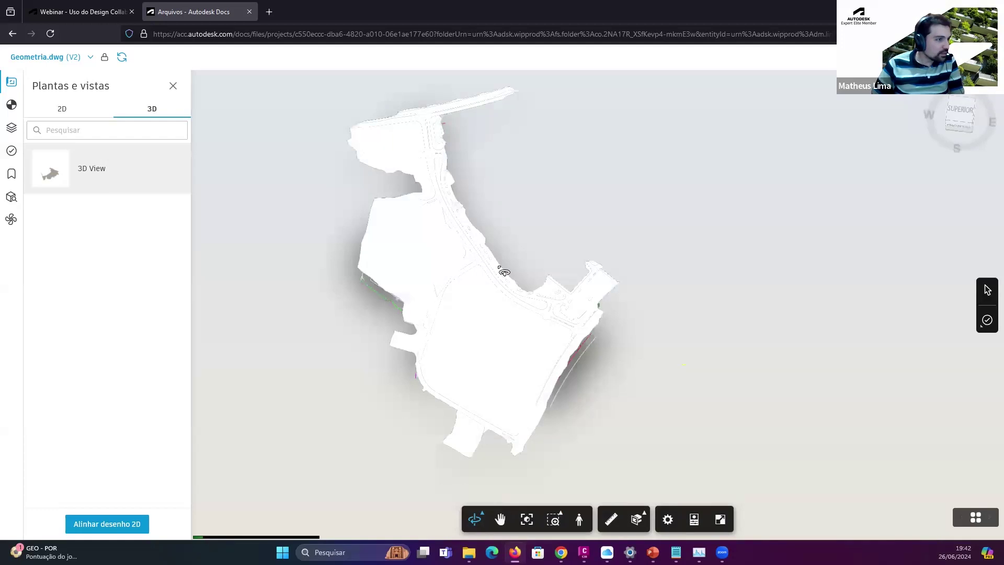
- Examine the terrain surface in the 3D view, including its relief and position relative to the parking area and road linework
left_click_drag(459, 264, 500, 272)
scroll(572, 233, "up", 3)
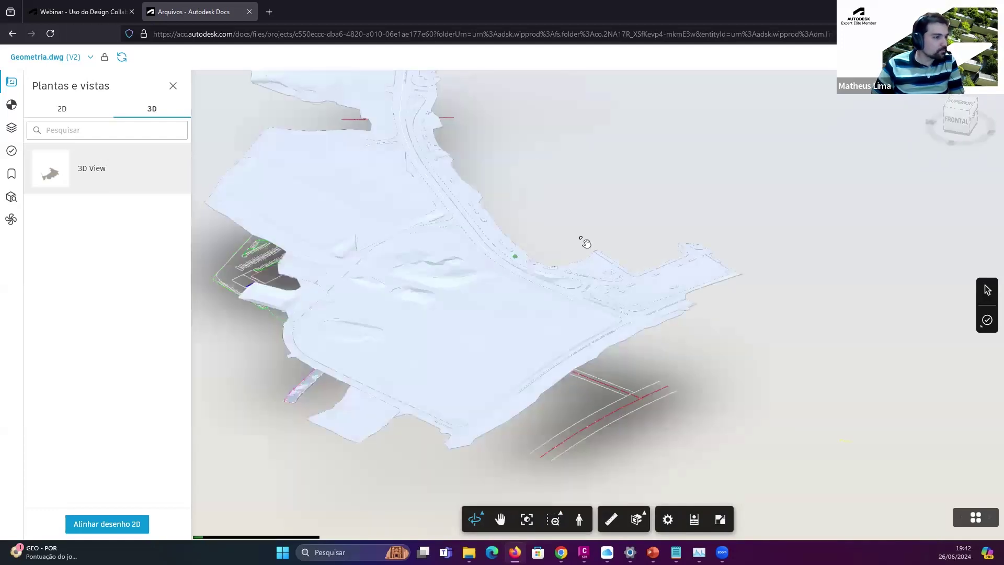
scroll(570, 265, "up", 2)
scroll(591, 277, "up", 2)
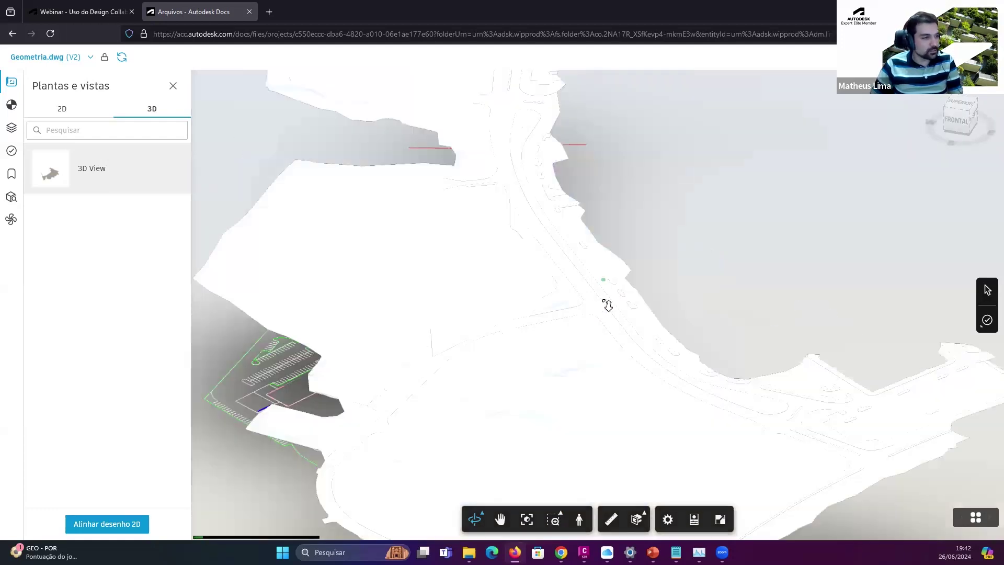
scroll(701, 315, "up", 2)
scroll(699, 264, "down", 2)
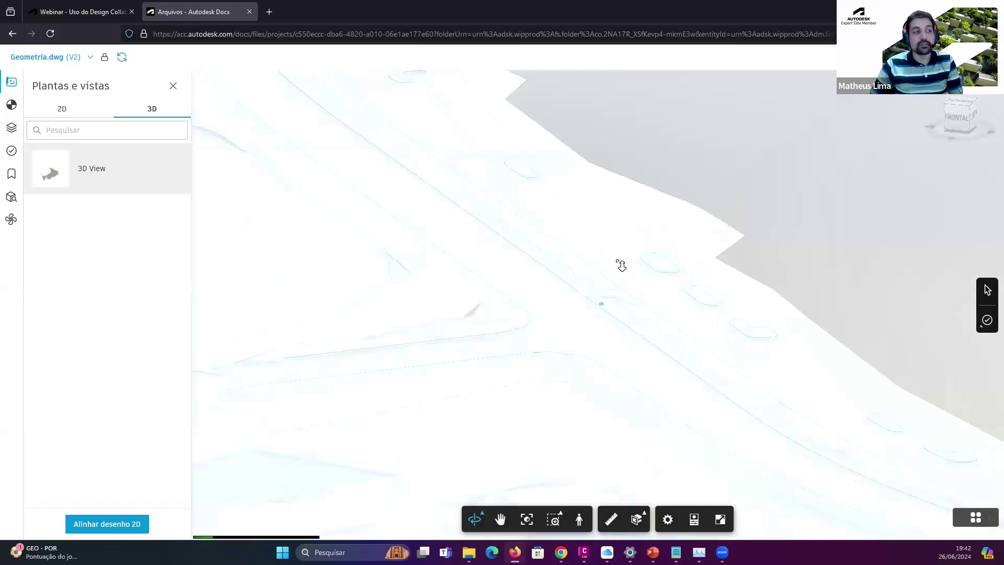
scroll(664, 248, "down", 2)
scroll(664, 248, "down", 2)
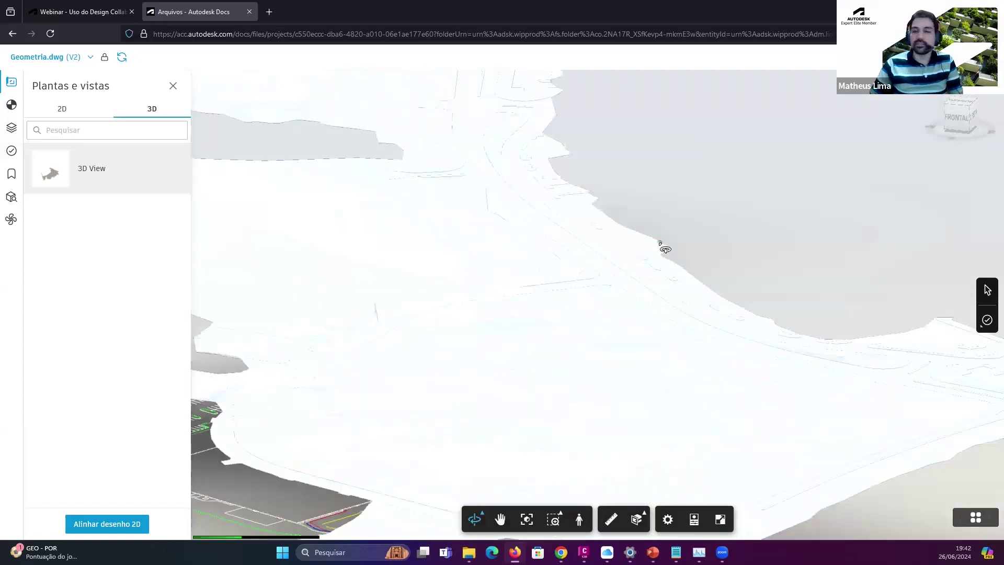
scroll(664, 248, "down", 2)
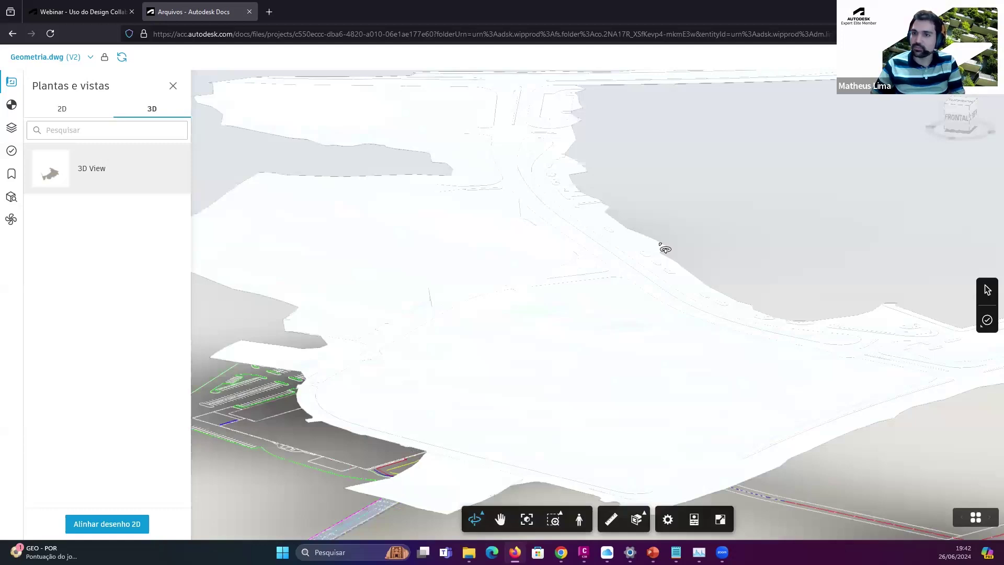
scroll(664, 248, "down", 2)
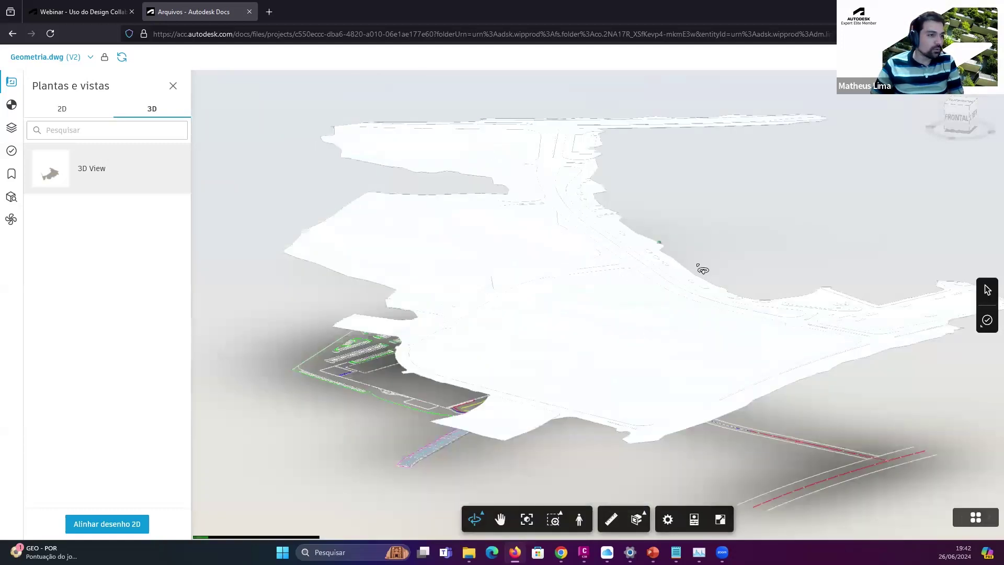
scroll(768, 264, "down", 1)
left_click_drag(797, 269, 646, 218)
left_click_drag(568, 205, 724, 67)
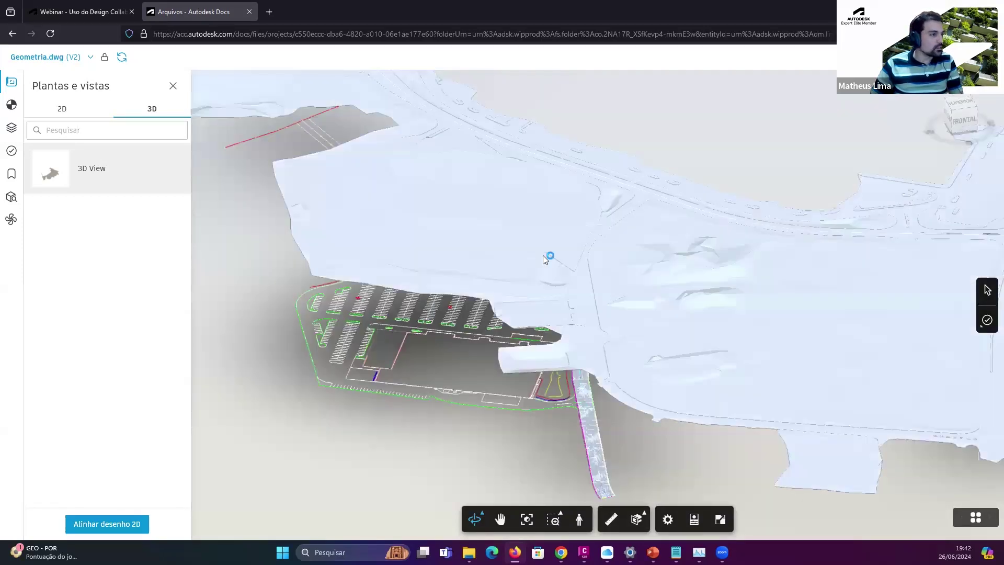
- Close the Geometria.dwg preview, expand the Compartilhada folder, and switch to the Geometria drawing in Civil 3D
key("alt+Left")
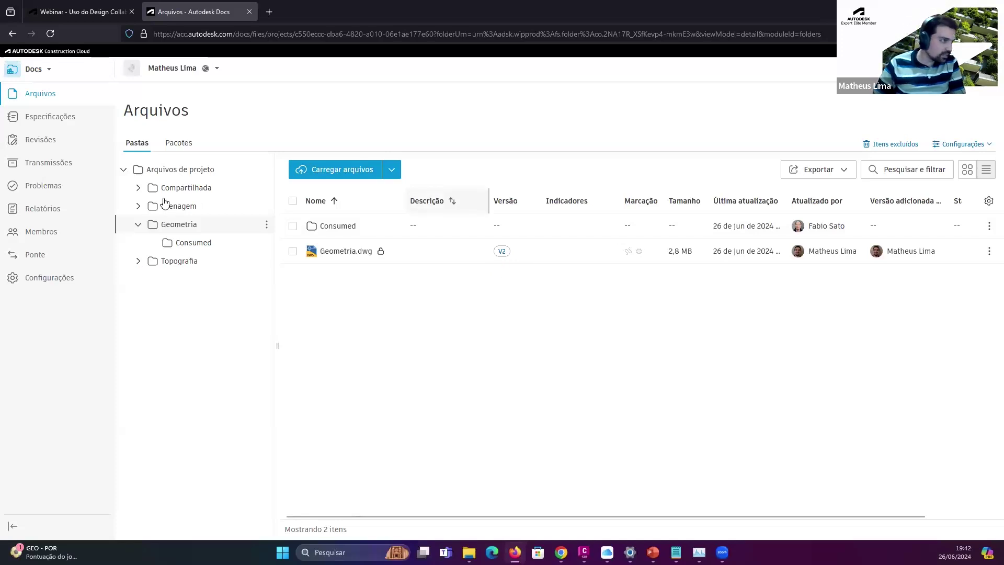
left_click(138, 188)
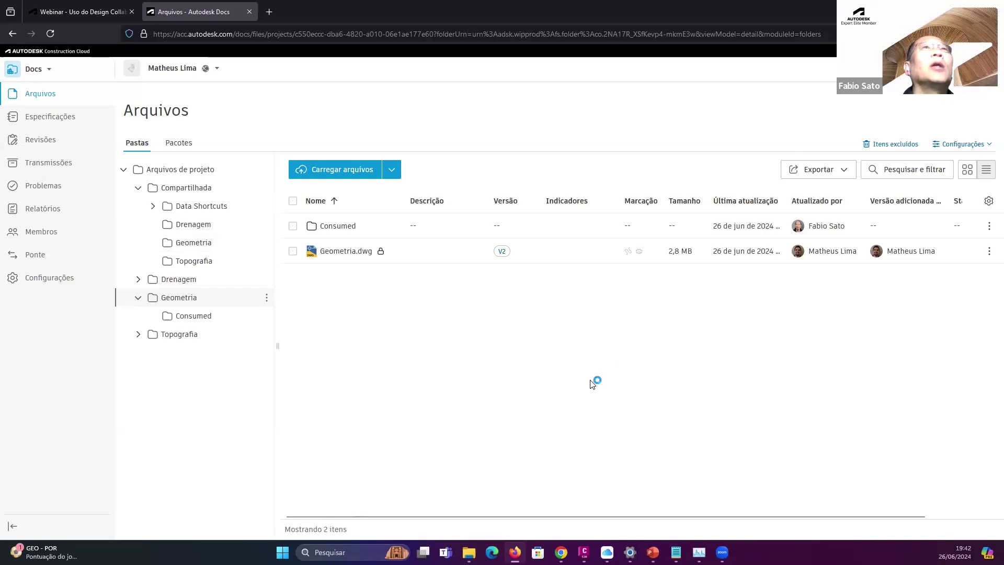
mouse_move(653, 553)
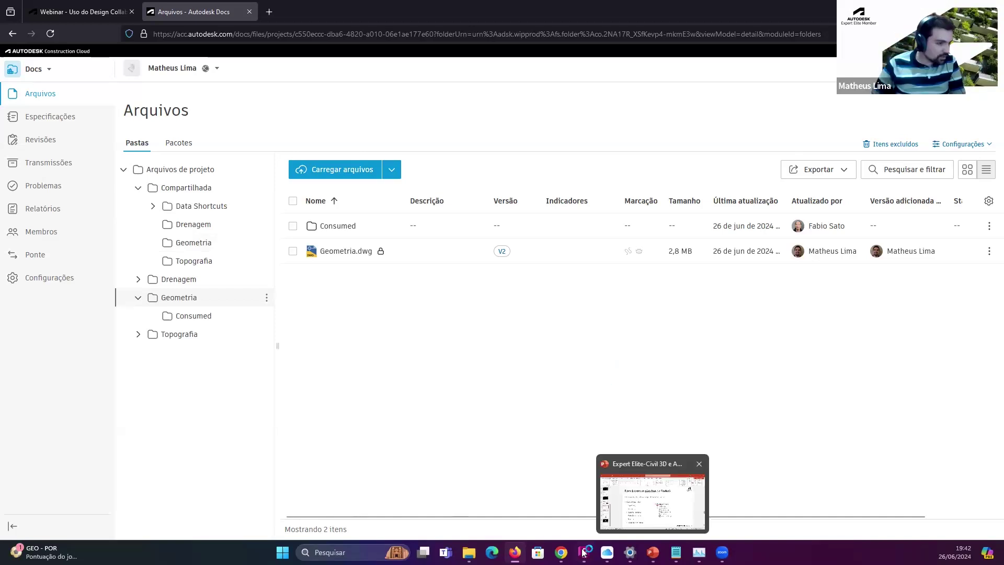
mouse_move(583, 552)
left_click(695, 499)
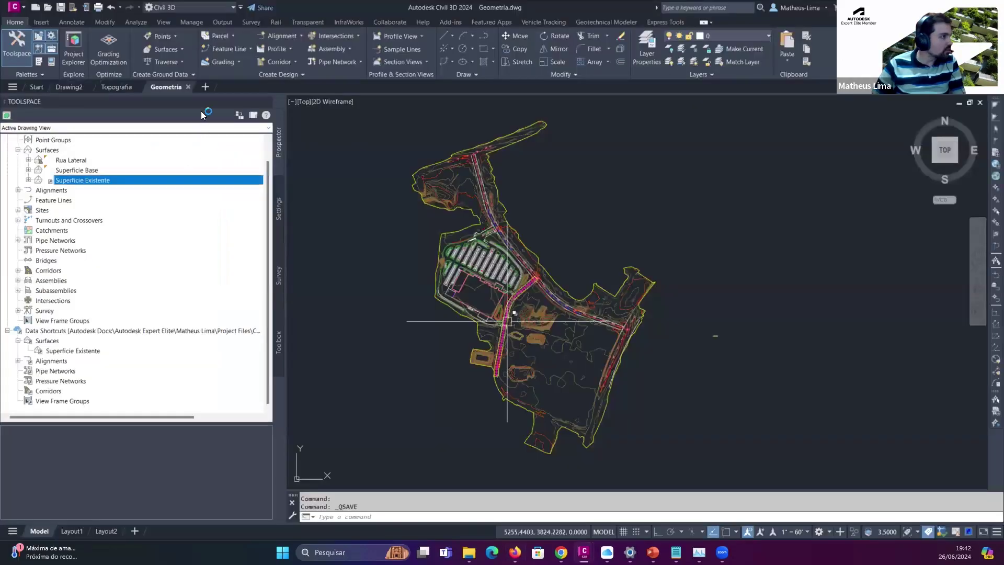
- Return to Autodesk Docs in the browser and switch to the project's Design Collaboration module
key("alt+Tab")
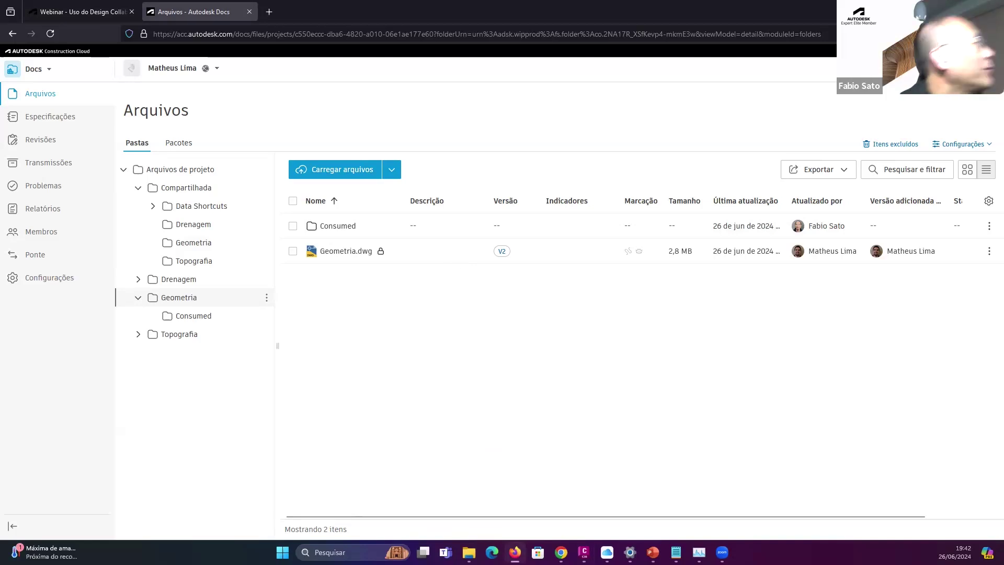
left_click(47, 72)
left_click(92, 166)
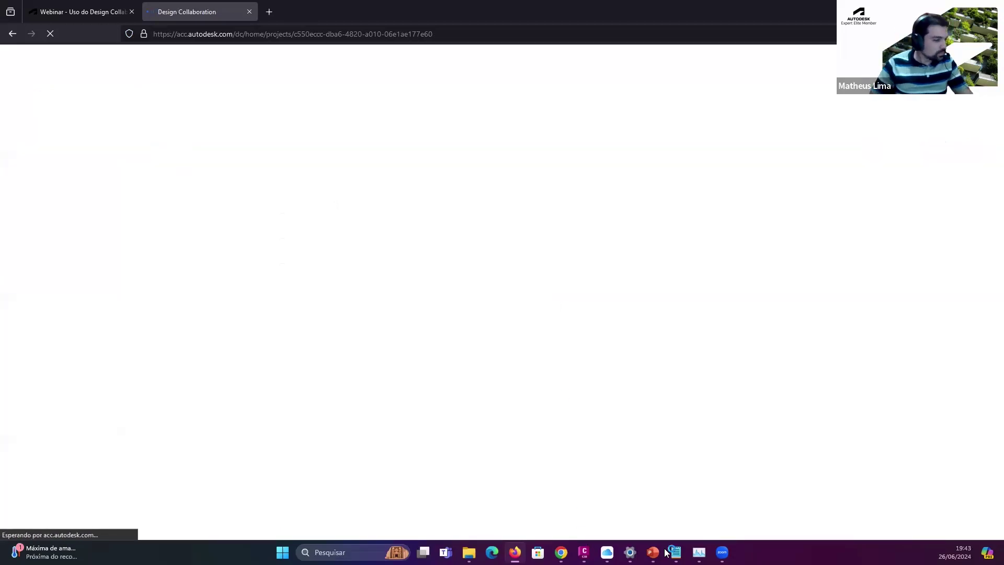
- Switch to Civil 3D and close the Geometria and Topografia drawings
mouse_move(586, 552)
left_click(692, 499)
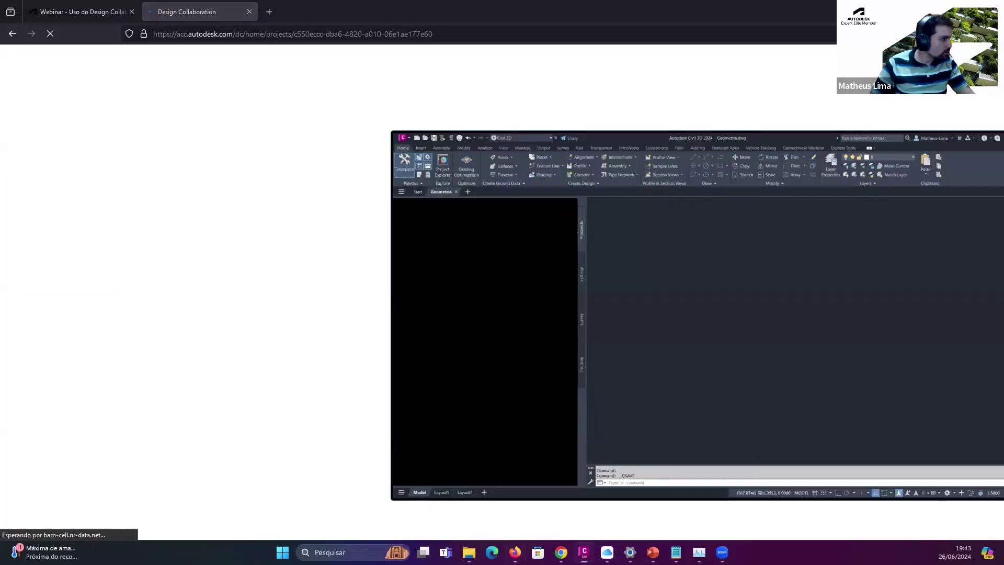
left_click(187, 87)
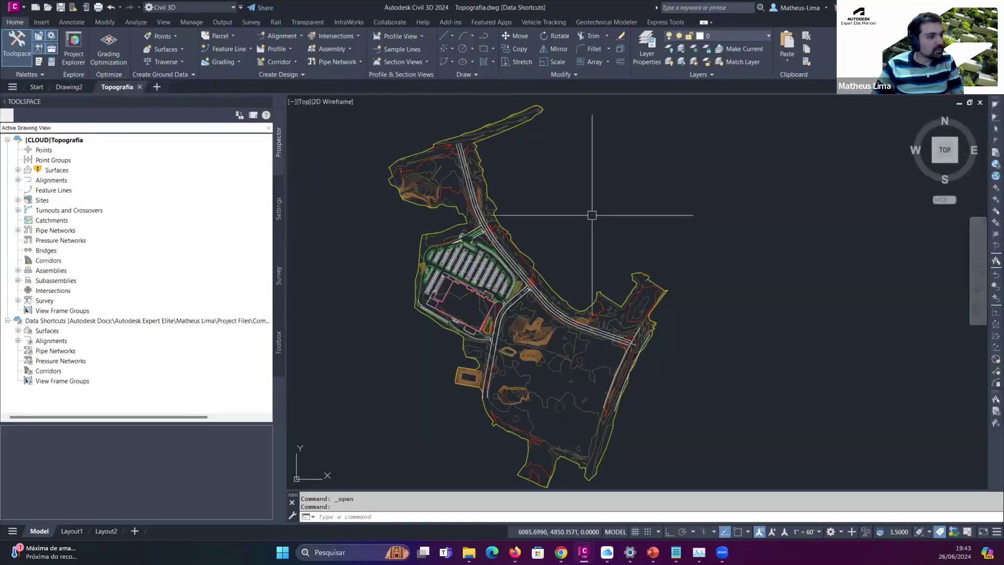
left_click(140, 87)
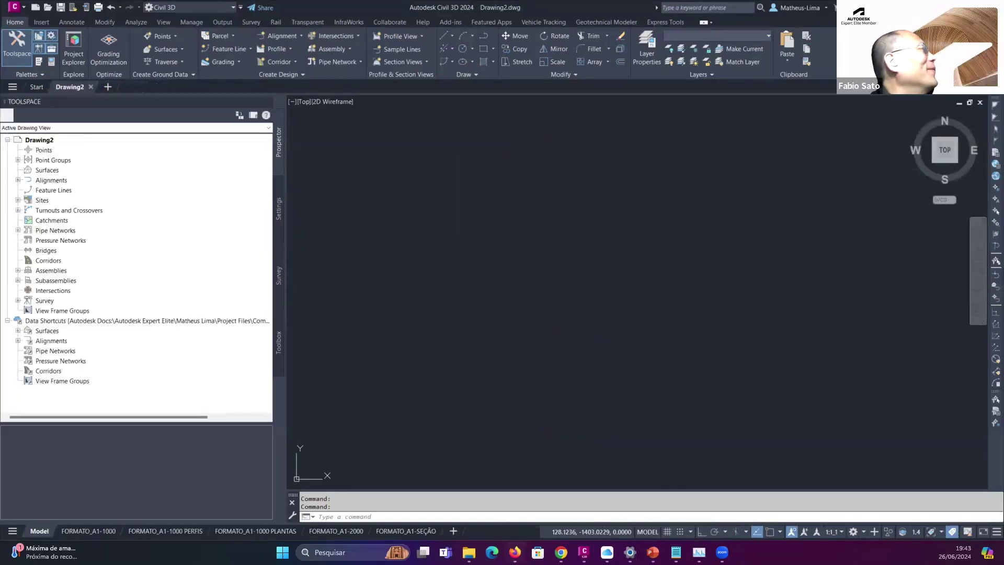
- Return to Design Collaboration and expand the project timeline into separate Geometria, Topografia and Drenagem team rows
key("alt+Tab")
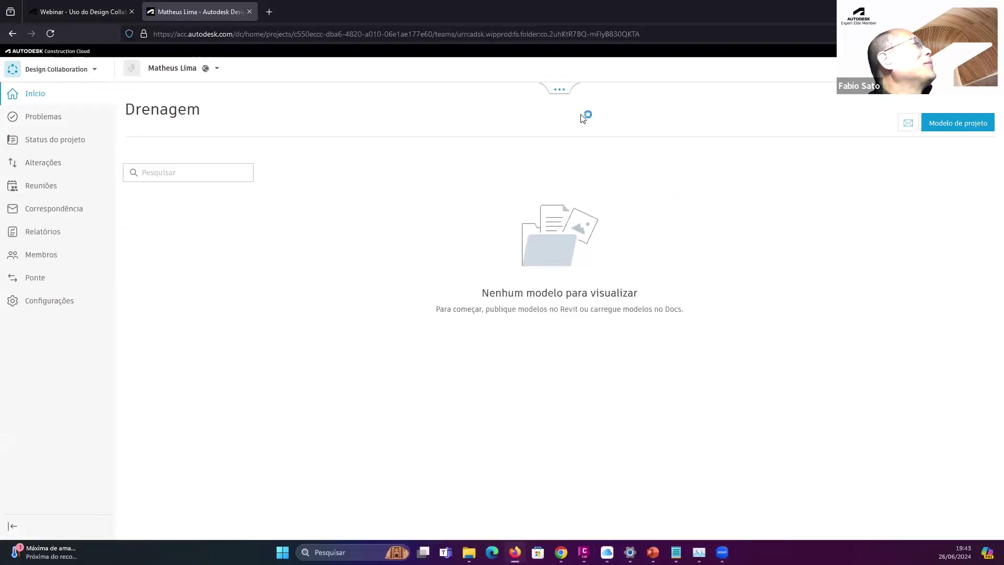
left_click(560, 91)
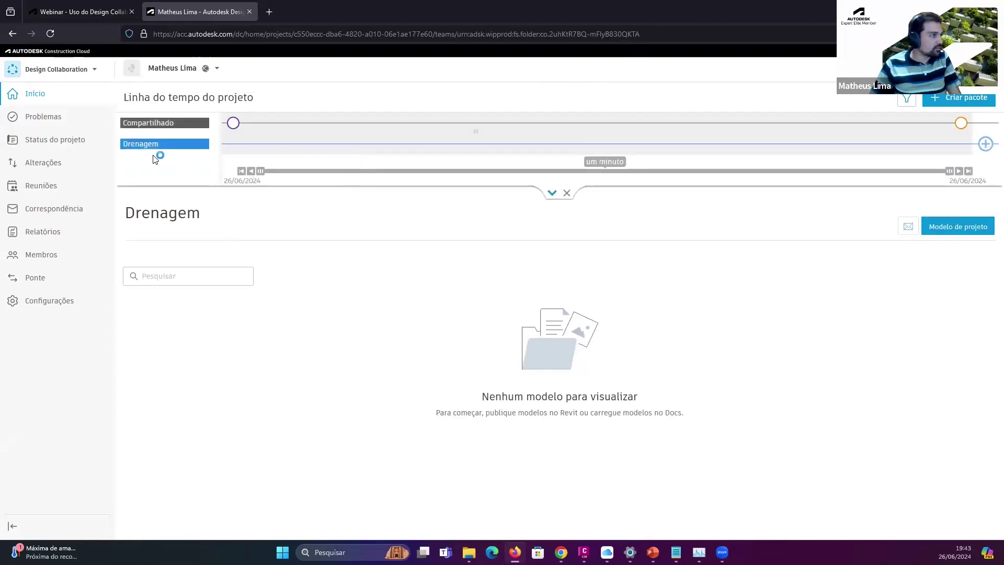
left_click(552, 193)
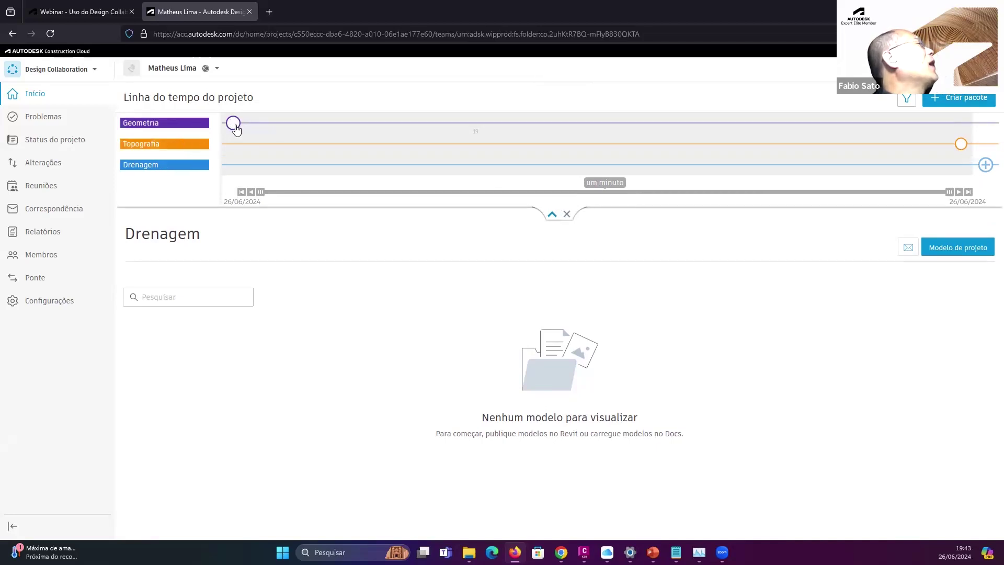
- Make Topografia the active team on the project timeline and switch to the empty Drawing2 in Civil 3D
mouse_move(236, 129)
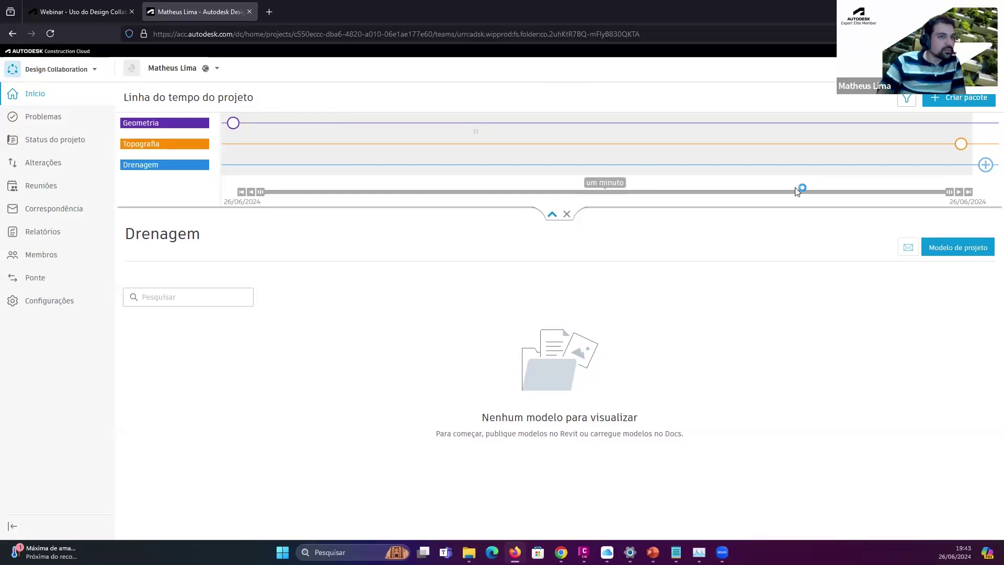
left_click(170, 149)
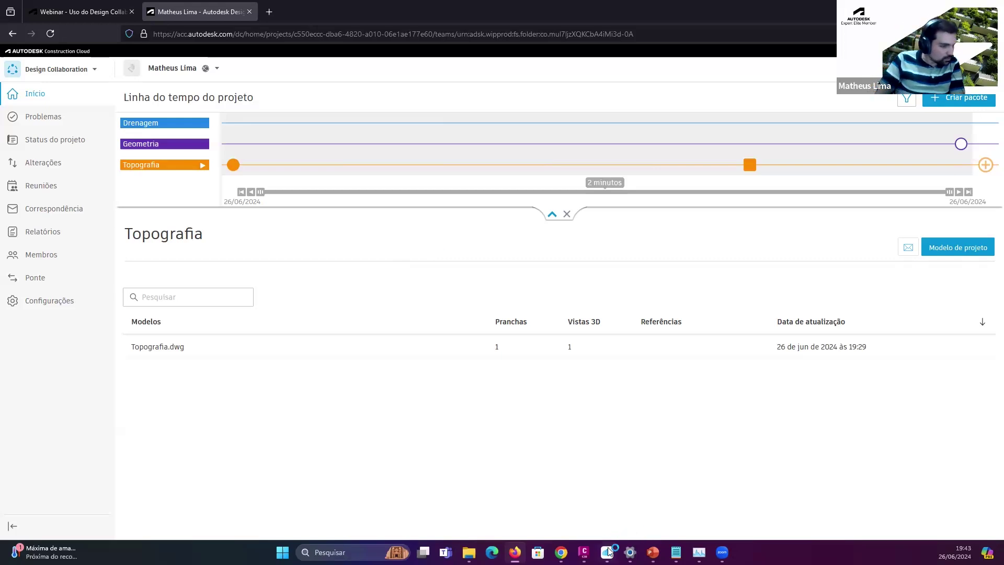
mouse_move(583, 551)
left_click(600, 505)
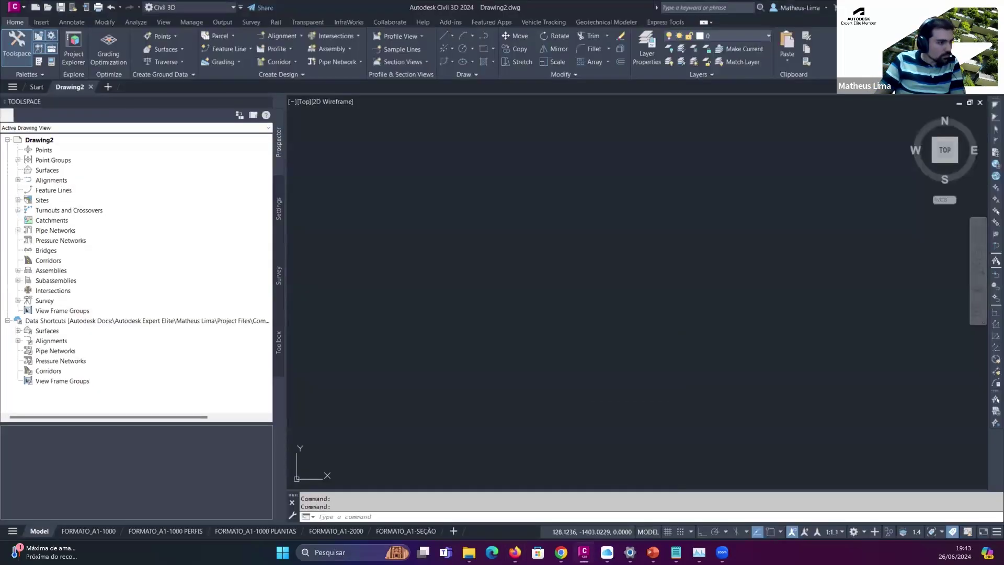
- Open the Topografia drawing in Civil 3D from the Topografia folder under the project's Project Files in File Explorer
mouse_move(468, 552)
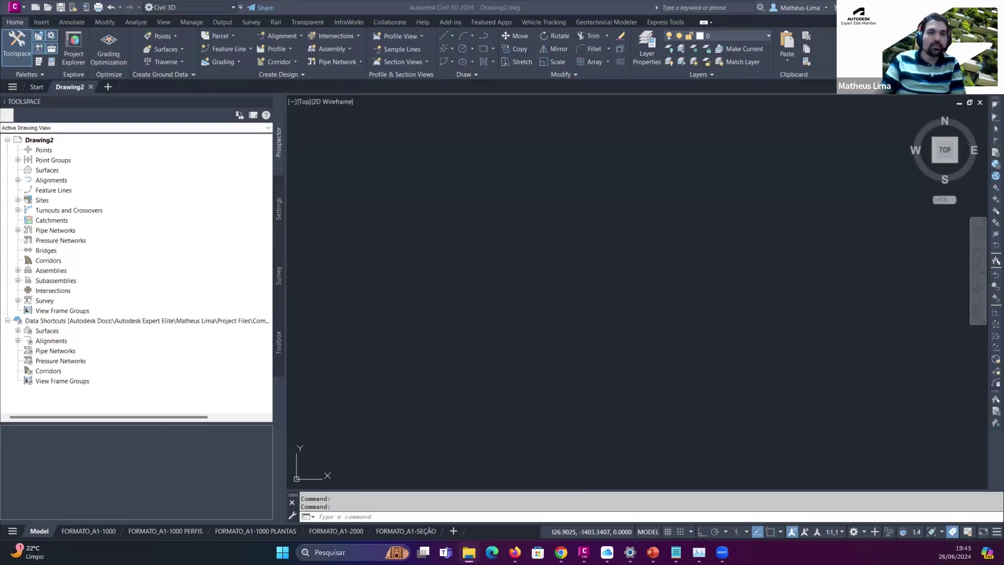
key("alt+Tab")
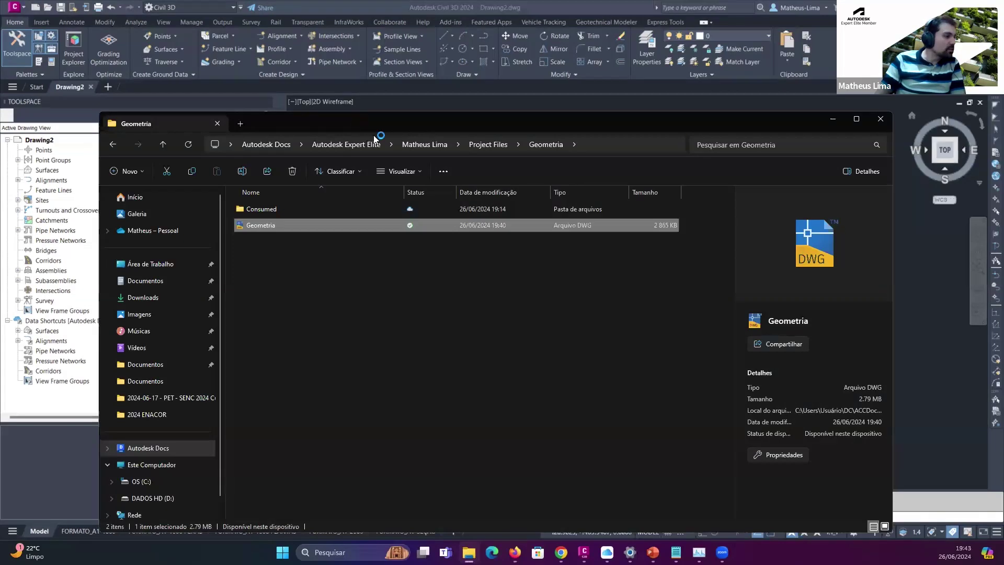
double_click(355, 58)
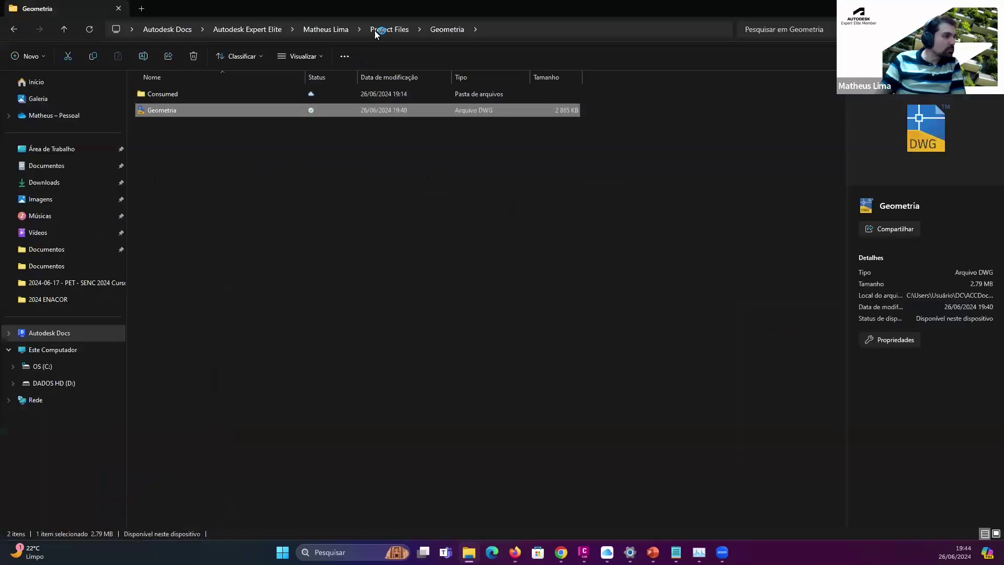
double_click(201, 146)
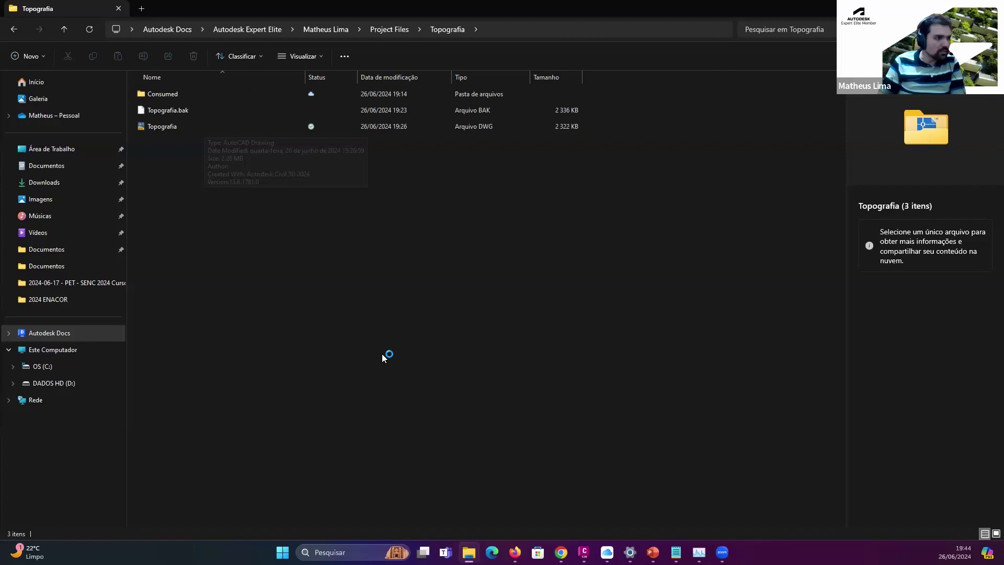
key("super+Down")
left_click(372, 372)
left_click_drag(423, 135, 434, 92)
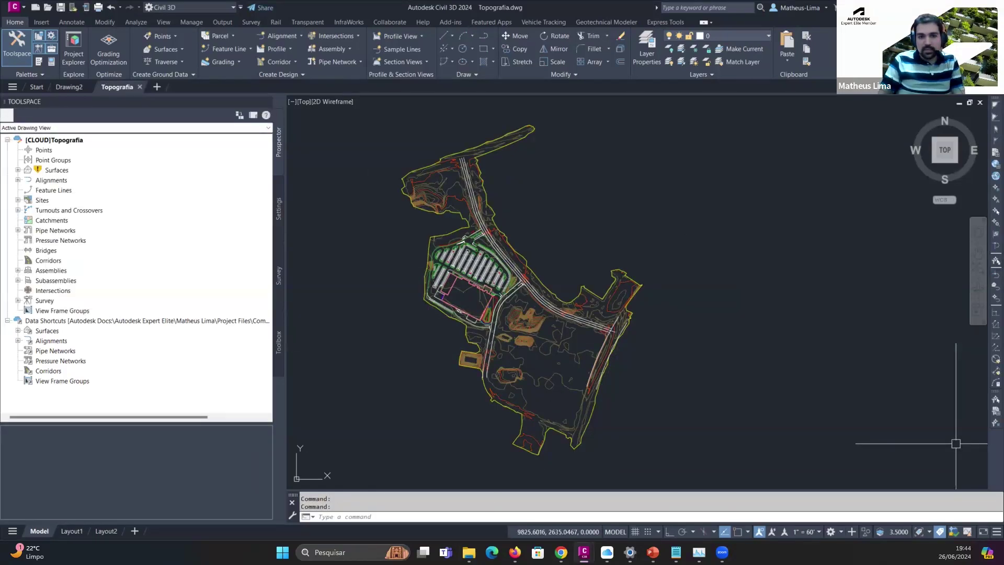
key("alt+Tab")
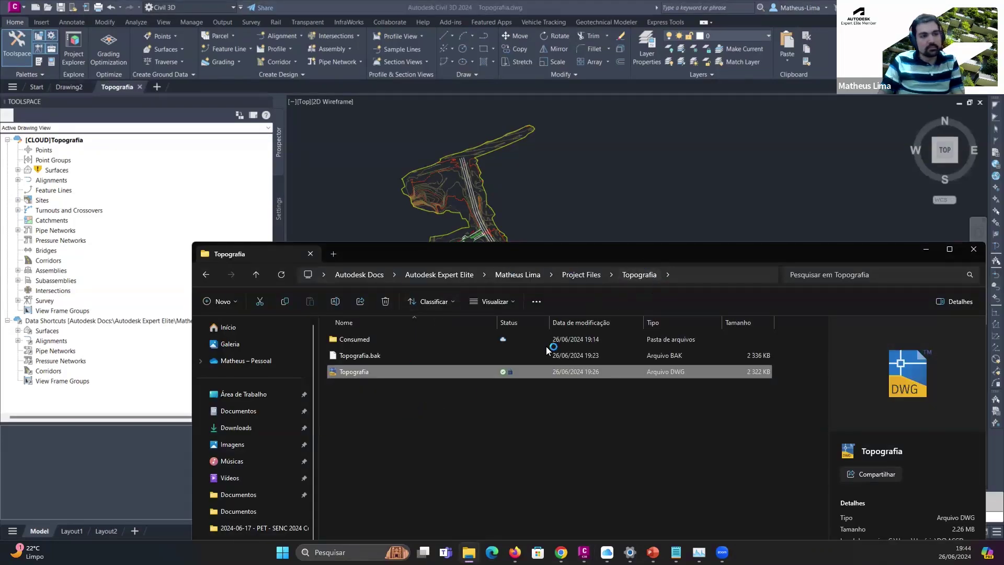
left_click(926, 250)
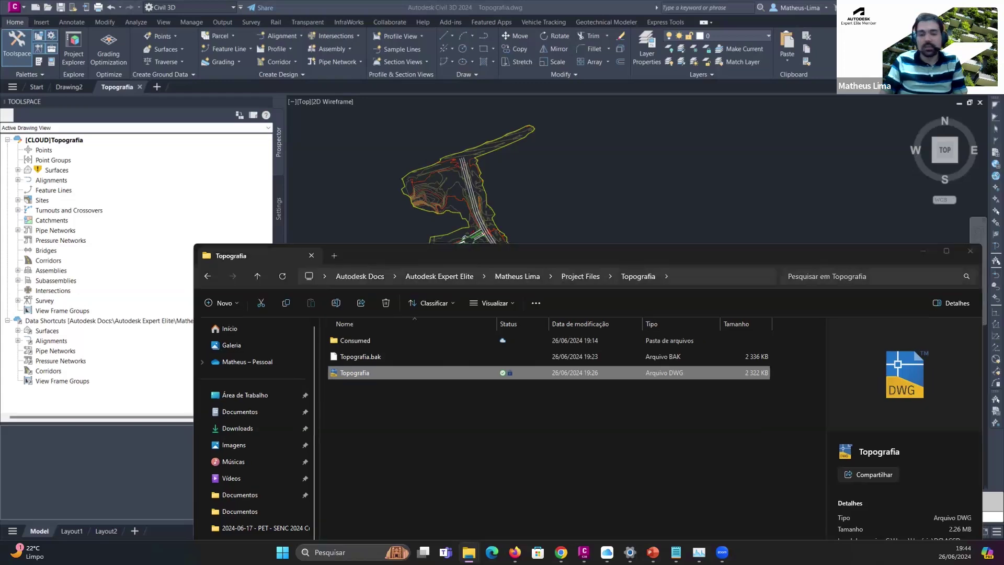
- Change the Superficie Existente surface style to Contours and Triangles in its surface properties
left_click(550, 328)
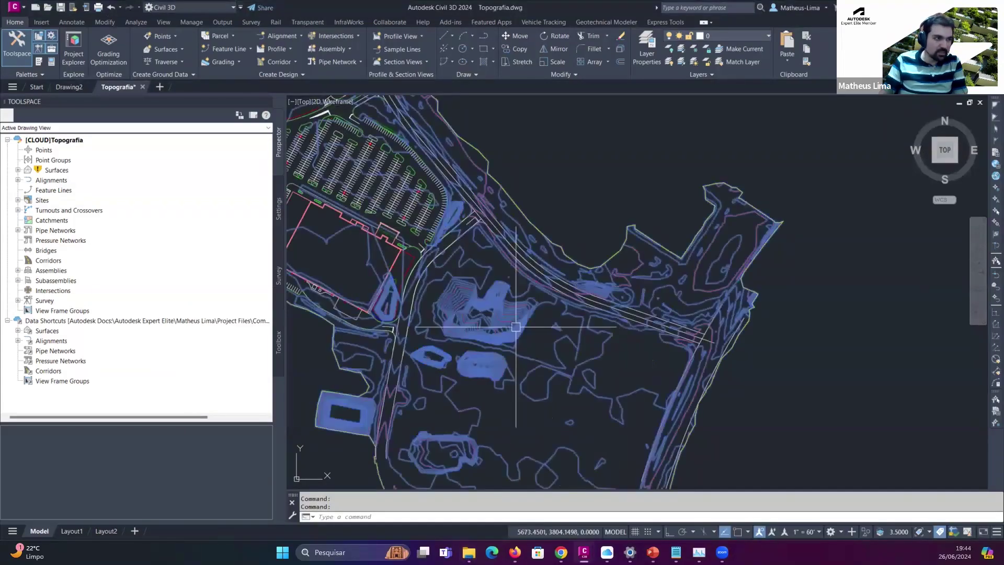
scroll(542, 220, "down", 3)
scroll(542, 220, "up", 4)
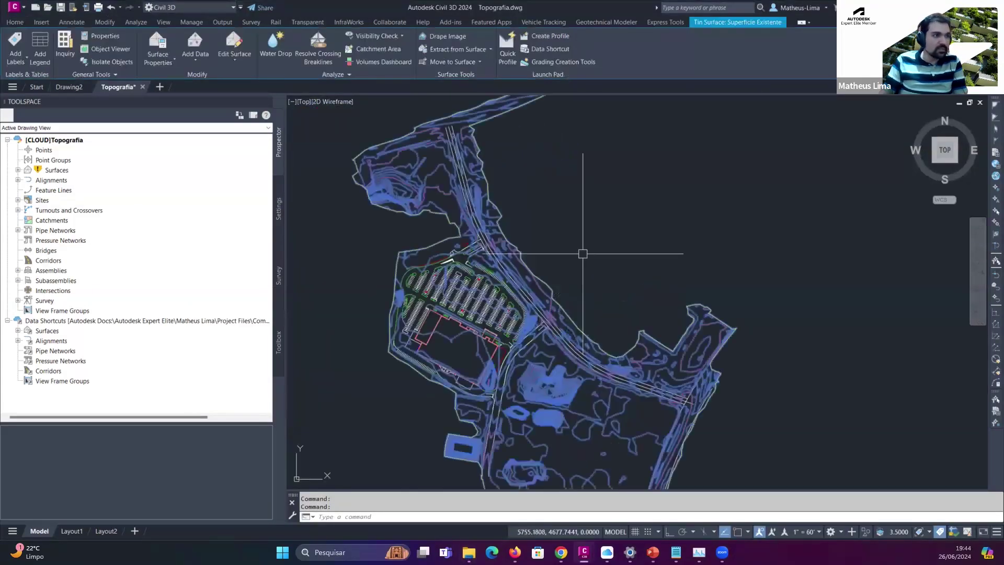
right_click(582, 174)
left_click(639, 312)
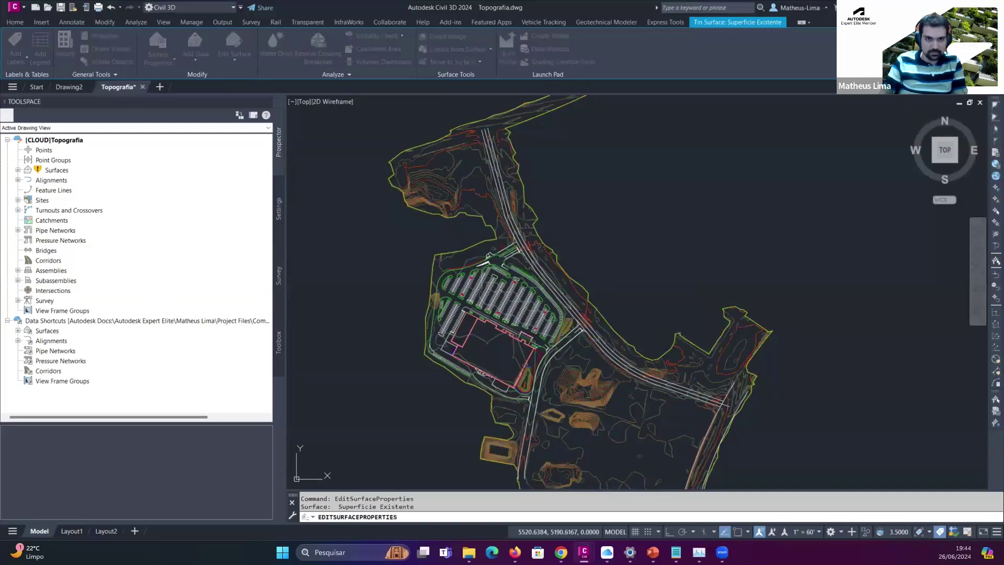
left_click(650, 244)
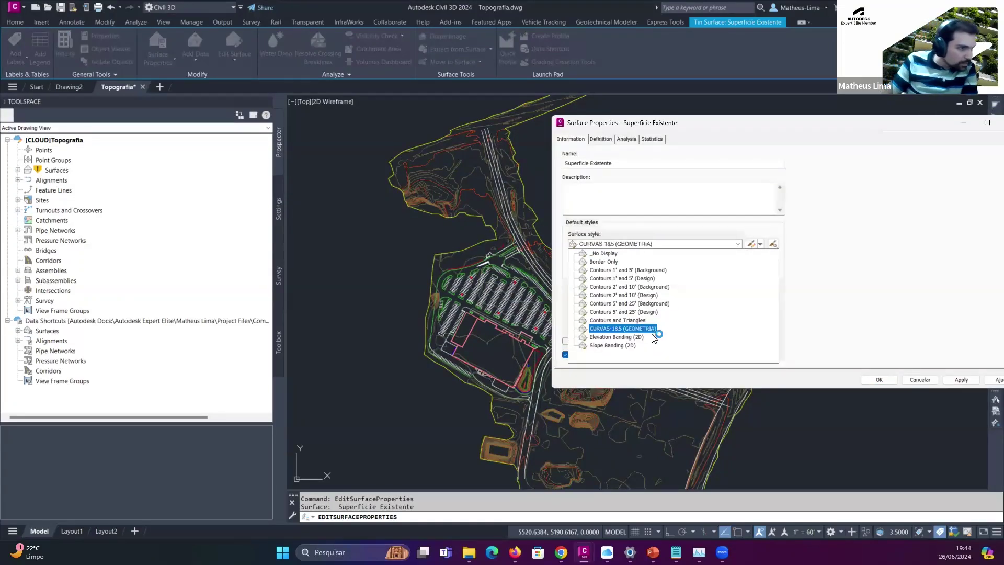
left_click(606, 320)
left_click(878, 381)
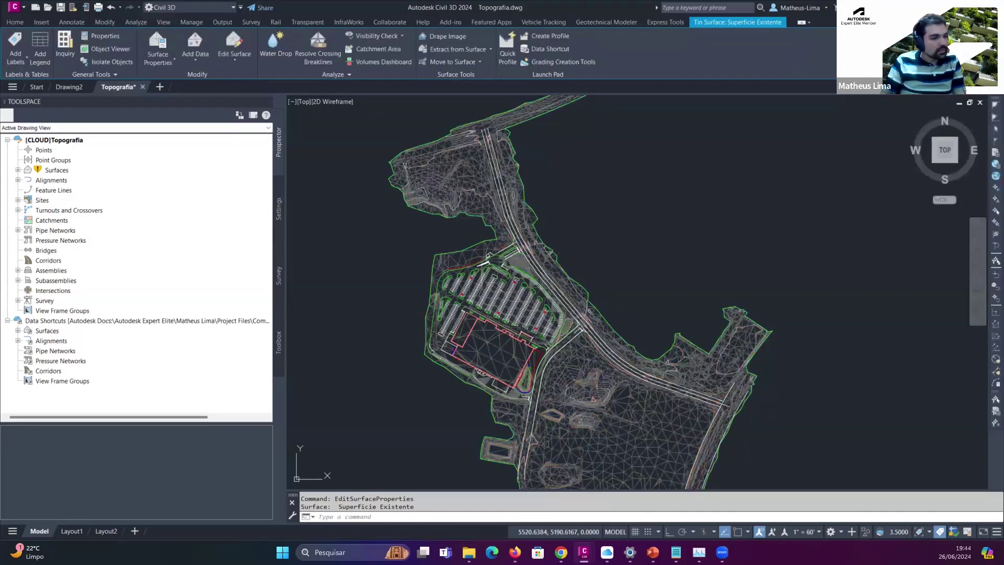
key("Escape")
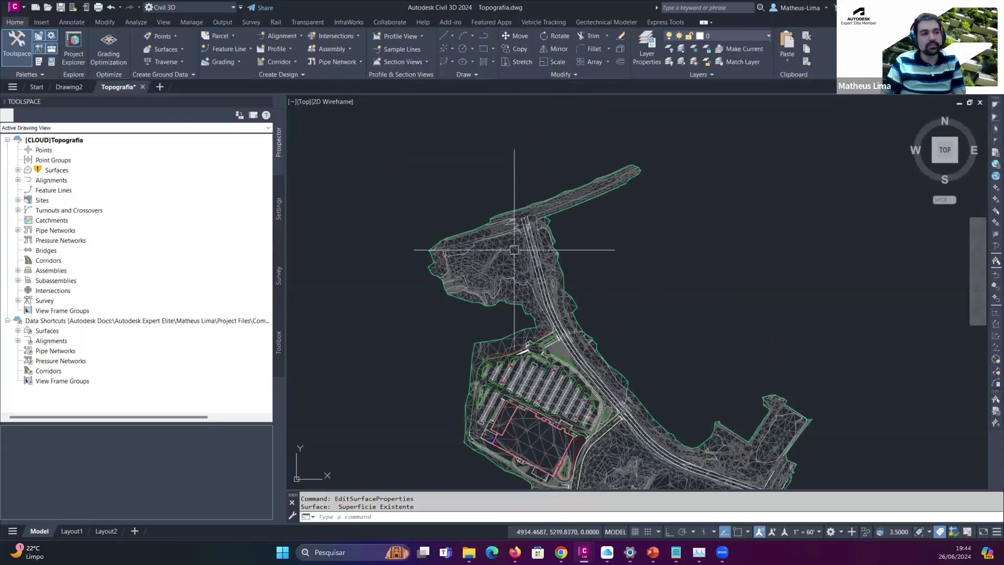
- Delete the triangulation lines of the narrow northeast strip of Superficie Existente with the surface's Delete Line edit
scroll(509, 241, "up", 5)
left_click(513, 244)
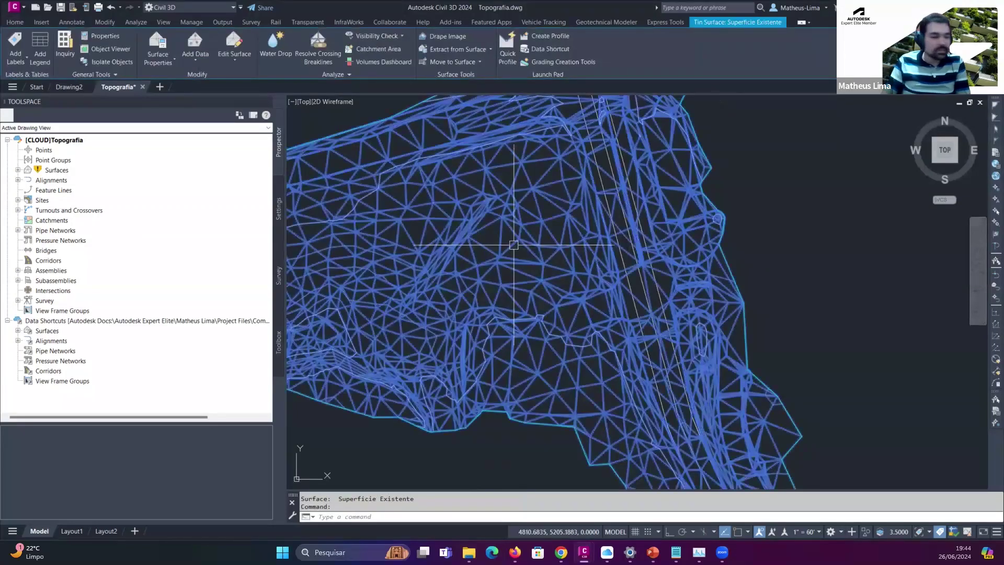
scroll(514, 245, "down", 5)
middle_click_drag(608, 244, 614, 283)
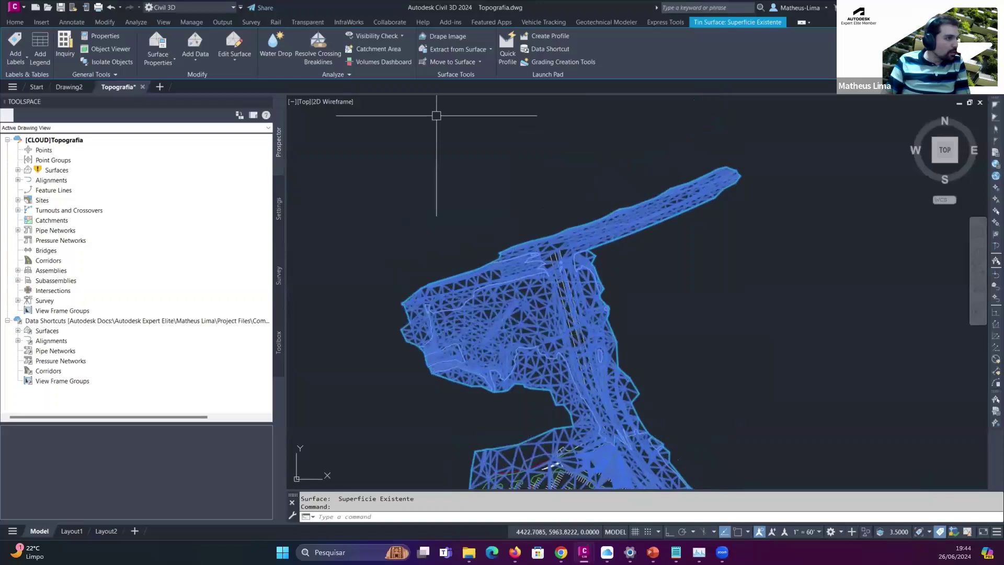
left_click(242, 59)
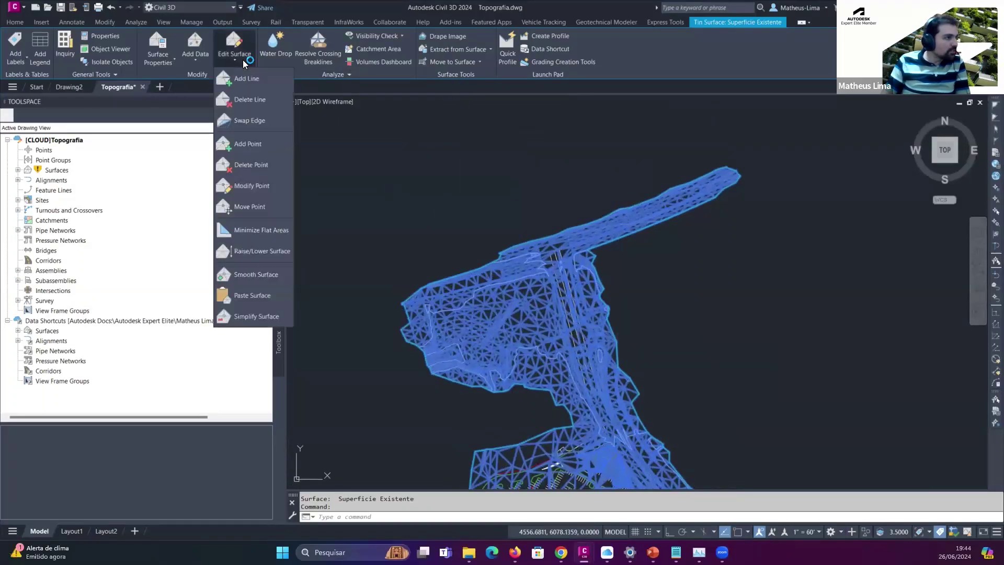
left_click(268, 101)
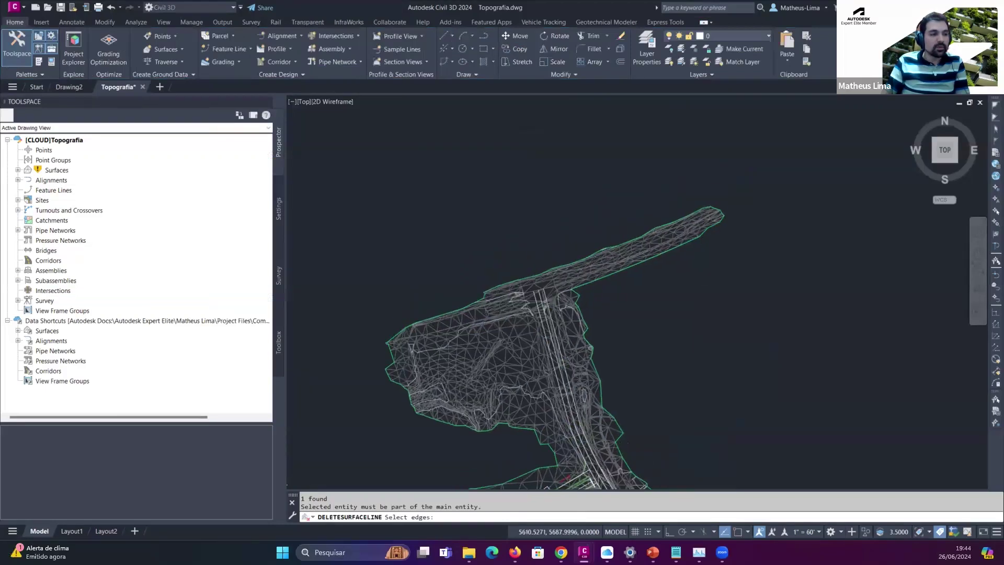
left_click(756, 322)
left_click(586, 190)
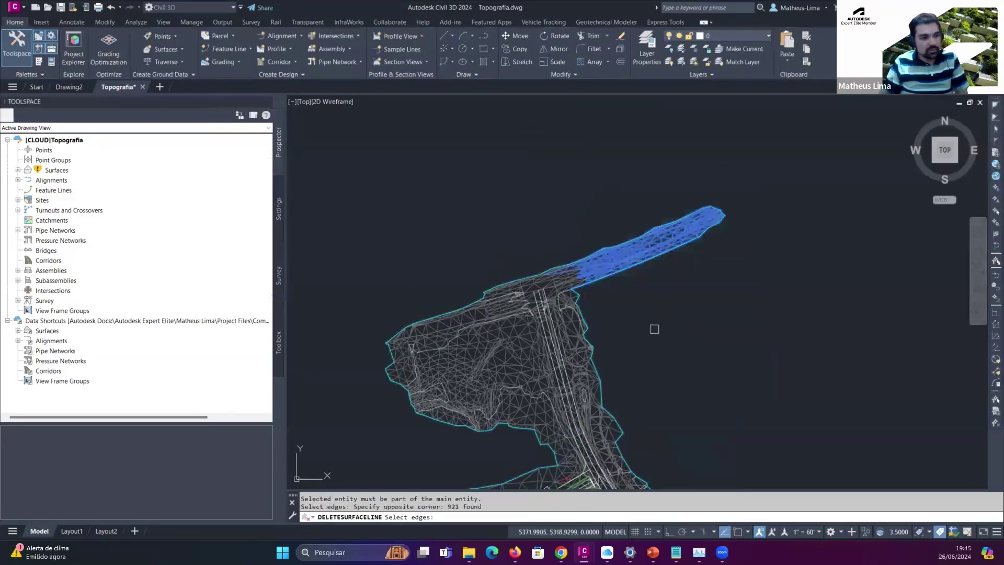
scroll(654, 329, "up", 1)
scroll(692, 206, "up", 1)
scroll(638, 319, "down", 1)
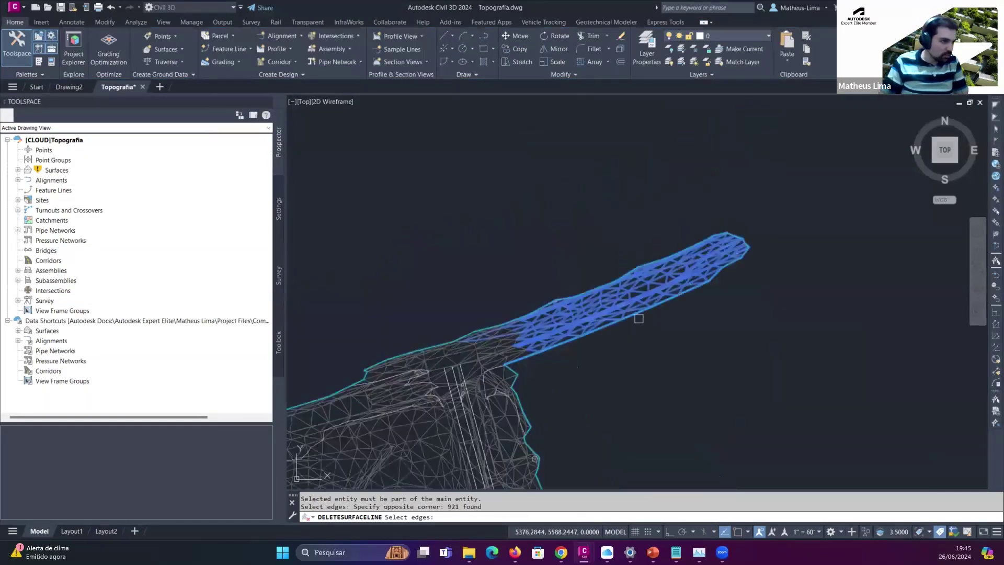
scroll(638, 318, "up", 3)
scroll(665, 352, "down", 6)
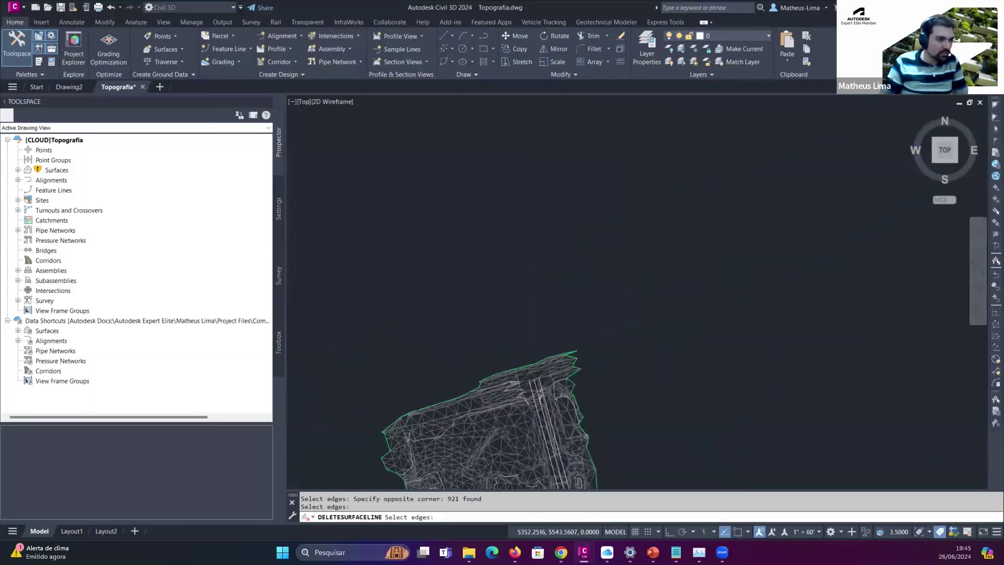
- Delete the surface edges of the whole northern lobe above the parking lot and end the Delete Line command
left_click(693, 355)
left_click(667, 336)
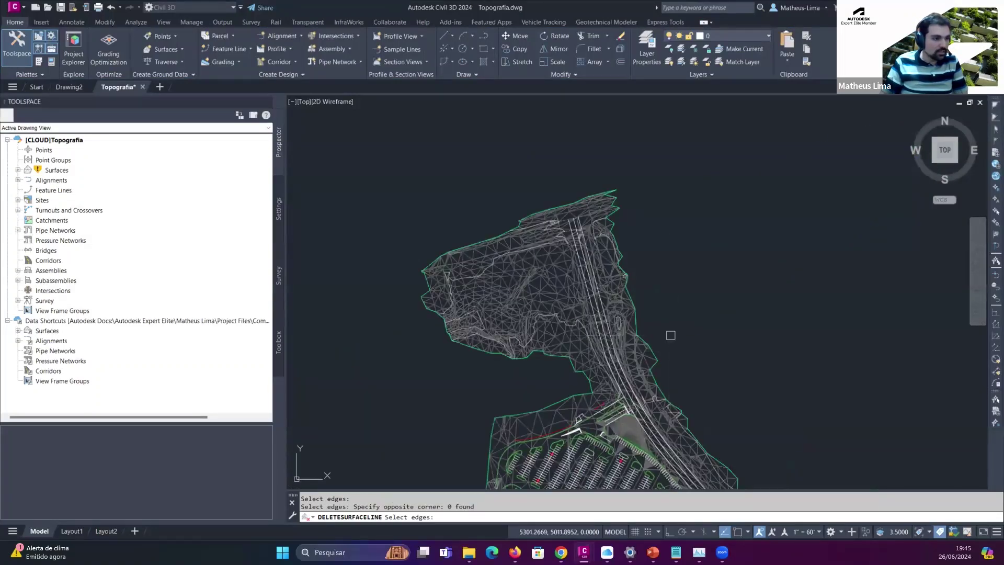
middle_click_drag(665, 346, 696, 304)
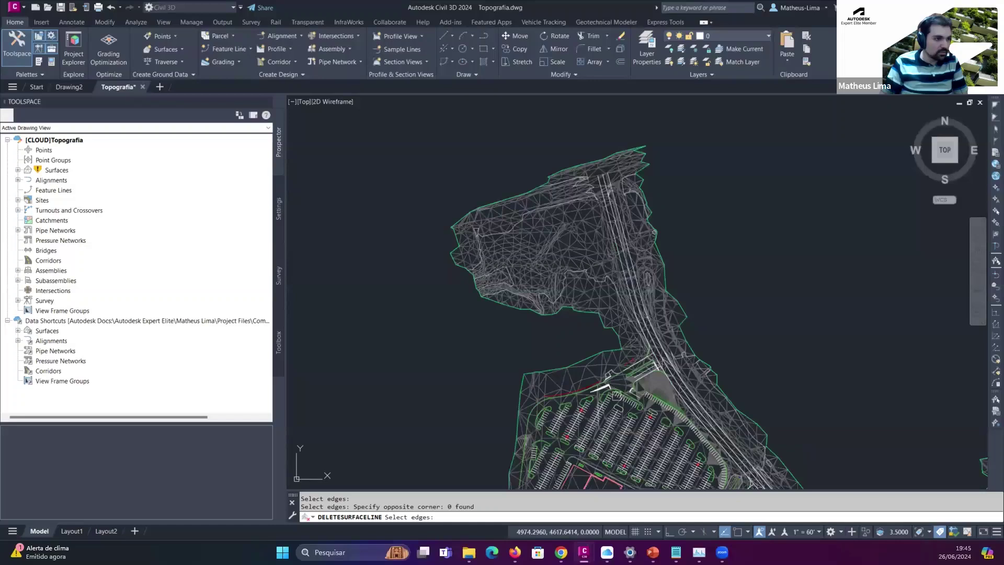
mouse_move(622, 447)
middle_mouse_down()
mouse_move(625, 312)
mouse_move(615, 459)
middle_mouse_up()
left_click(722, 341)
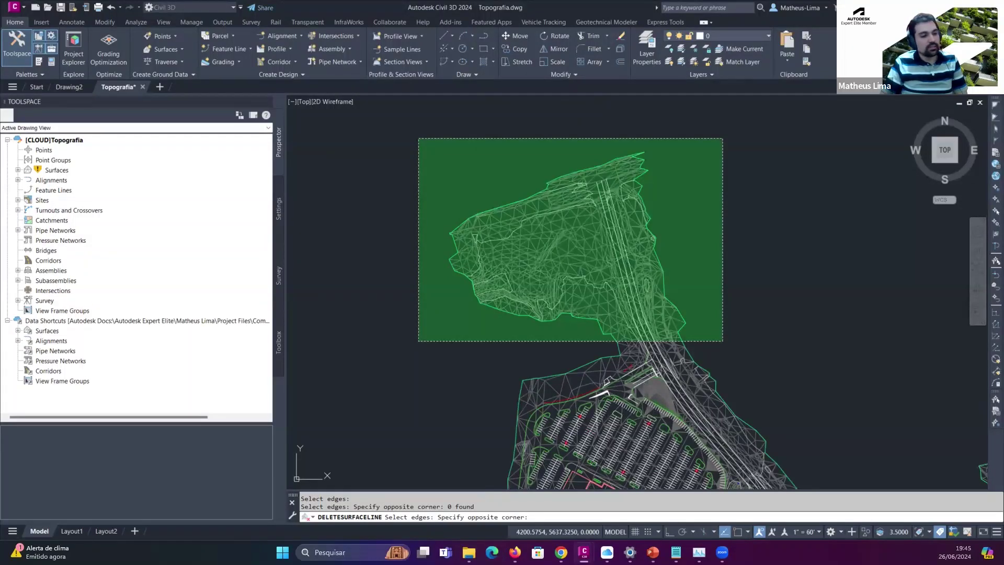
left_click(418, 138)
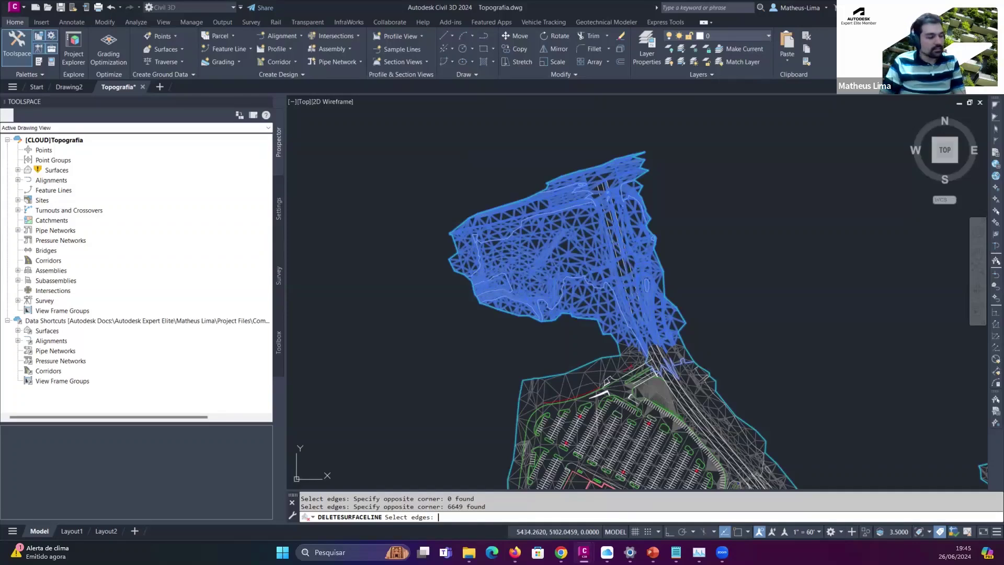
key("Return")
scroll(686, 323, "down", 3)
key("Escape")
left_click(699, 319)
middle_click_drag(699, 319, 626, 209)
key("Escape")
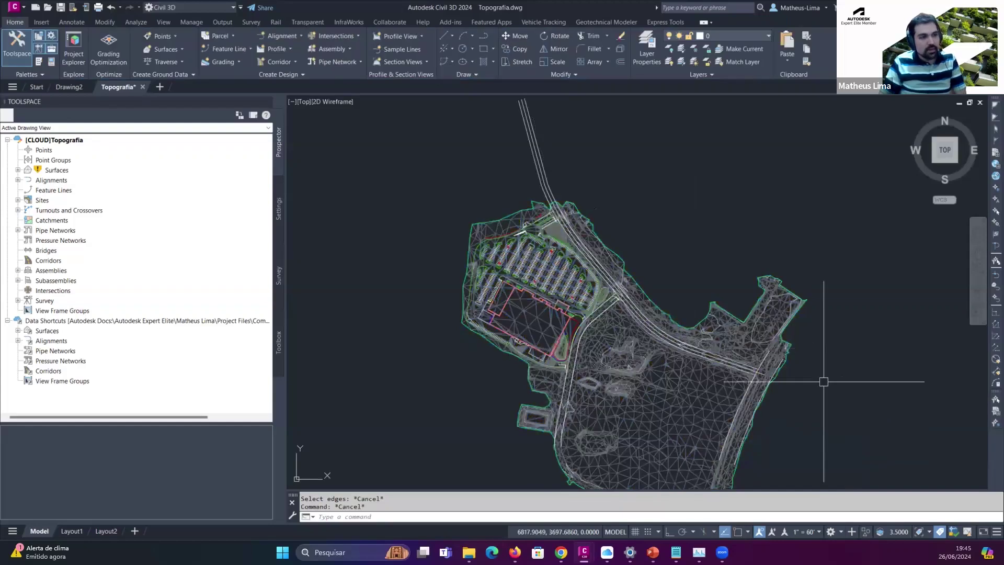
- Fit the trimmed surface in view and save the Topografia drawing
scroll(824, 382, "down", 3)
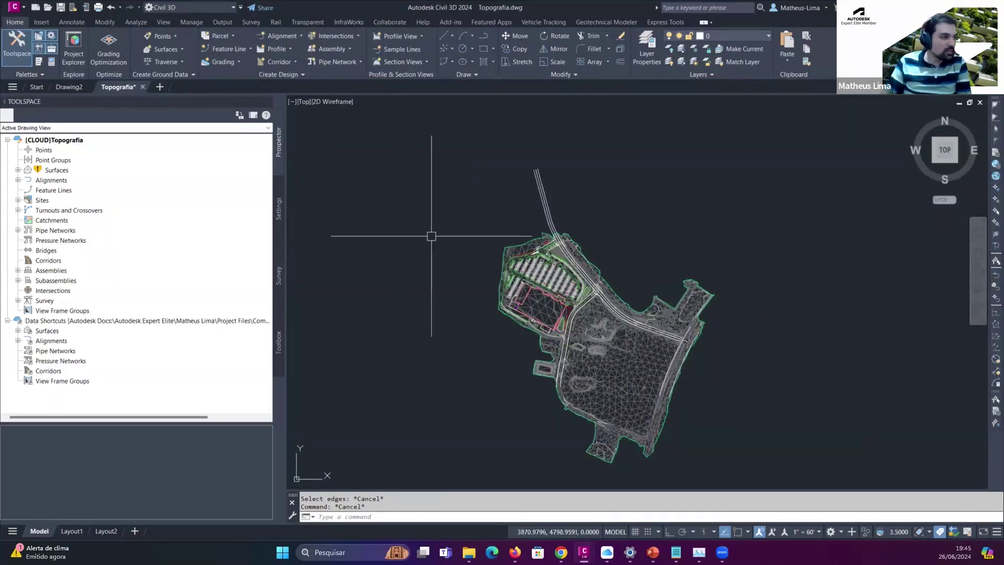
middle_click_drag(472, 233, 457, 231)
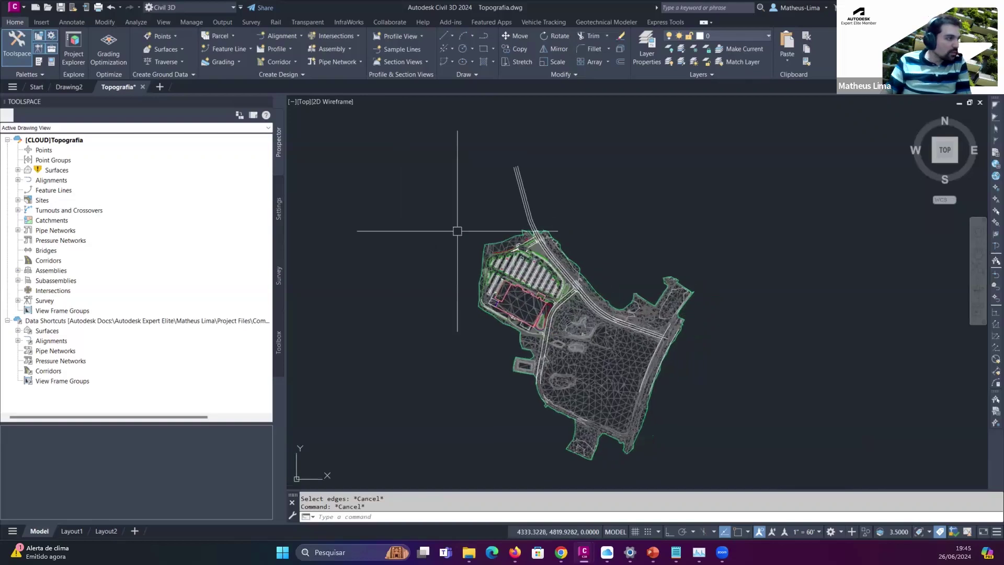
left_click(61, 7)
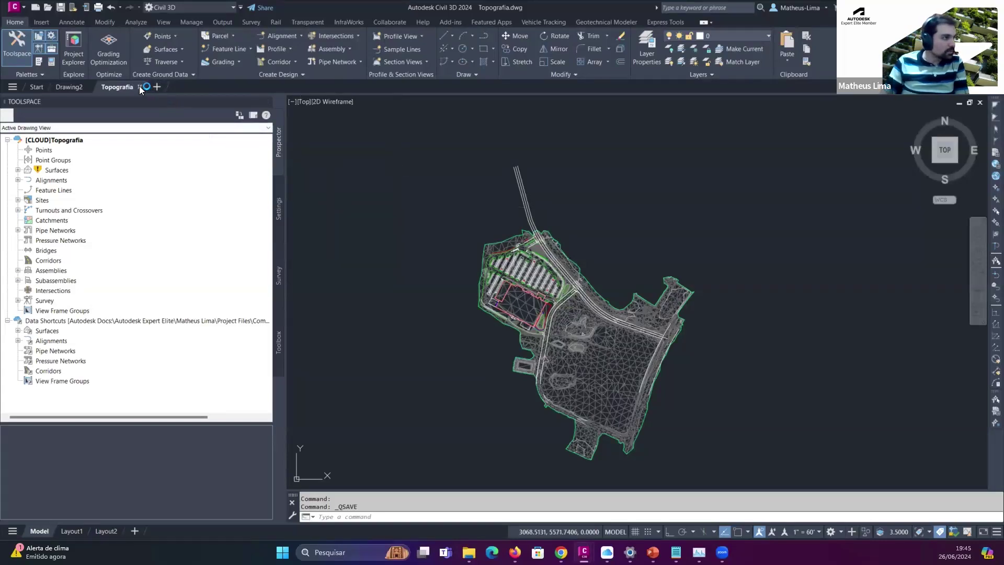
- Switch to Design Collaboration in Firefox, create a new Topografia package and save it with version 3 of the Topografia.dwg model
left_click(515, 552)
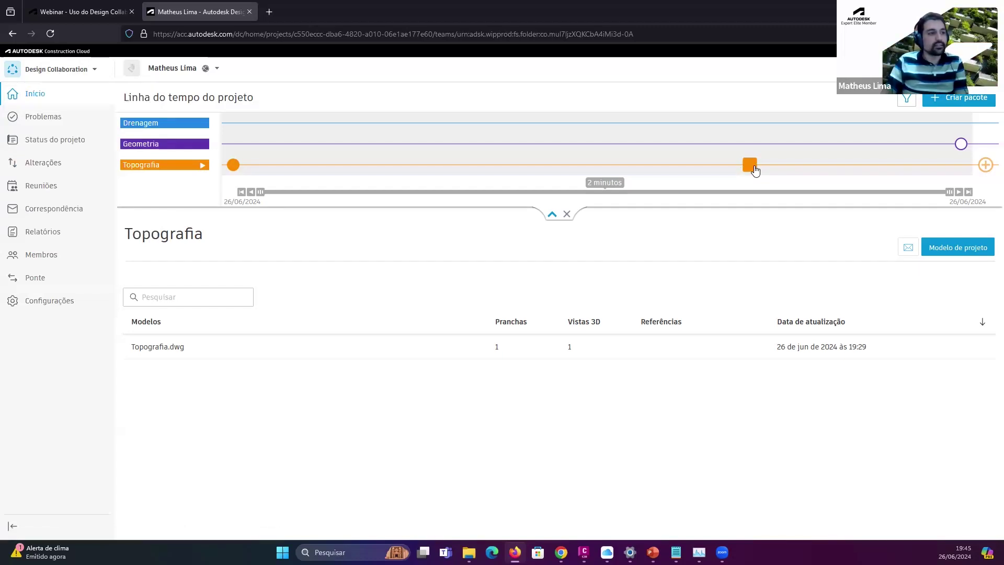
left_click_drag(732, 193, 684, 190)
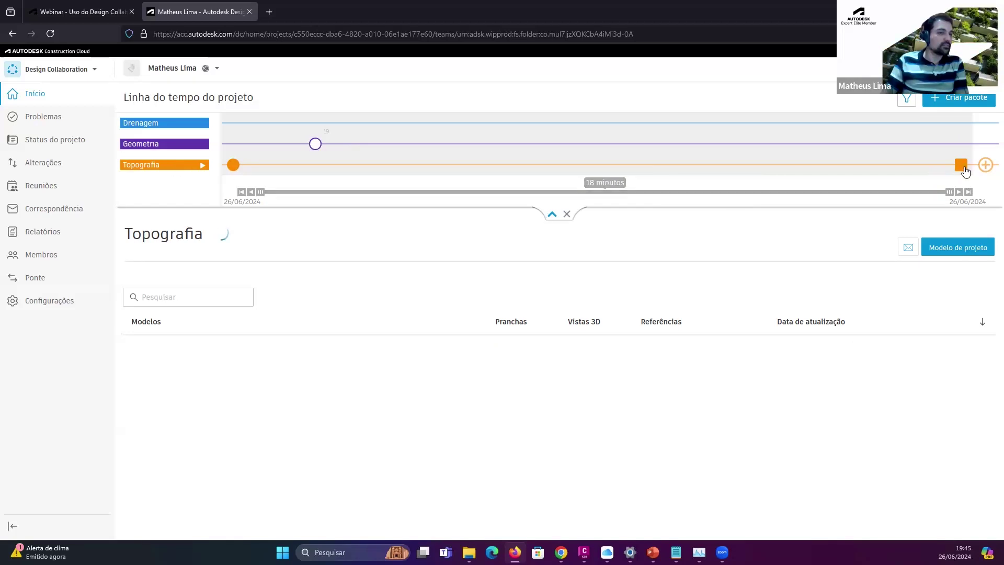
mouse_move(965, 172)
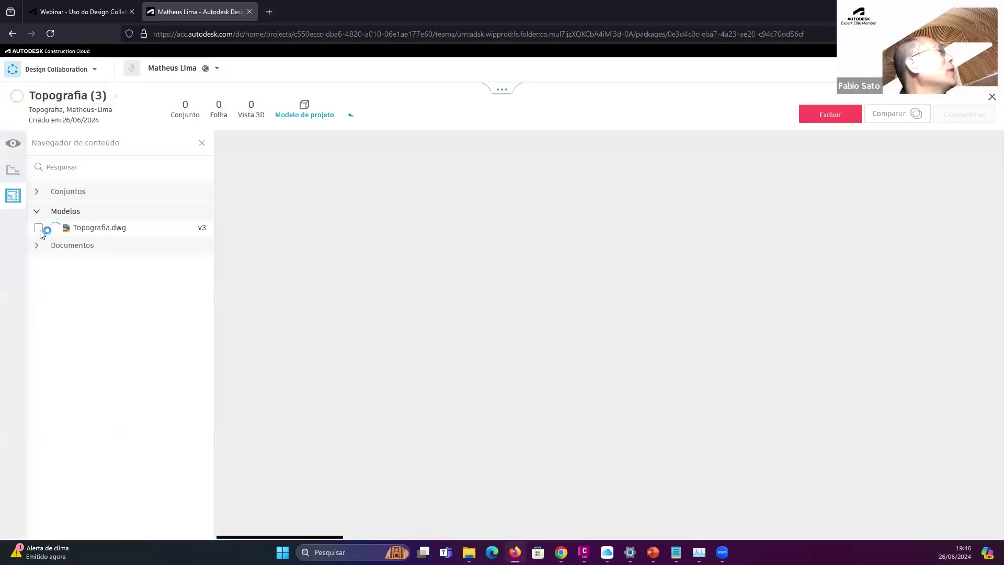
left_click(38, 228)
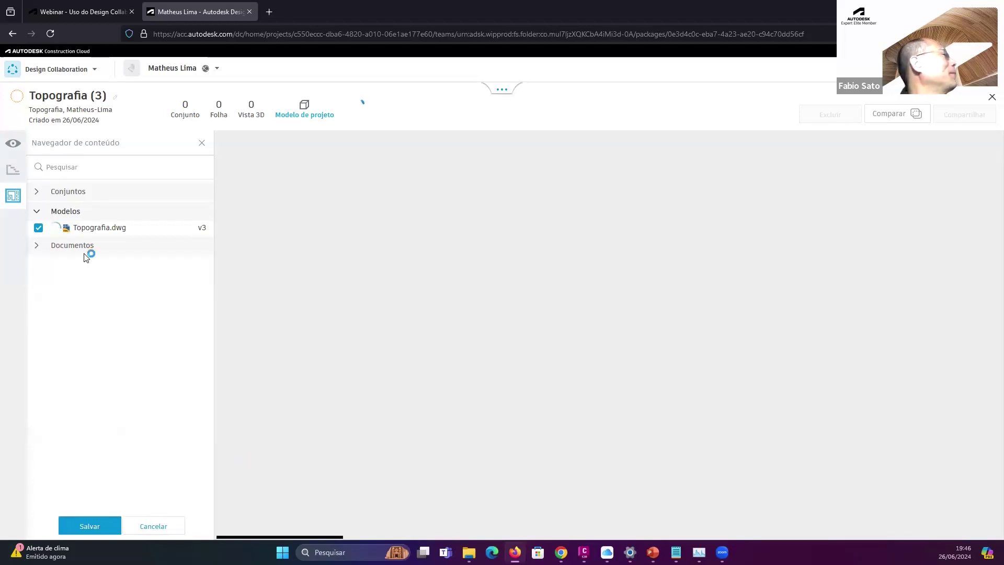
left_click(83, 530)
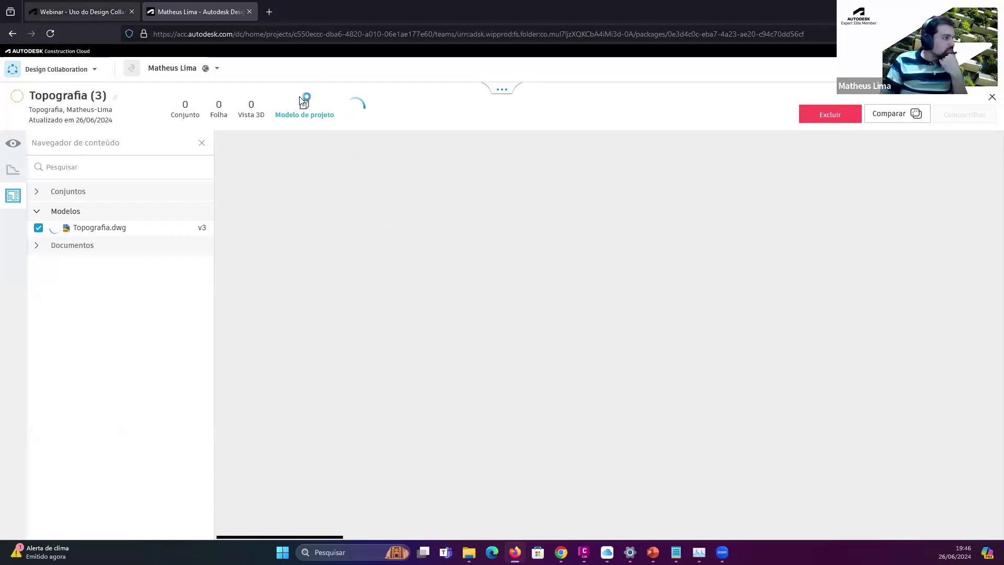
- Open the project's Docs module from a copy of the package page in a new browser tab, and return to the package
left_click(229, 33)
key("ctrl+c")
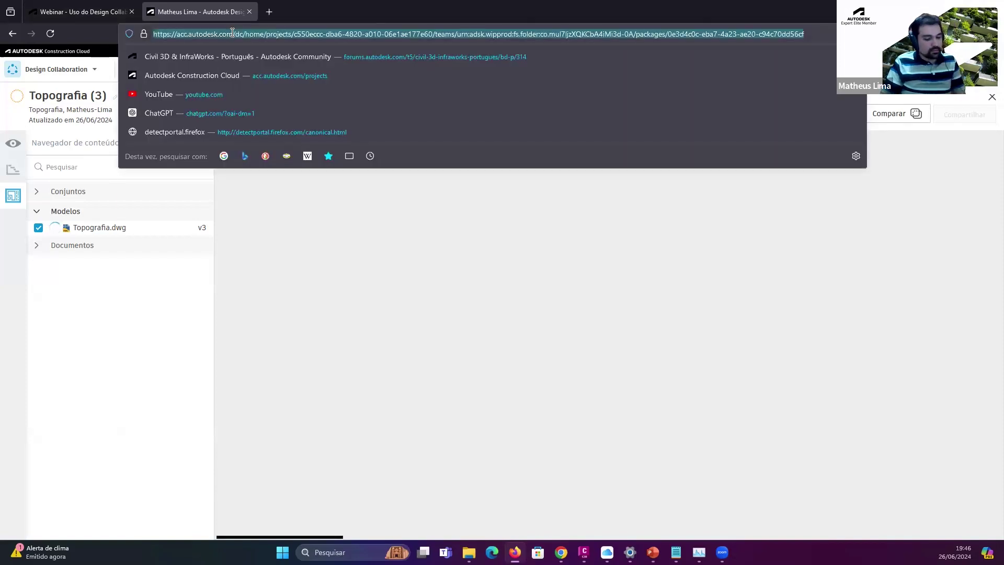
left_click(269, 12)
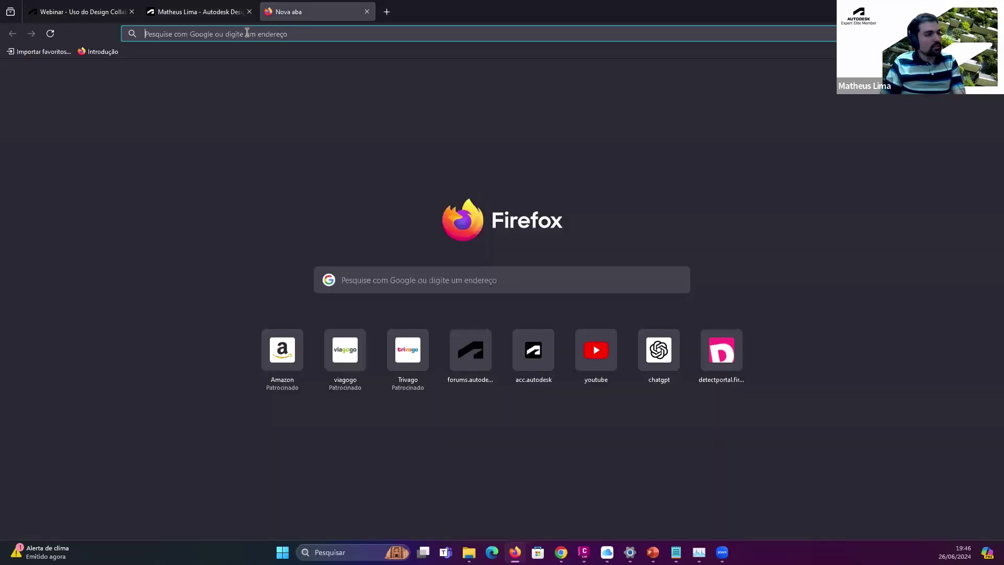
key("ctrl+v")
left_click(270, 57)
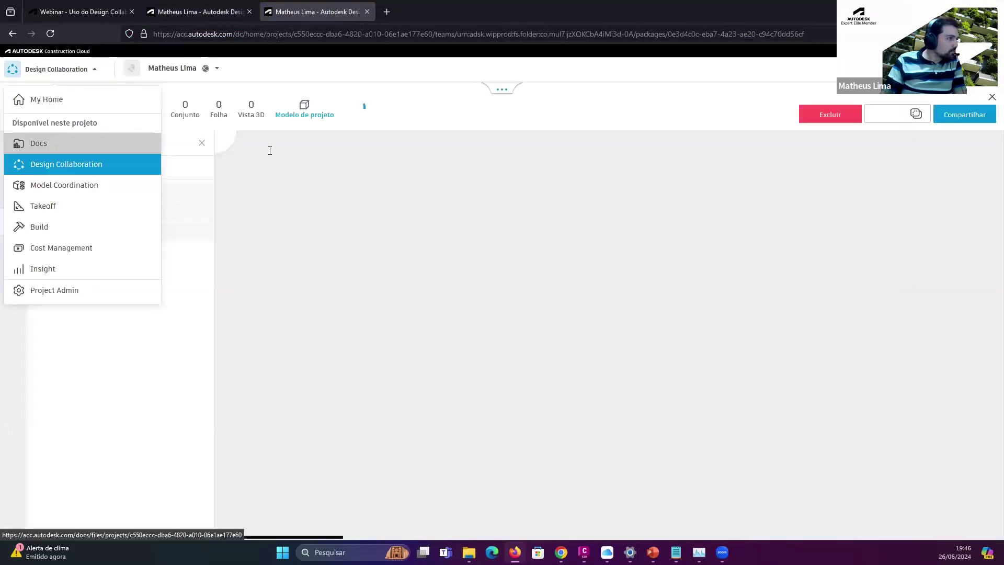
left_click(38, 144)
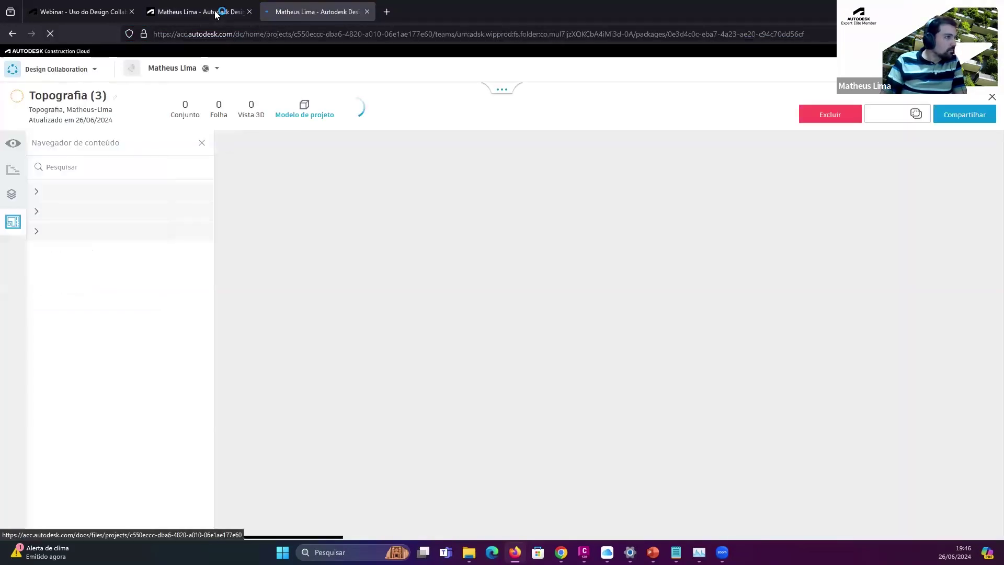
key("ctrl+Page_Up")
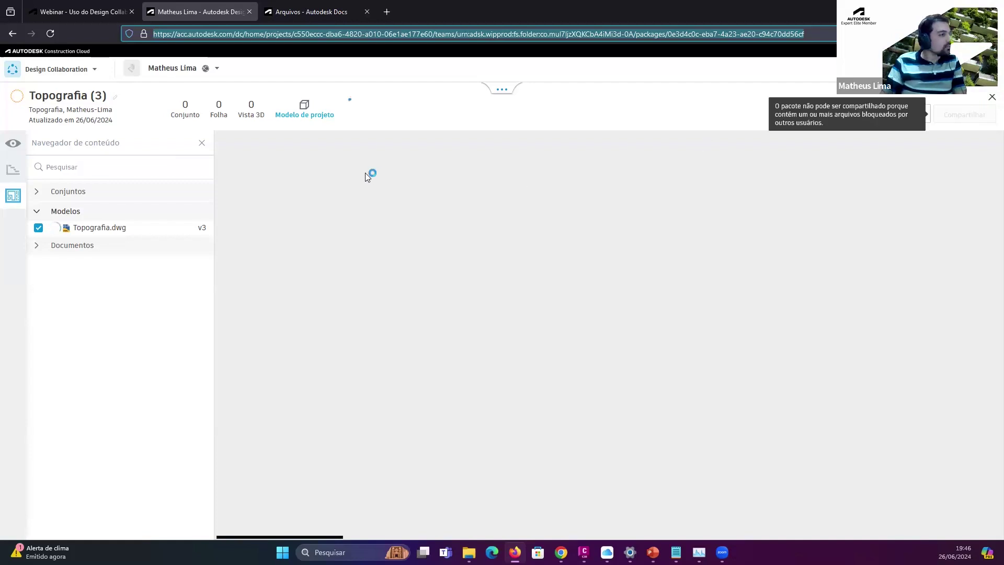
- Show the new package on the project timeline and examine its trimmed Topografia surface model in 3D from several angles
left_click(499, 91)
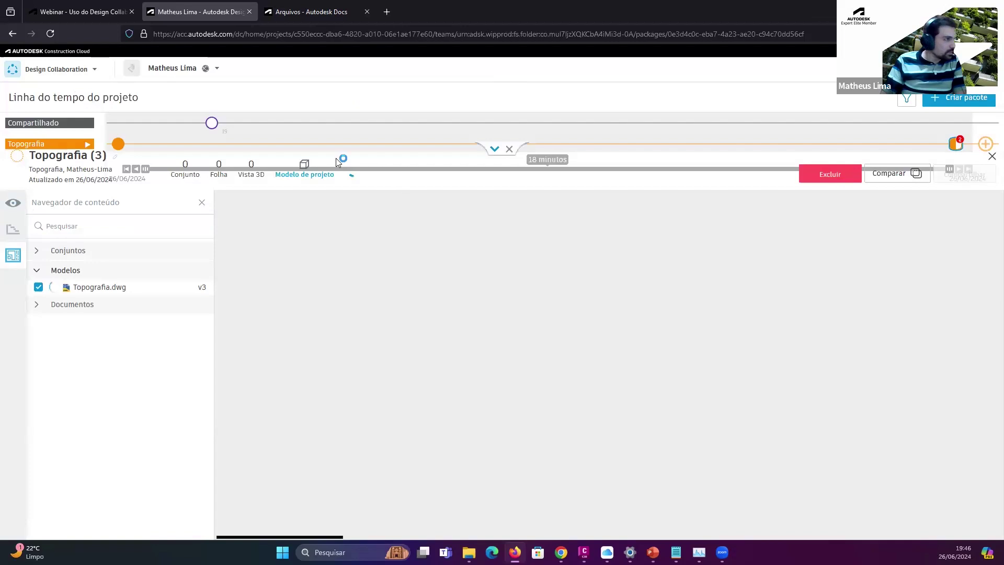
left_click(959, 149)
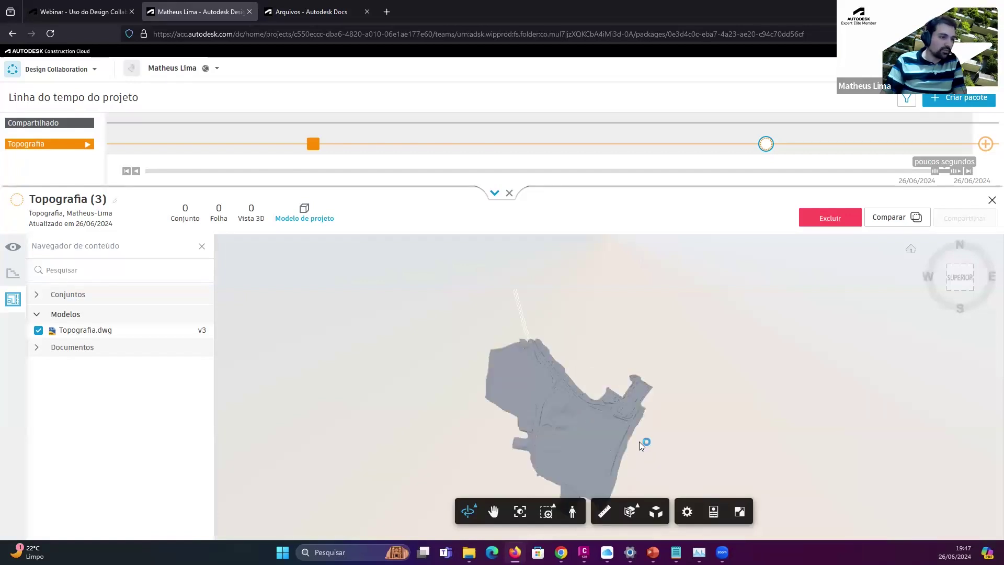
scroll(630, 426, "up", 2)
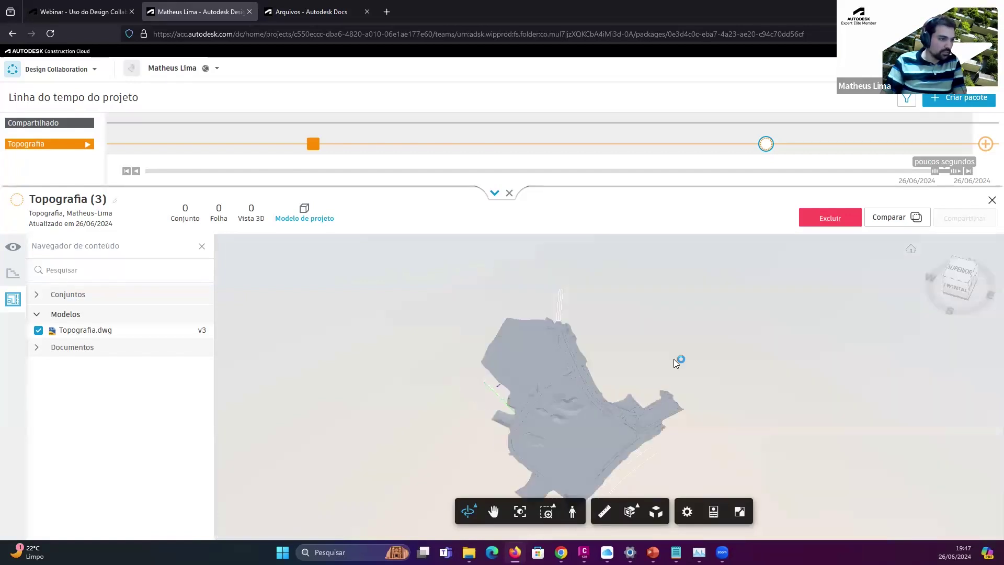
left_click_drag(673, 359, 618, 321)
left_click_drag(664, 364, 611, 365)
left_click_drag(691, 401, 620, 403)
left_click_drag(753, 398, 696, 339)
scroll(683, 396, "down", 3)
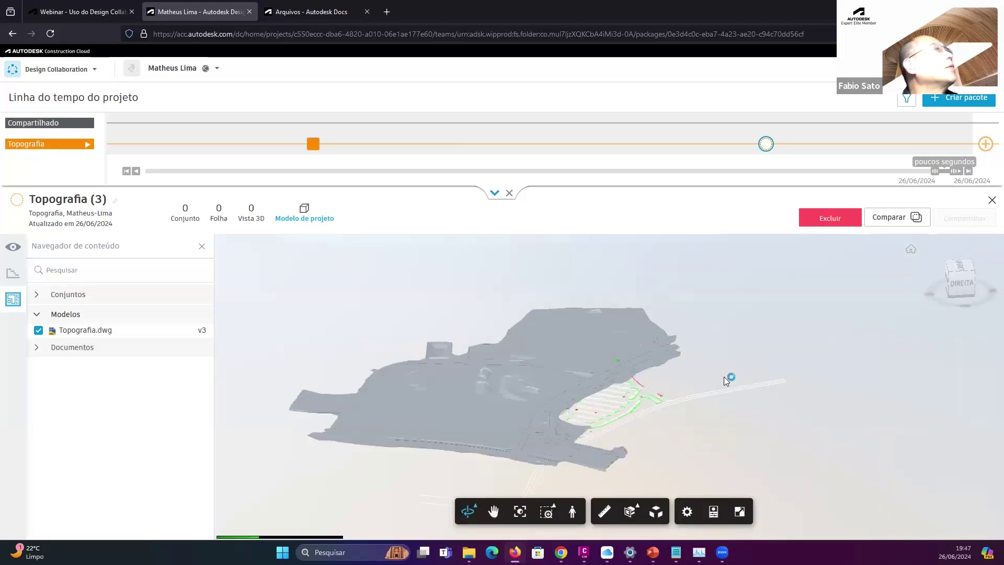
left_click_drag(723, 376, 742, 293)
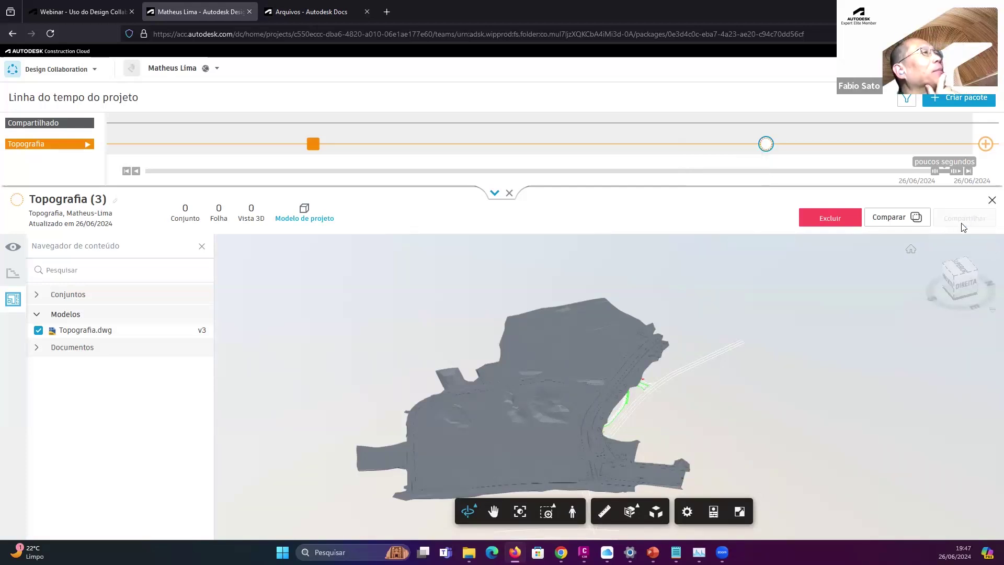
mouse_move(948, 229)
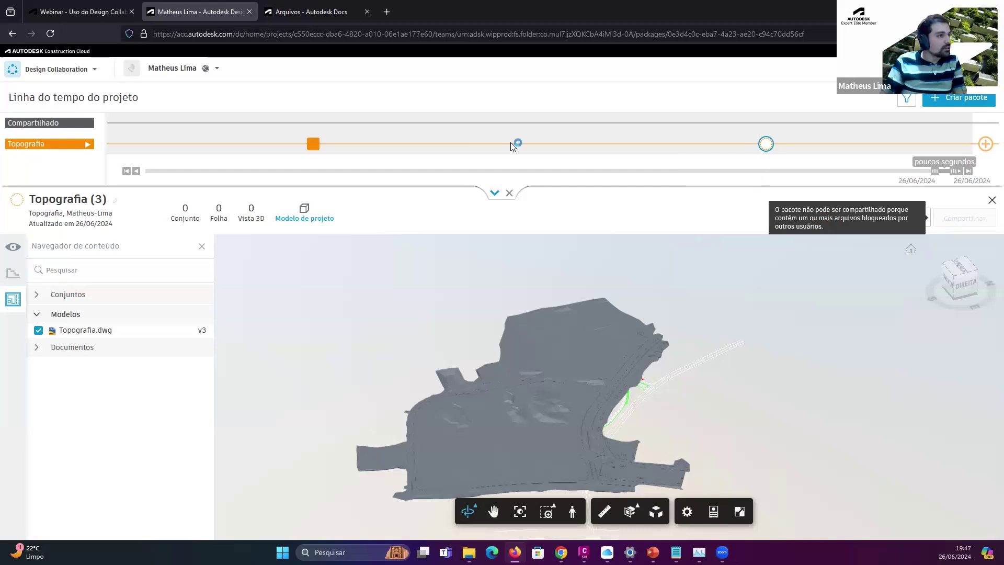
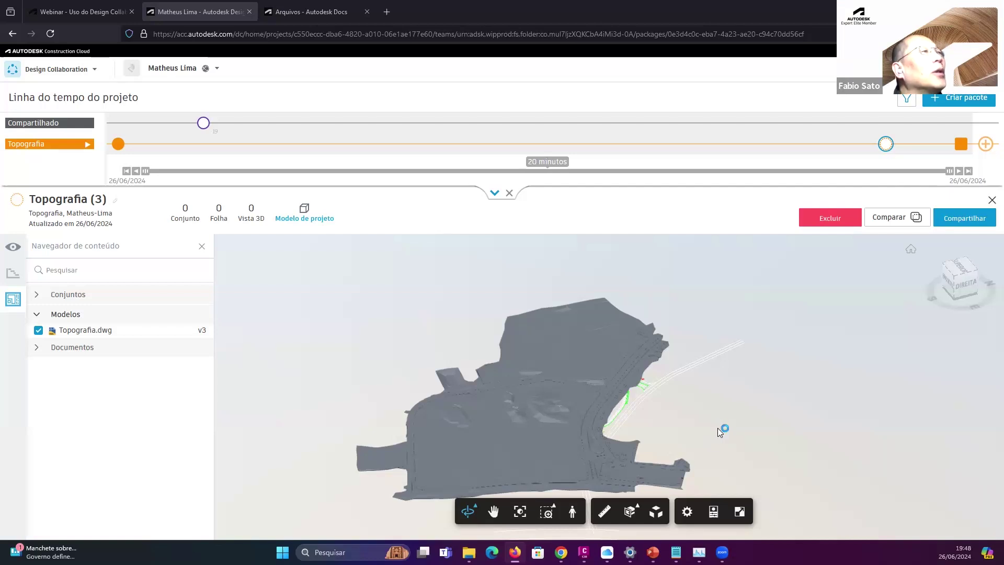
right_click(709, 405)
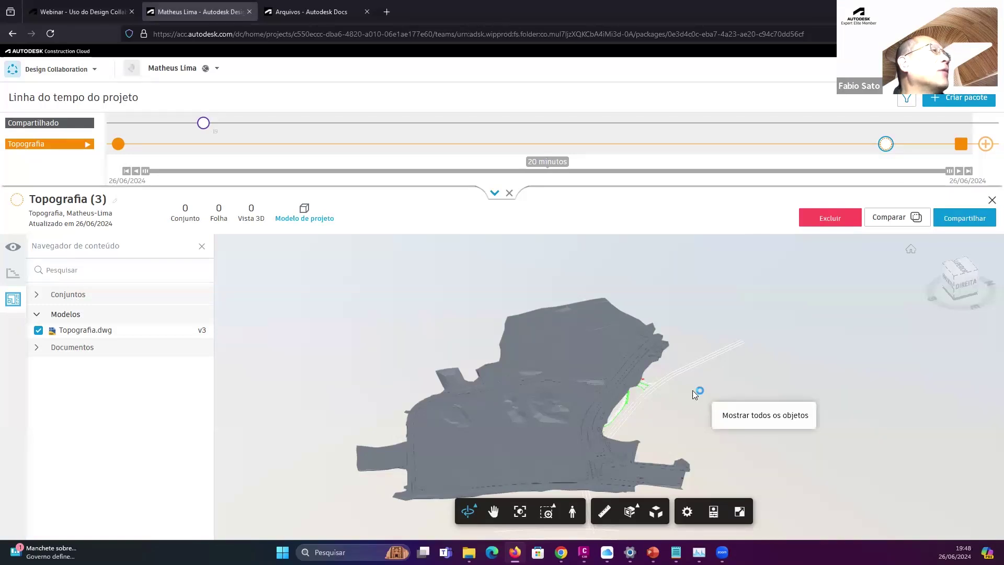
left_click_drag(664, 381, 705, 393)
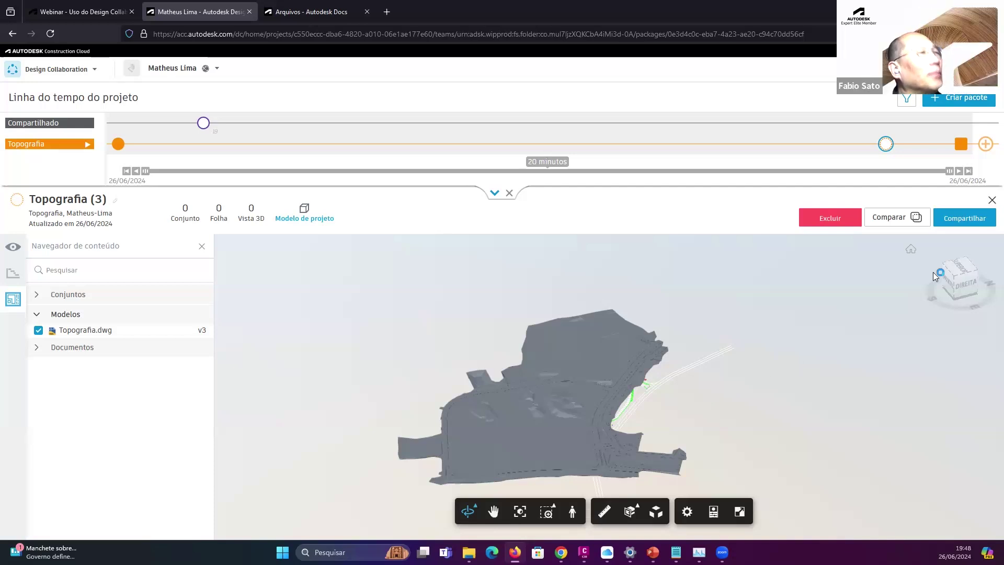
- Try to share the Topografia package with all teams under the name Topografia emissão 26/06/24
left_click(972, 222)
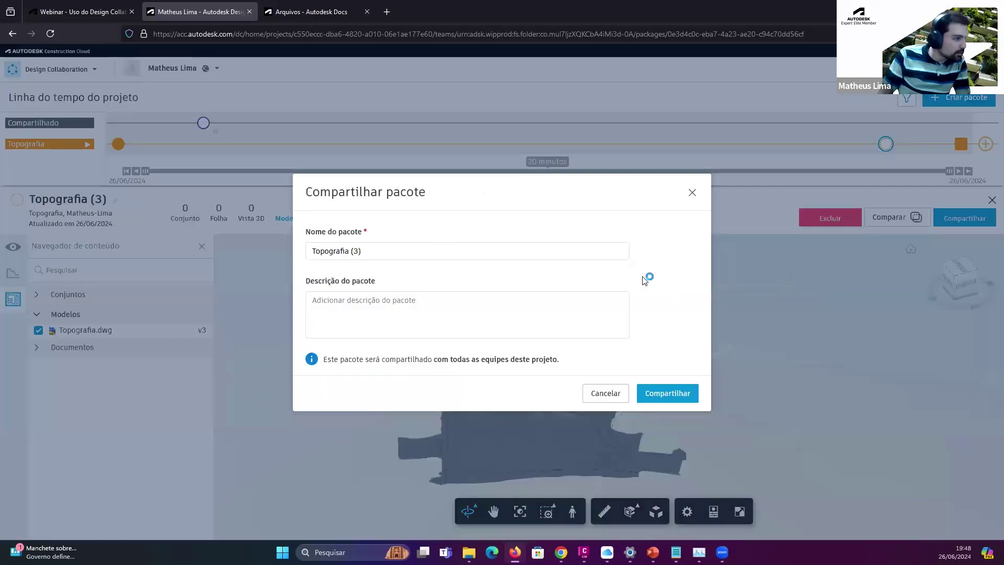
double_click(351, 251)
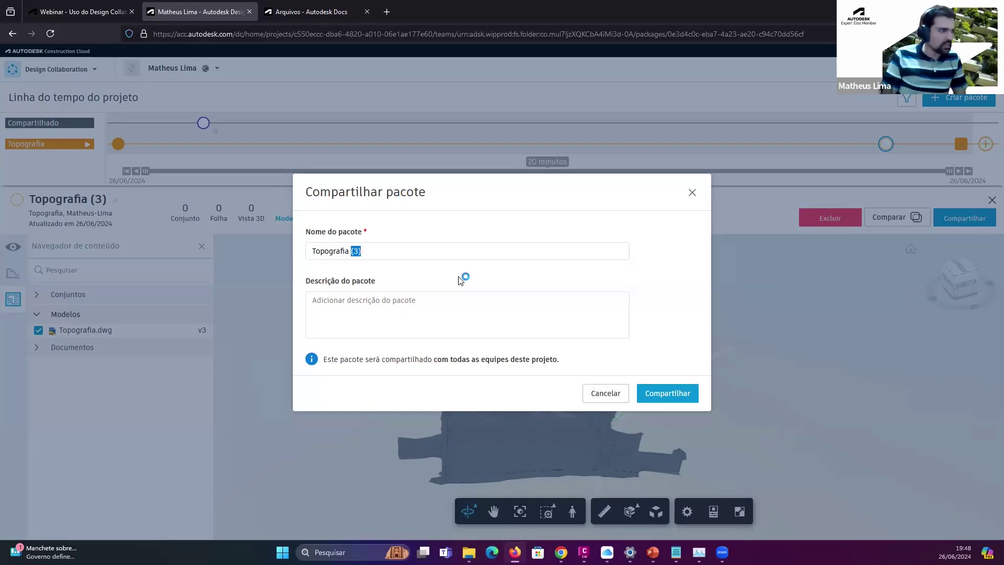
type("emissão ")
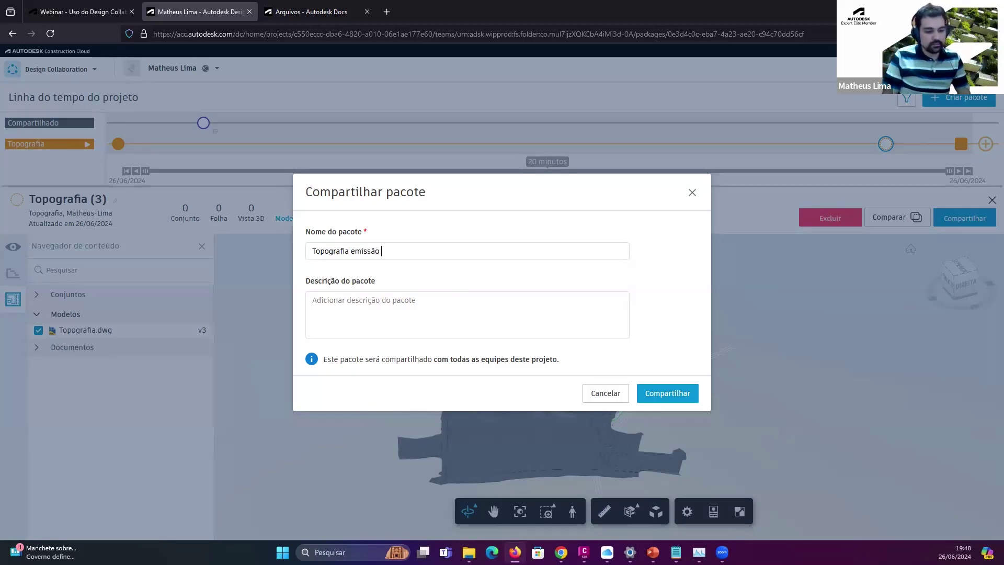
type("26/")
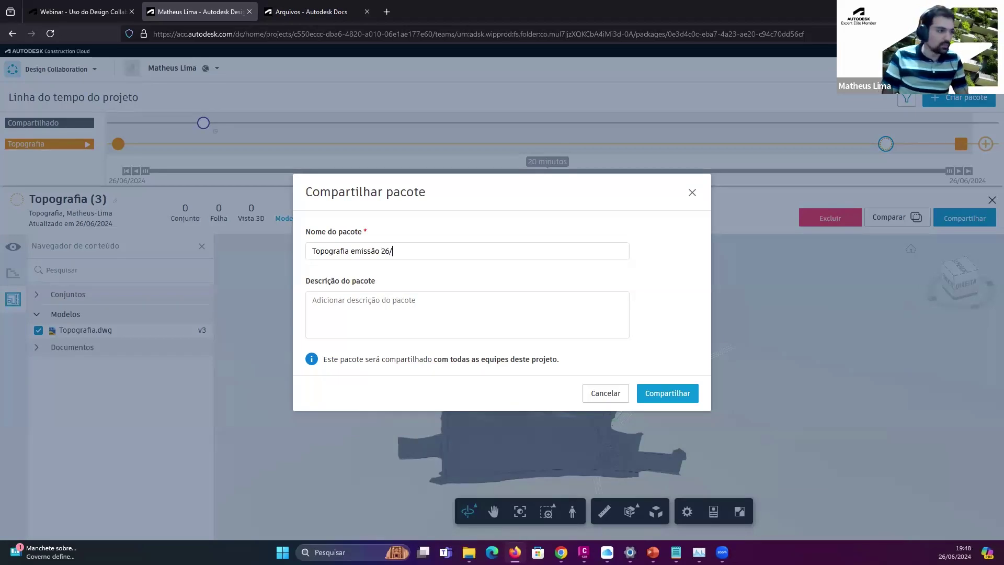
type("06")
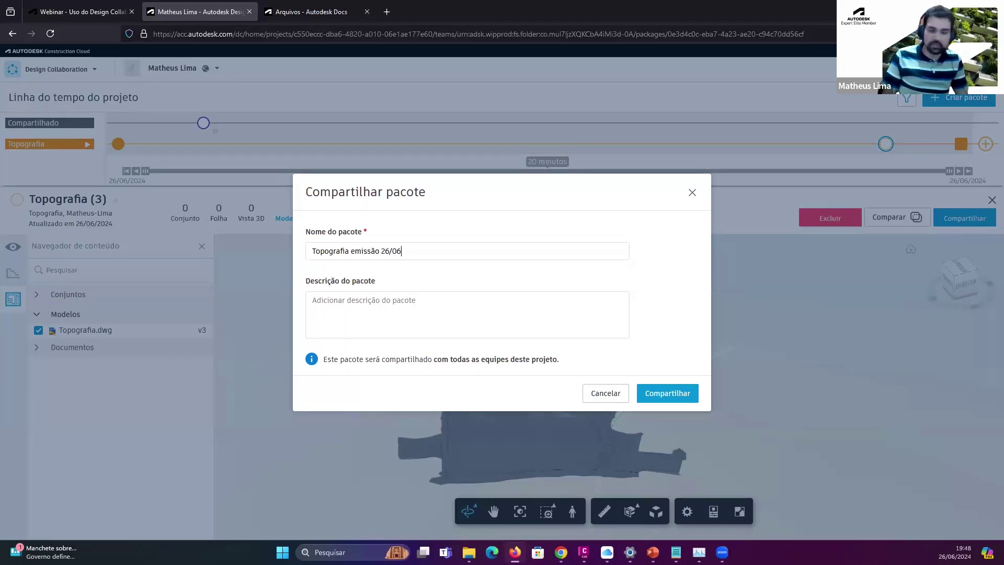
type("/24")
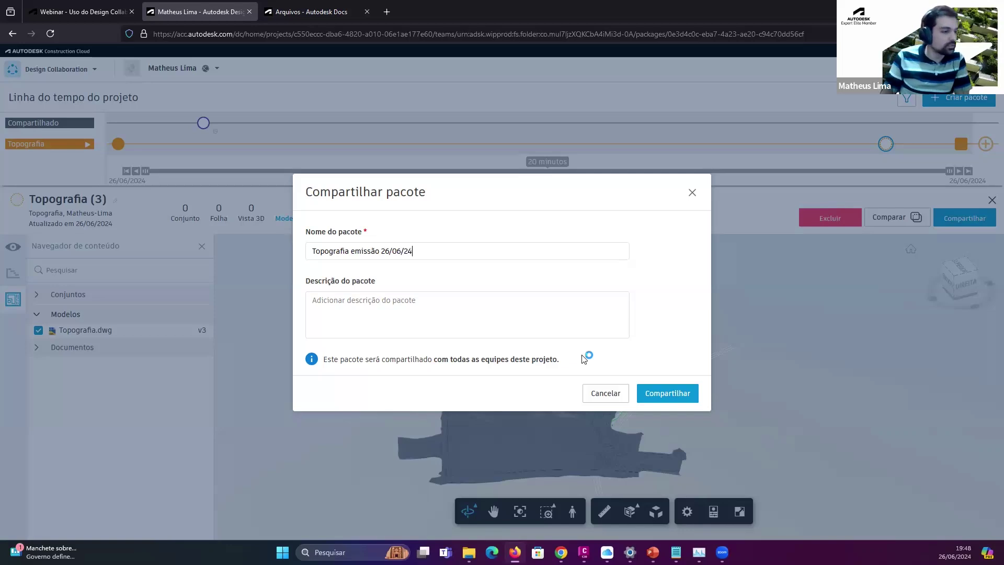
key("Return")
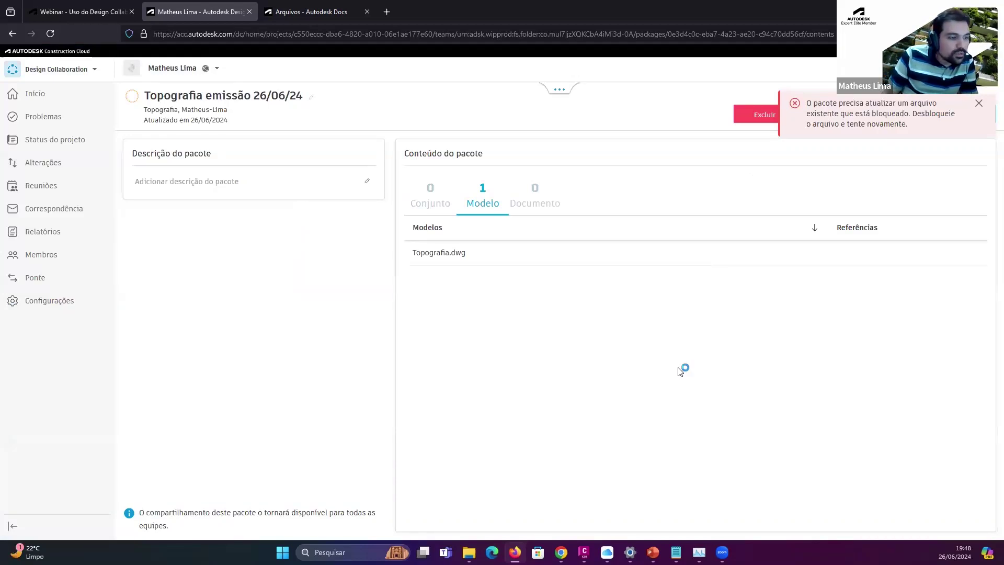
- Check the open drawings in Civil 3D and the lock on Topografia.dwg in the Compartilhada > Topografia folder of Docs
left_click(583, 552)
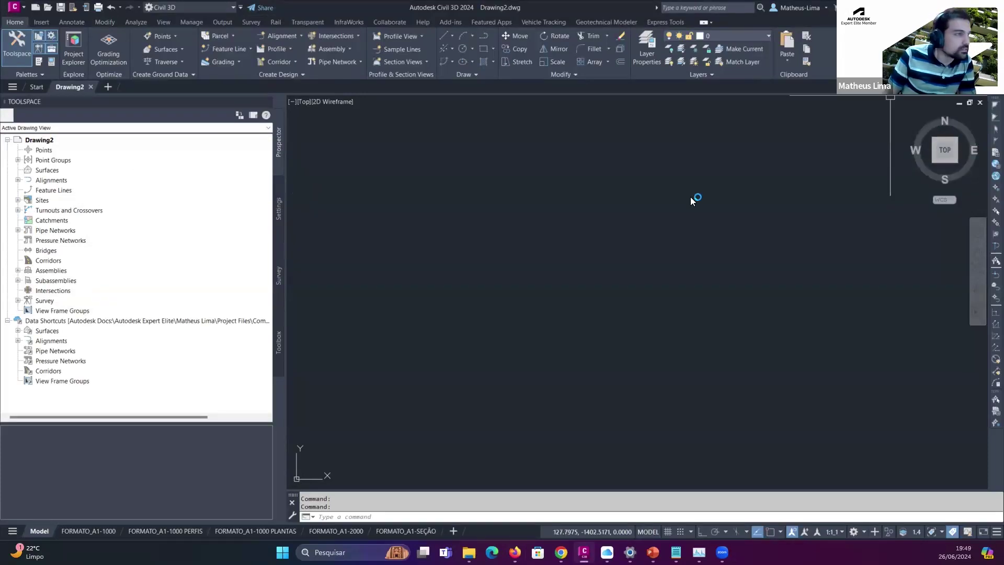
key("alt+Tab")
key("ctrl+Tab")
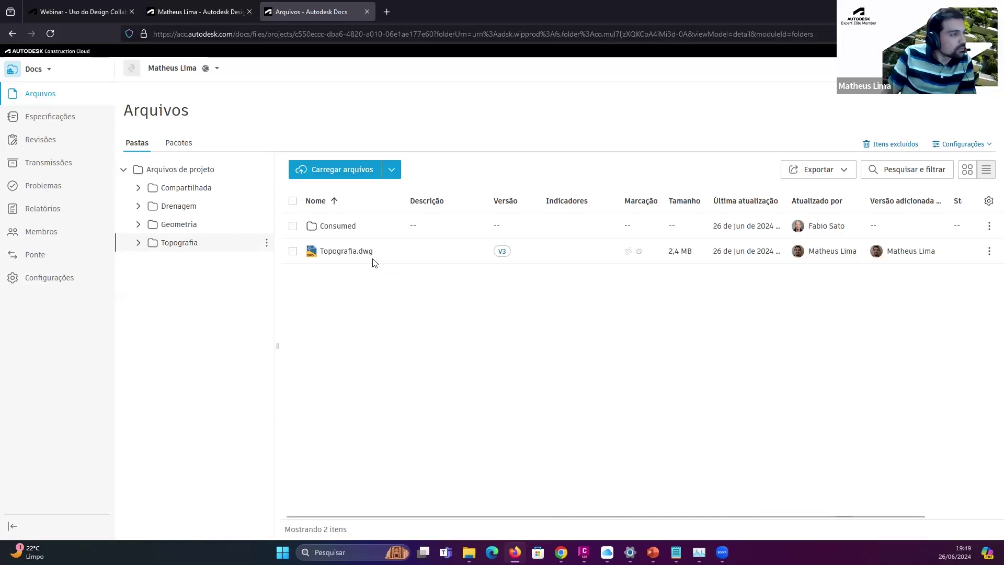
left_click(193, 187)
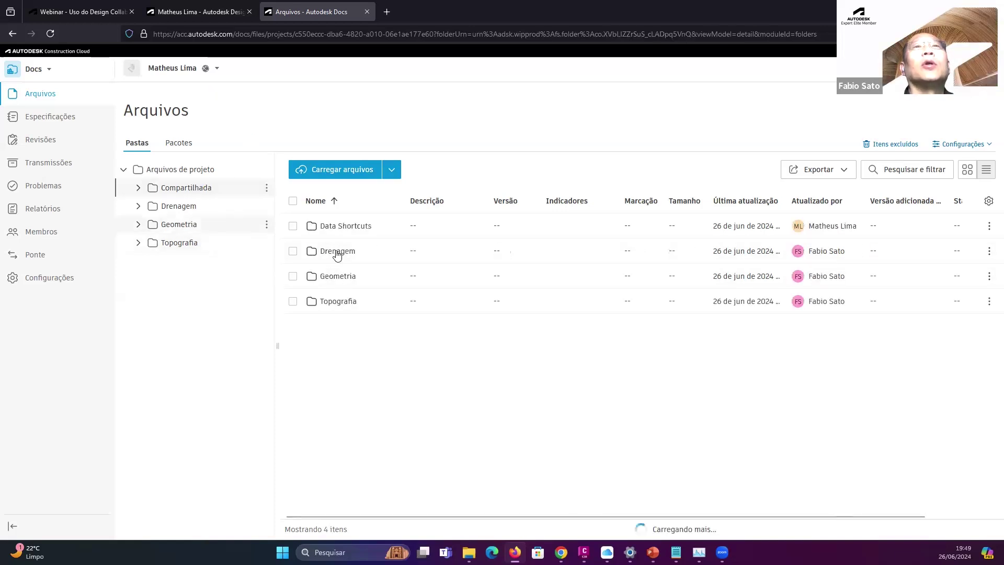
left_click(337, 302)
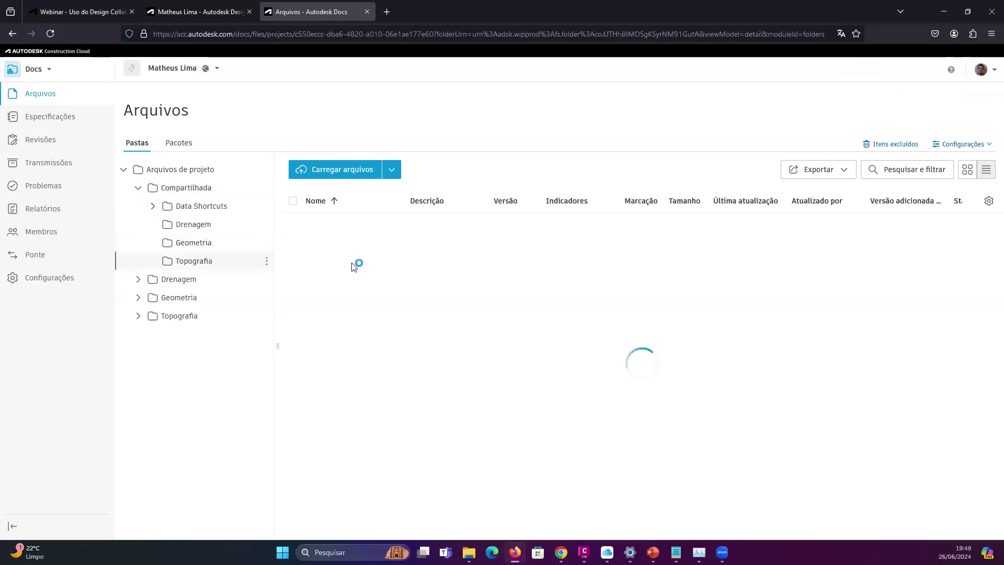
mouse_move(389, 226)
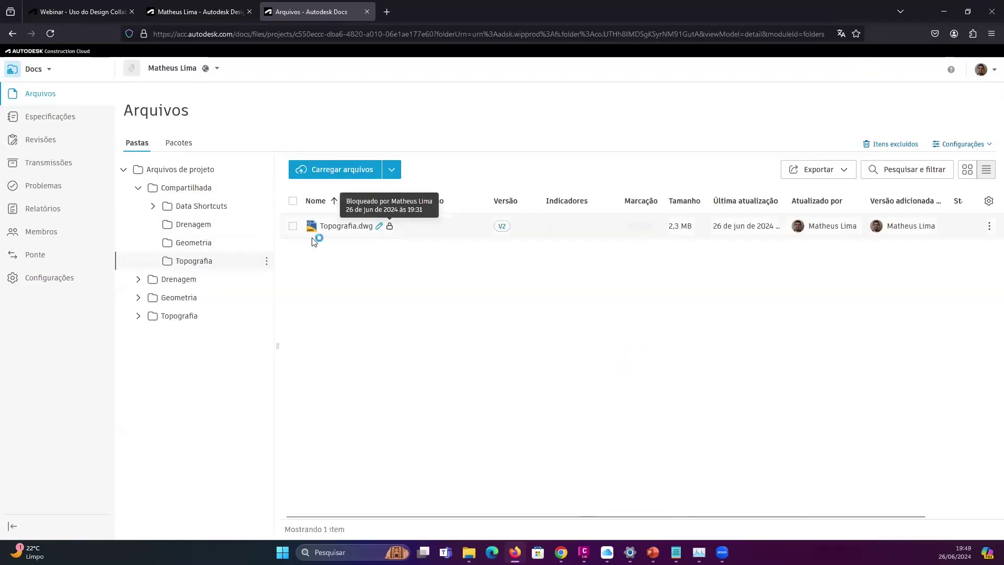
left_click(293, 226)
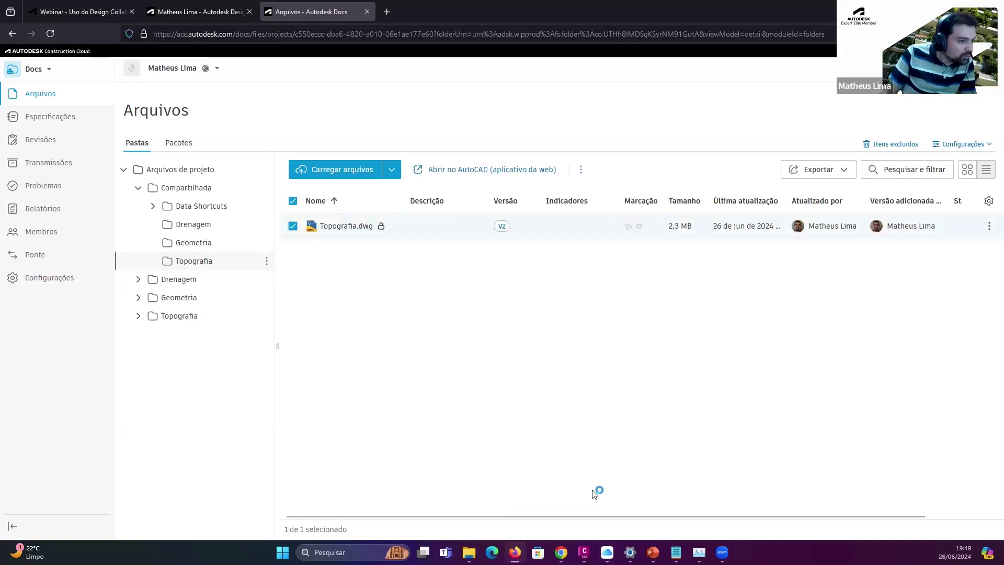
- Check in Civil 3D whether the Topografia drawing is still open, and return to the Docs file list in the browser
mouse_move(593, 493)
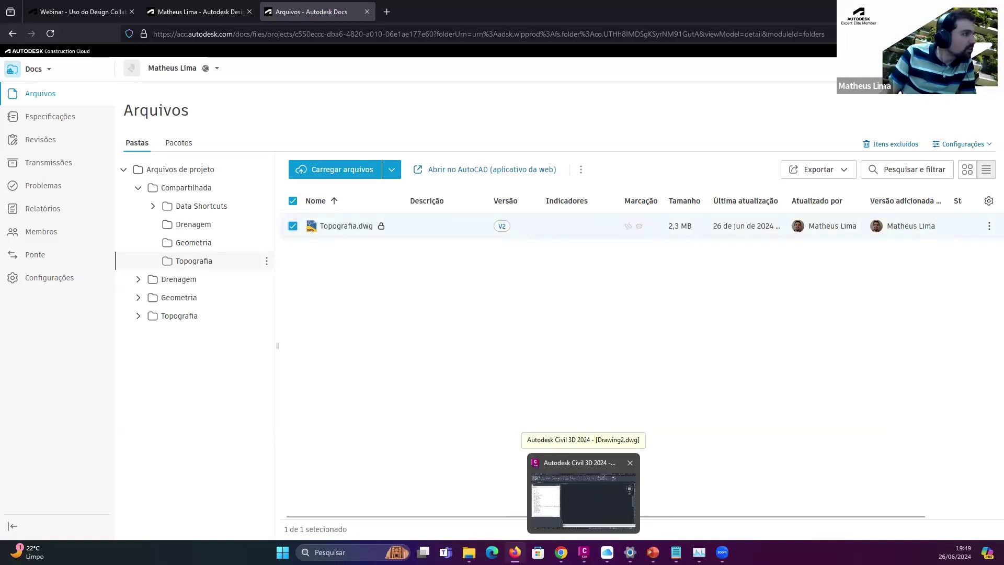
left_click(593, 493)
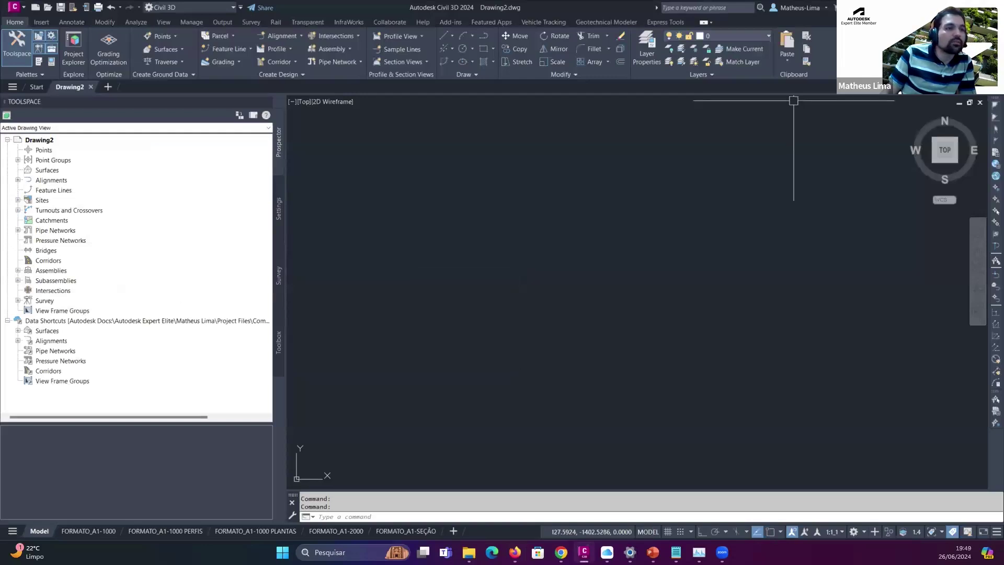
key("alt+Tab")
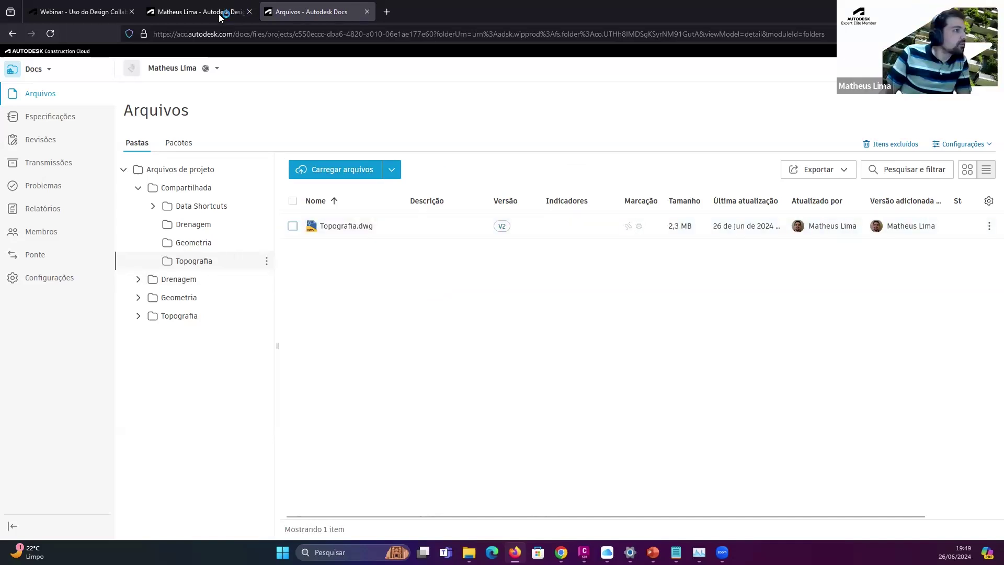
- Return to Design Collaboration, dismiss the file-lock error and share the Topografia emissão 26/06/24 package with all teams
key("ctrl+shift+Page_Up")
key("ctrl+Tab")
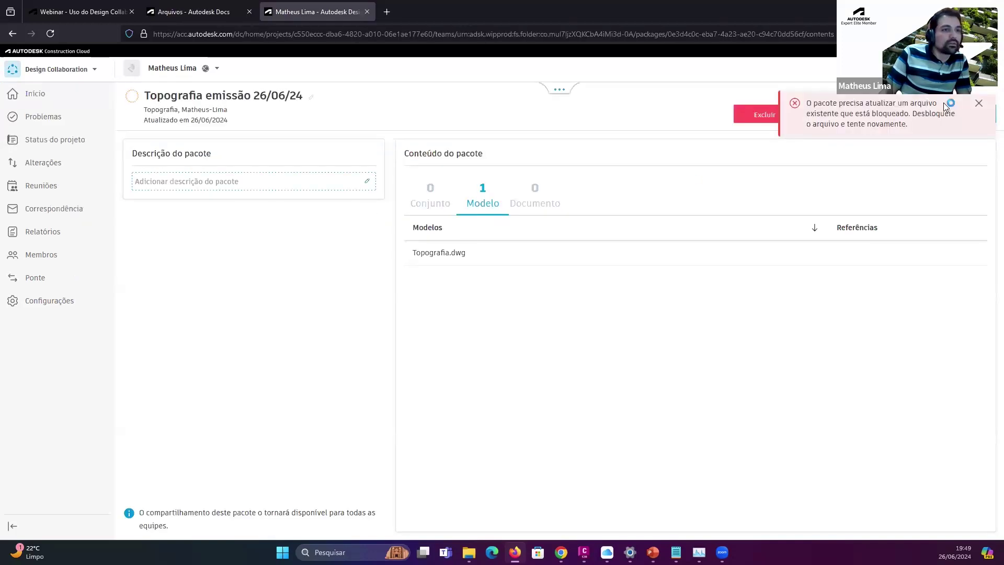
left_click(979, 104)
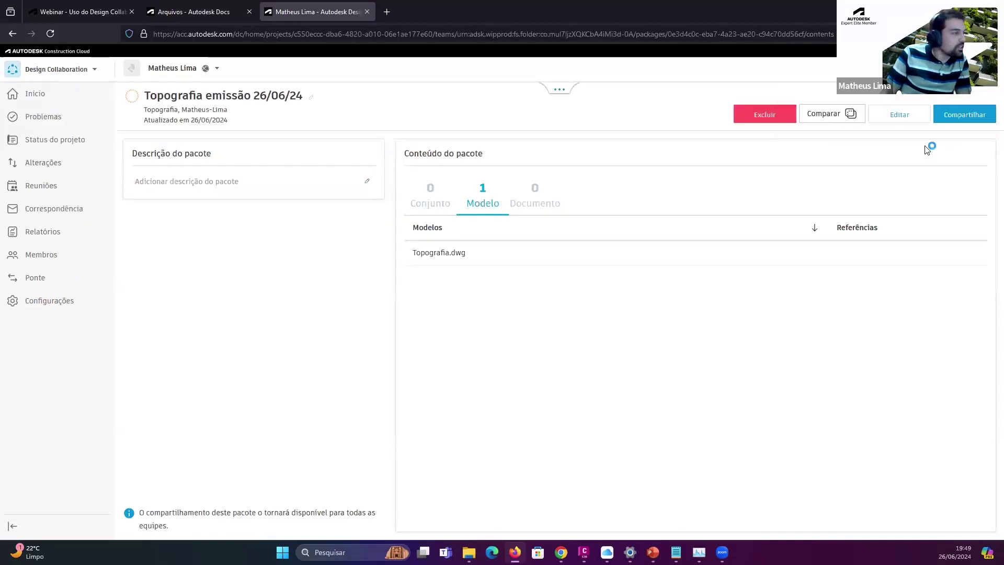
left_click(985, 115)
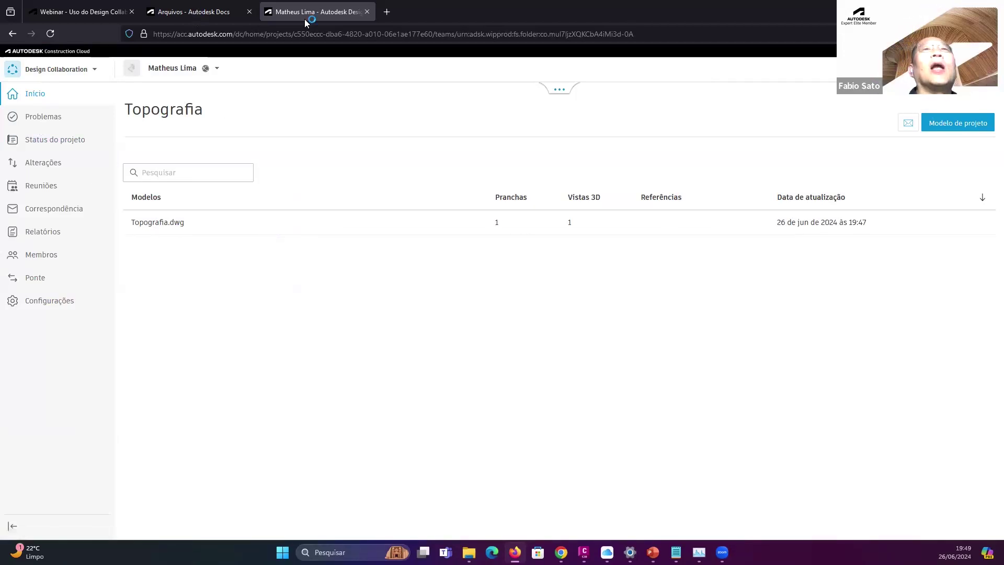
- Check the file versions in Docs in the Compartilhada > Topografia, Compartilhada > Geometria and Geometria team folders
left_click(198, 12)
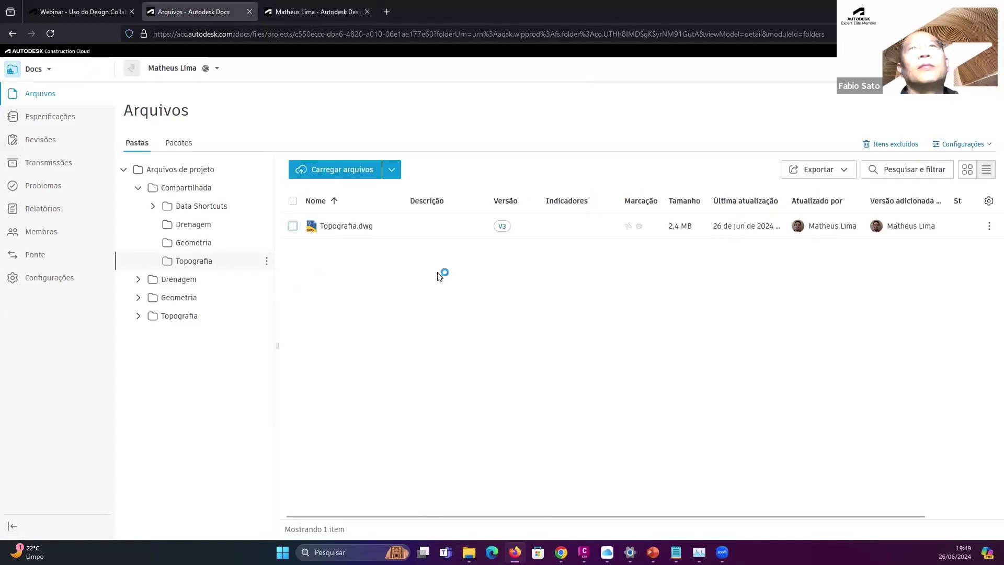
left_click(212, 244)
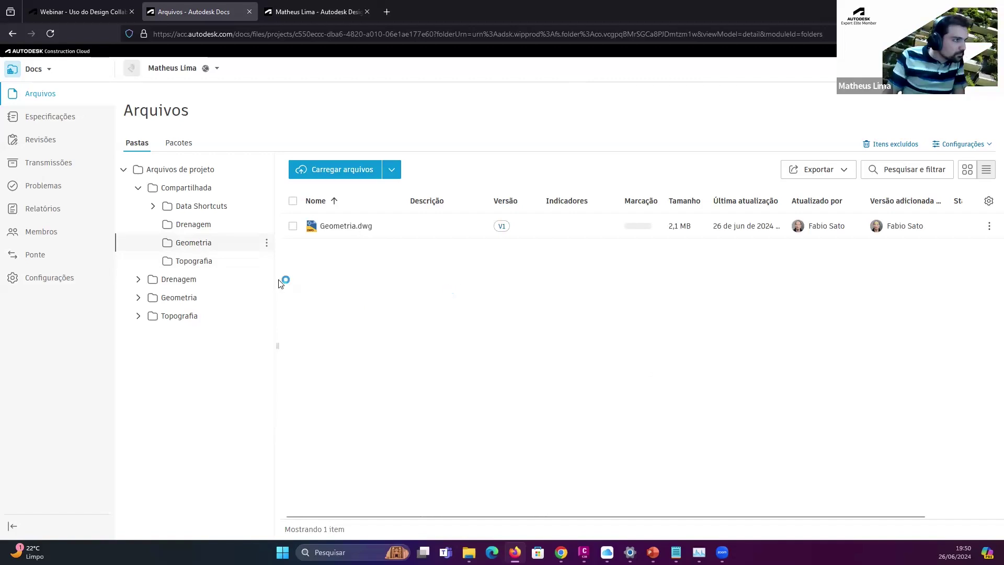
left_click(200, 261)
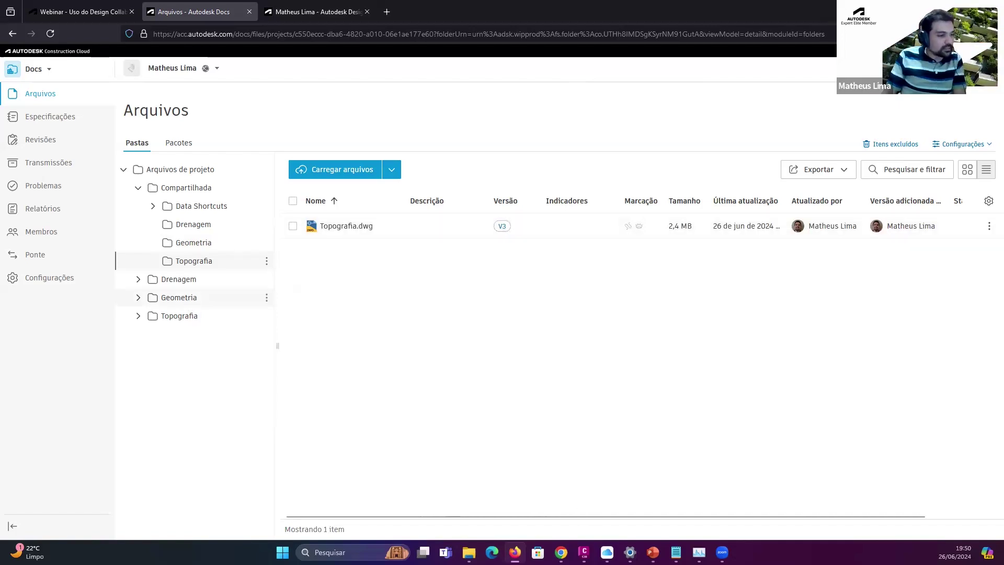
left_click(179, 297)
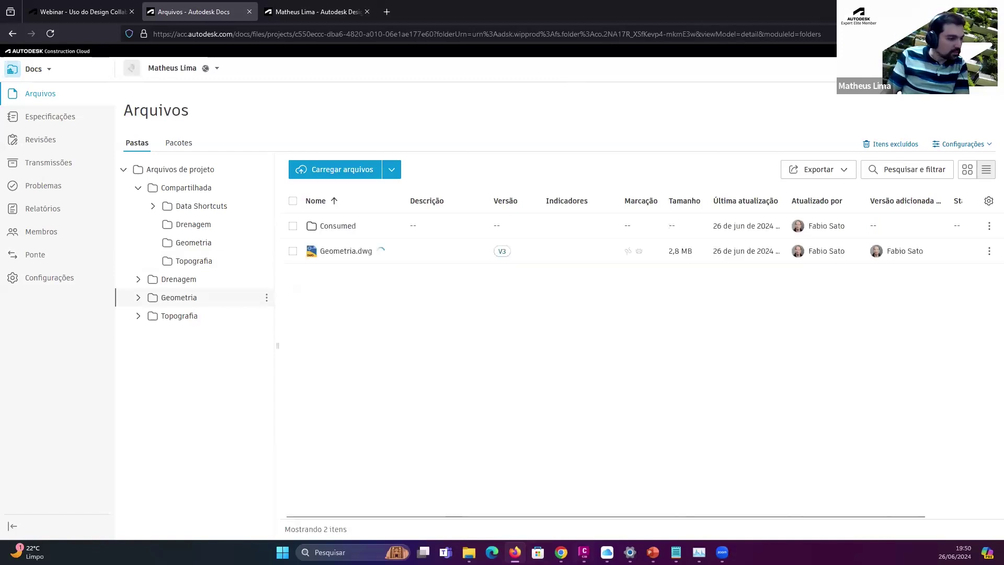
- Open the Project Files > Geometria folder in File Explorer and open Geometria.dwg in the Docs viewer in the browser
left_click(583, 553)
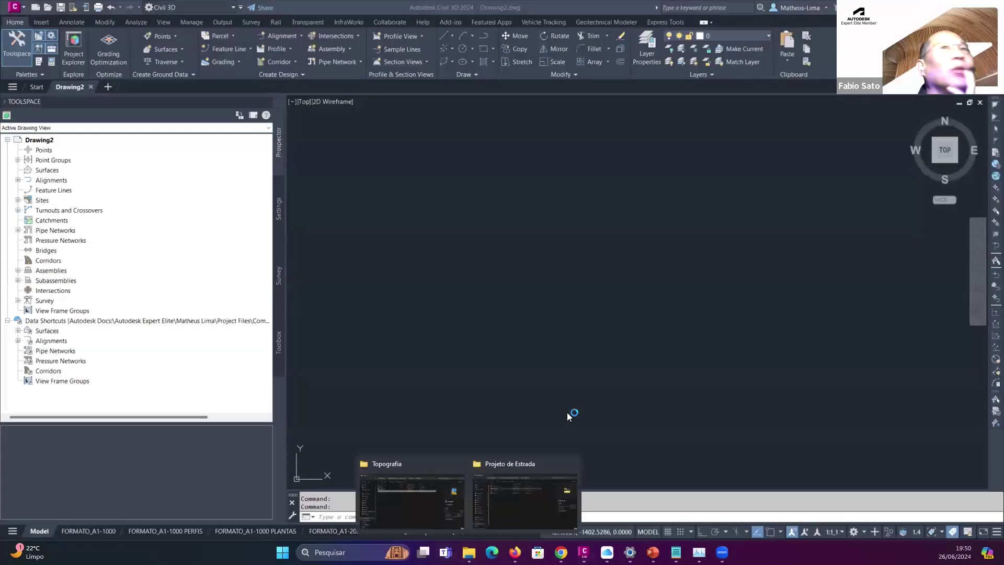
left_click(412, 499)
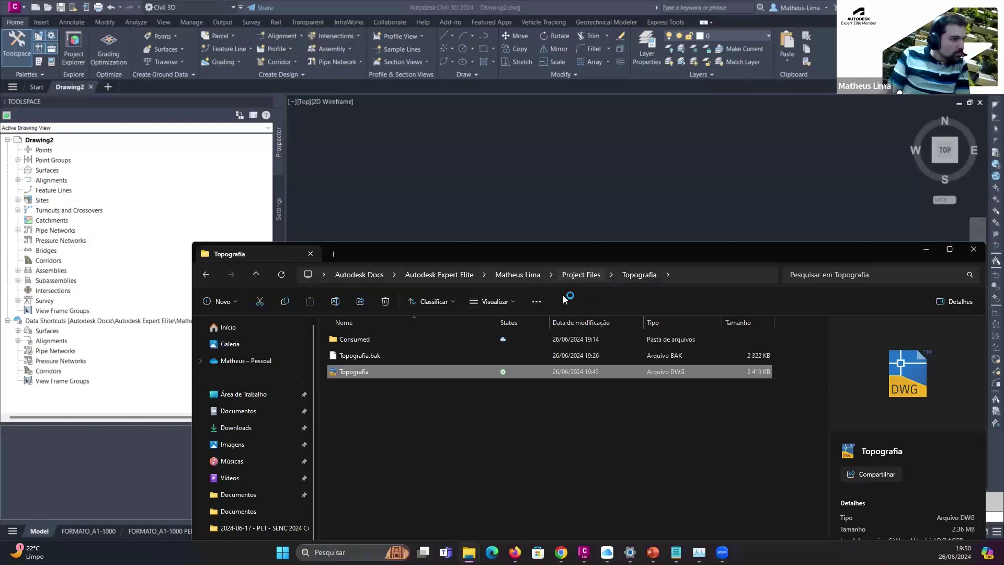
left_click(581, 275)
left_click(388, 370)
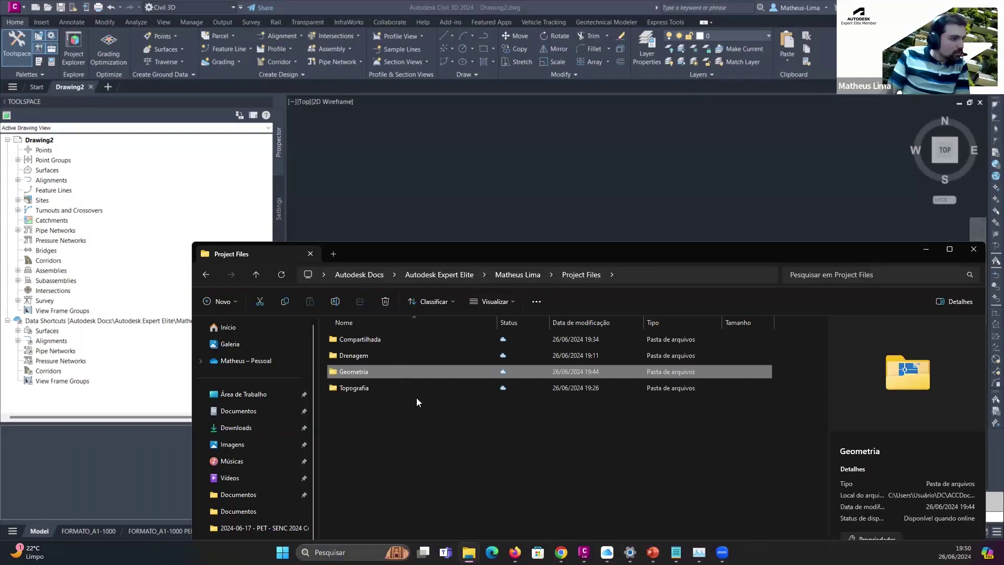
double_click(397, 374)
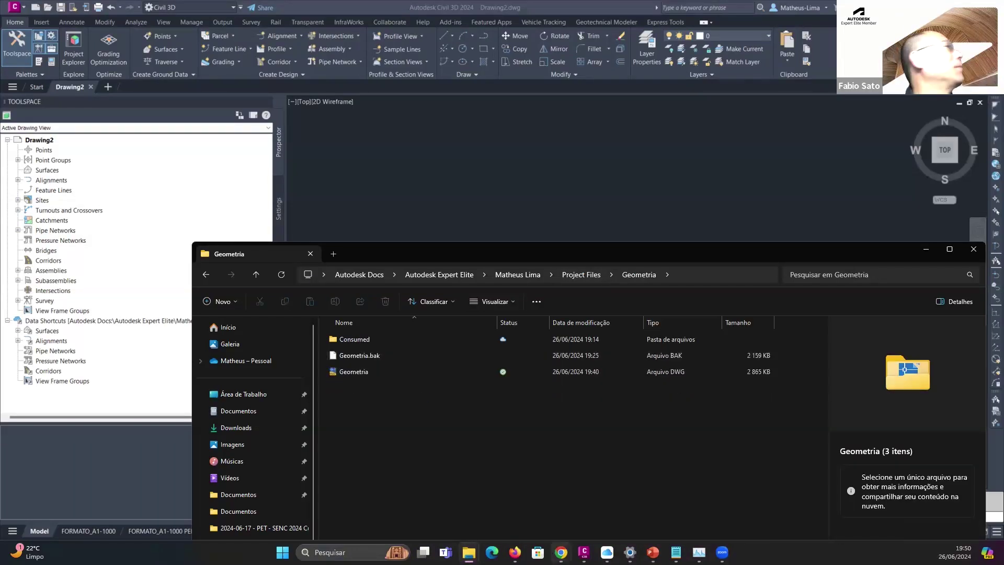
key("alt+Tab")
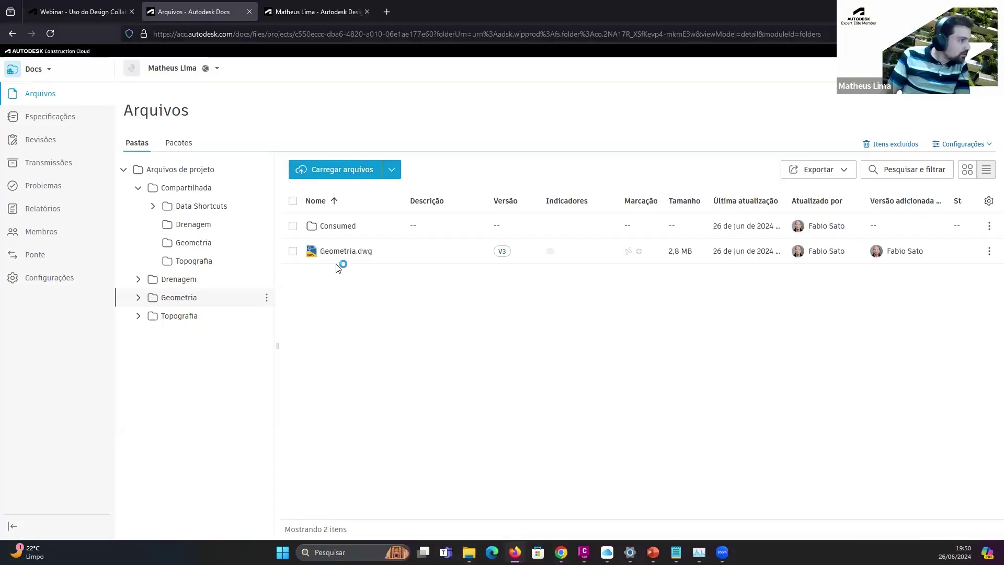
left_click(353, 253)
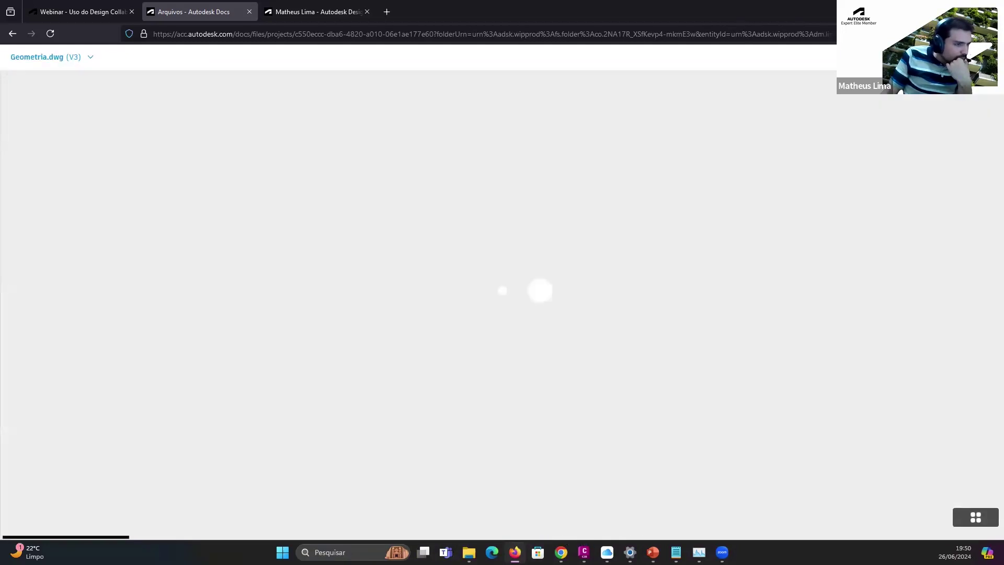
- Open the Geometria drawing from the Project Files > Geometria folder in Civil 3D
left_click(584, 553)
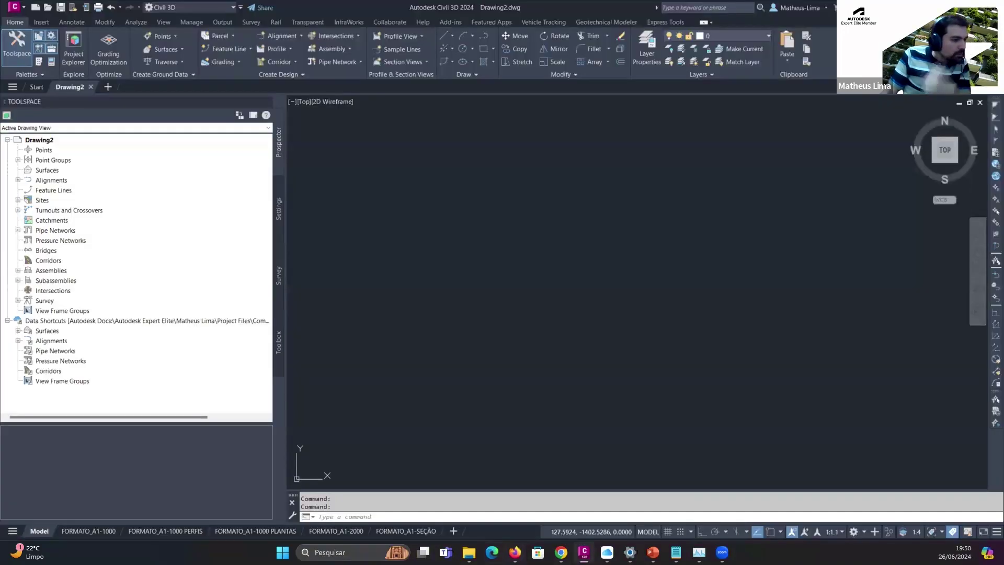
mouse_move(468, 552)
left_click(435, 492)
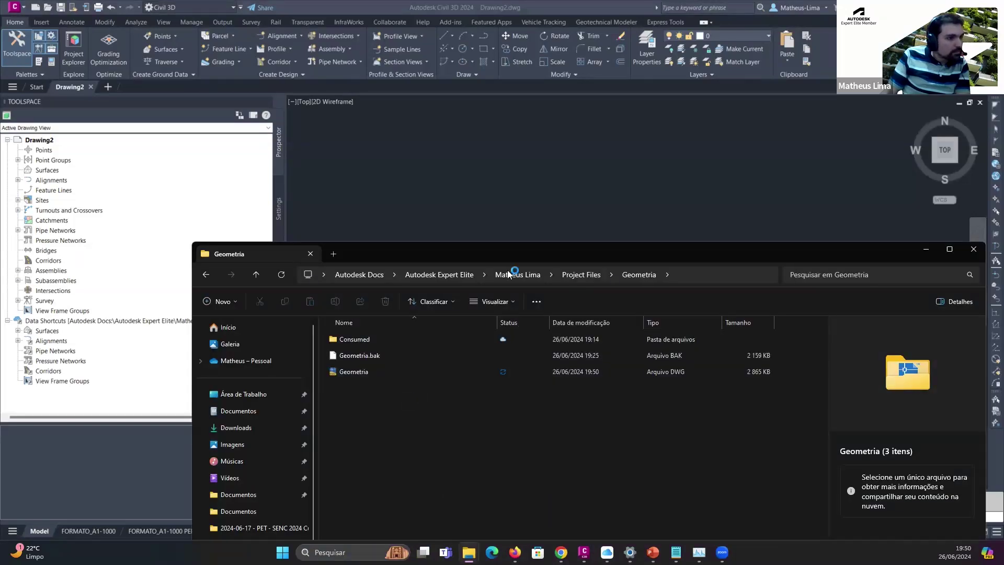
left_click(576, 274)
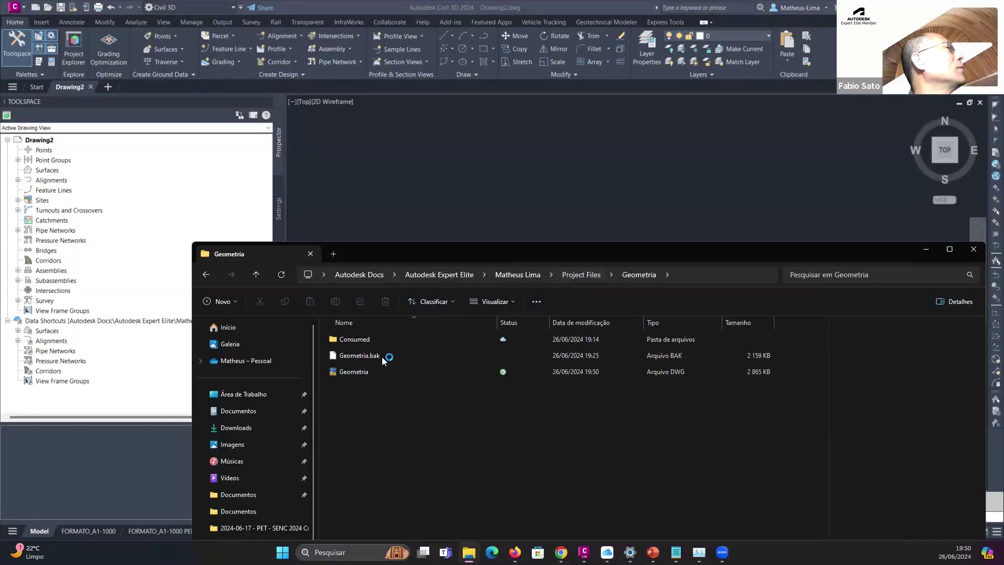
double_click(382, 372)
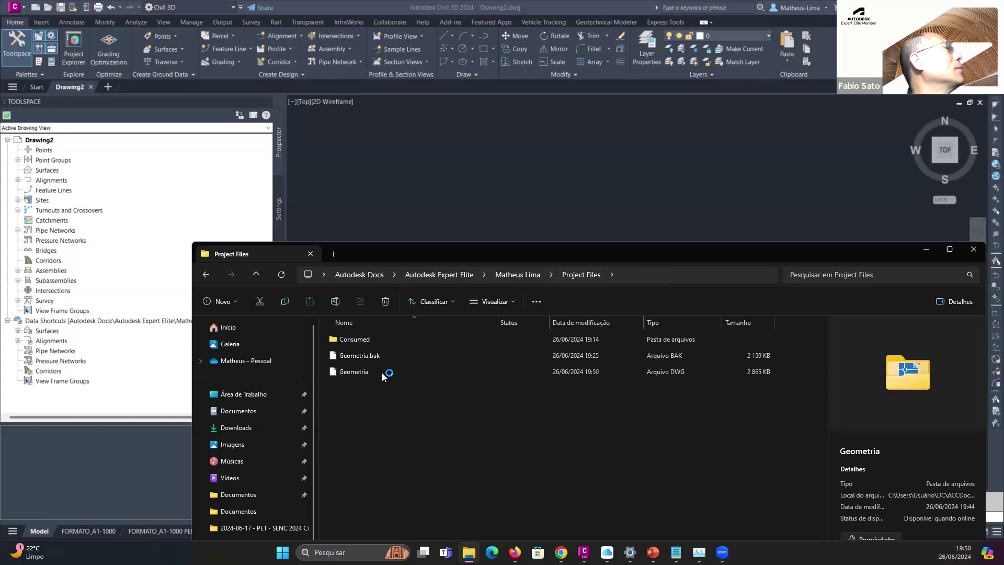
mouse_move(407, 370)
left_mouse_down()
mouse_move(289, 90)
mouse_move(389, 91)
mouse_move(397, 80)
mouse_move(376, 92)
mouse_move(366, 82)
mouse_move(310, 90)
left_mouse_up()
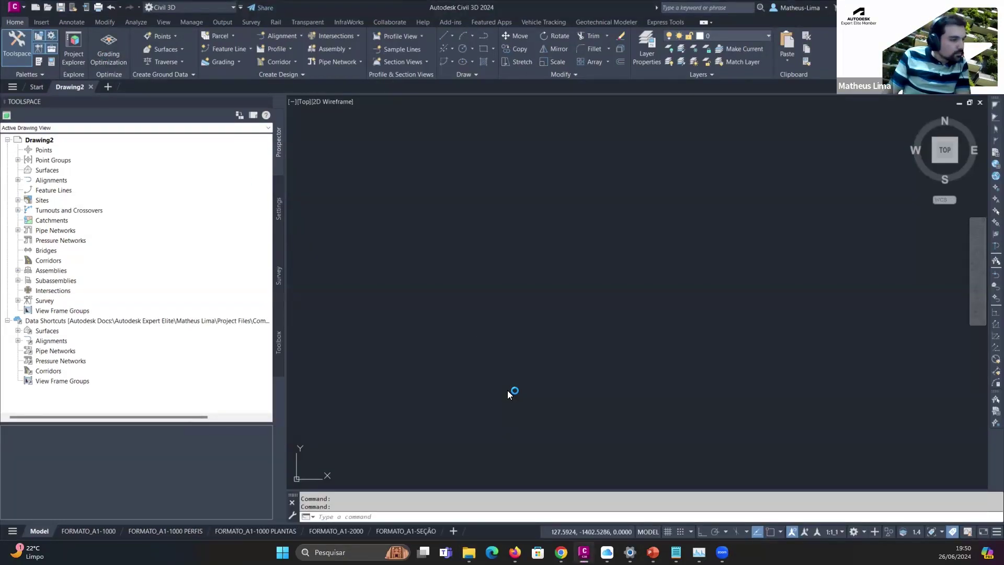
left_click(466, 217)
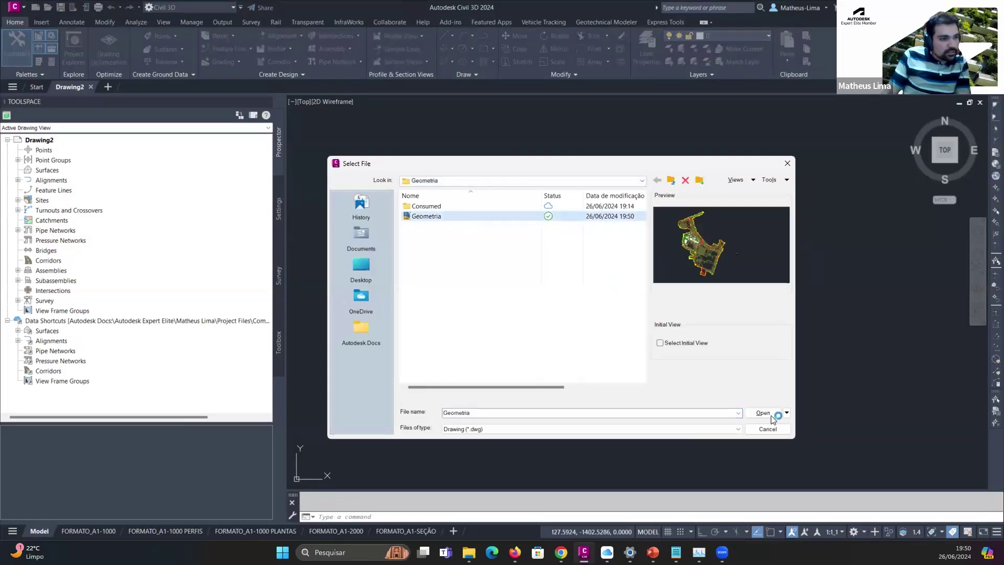
key("Return")
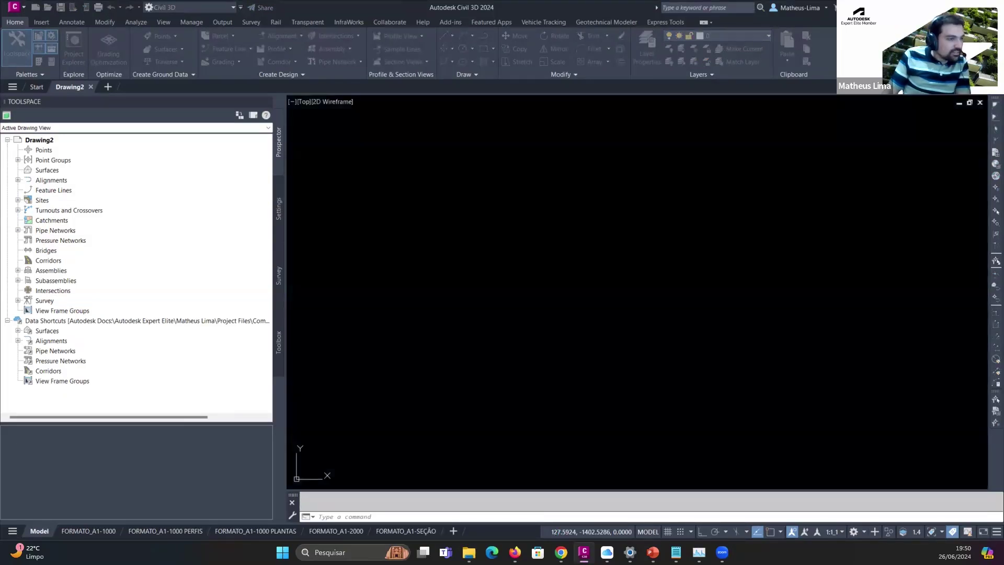
- Show the 3D View of Geometria.dwg in the Docs viewer and examine the surface, road and parking area from an angle
key("alt+Tab")
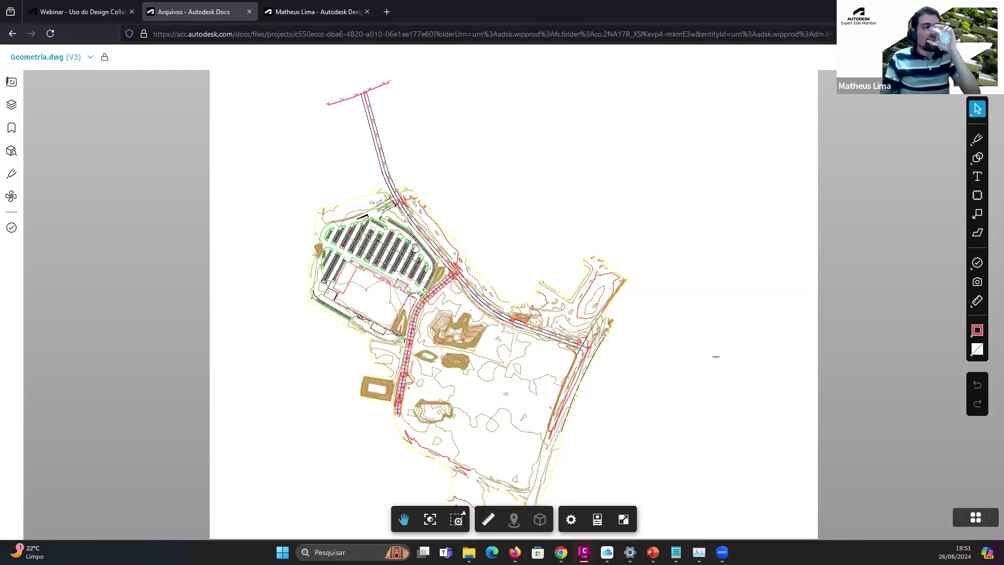
left_click(11, 81)
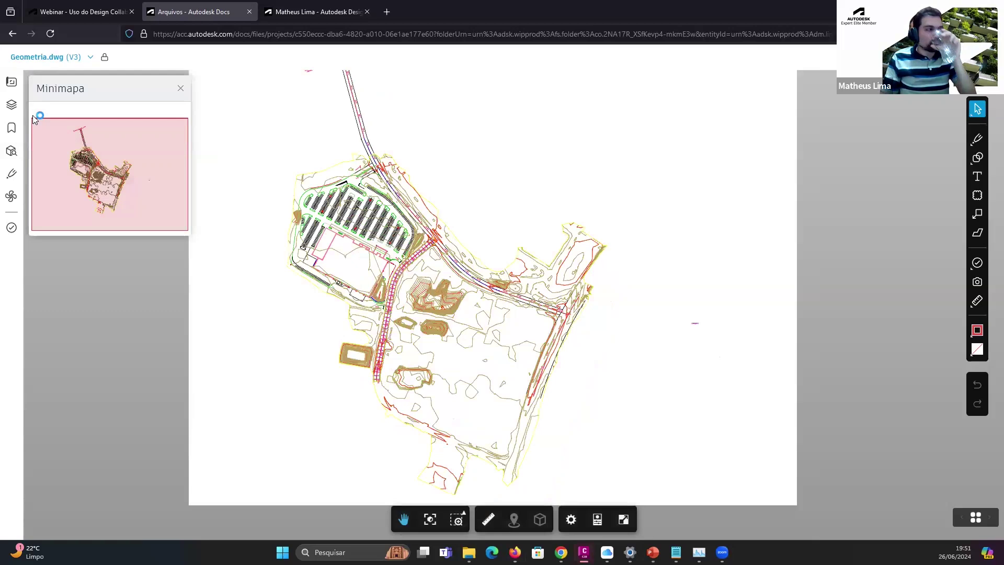
left_click(10, 81)
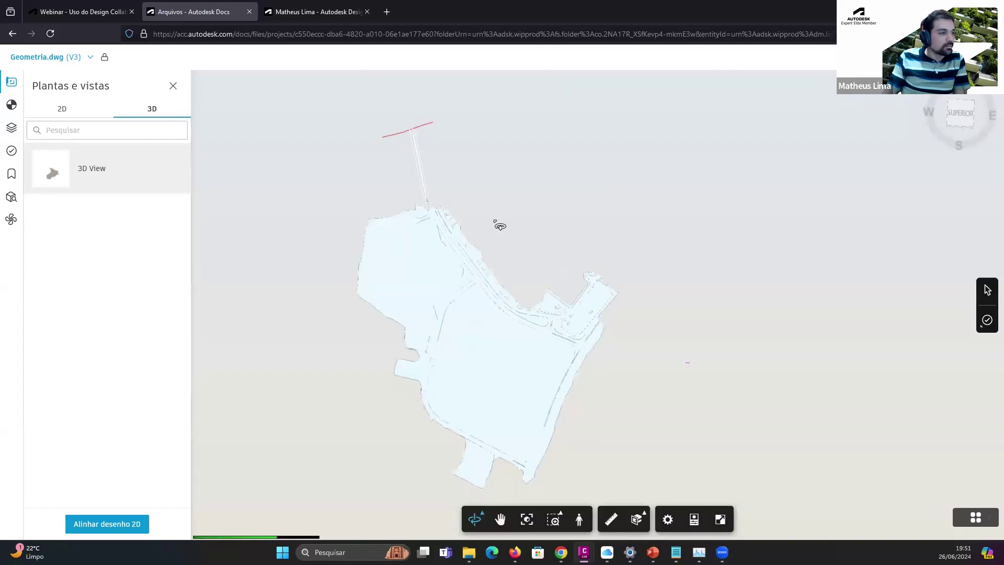
left_click_drag(455, 241, 602, 269)
scroll(575, 324, "up", 3)
scroll(628, 366, "up", 3)
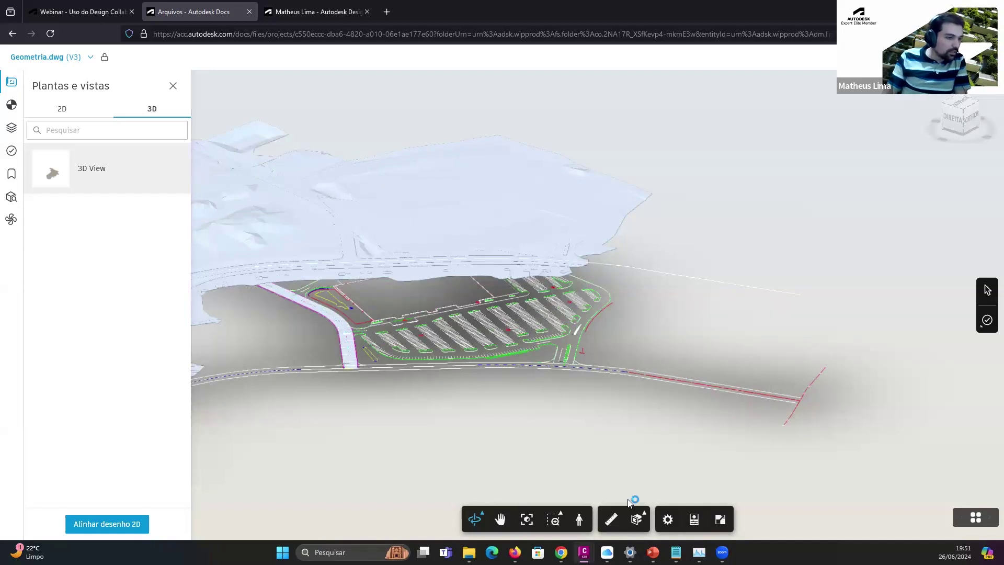
- Switch to Civil 3D and examine the Geometria drawing's road layout, including the road's northern end outside the surface boundary
key("alt+Tab")
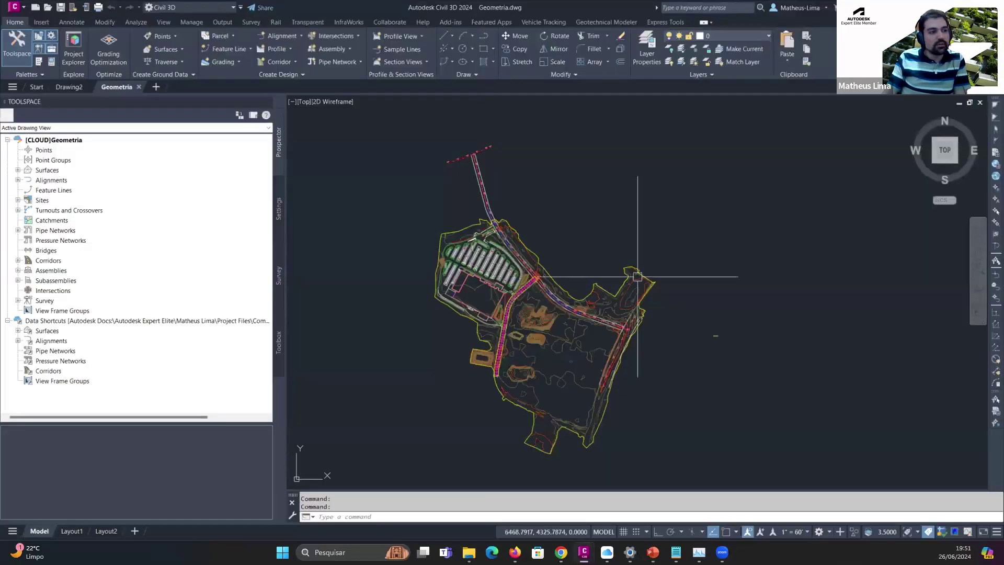
scroll(493, 254, "up", 3)
mouse_move(494, 254)
middle_mouse_down()
mouse_move(535, 383)
mouse_move(564, 391)
middle_mouse_up()
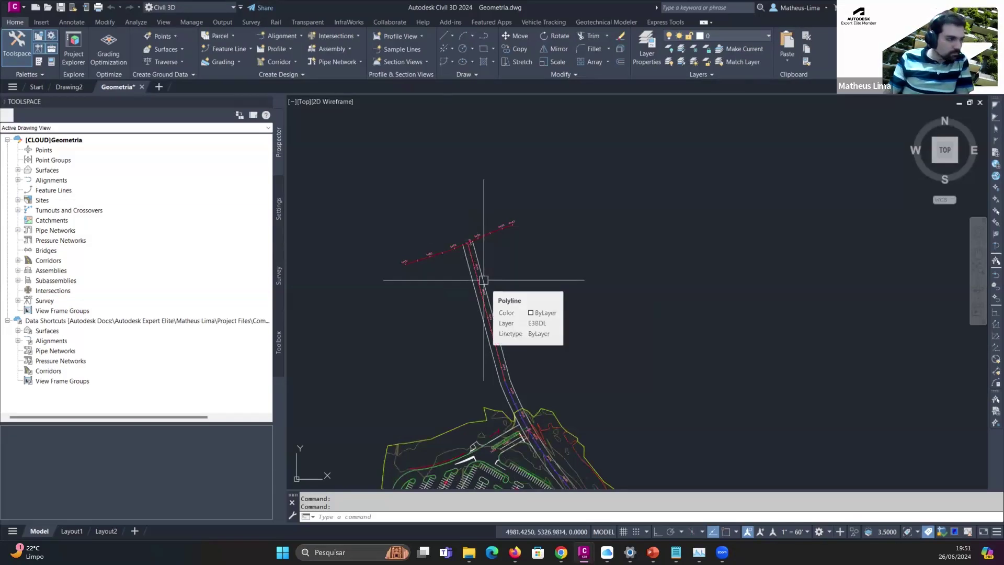
scroll(537, 342, "down", 3)
scroll(536, 307, "down", 2)
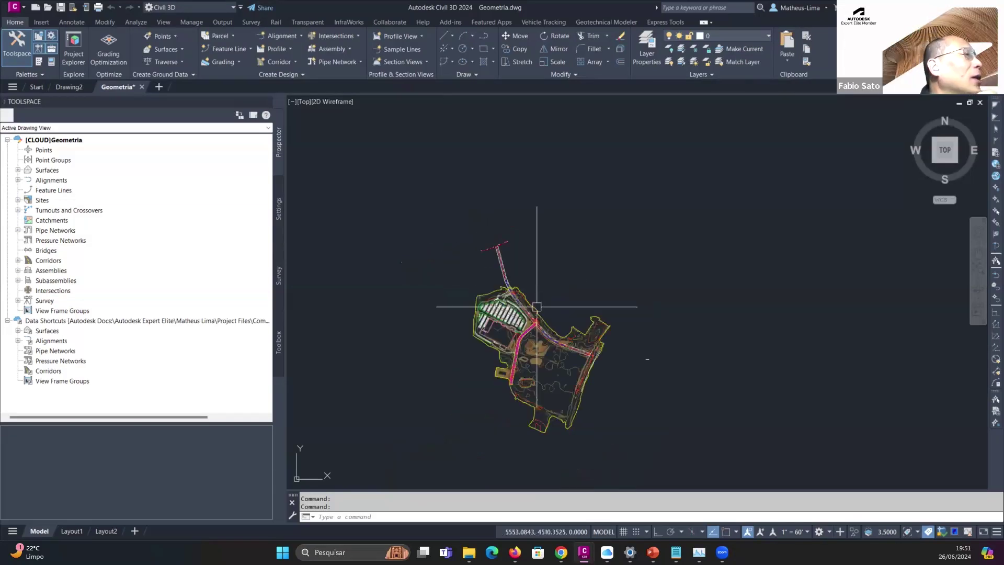
scroll(555, 303, "up", 2)
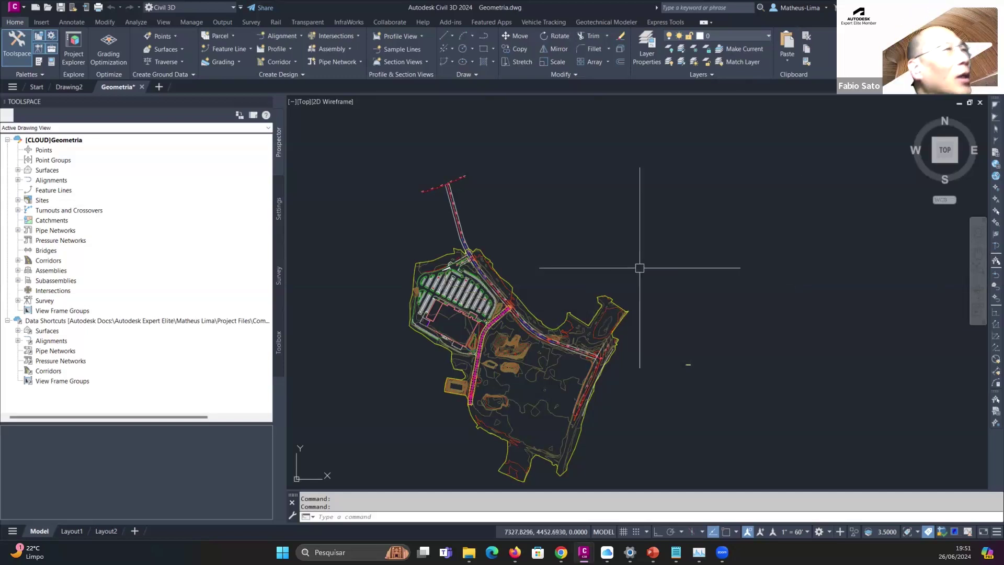
middle_click_drag(537, 263, 578, 242)
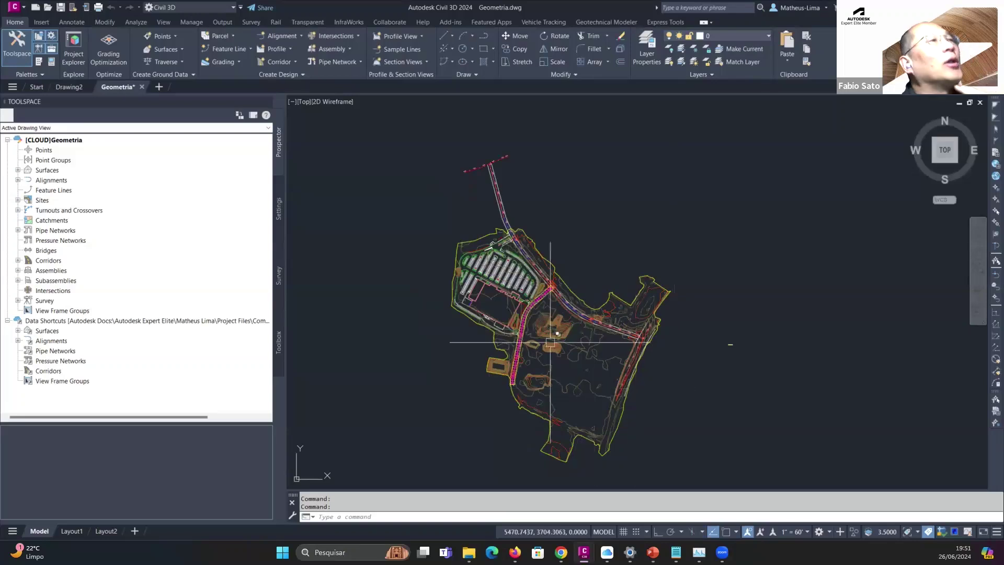
scroll(547, 335, "up", 8)
scroll(546, 334, "down", 6)
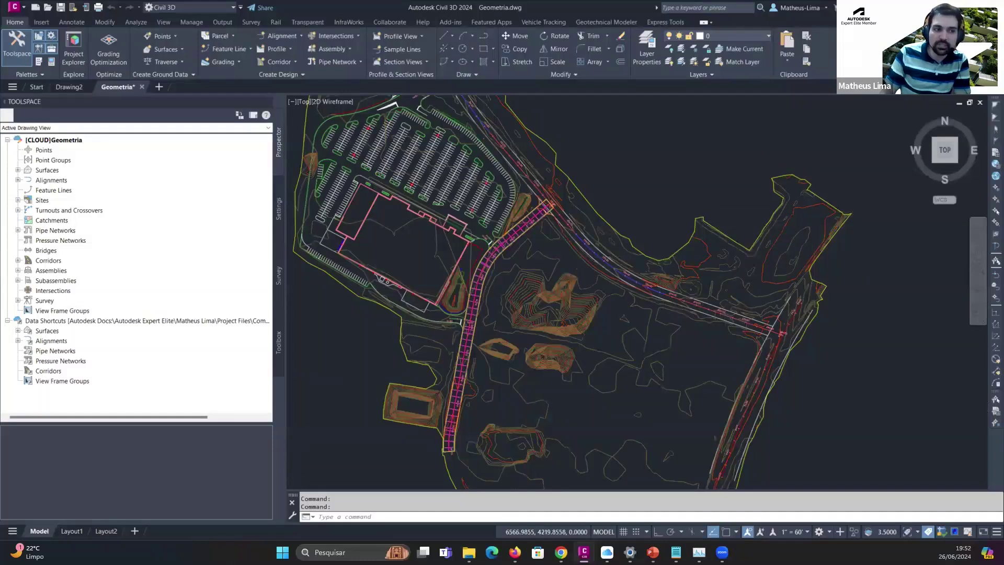
- Examine the surface boundary at the northeast of the site and the surroundings of Rua Principal in the Geometria drawing
scroll(811, 219, "up", 3)
middle_click_drag(771, 180, 755, 230)
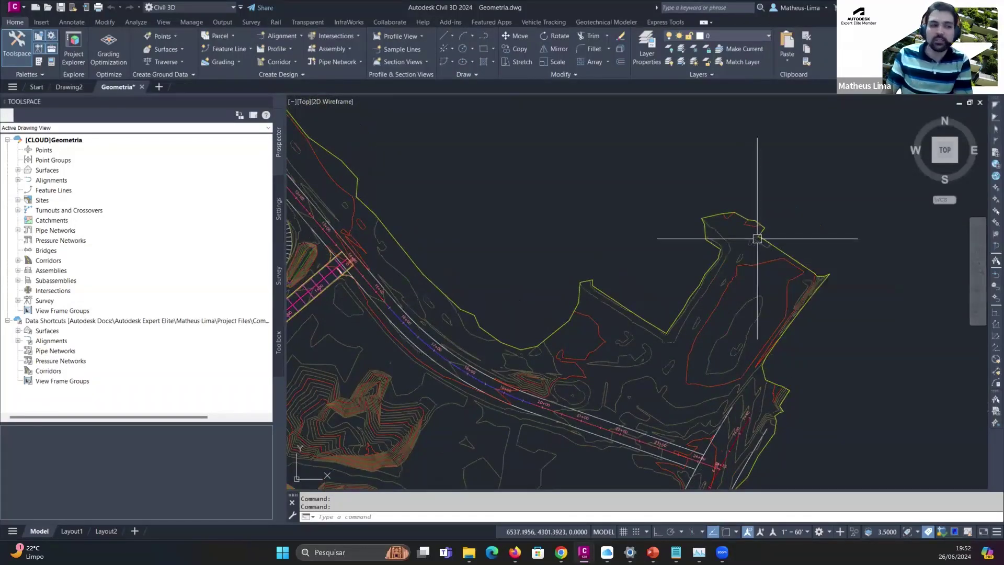
scroll(755, 235, "down", 5)
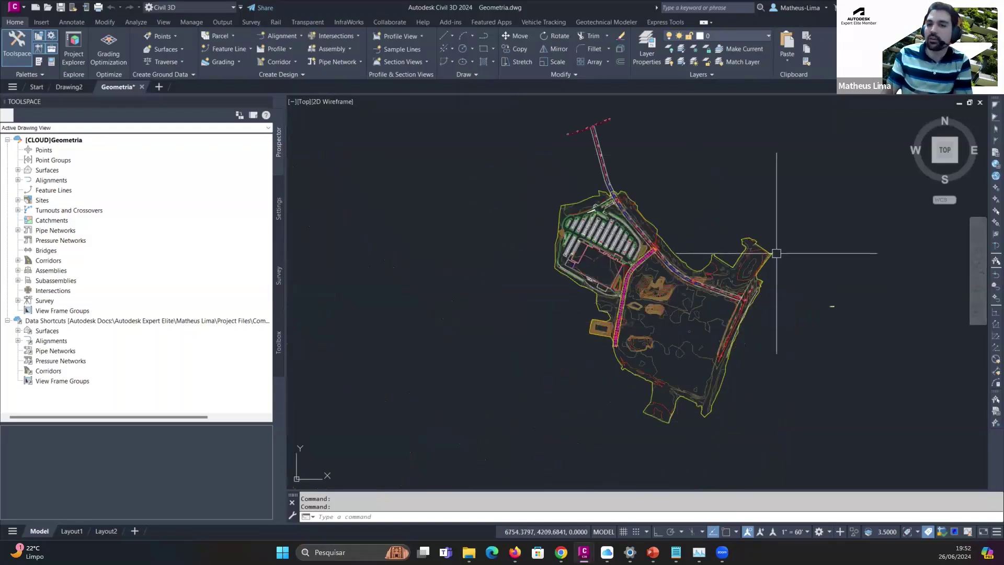
scroll(773, 222, "up", 3)
scroll(818, 335, "up", 3)
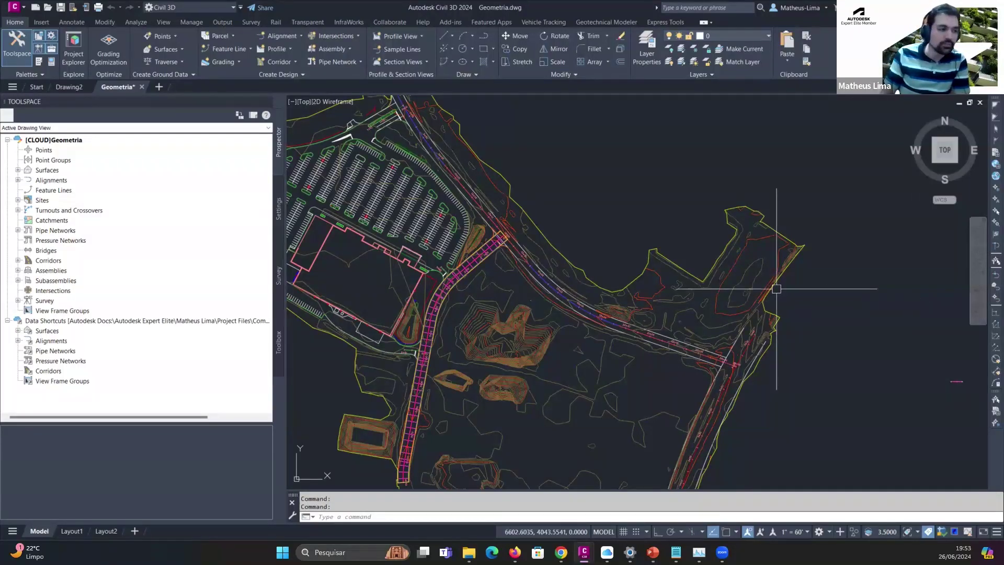
middle_click_drag(657, 282, 674, 275)
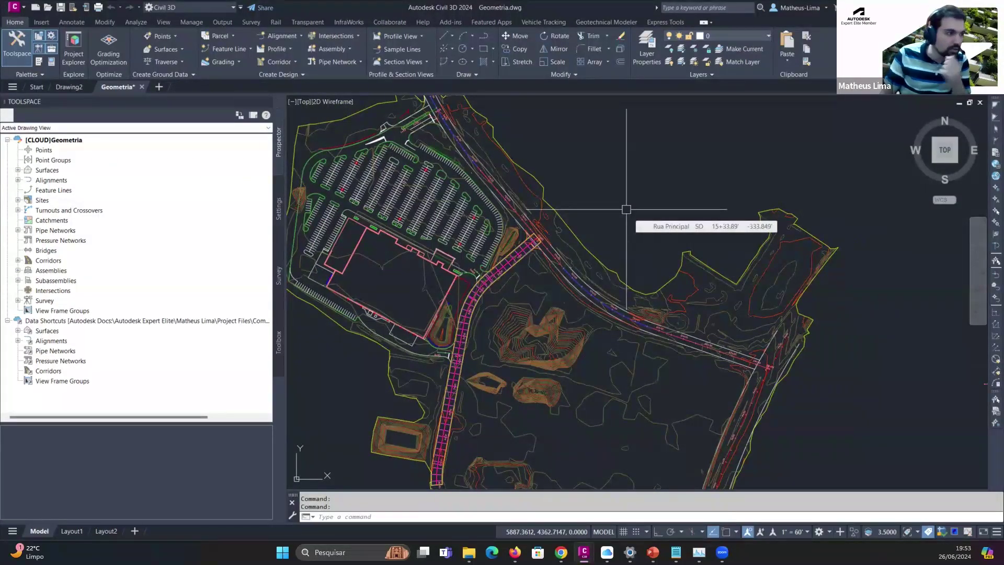
scroll(626, 209, "down", 2)
middle_click_drag(627, 208, 632, 236)
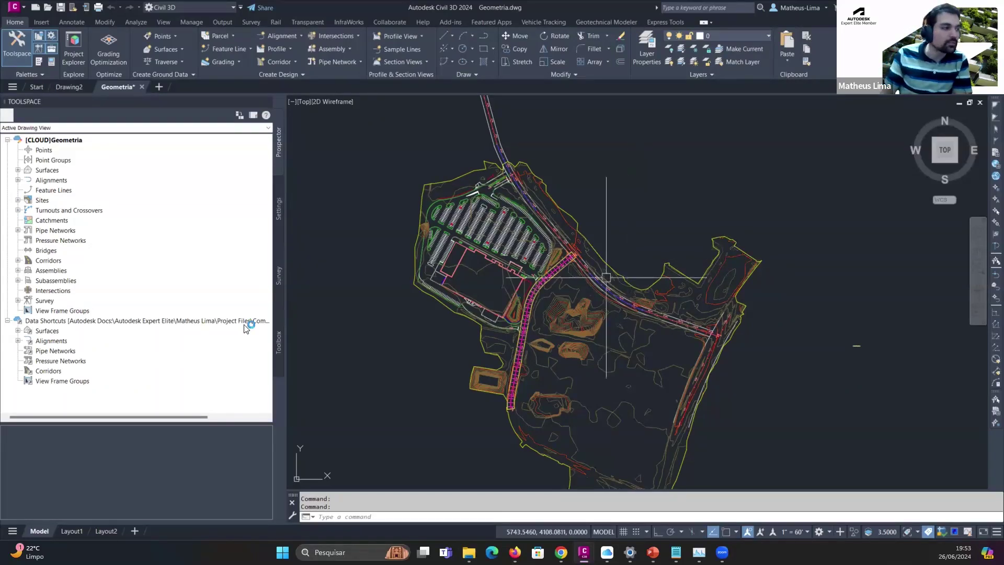
- Switch to Autodesk Docs in the browser and open Topografia.dwg from the Compartilhada > Topografia folder
scroll(668, 355, "down", 2)
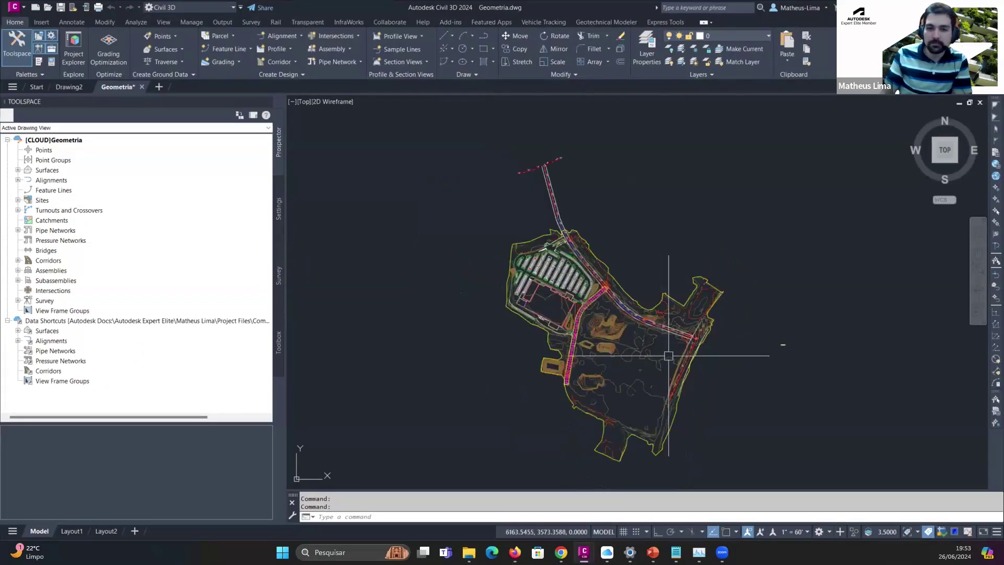
mouse_move(653, 552)
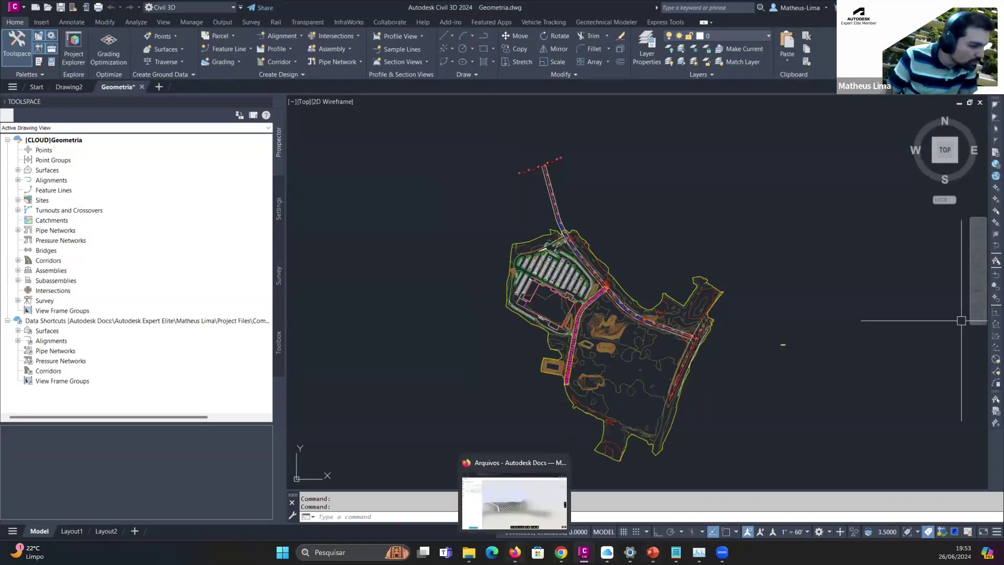
left_click(515, 552)
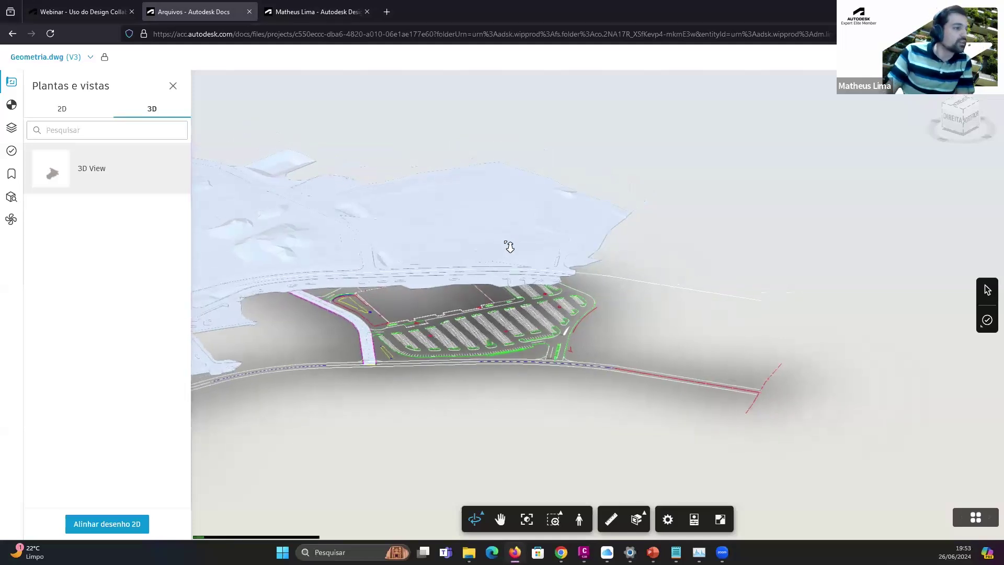
key("alt+Left")
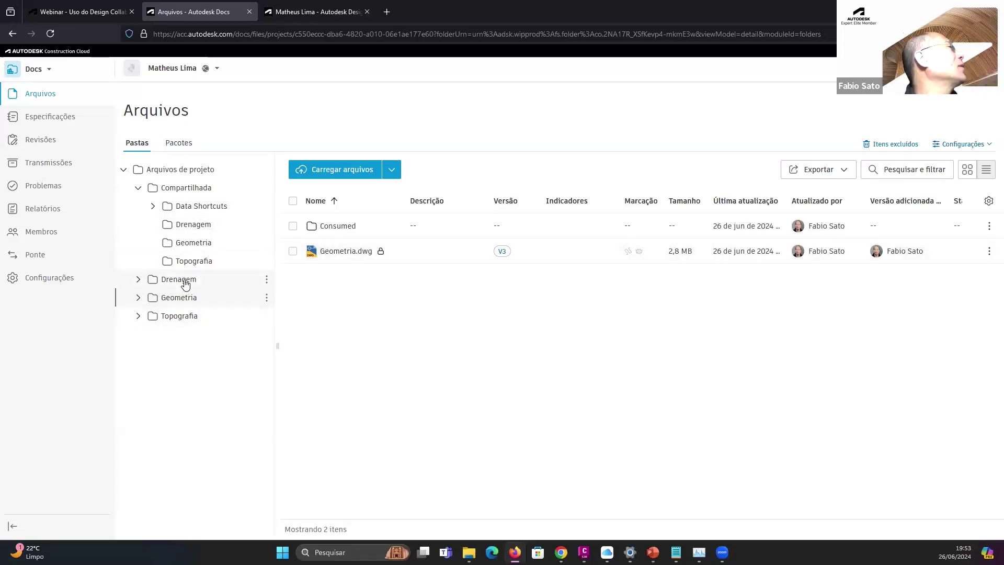
left_click(193, 261)
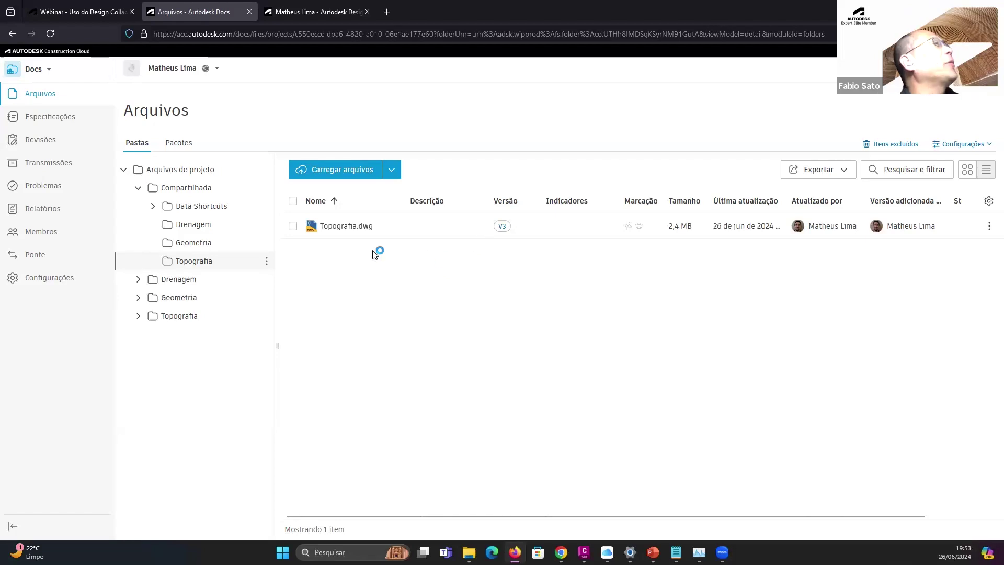
left_click(337, 228)
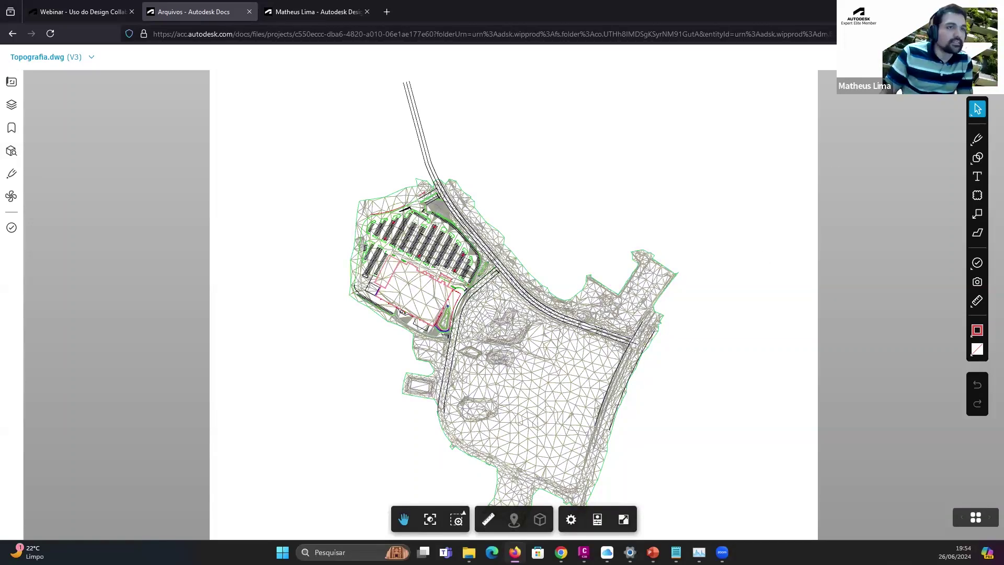
- Compare the 3D View of Topografia.dwg v3 with the 3D View of v2
left_click(931, 57)
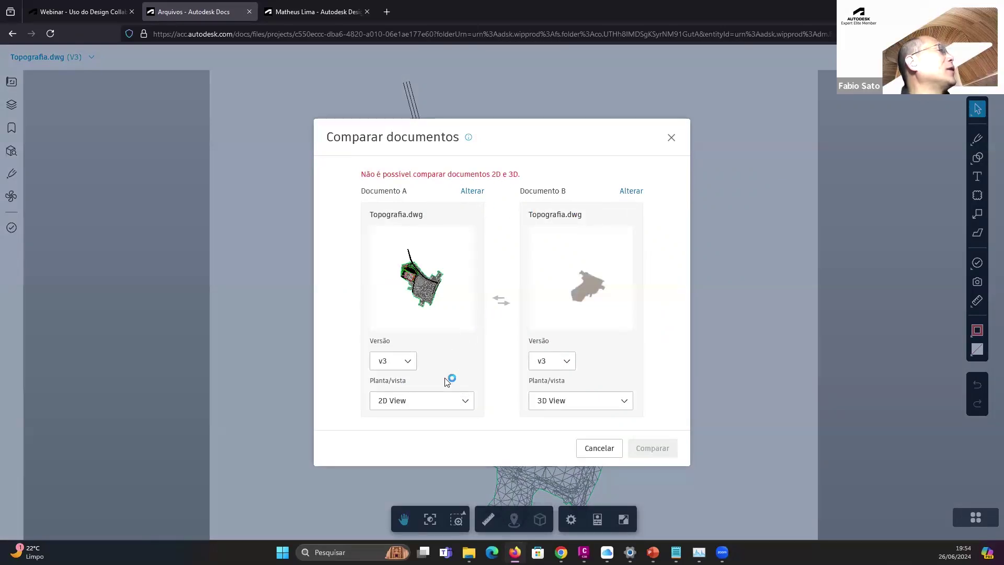
left_click(446, 403)
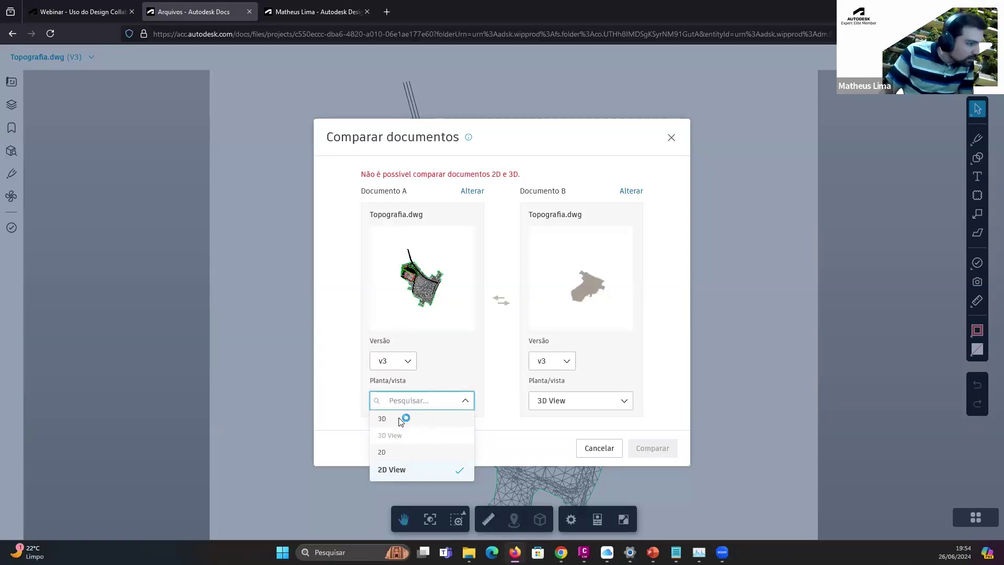
left_click(454, 361)
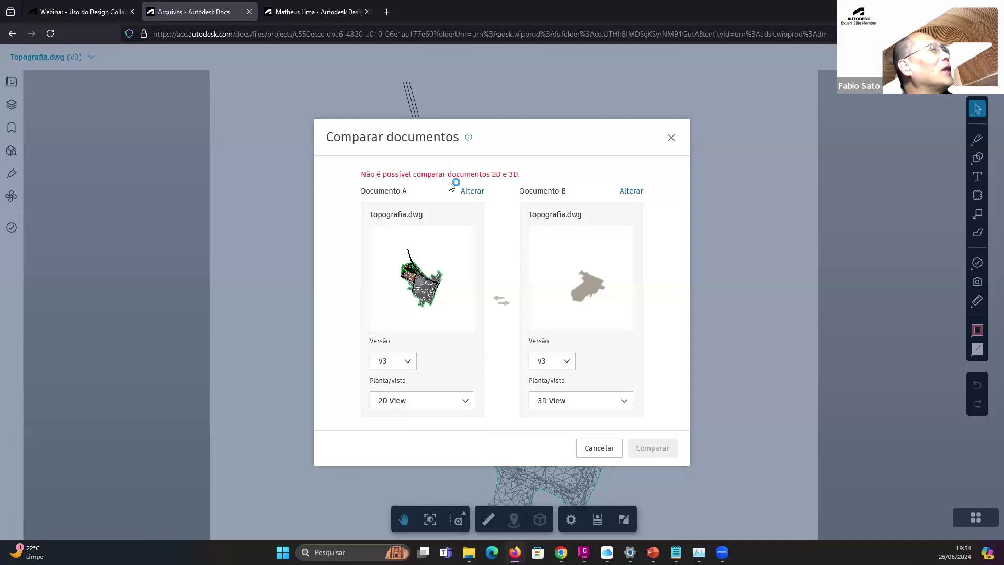
left_click(561, 360)
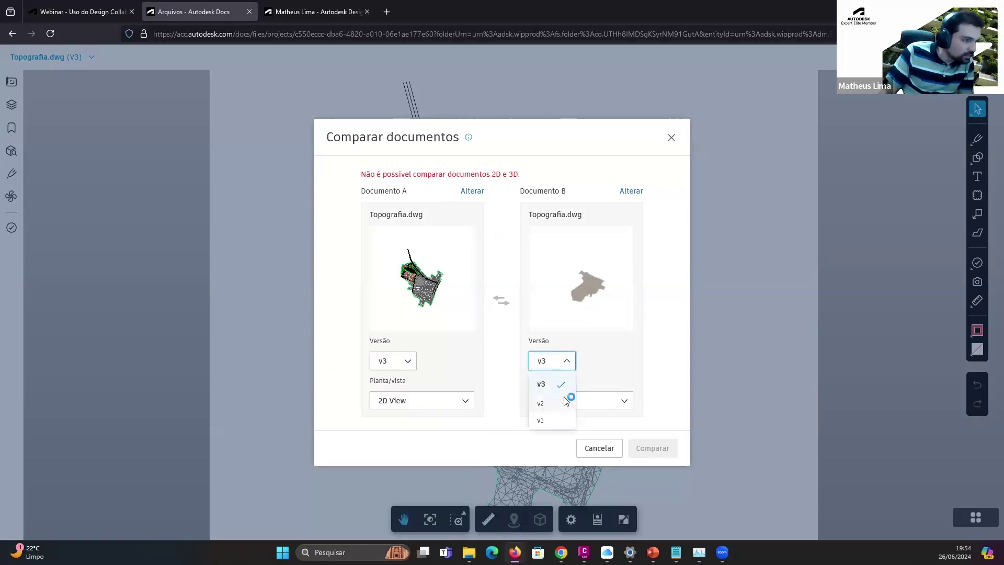
left_click(566, 402)
left_click(461, 406)
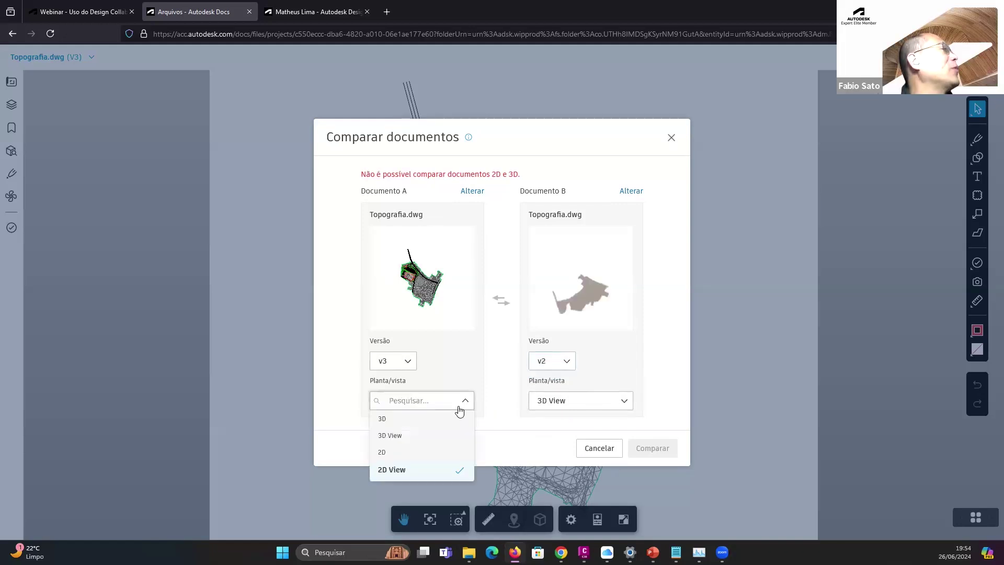
left_click(413, 435)
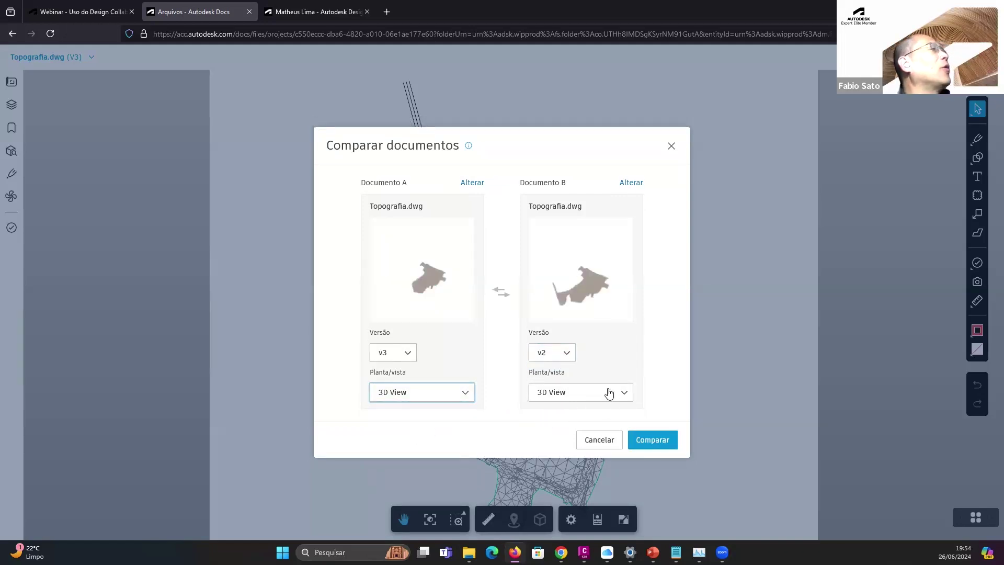
left_click(657, 442)
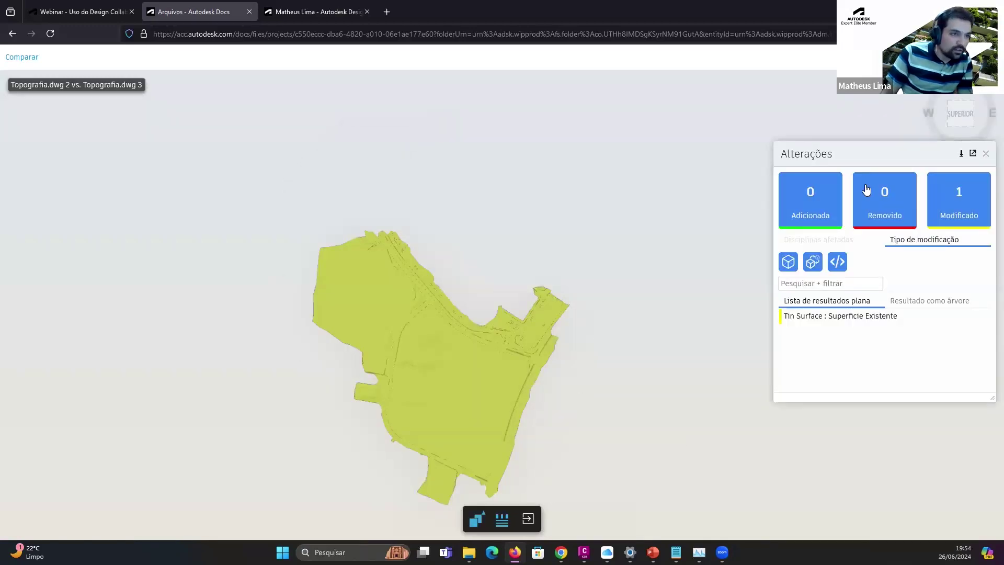
- Show the two compared Topografia.dwg versions side by side
left_click_drag(836, 156, 716, 183)
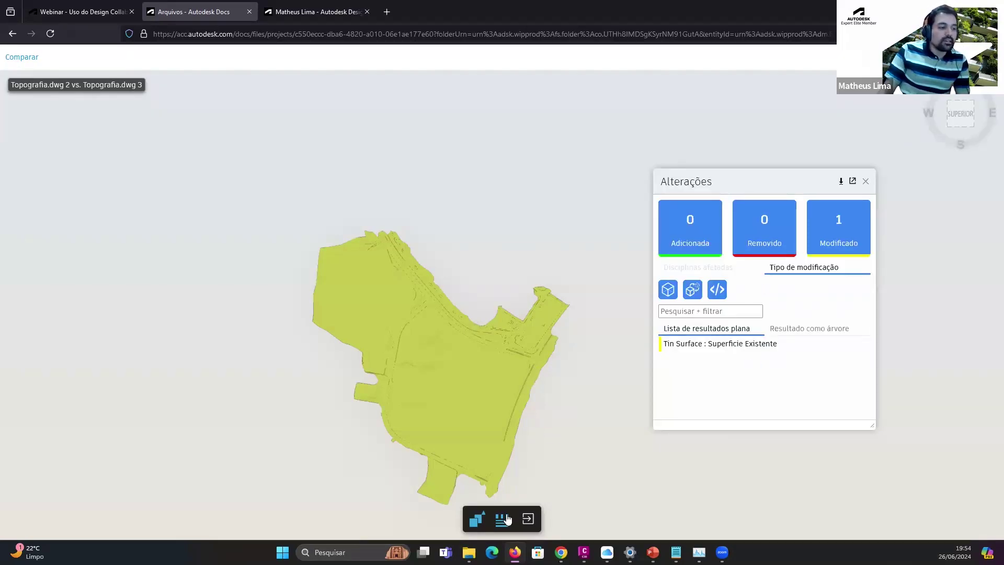
left_click(478, 524)
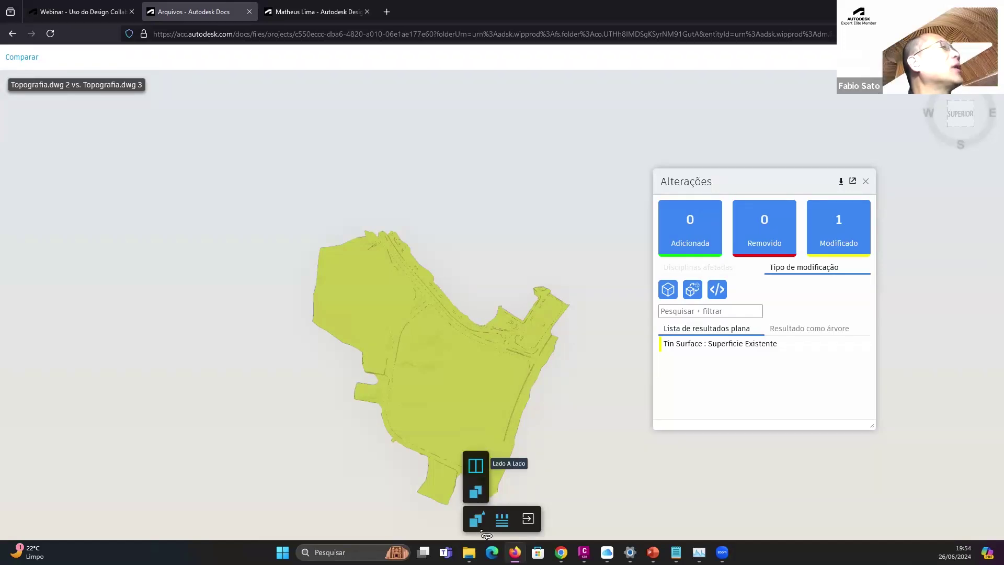
left_click(475, 465)
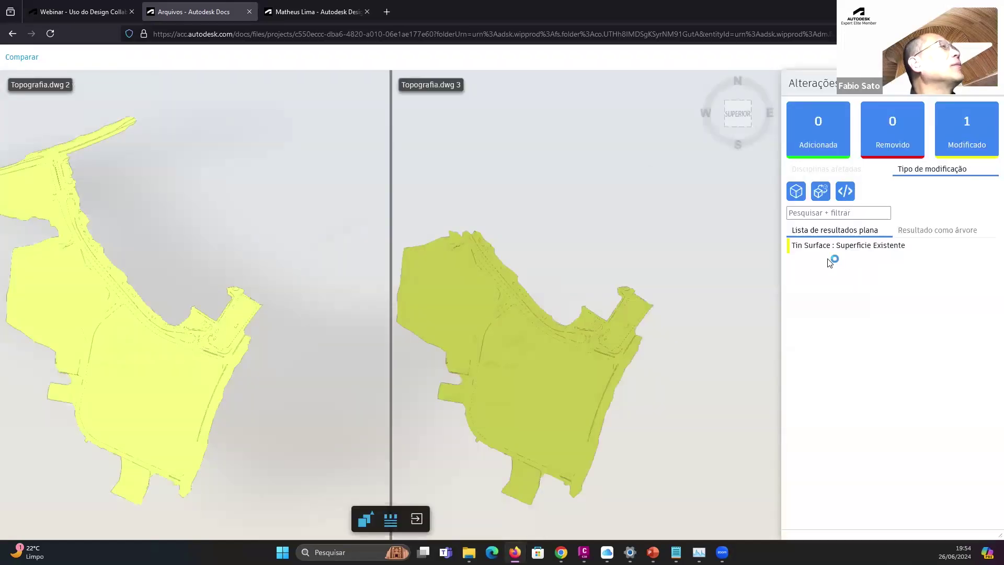
- Examine the change details of the Superficie Existente TIN surface, keeping the information window clear of both models
left_click(841, 249)
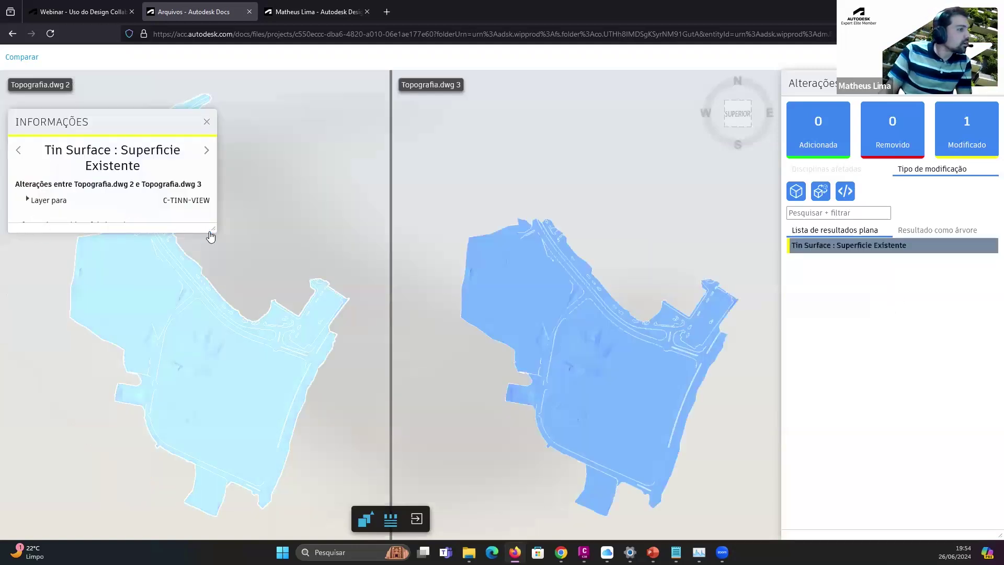
left_click_drag(213, 228, 229, 291)
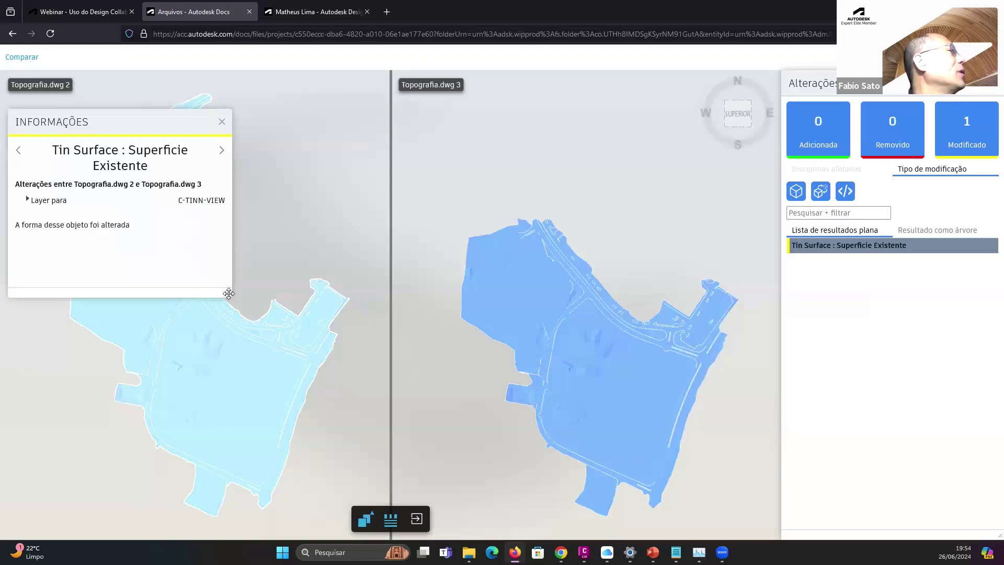
left_click_drag(170, 115, 277, 138)
left_click_drag(557, 129, 919, 309)
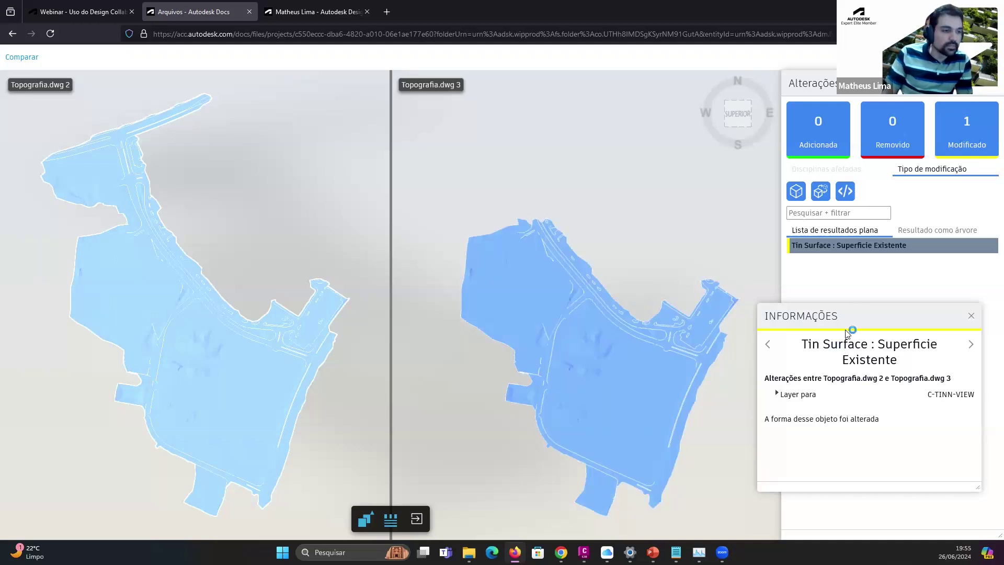
mouse_move(853, 320)
left_mouse_down()
mouse_move(876, 328)
mouse_move(889, 291)
mouse_move(853, 295)
mouse_move(852, 305)
left_mouse_up()
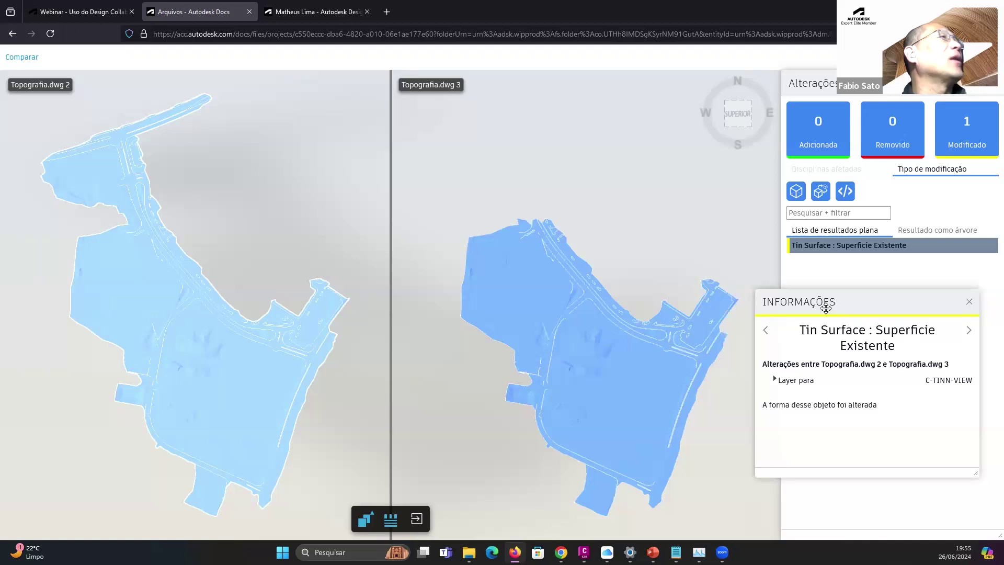
left_click_drag(825, 308, 744, 259)
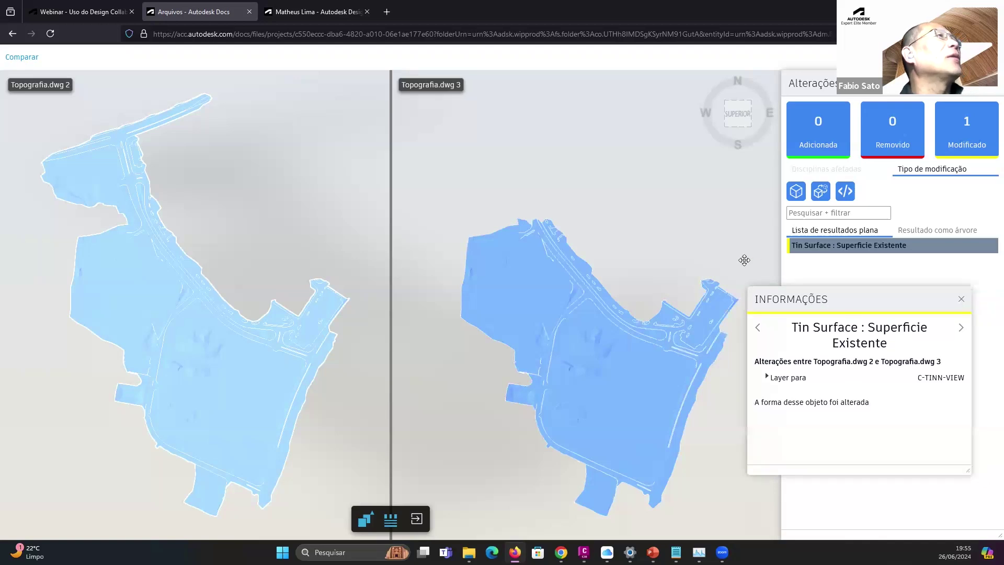
left_click(823, 194)
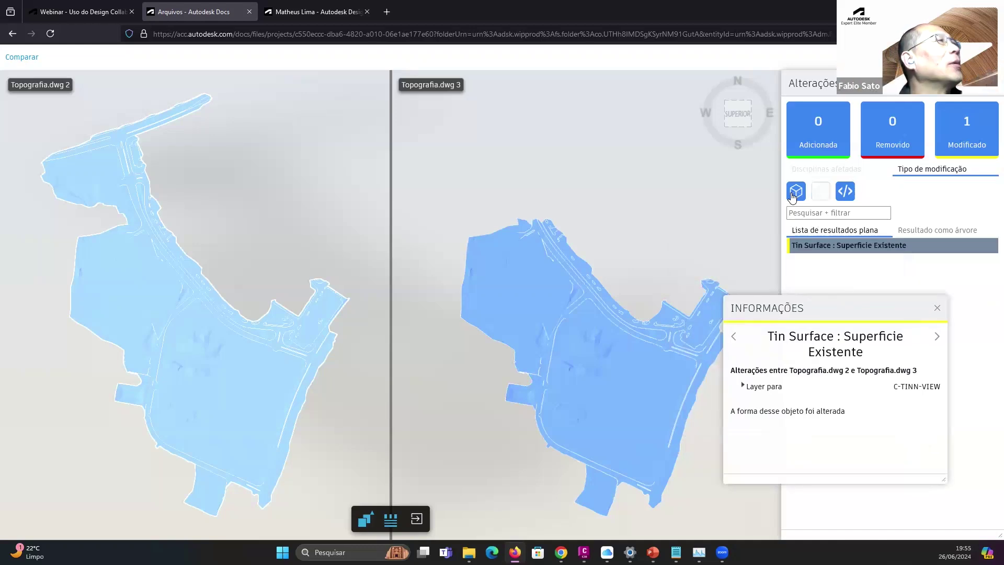
left_click_drag(838, 311, 863, 289)
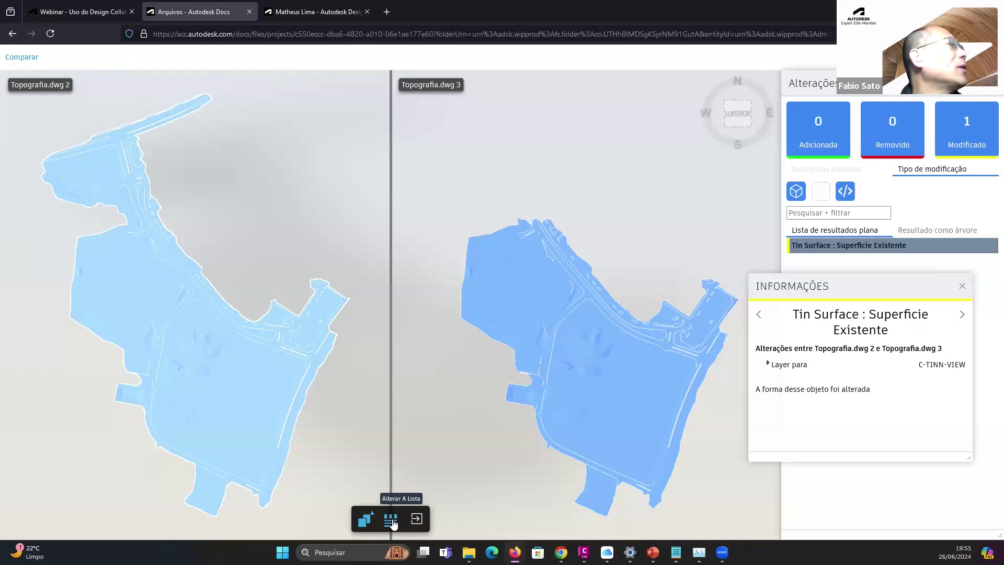
- Overlay the two Topografia.dwg versions and examine the compared surface from an angle
left_click(366, 521)
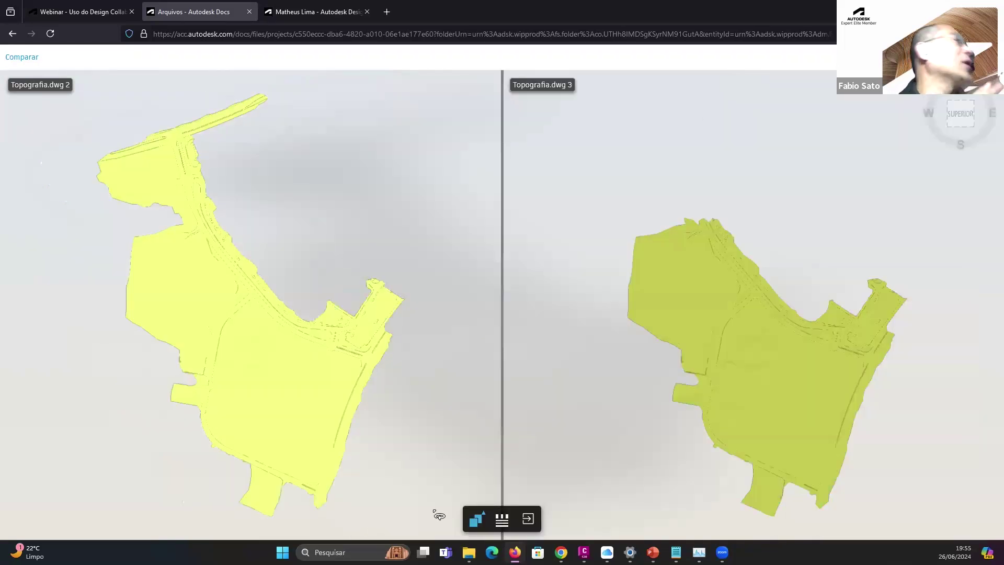
left_click_drag(446, 435, 425, 385)
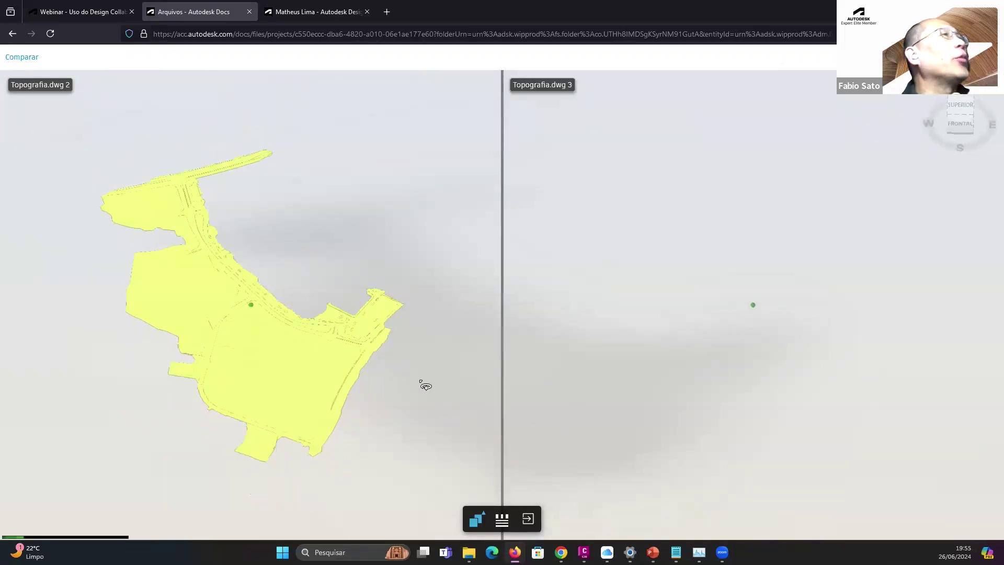
left_click(476, 518)
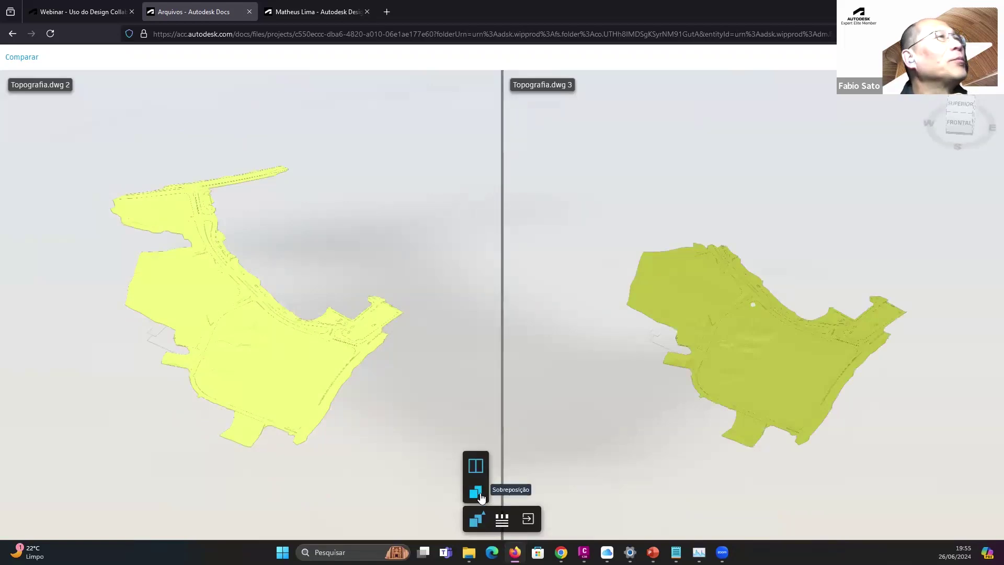
left_click(478, 493)
left_click_drag(631, 365, 723, 315)
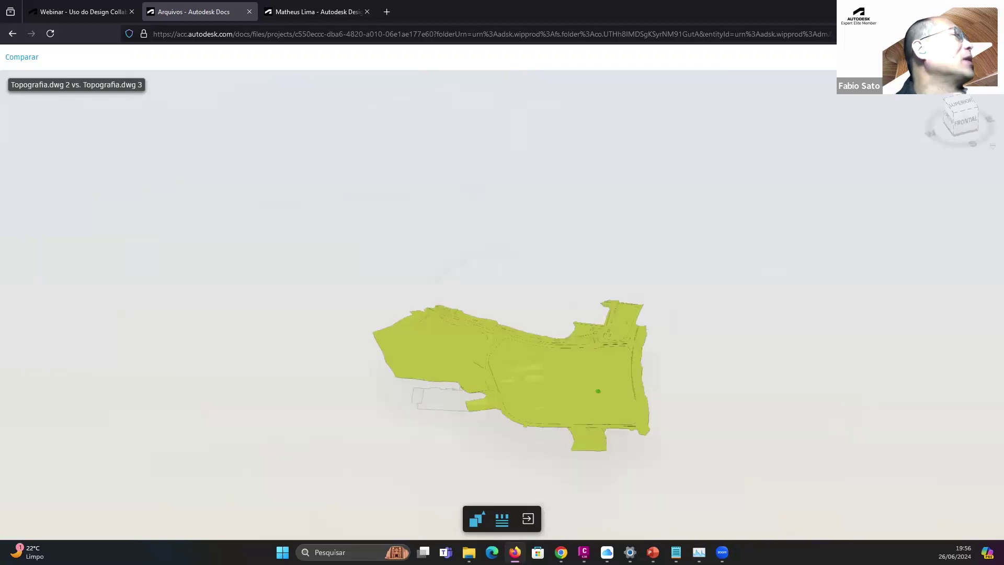
- Leave the comparison and switch to the slide presentation, showing the Considerações Finais slide
key("alt+Left")
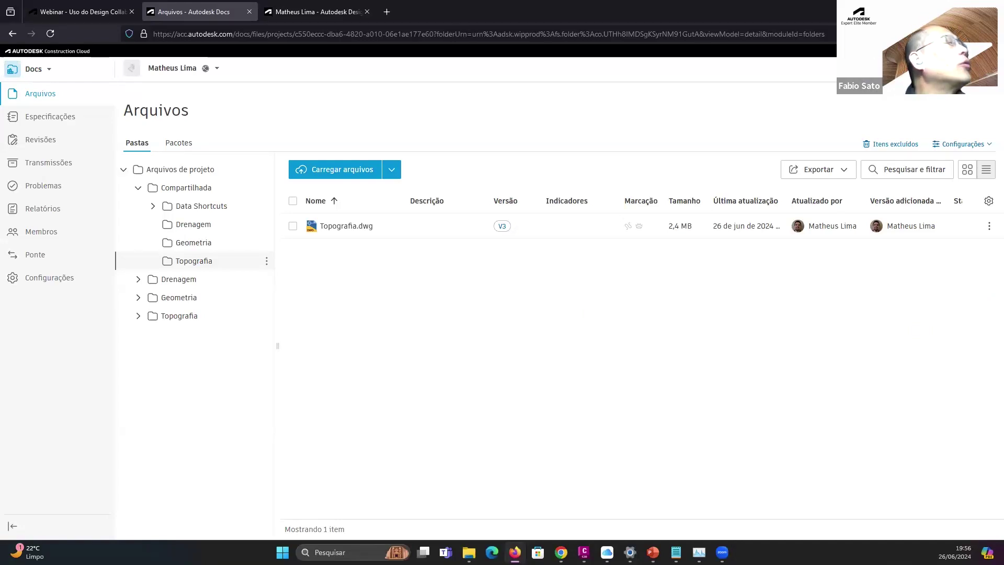
key("alt+Tab")
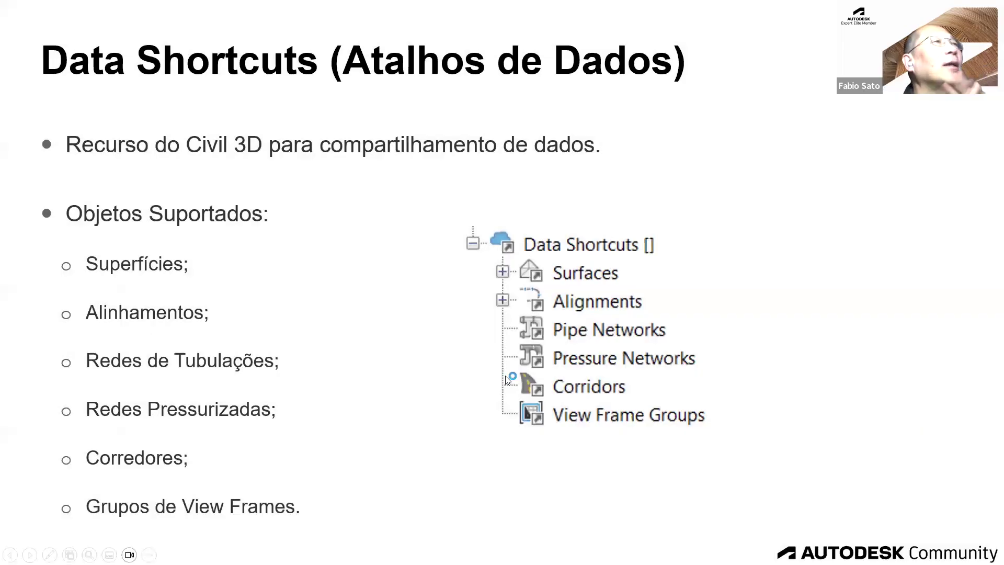
key("End")
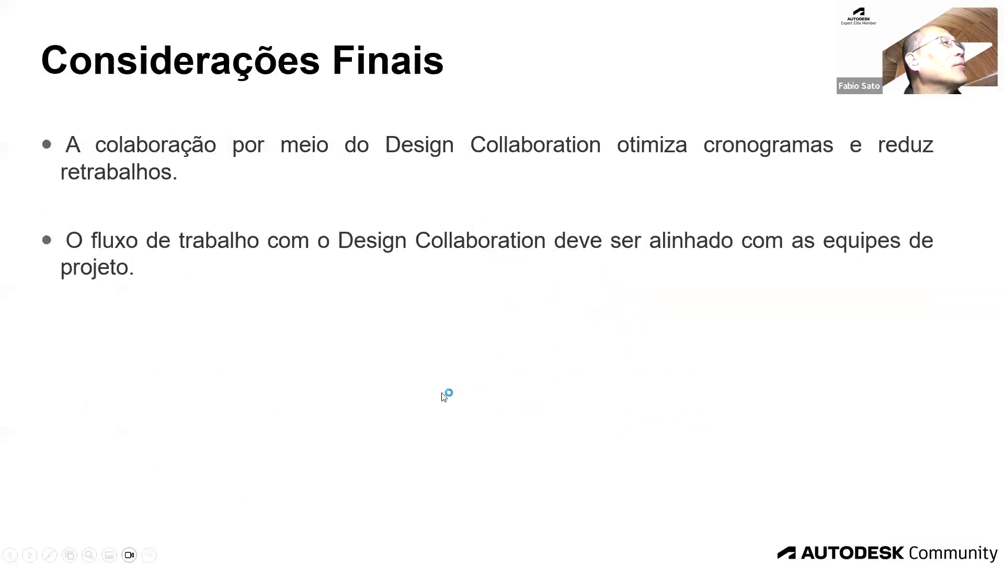